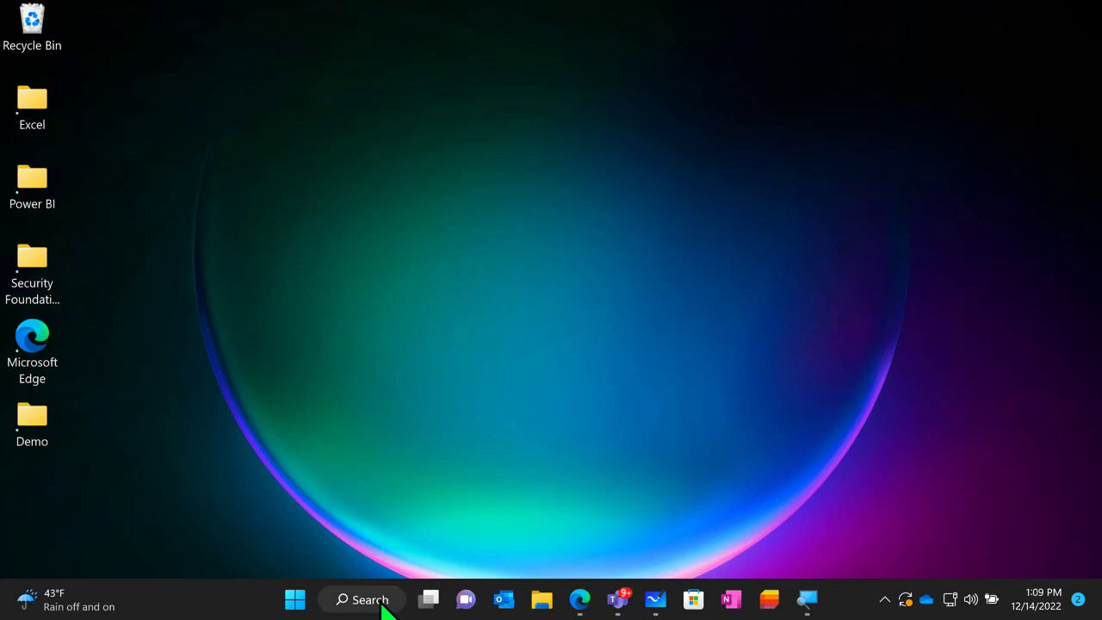
Switch to Microsoft Edge and, from the Microsoft 365 home page, display the full list of available apps
click(585, 602)
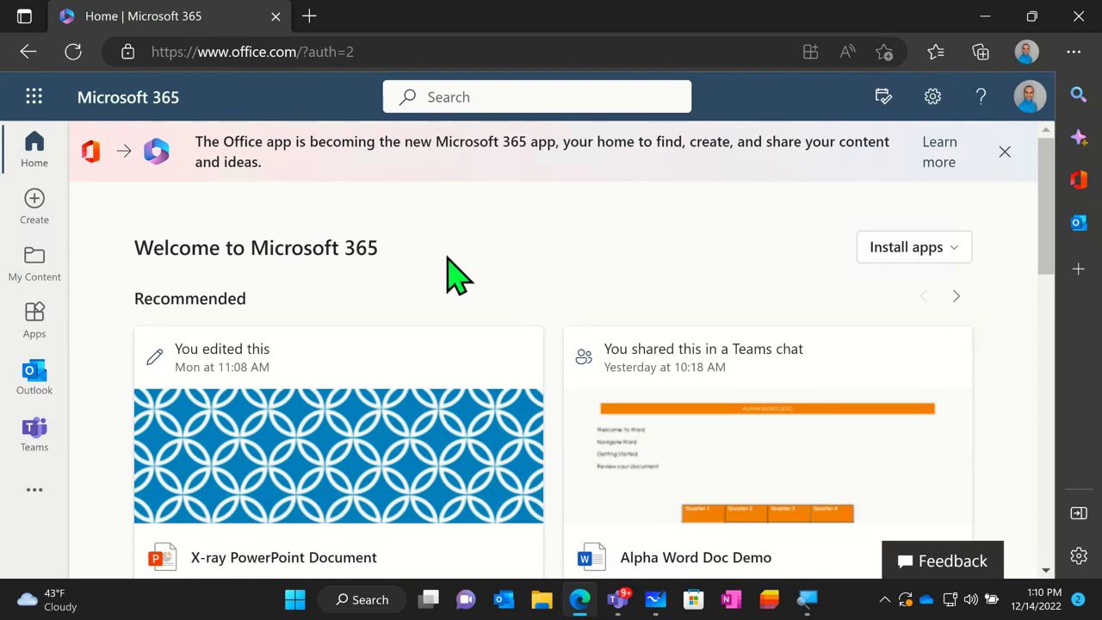
click(38, 106)
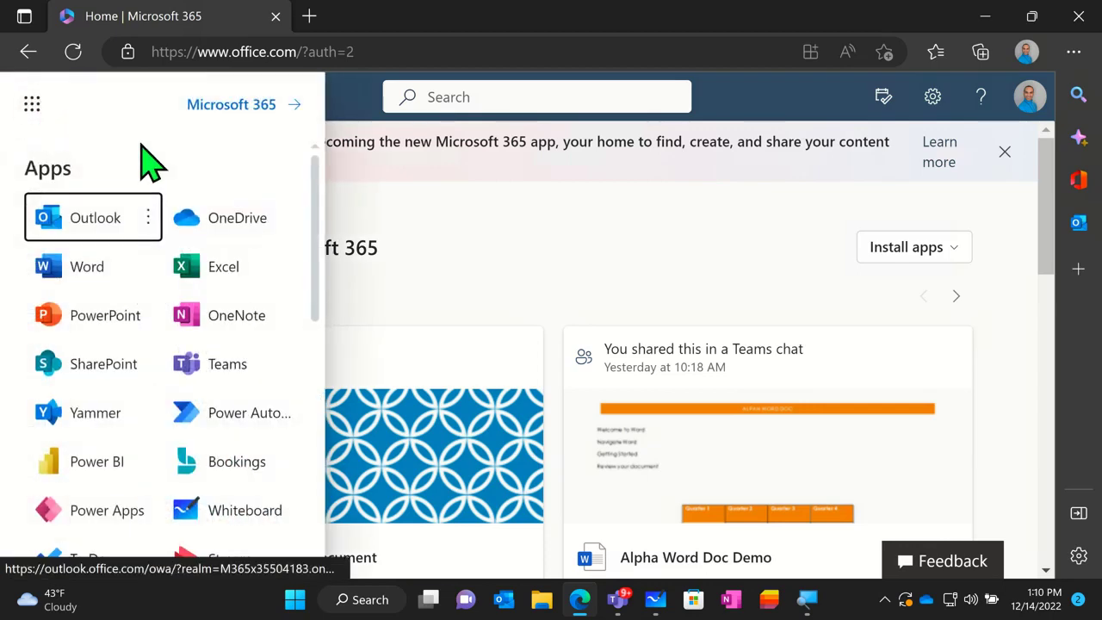
scroll(159, 429, down, 1)
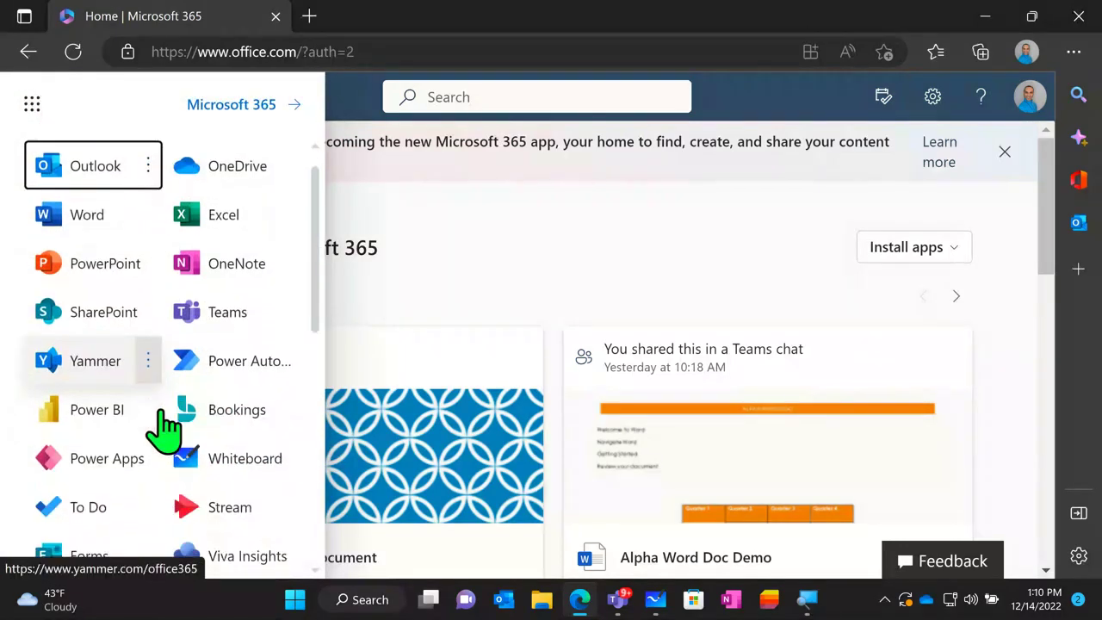
scroll(163, 425, up, 1)
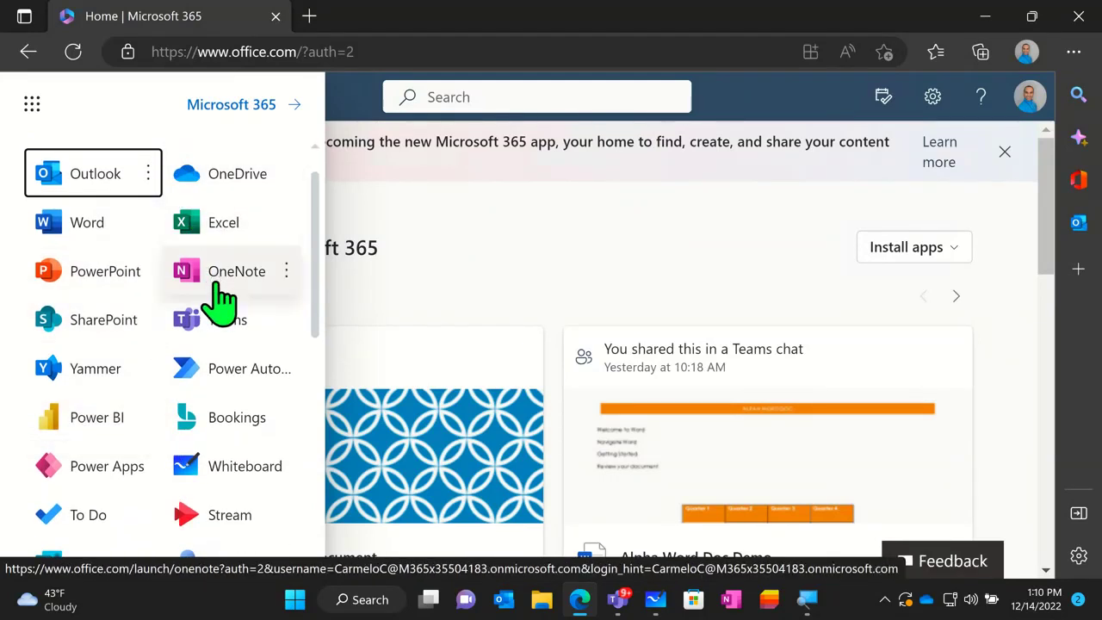
scroll(220, 297, down, 2)
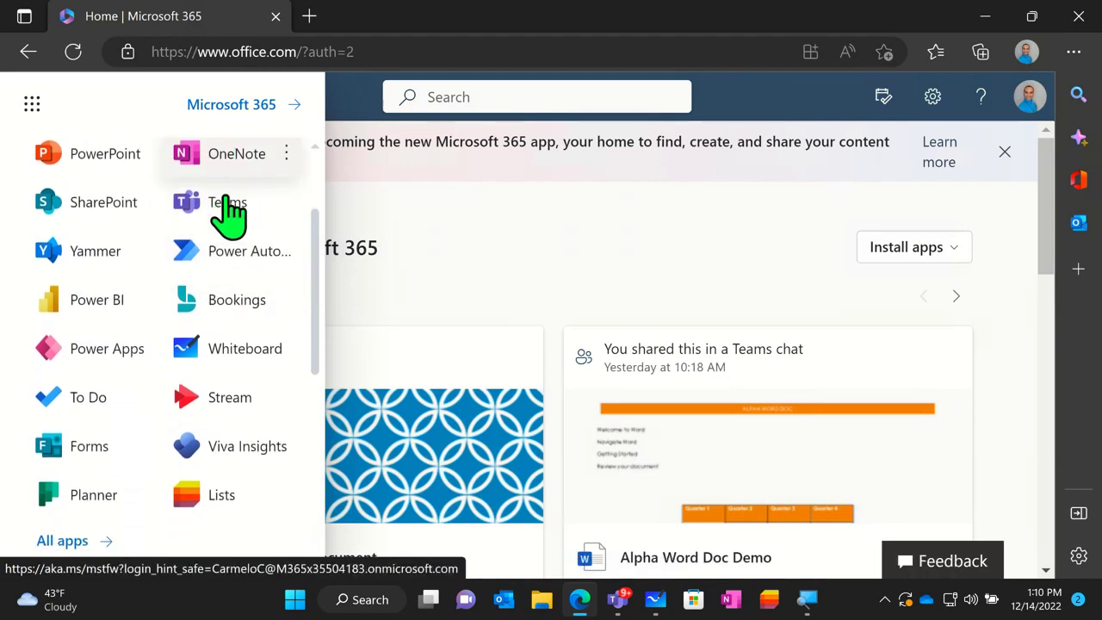
scroll(223, 206, down, 2)
click(68, 411)
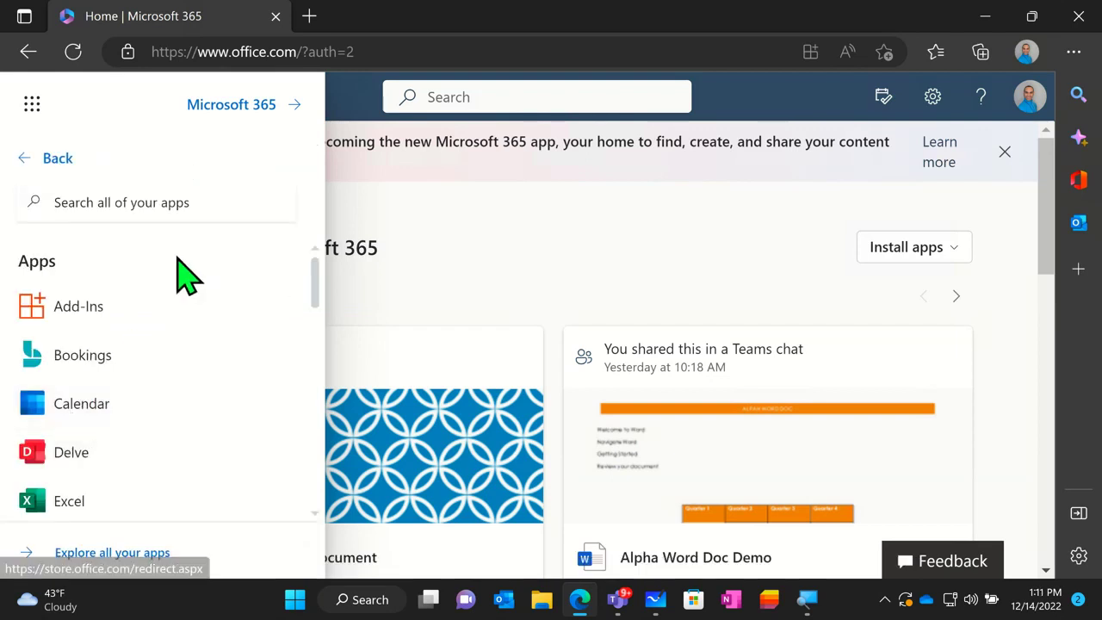
Find OneNote in the full app list and launch its web version
scroll(175, 265, down, 1)
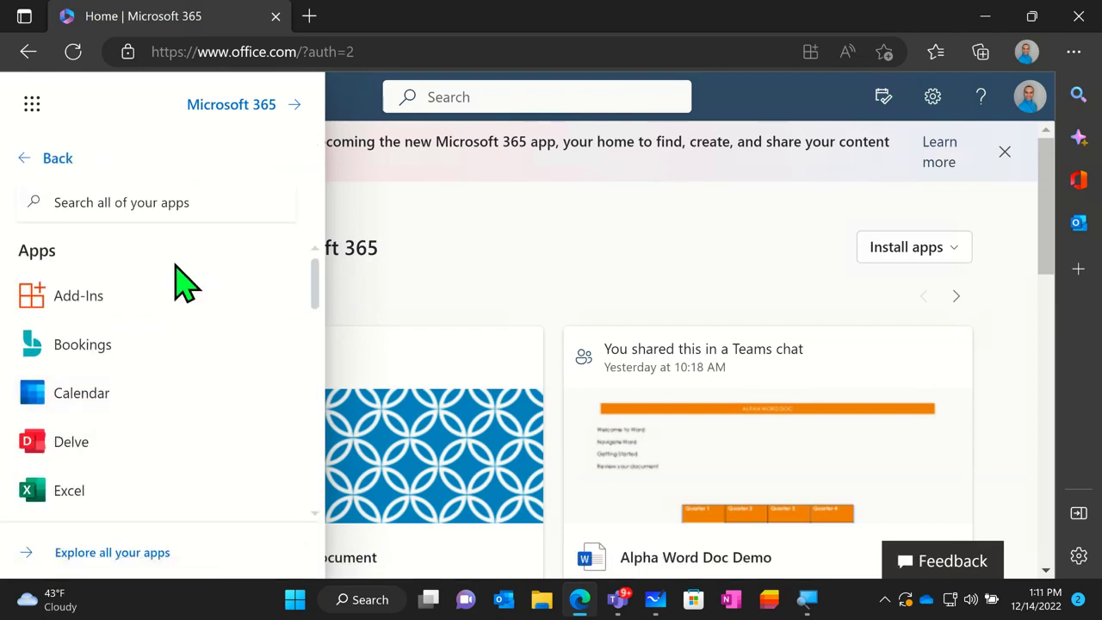
scroll(158, 297, down, 1)
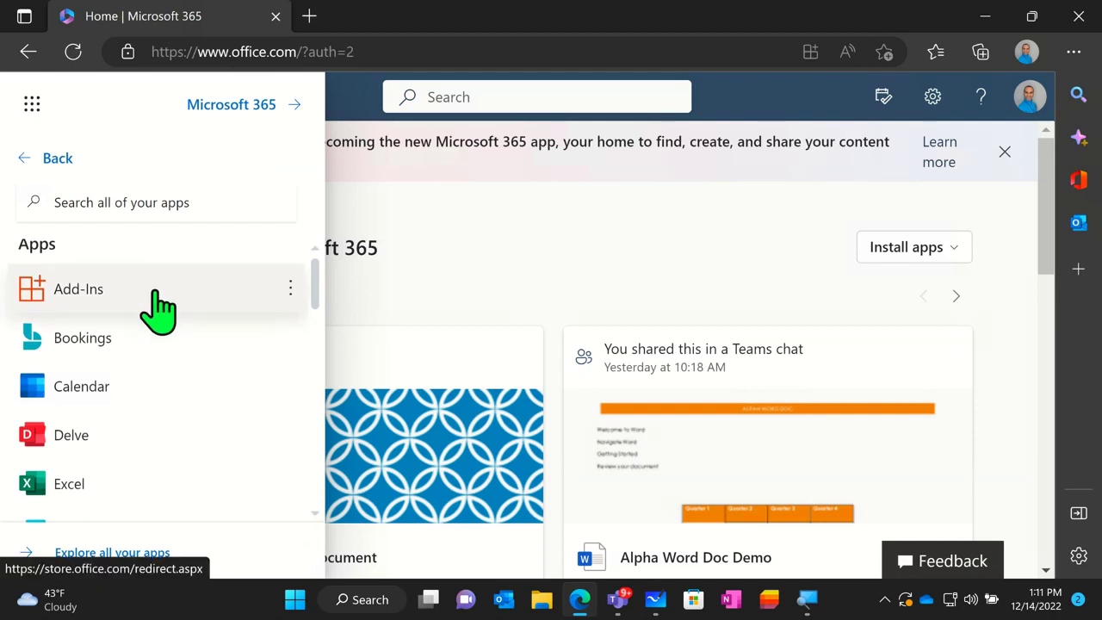
scroll(159, 311, down, 5)
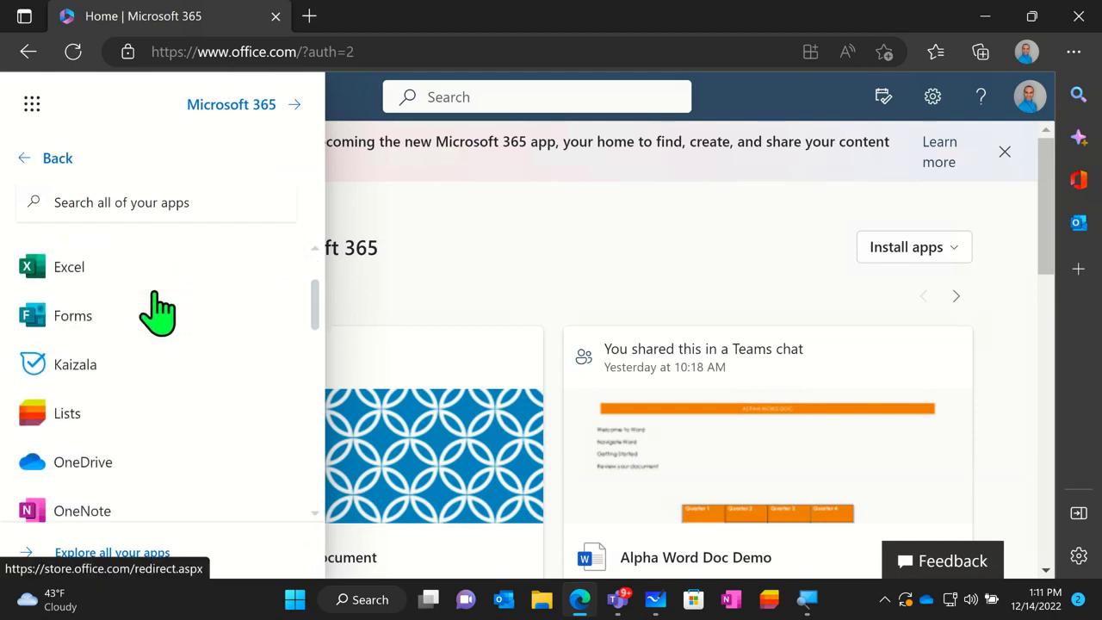
scroll(155, 314, down, 1)
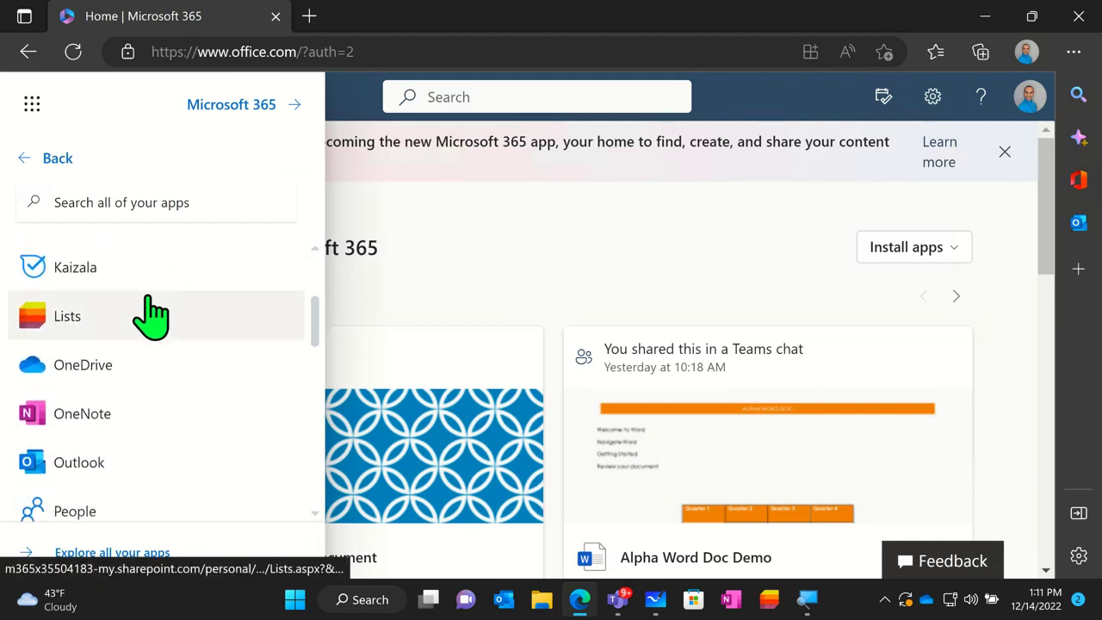
click(76, 414)
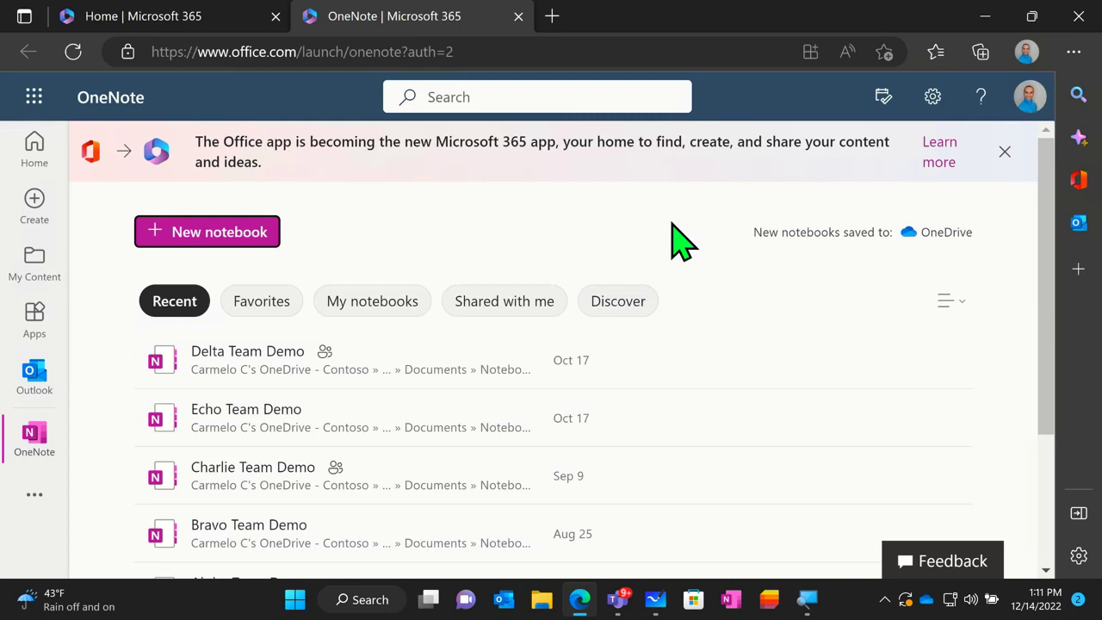
Review the recent and favorite notebooks on the OneNote start page
click(220, 240)
click(185, 302)
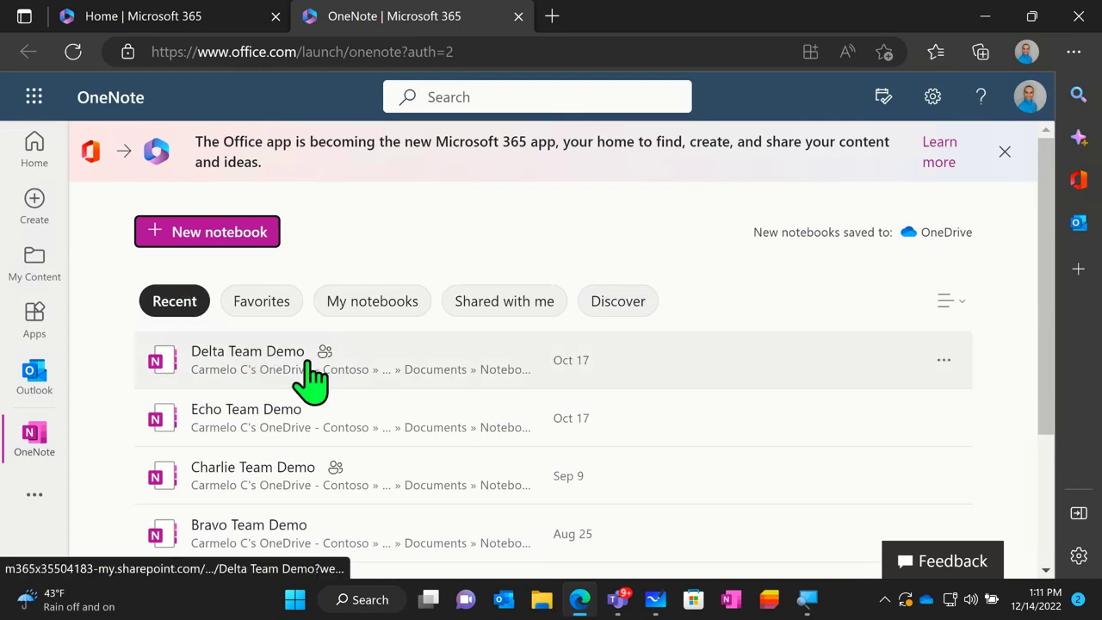
scroll(315, 405, down, 1)
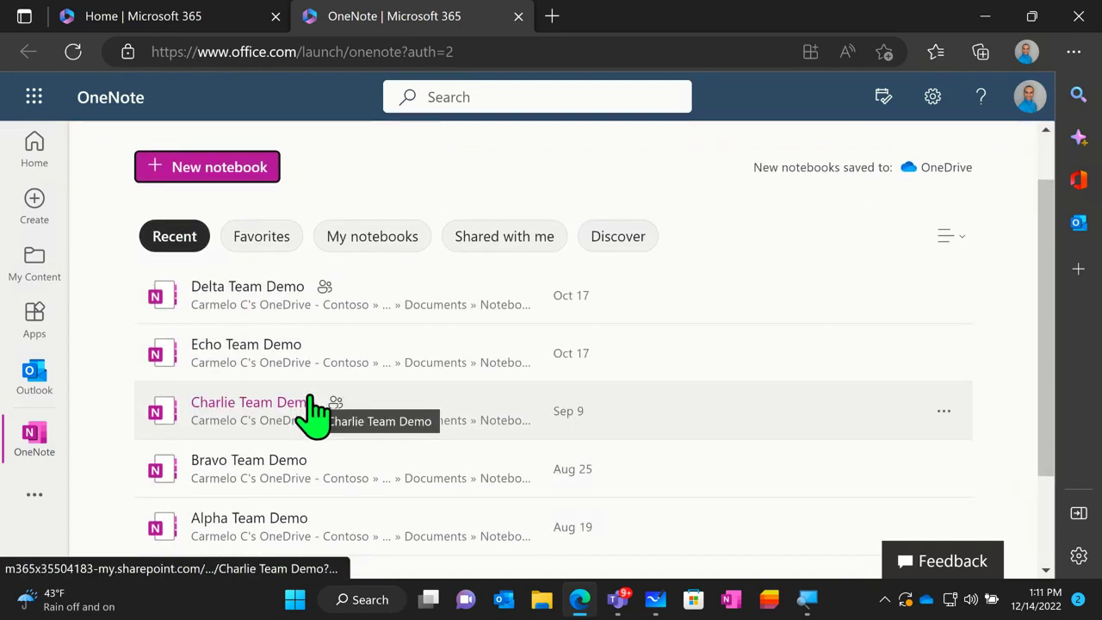
scroll(315, 412, up, 1)
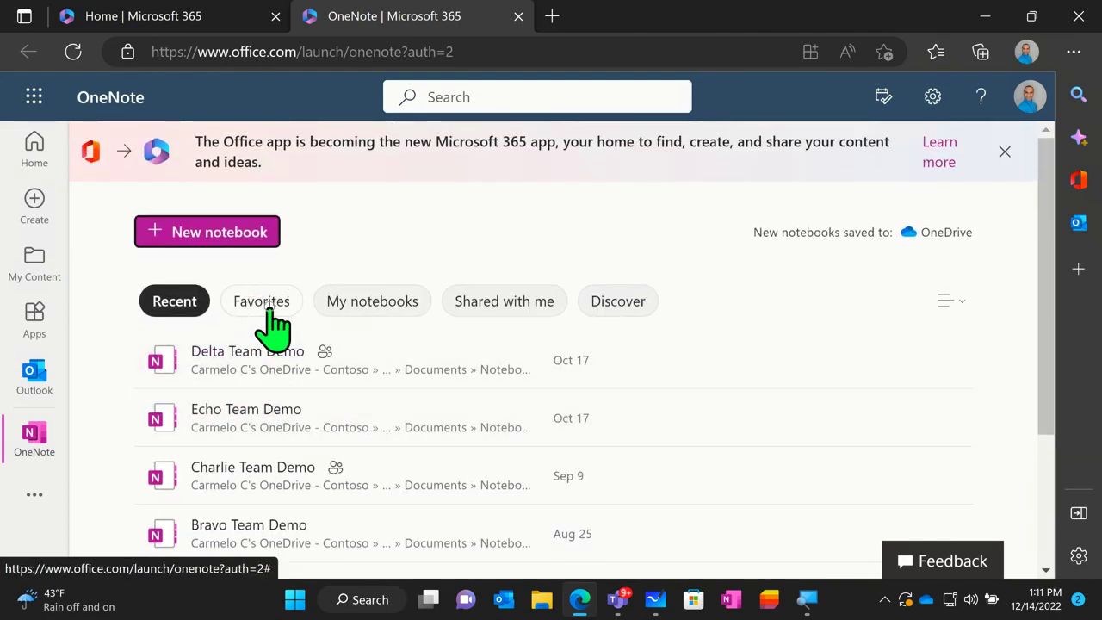
click(268, 312)
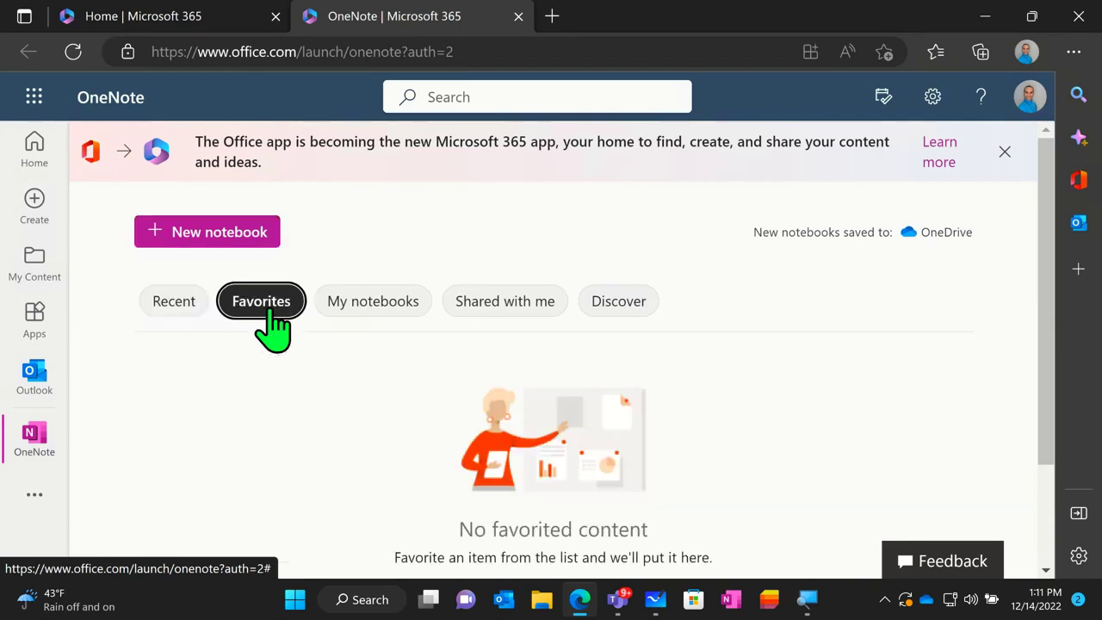
scroll(453, 390, down, 1)
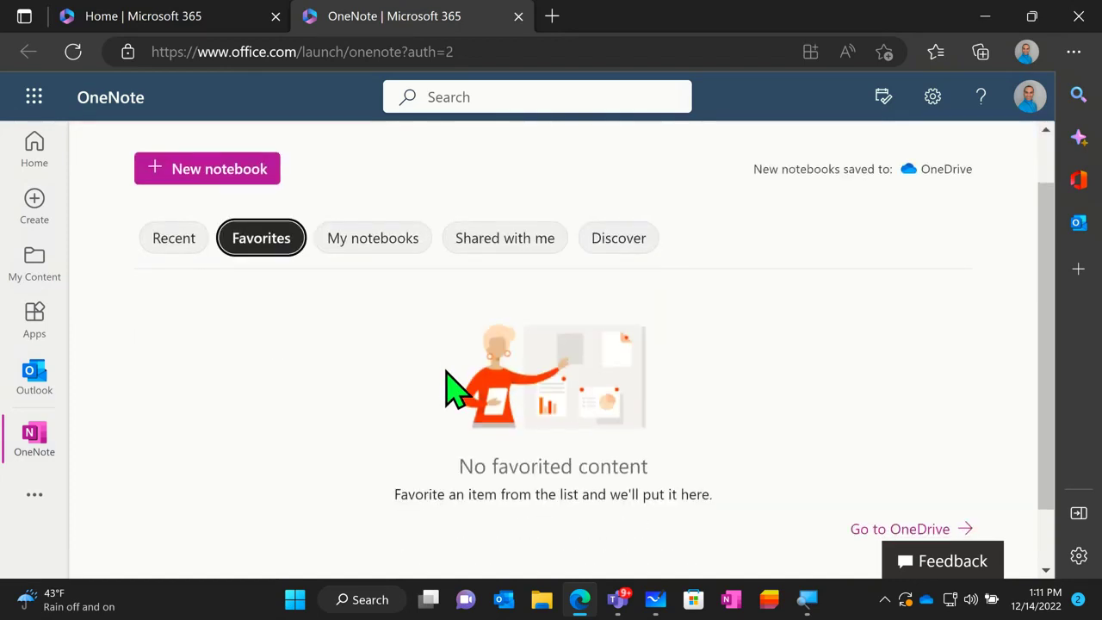
scroll(463, 400, up, 1)
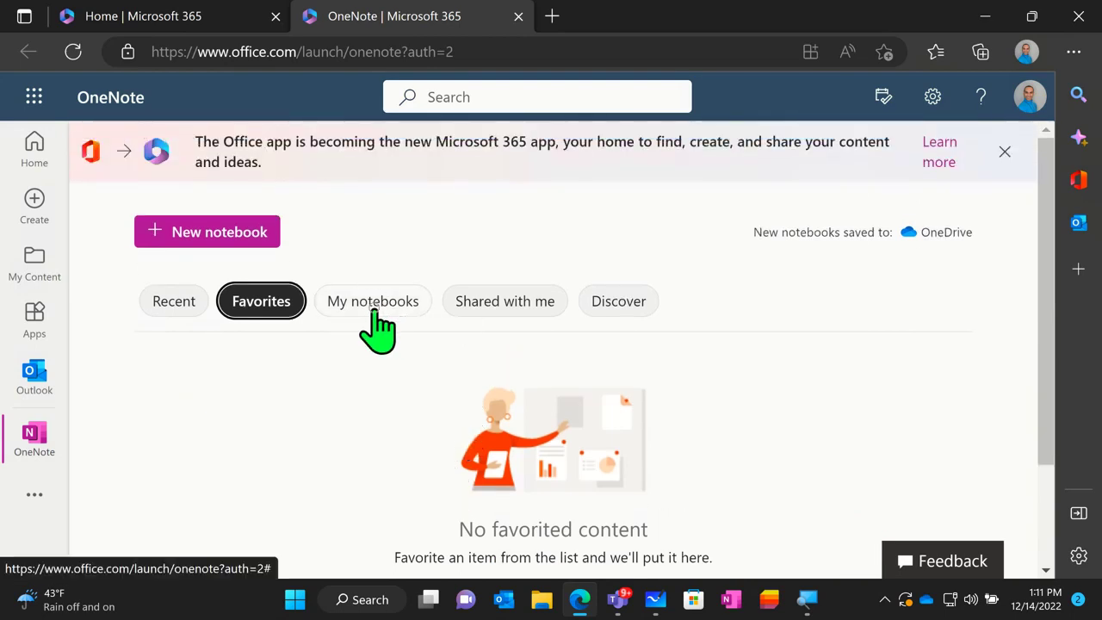
Examine the OneNote lists of own notebooks, notebooks shared with the account, and discoverable documents
click(375, 310)
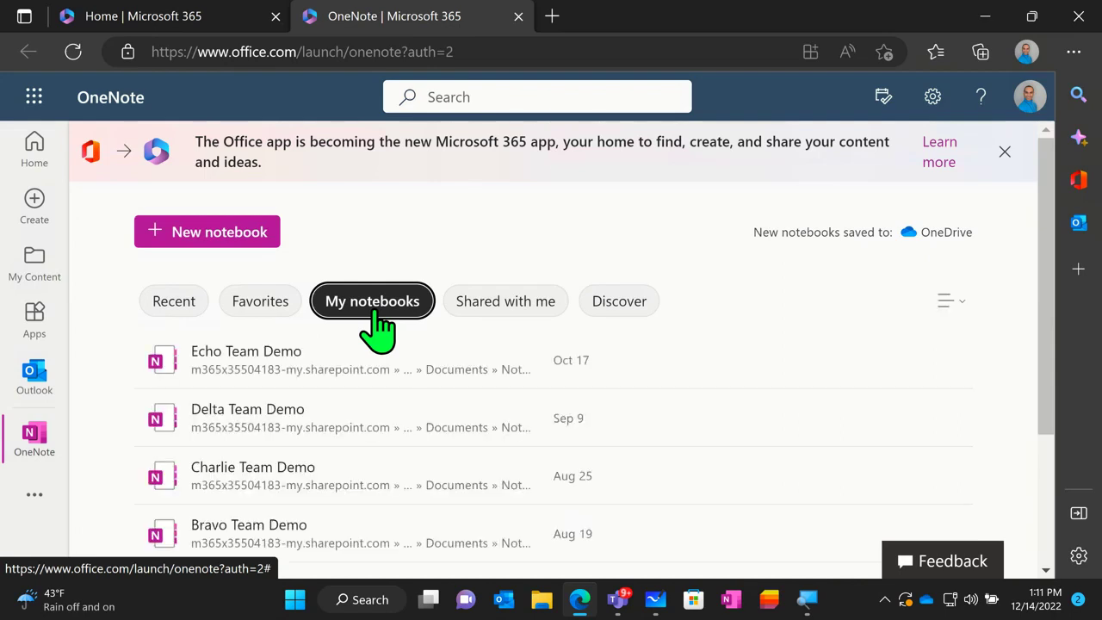
scroll(258, 482, down, 1)
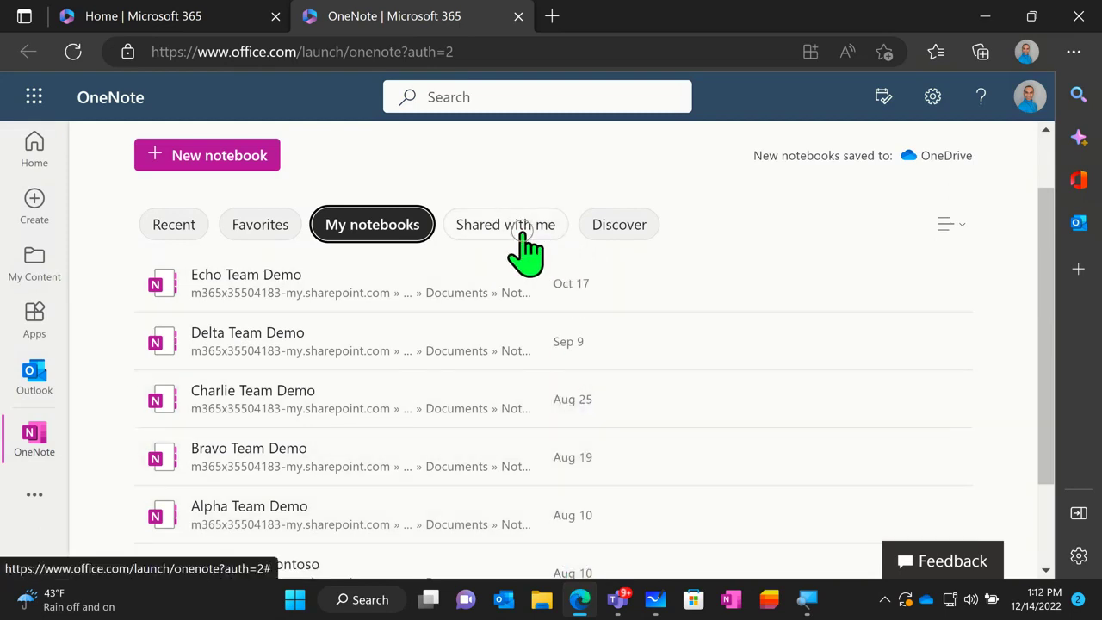
click(521, 233)
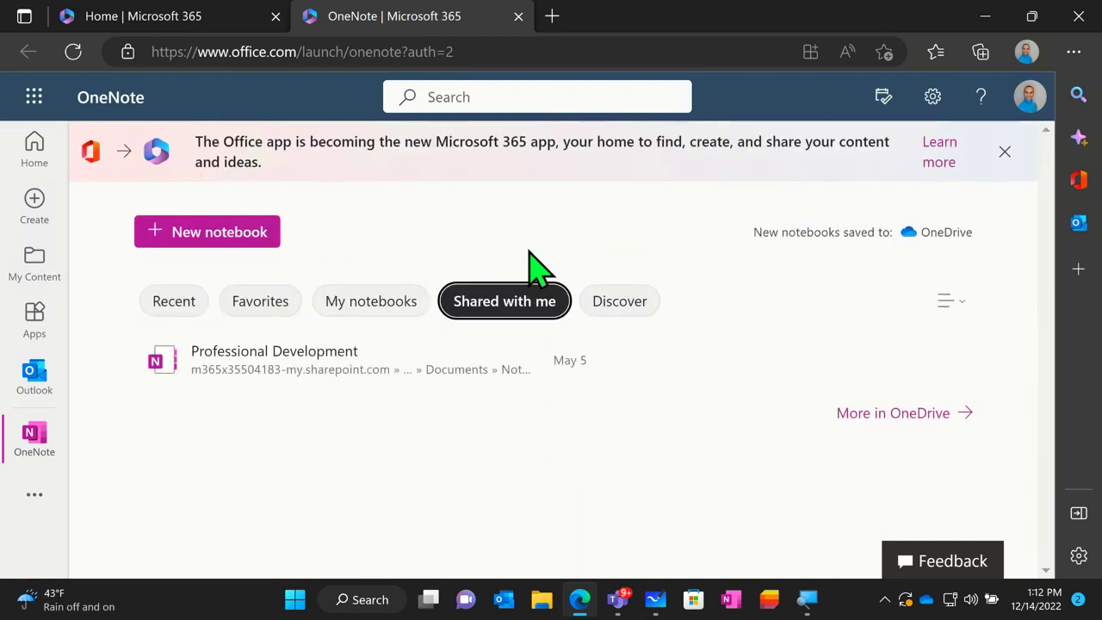
click(633, 307)
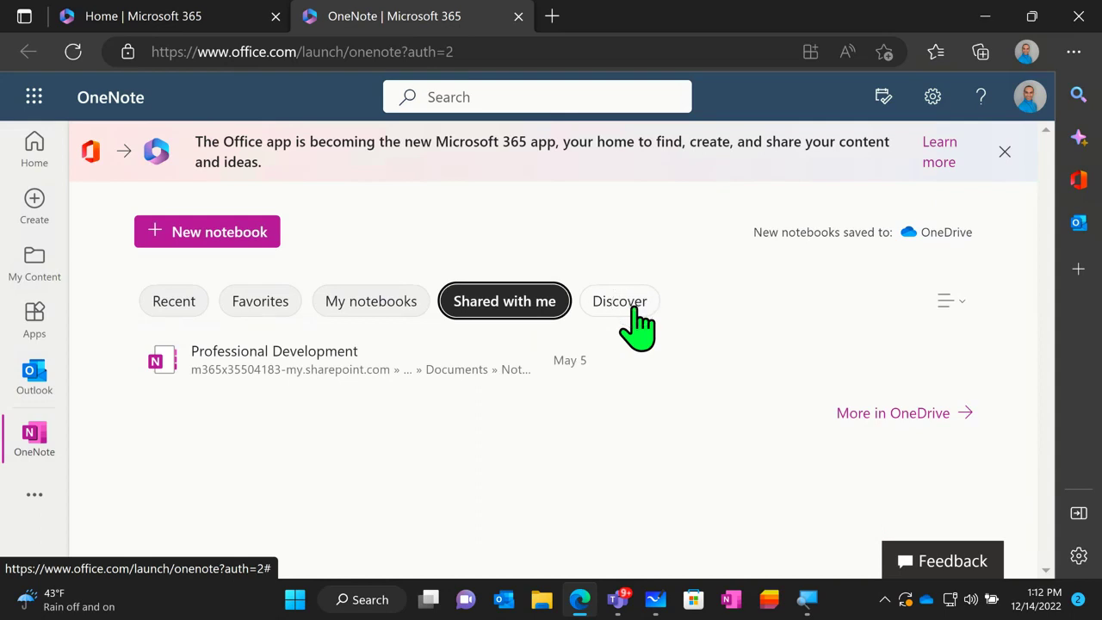
click(637, 310)
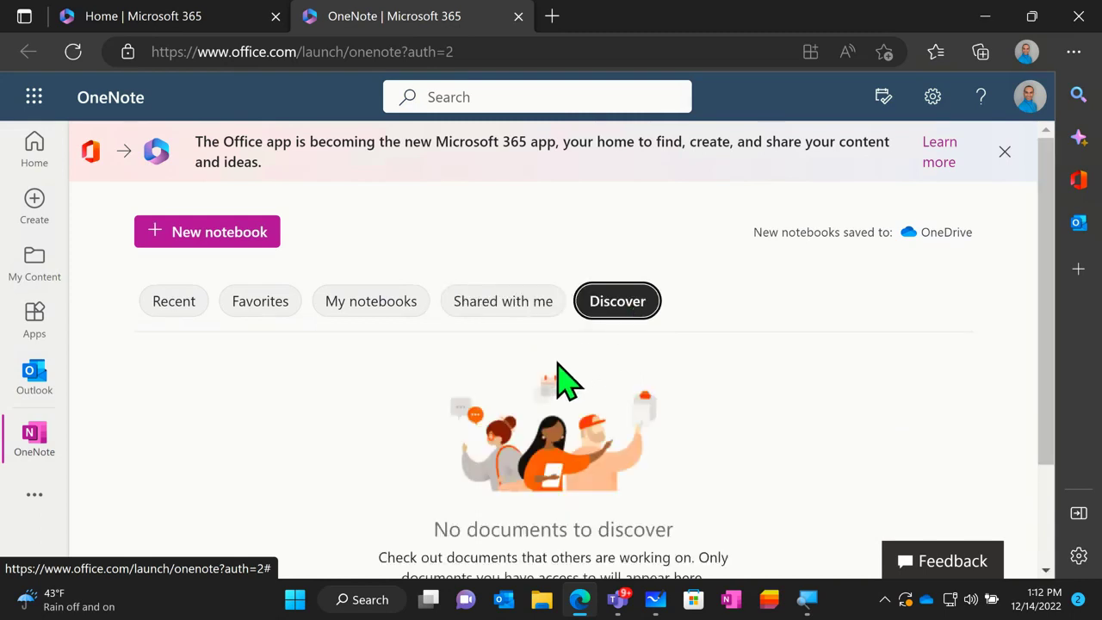
scroll(560, 434, down, 2)
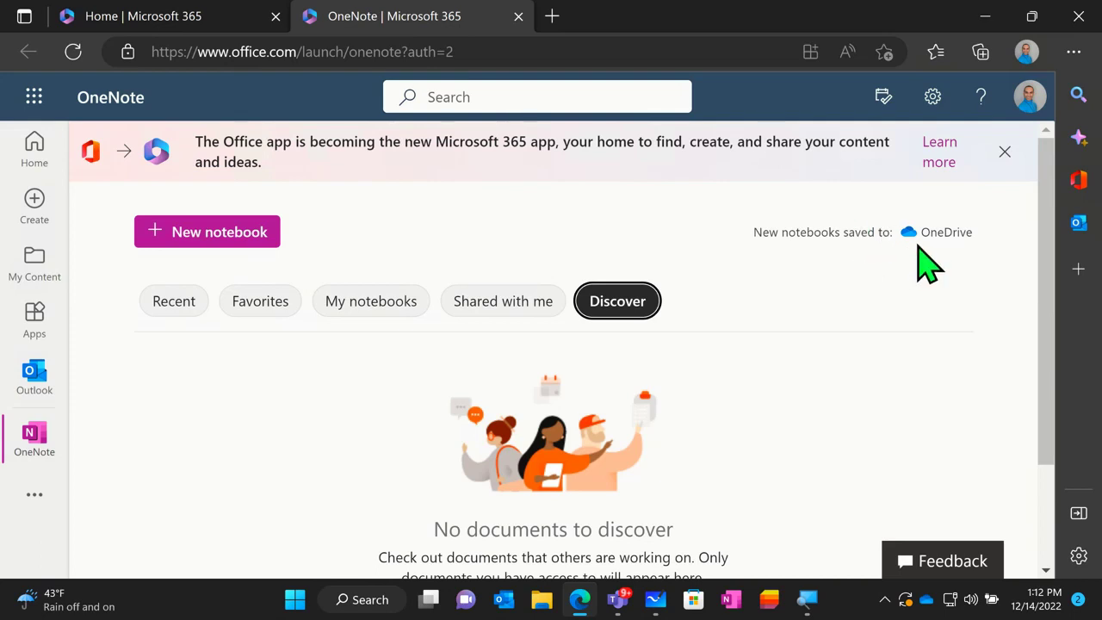
Dismiss the Microsoft 365 app announcement and create a new notebook named Golf Demo Notebook
click(1003, 152)
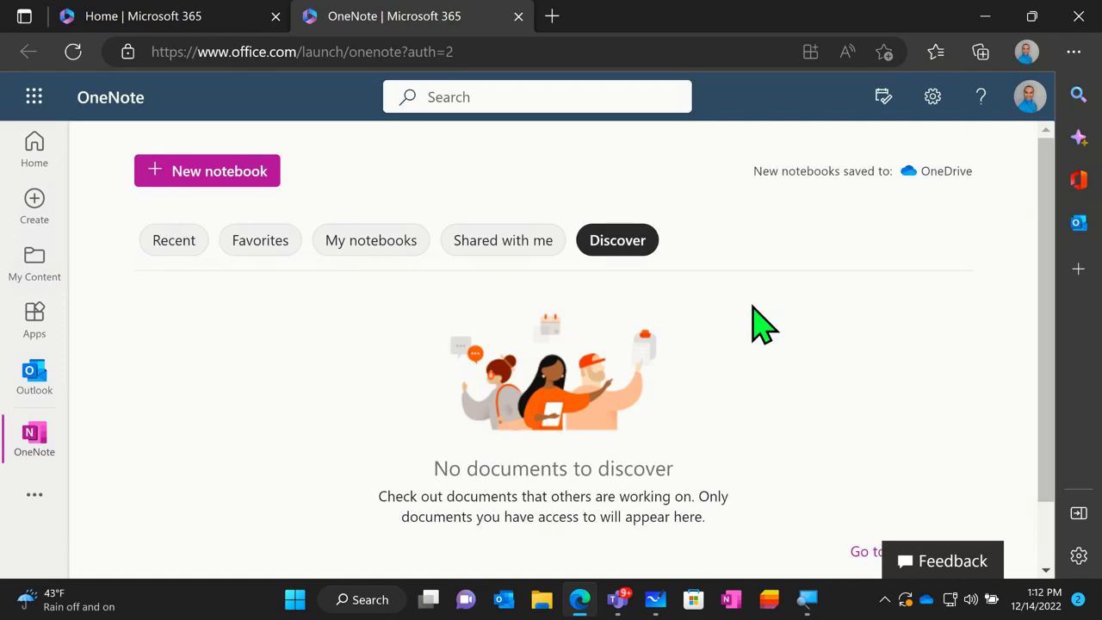
click(214, 175)
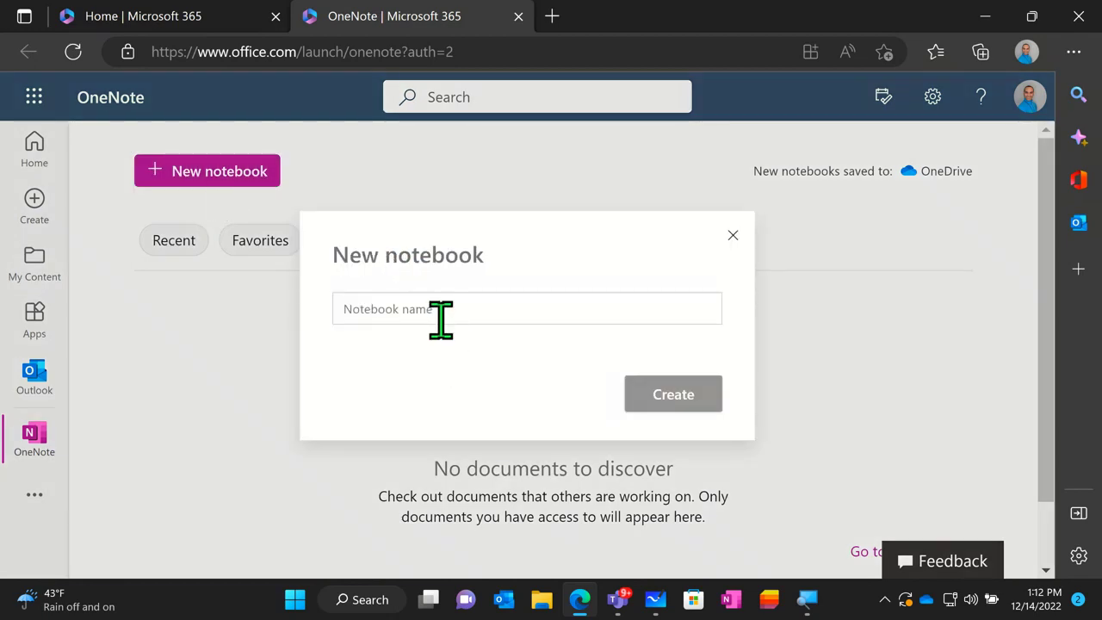
click(442, 310)
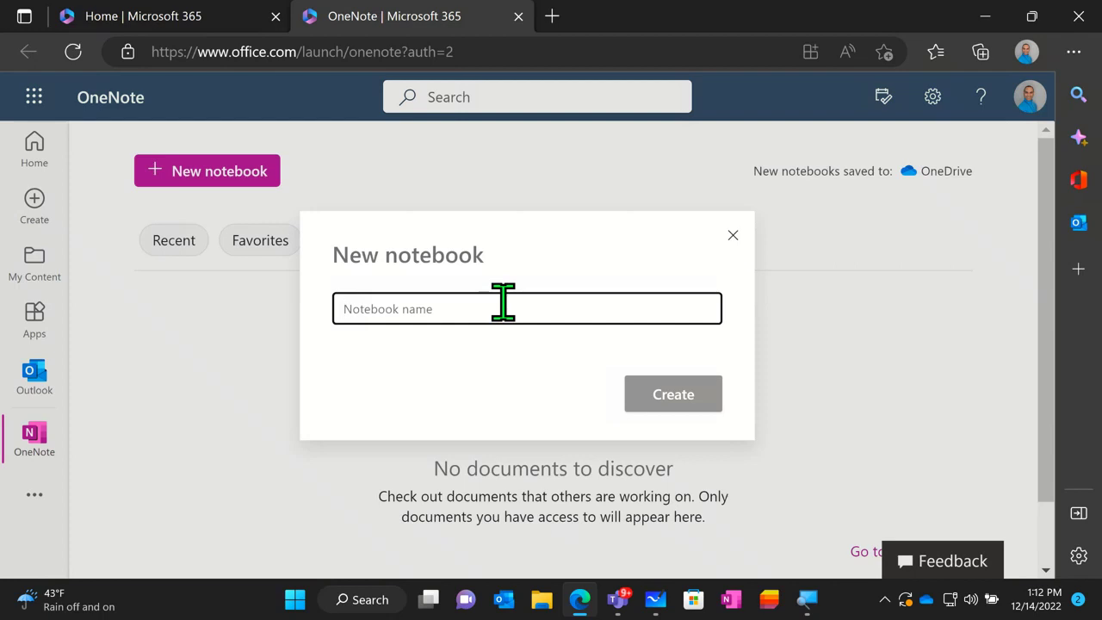
text(Golf)
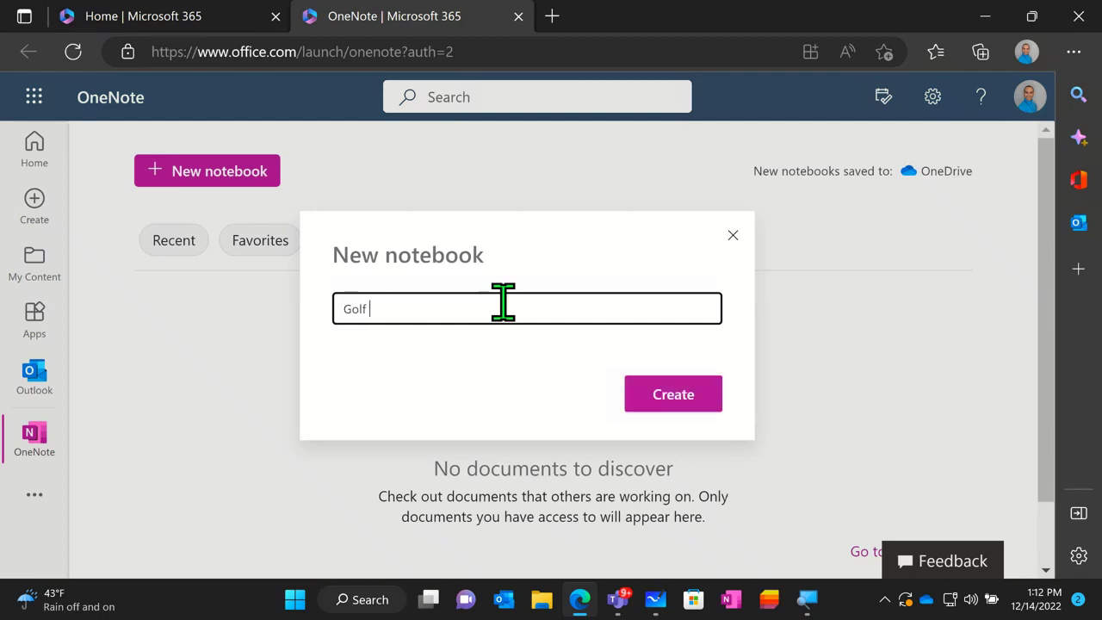
text( Demo Notebook)
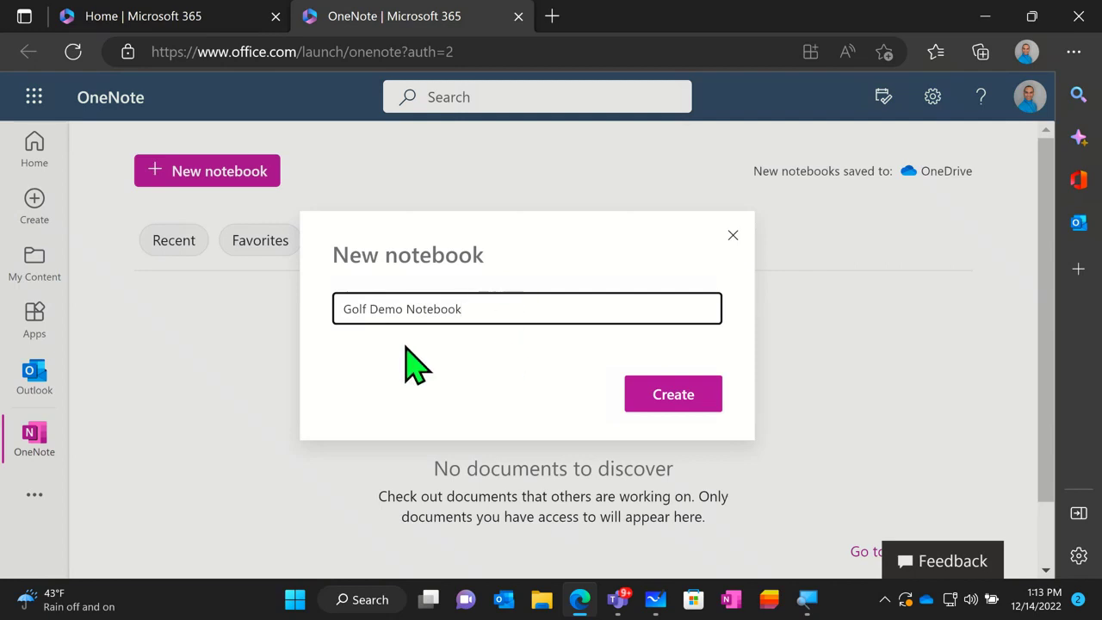
click(670, 395)
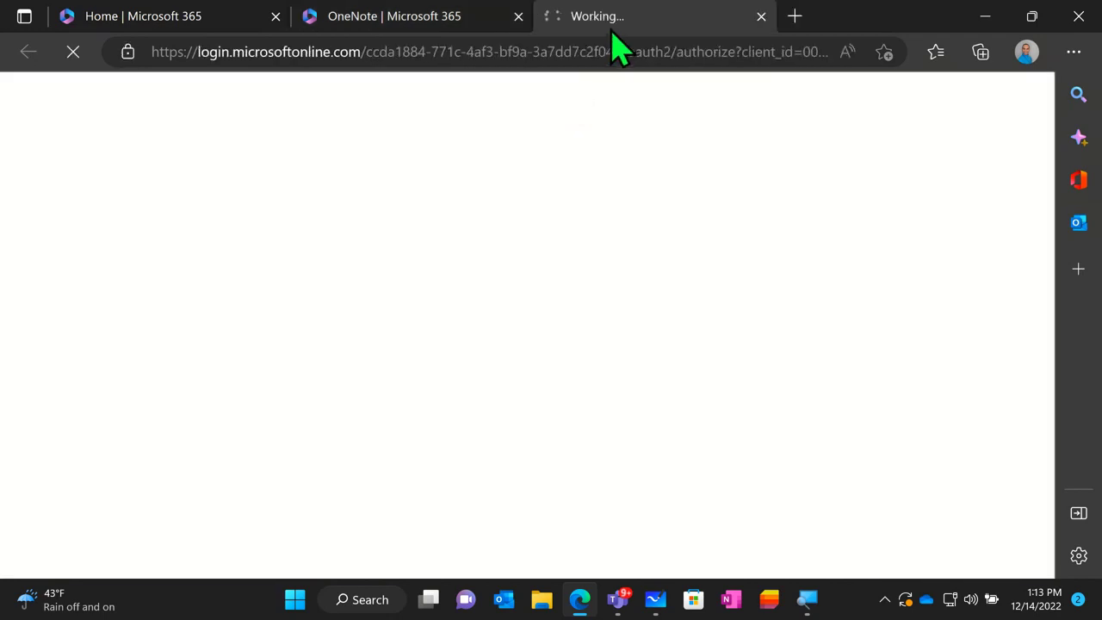
click(610, 32)
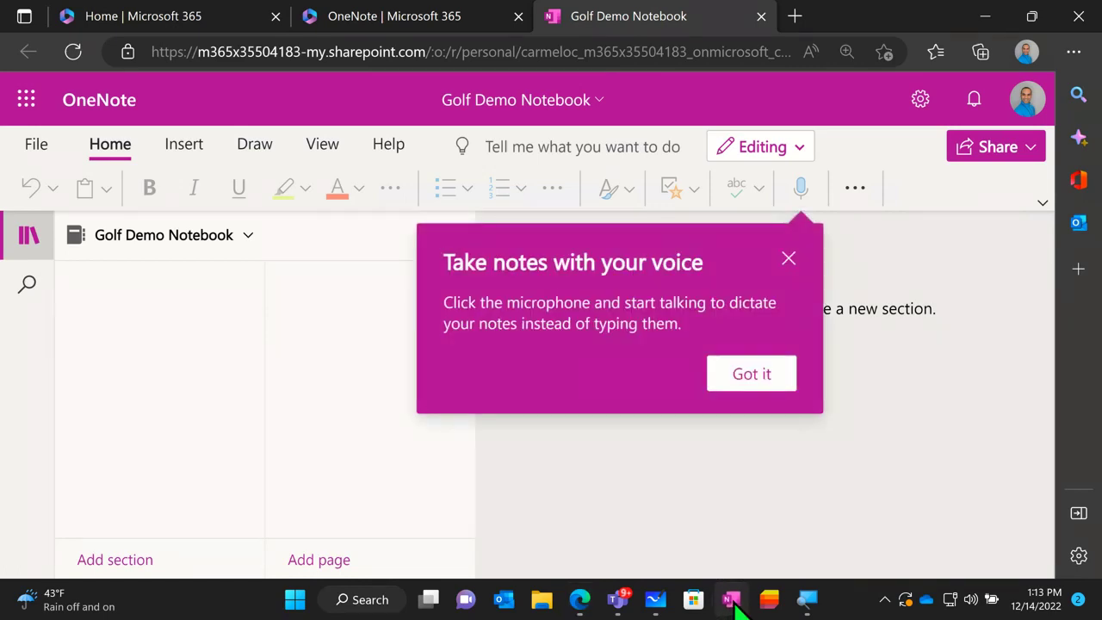
Switch to the OneNote desktop app and open Golf Demo Notebook from the recent notebooks
click(732, 599)
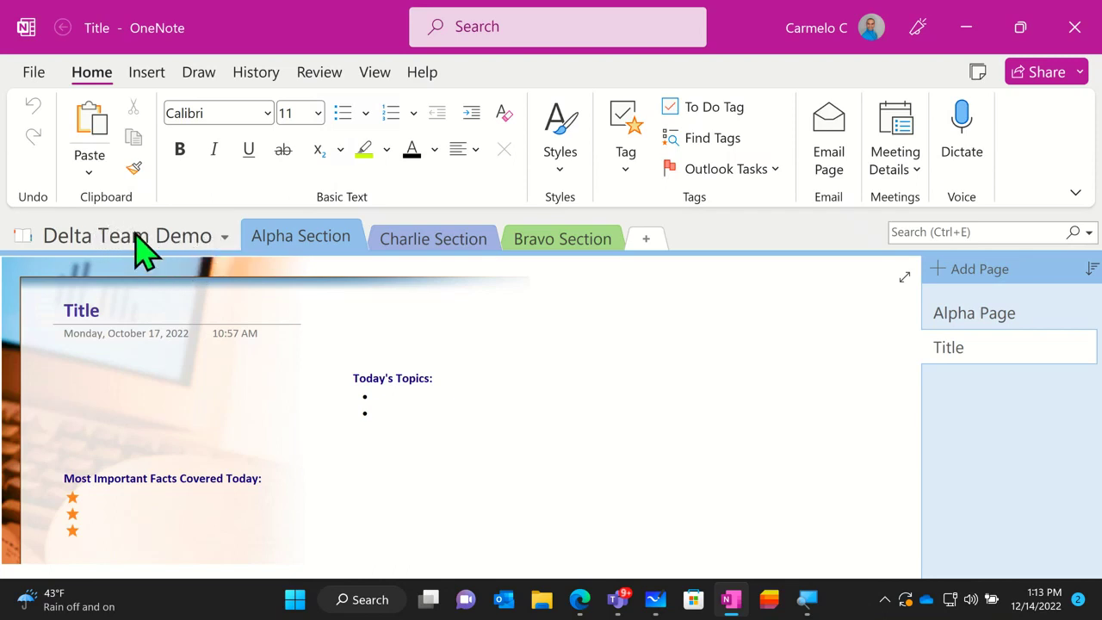
click(226, 239)
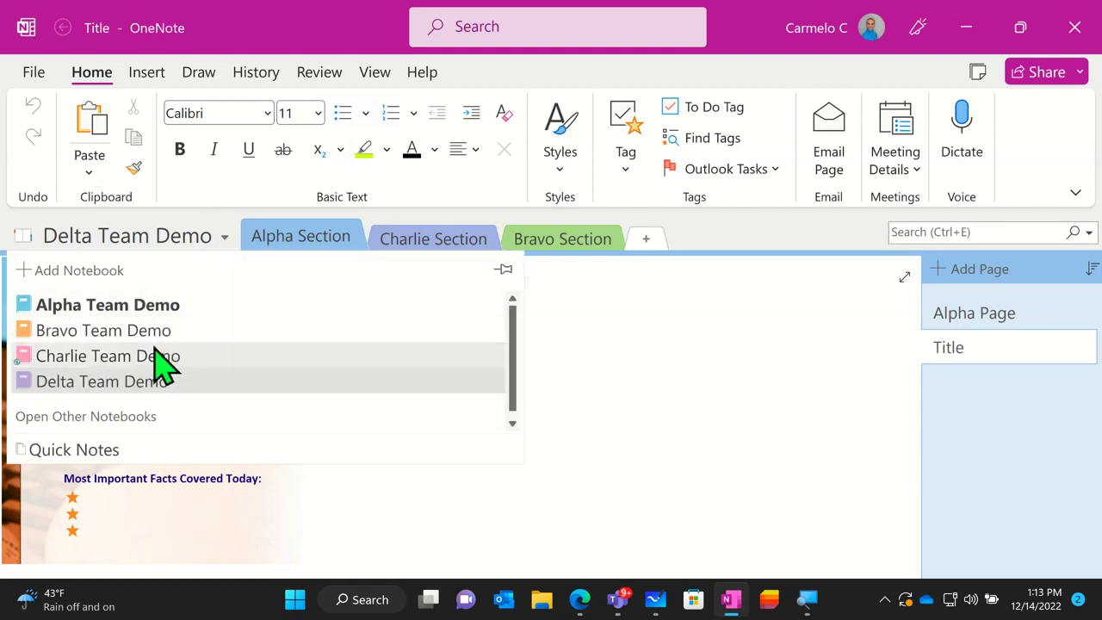
scroll(138, 387, down, 1)
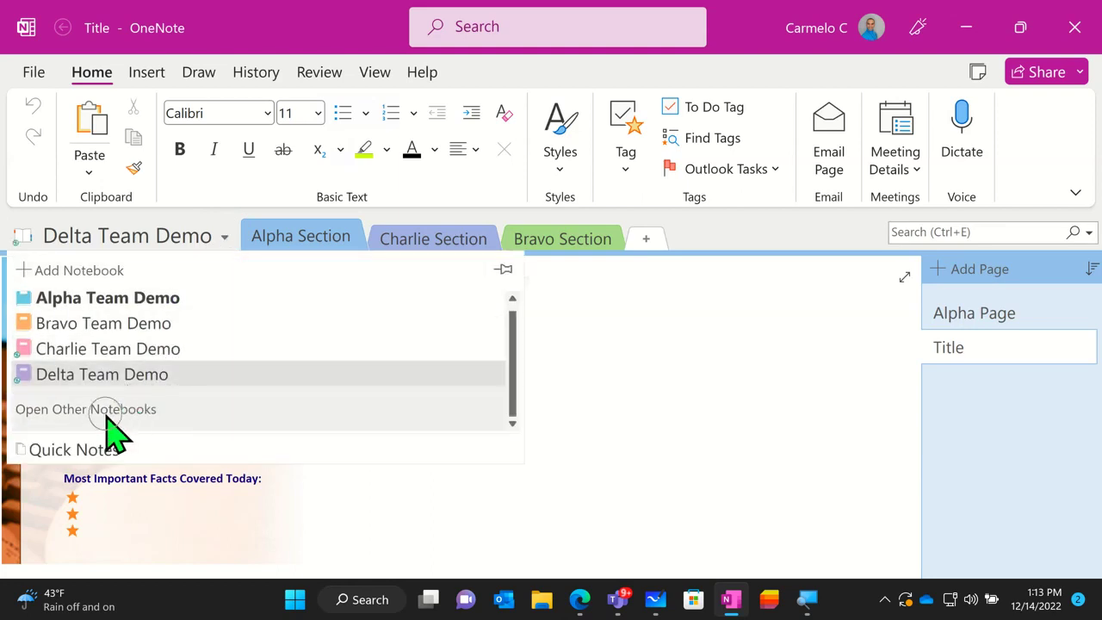
click(105, 411)
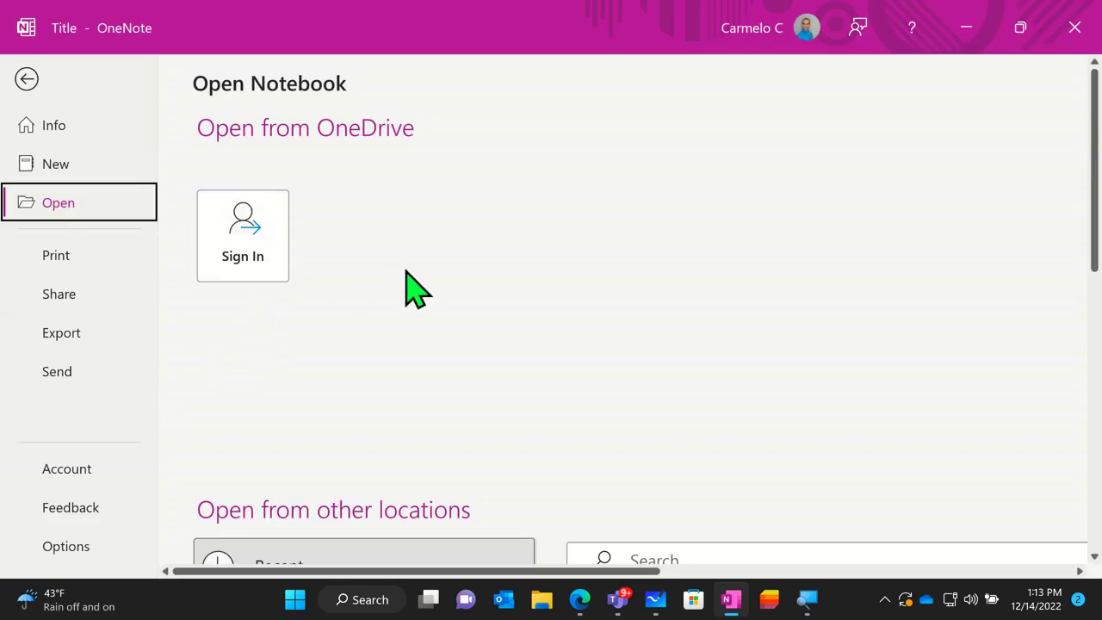
scroll(416, 290, down, 5)
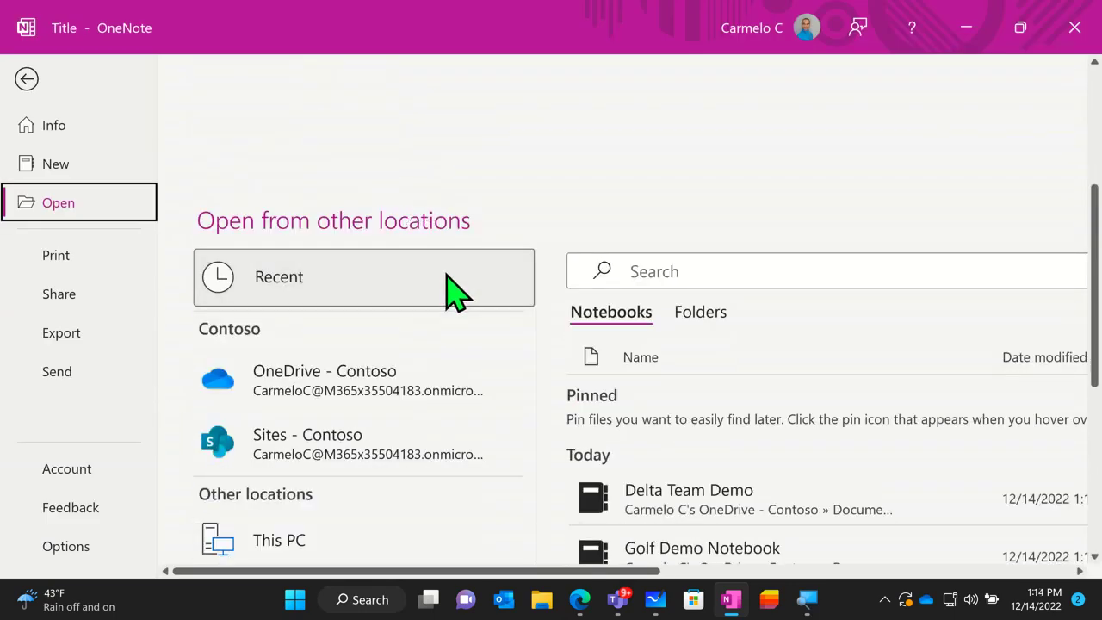
scroll(516, 383, down, 1)
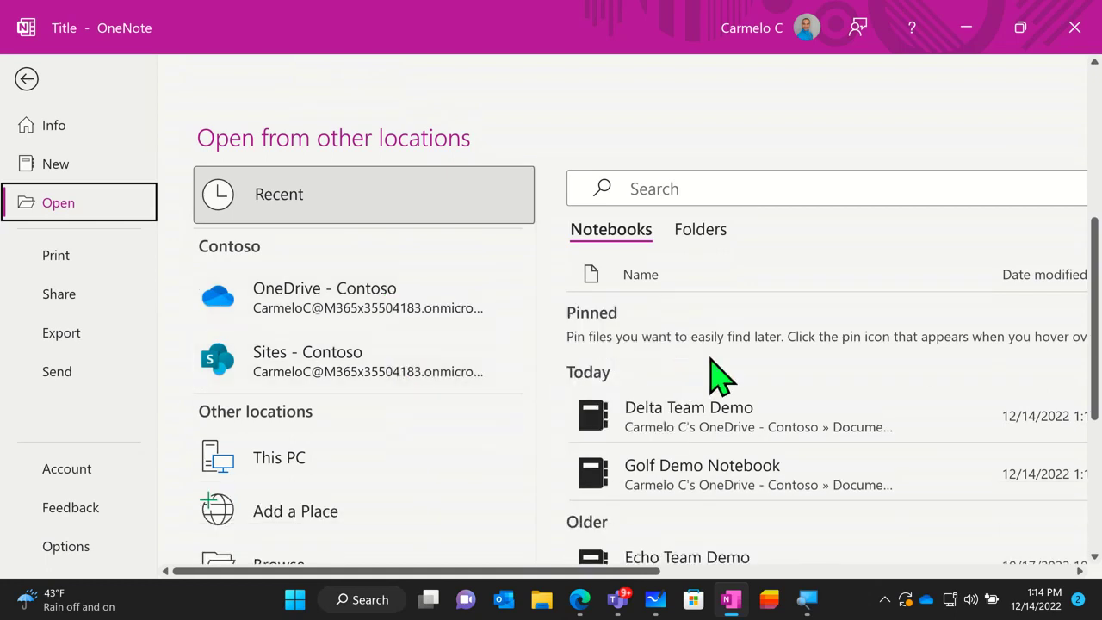
scroll(750, 381, down, 1)
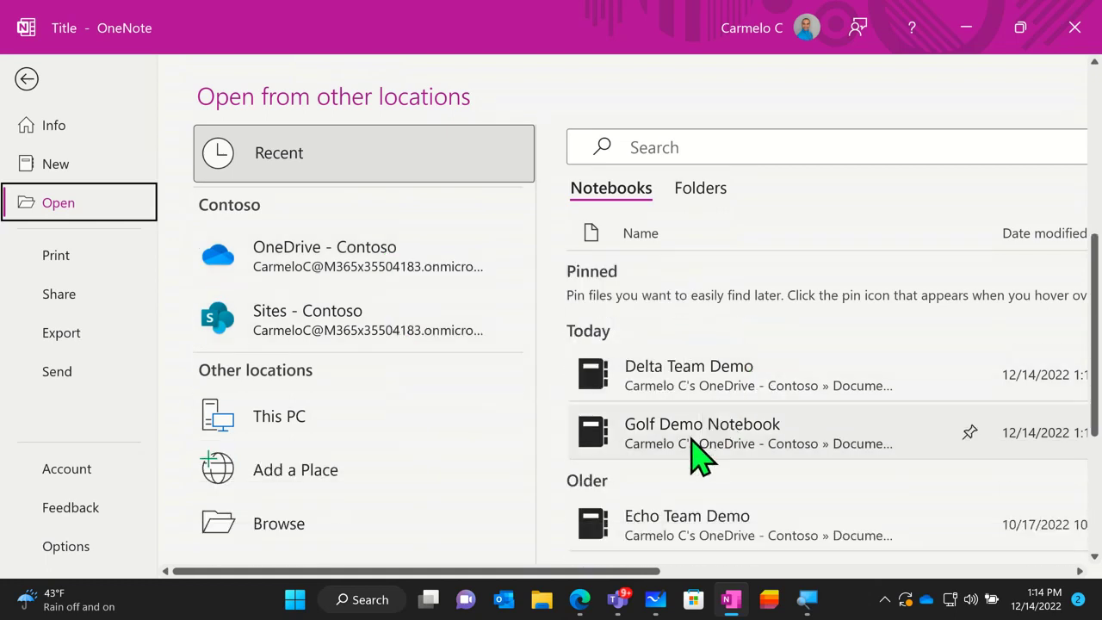
click(749, 449)
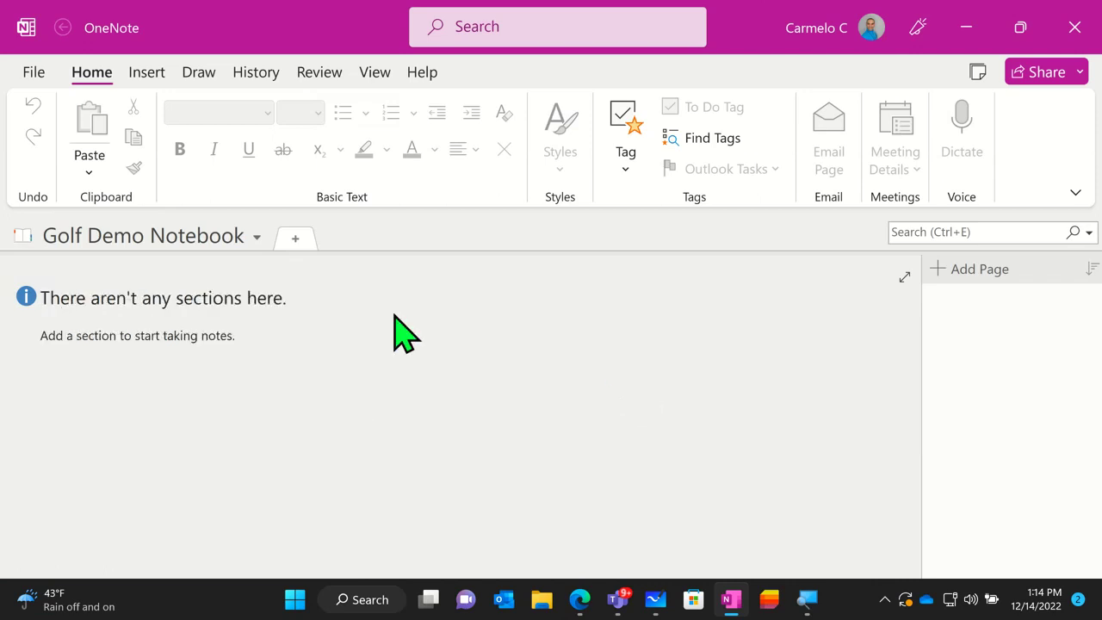
Create a notebook named Hotel Demo Notebook in the Notebooks folder of OneDrive - Contoso, without inviting people
click(36, 78)
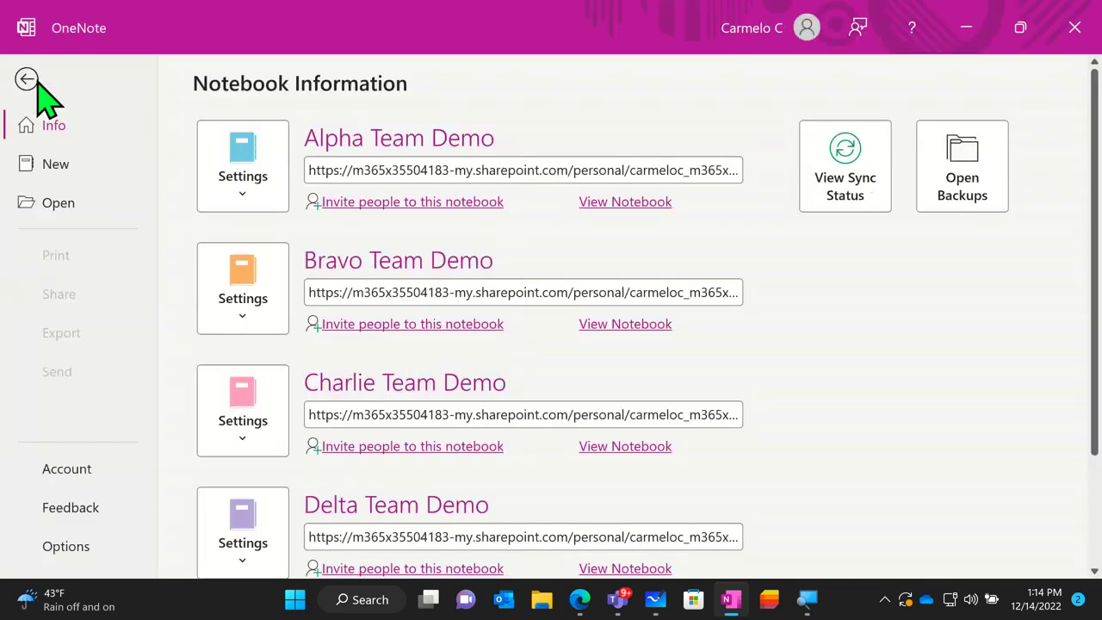
click(56, 166)
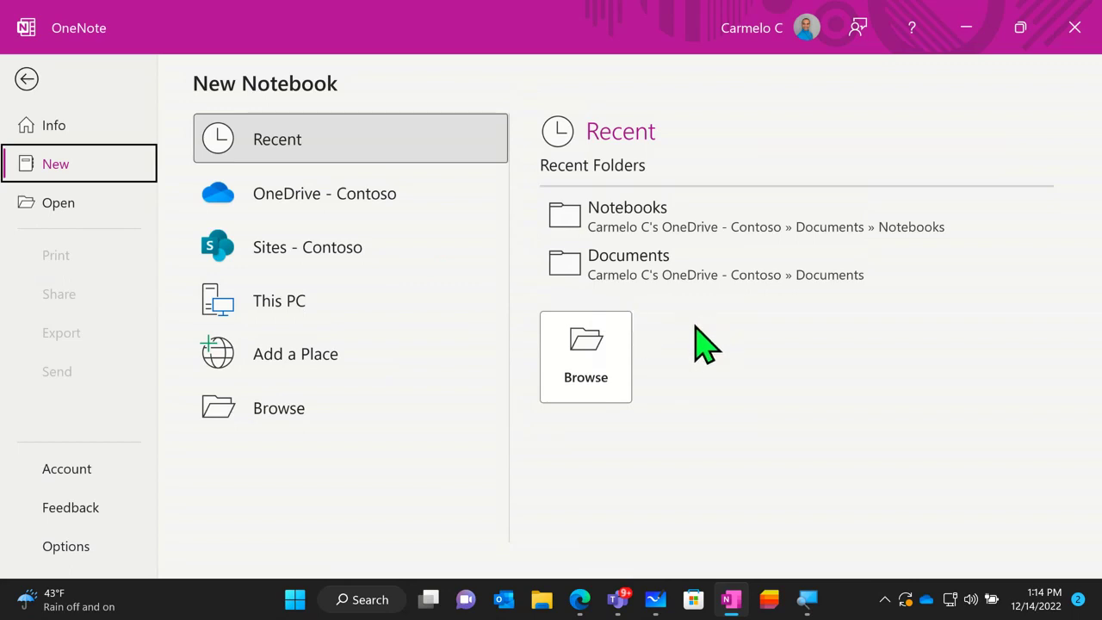
click(324, 196)
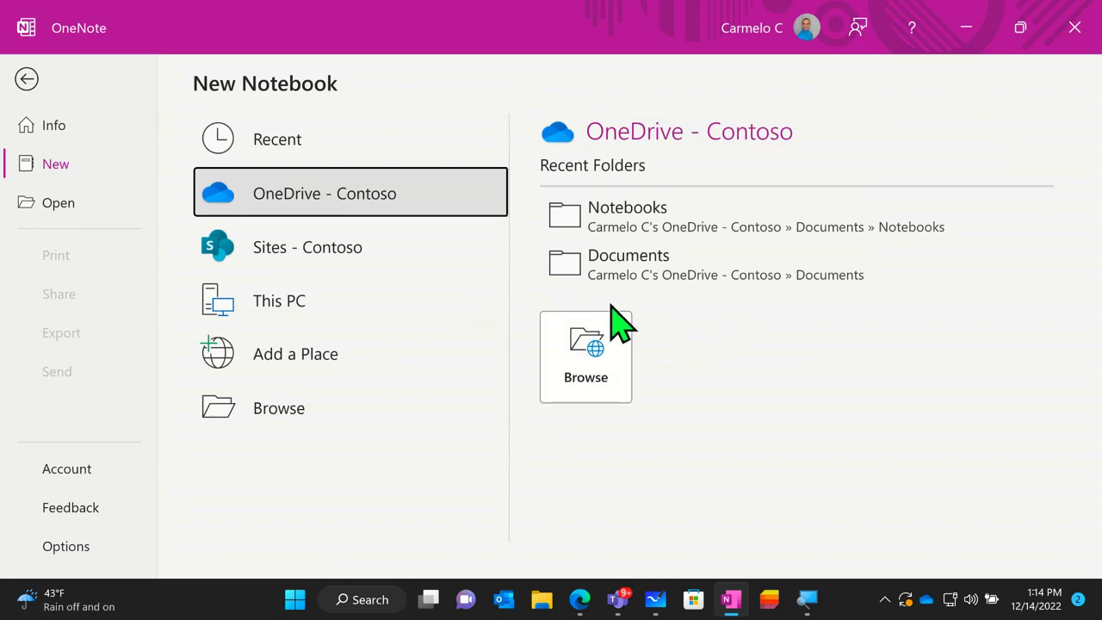
click(644, 228)
click(613, 368)
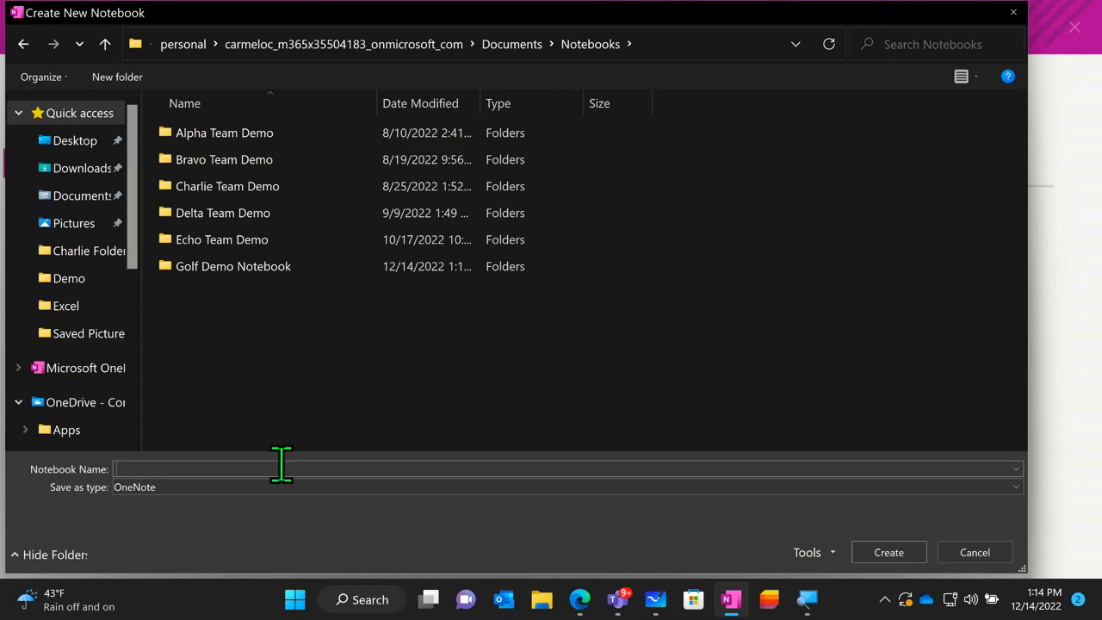
text(Hotel Demo Notebook)
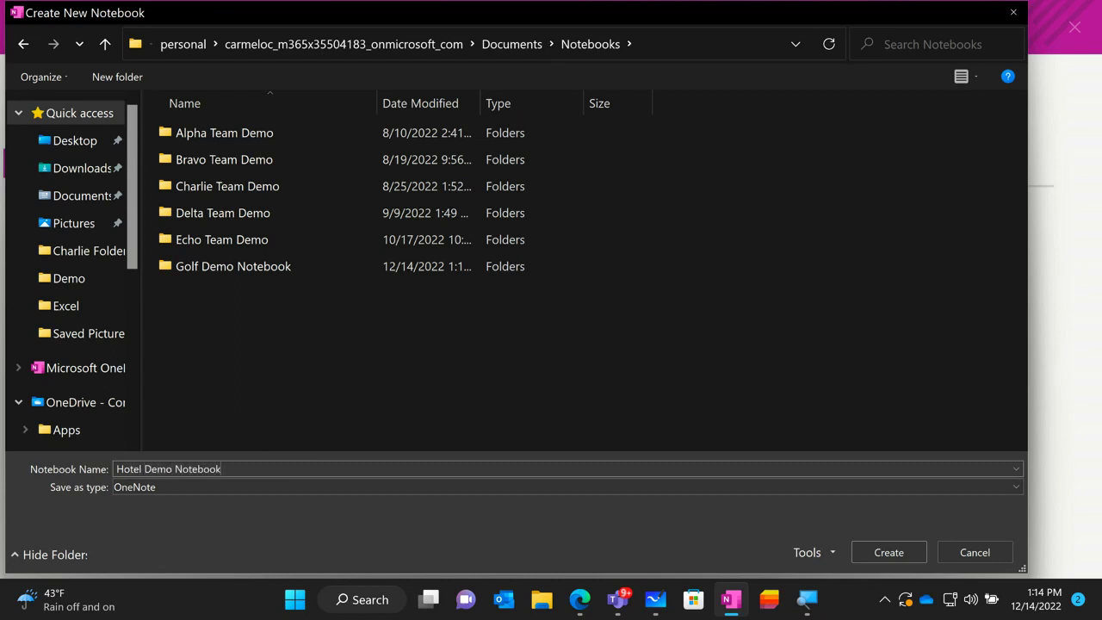
click(903, 553)
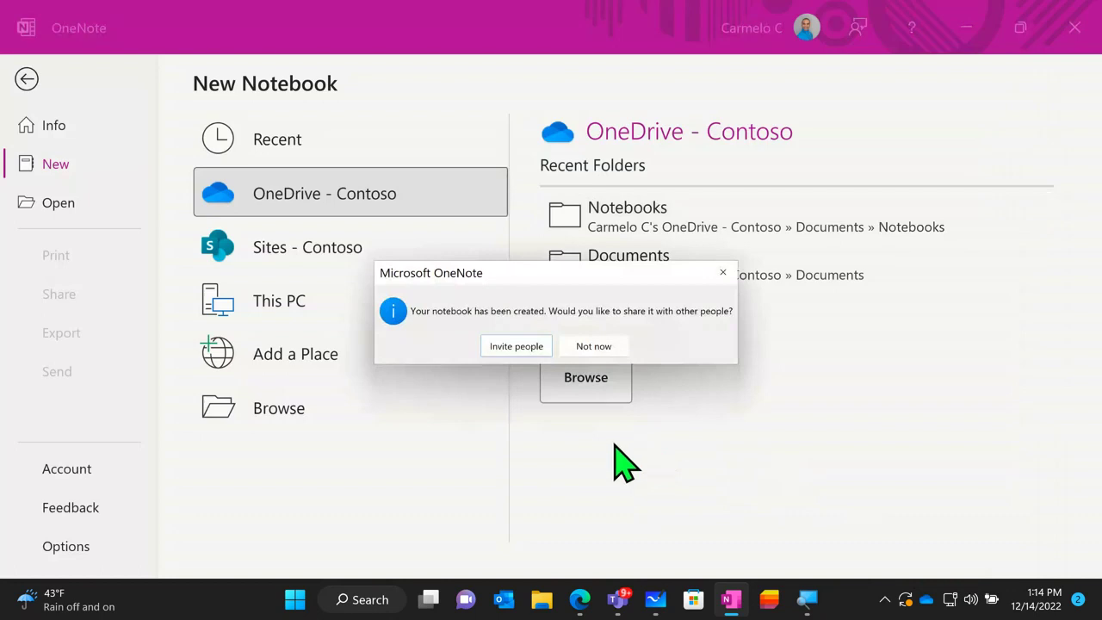
click(596, 347)
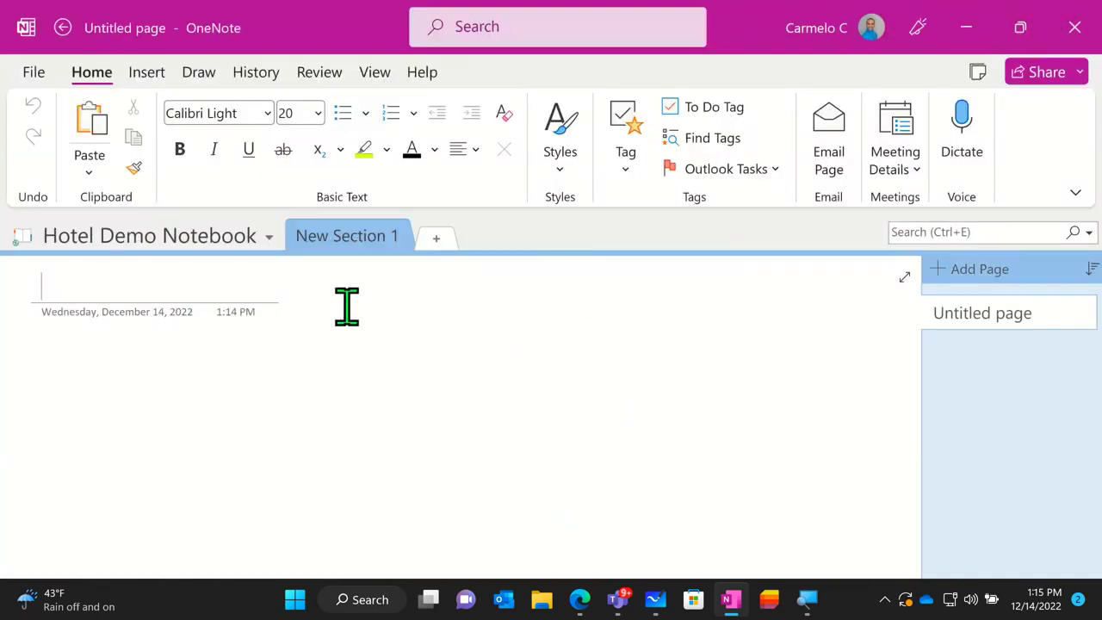
click(123, 253)
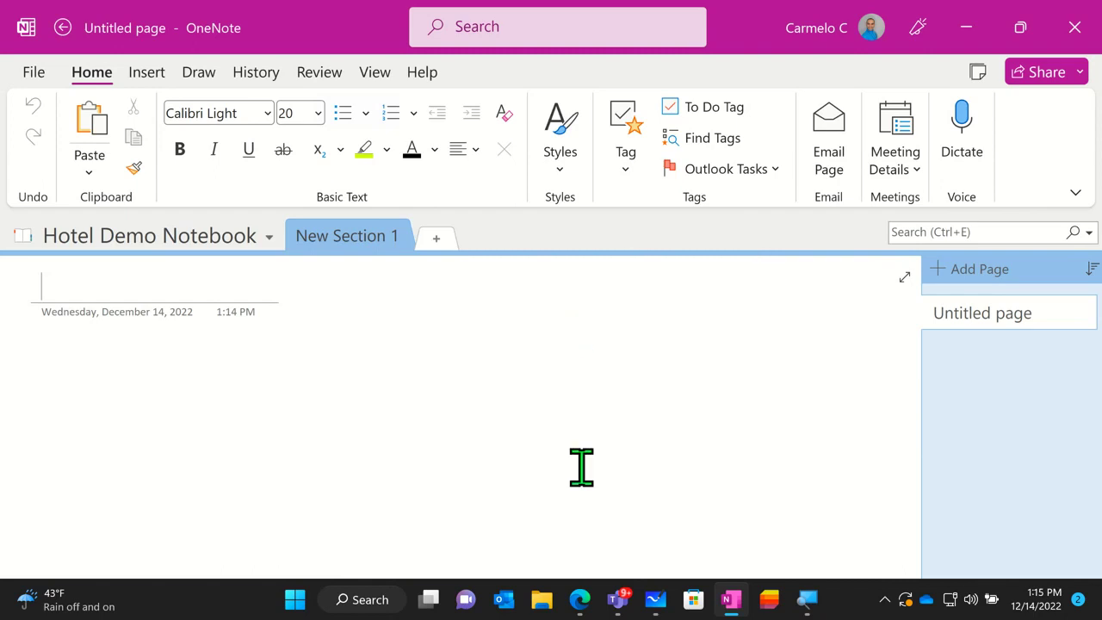
Return to Golf Demo Notebook in the Edge browser and dismiss the tip about taking notes by voice
mouse_move(590, 602)
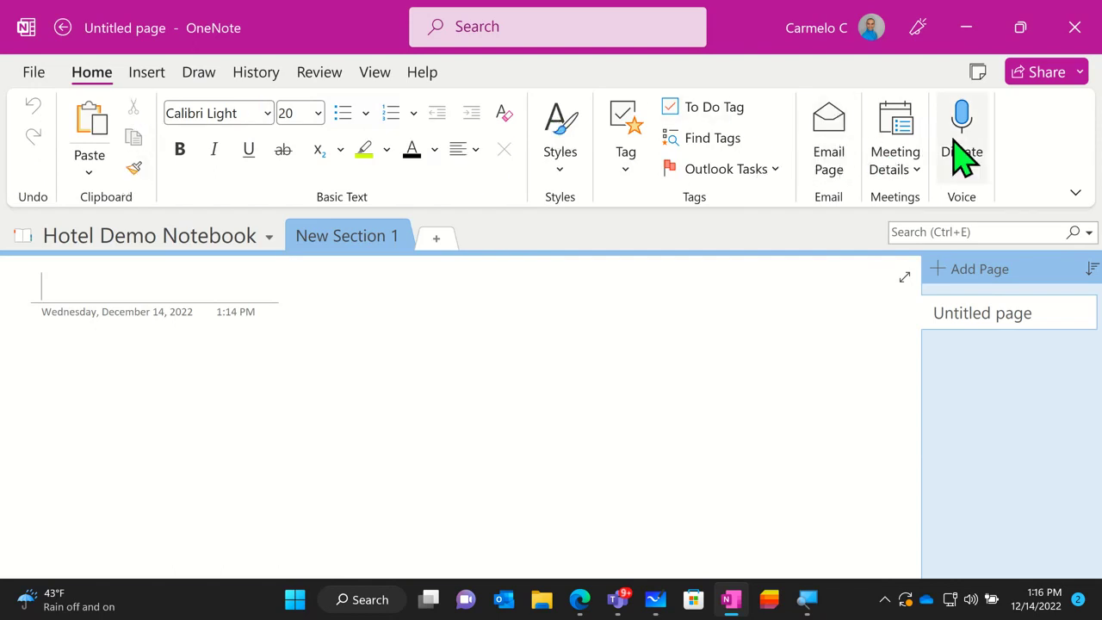
click(580, 598)
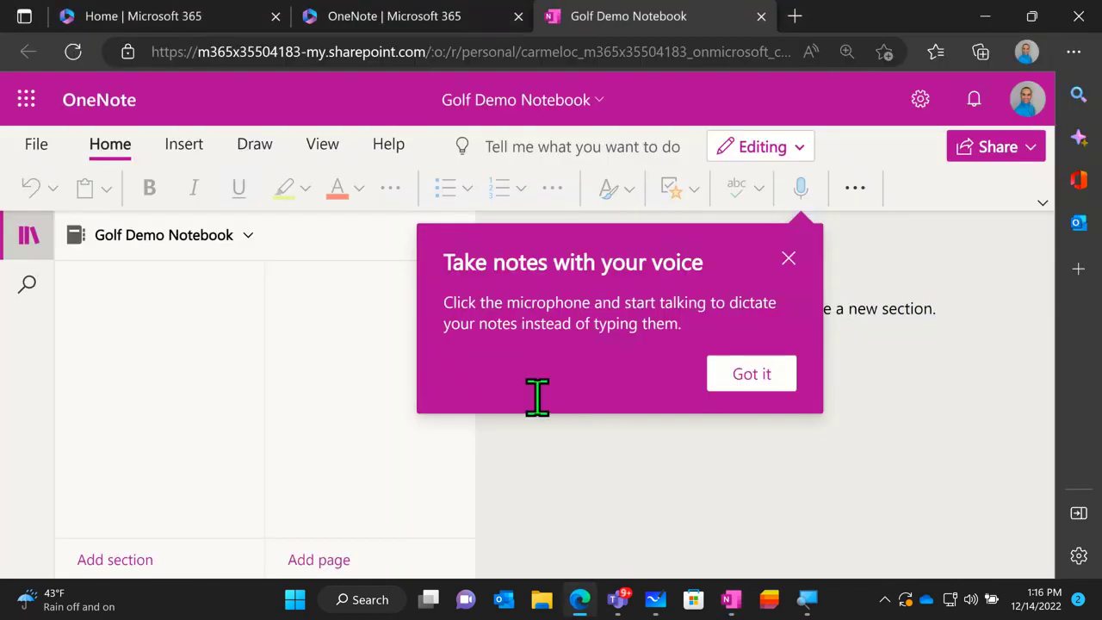
click(787, 259)
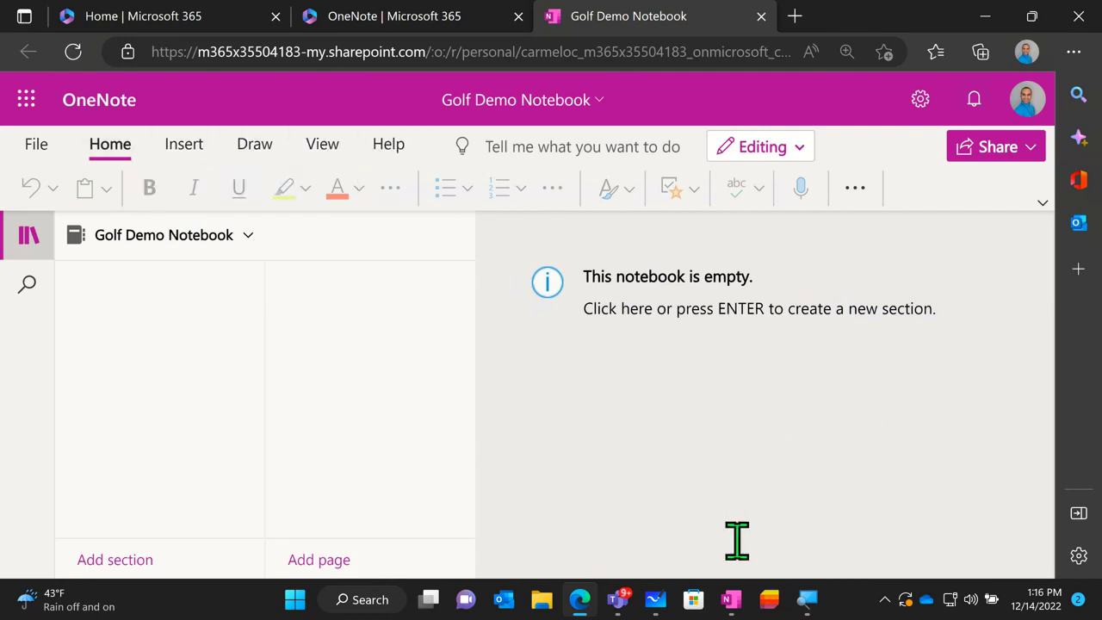
click(731, 598)
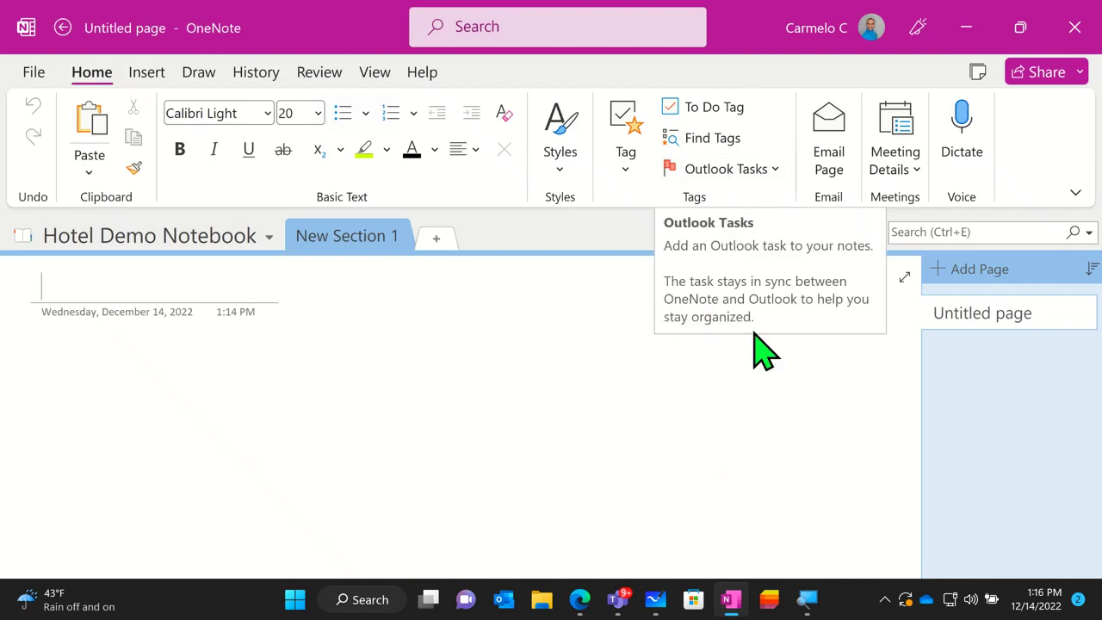
click(579, 599)
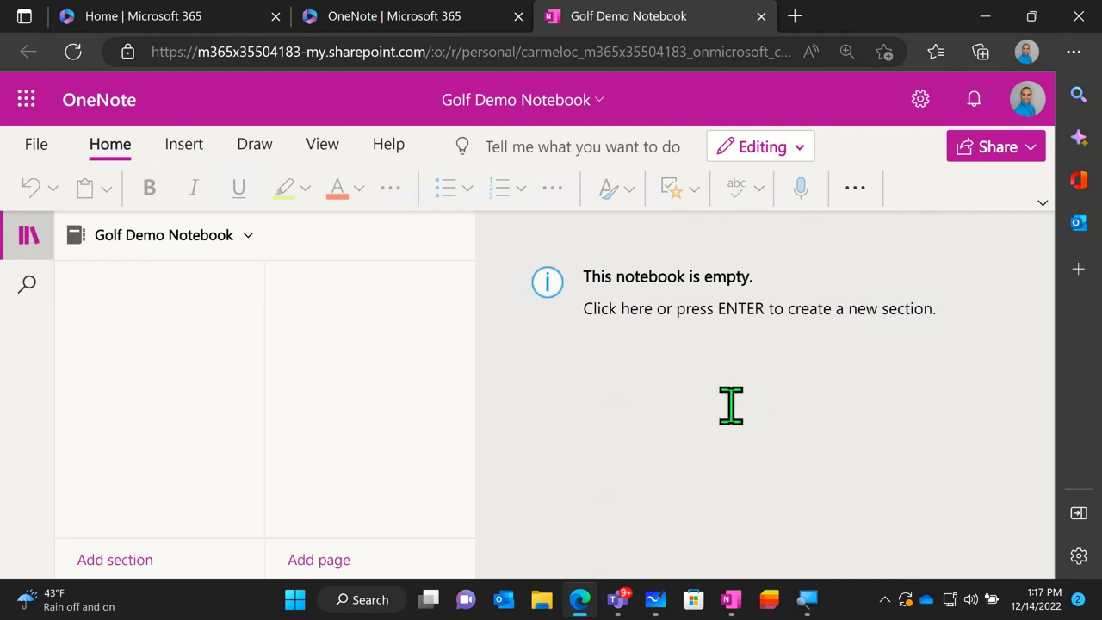
Reduce the browser's page zoom to 100%
click(1076, 56)
click(900, 123)
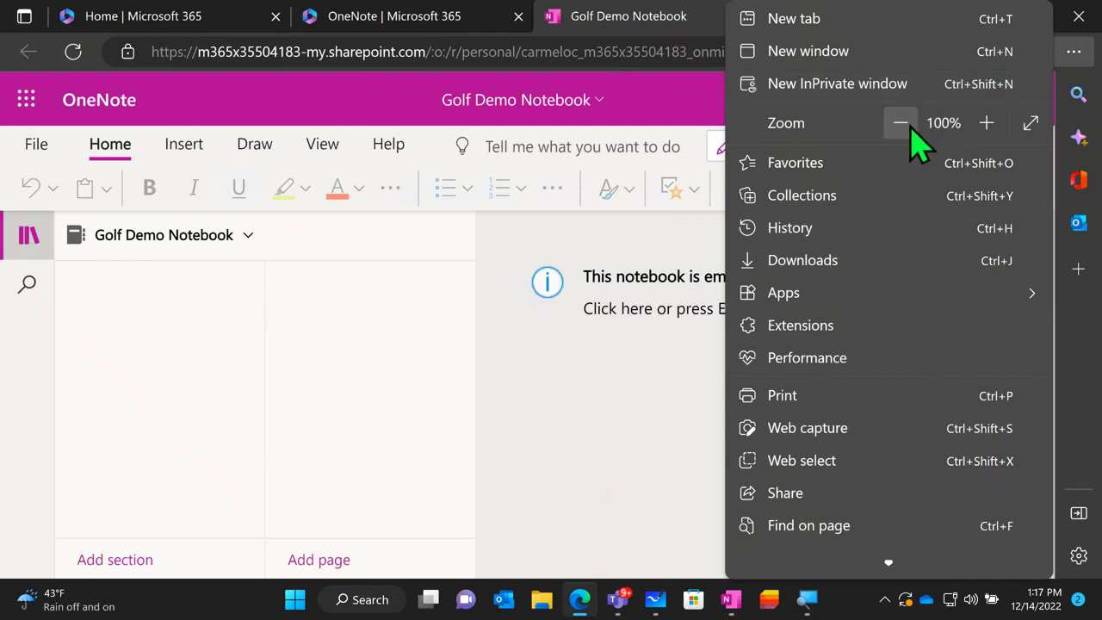
click(575, 329)
click(574, 314)
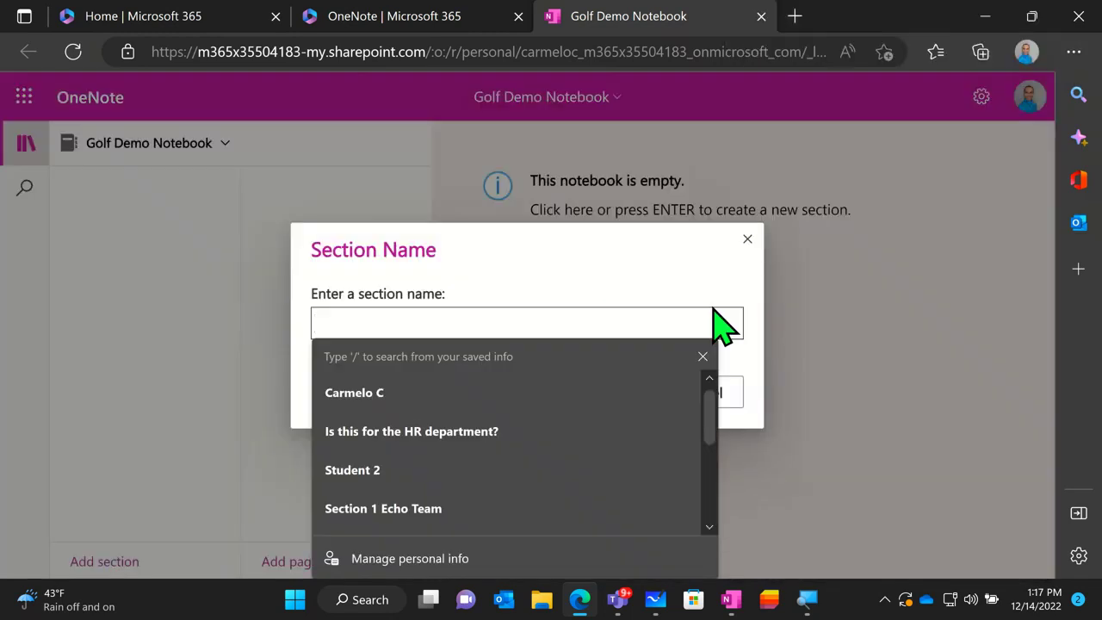
click(745, 239)
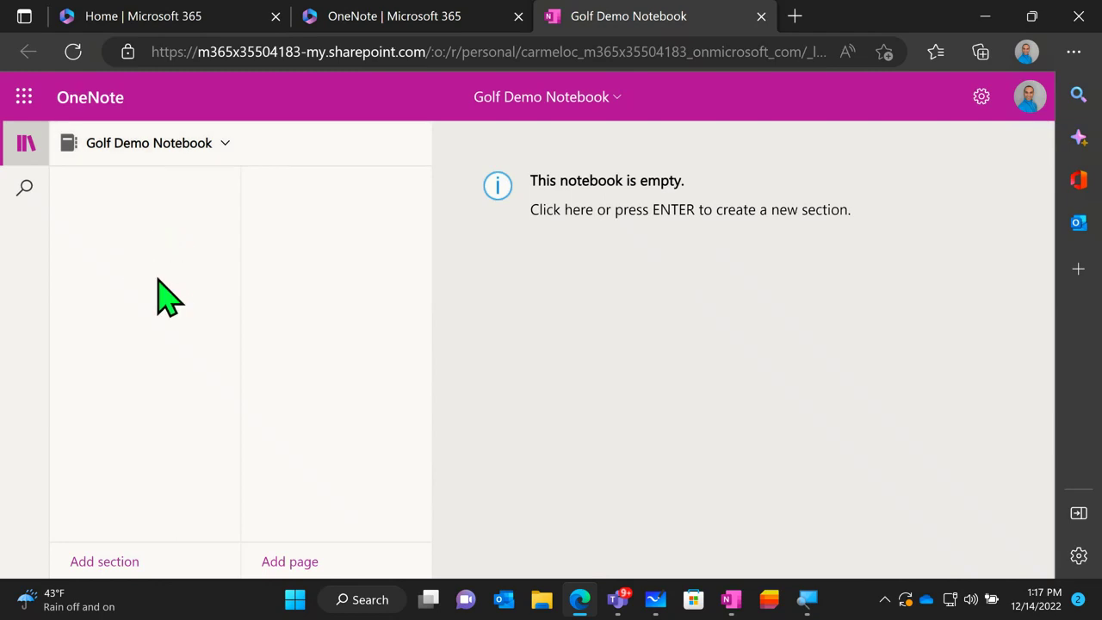
Add a section named Alpha Section to the empty Golf Demo Notebook
click(109, 573)
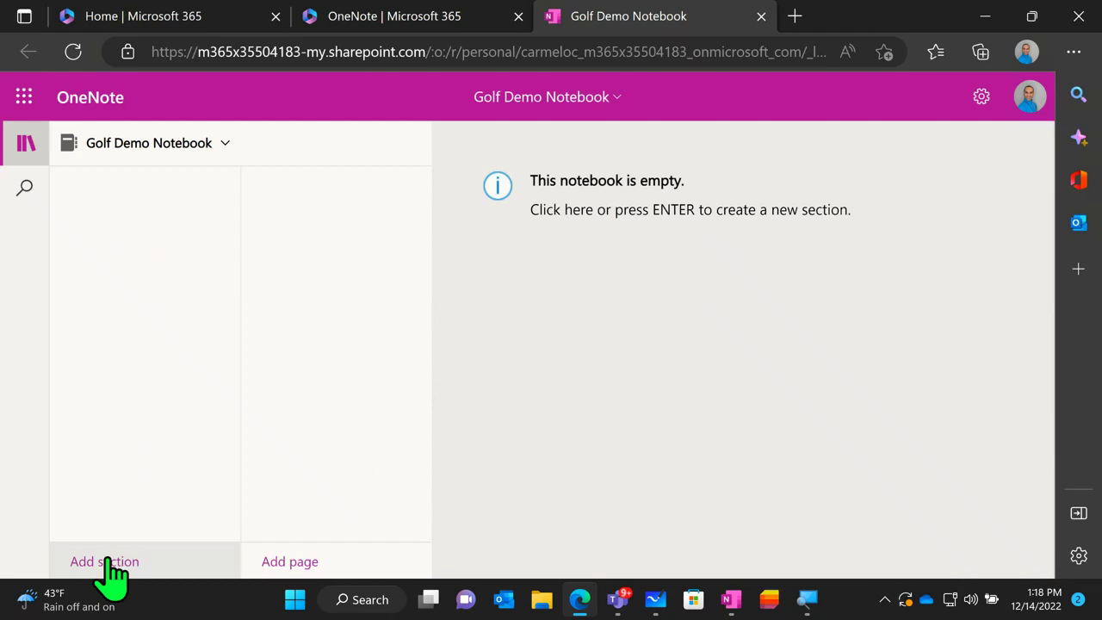
click(314, 555)
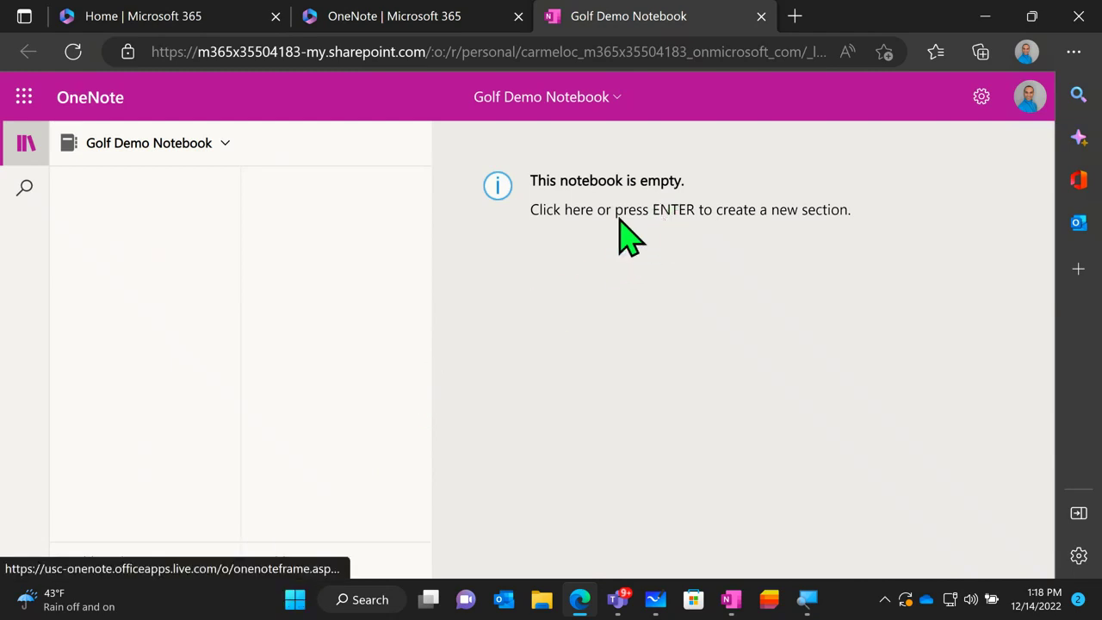
click(679, 230)
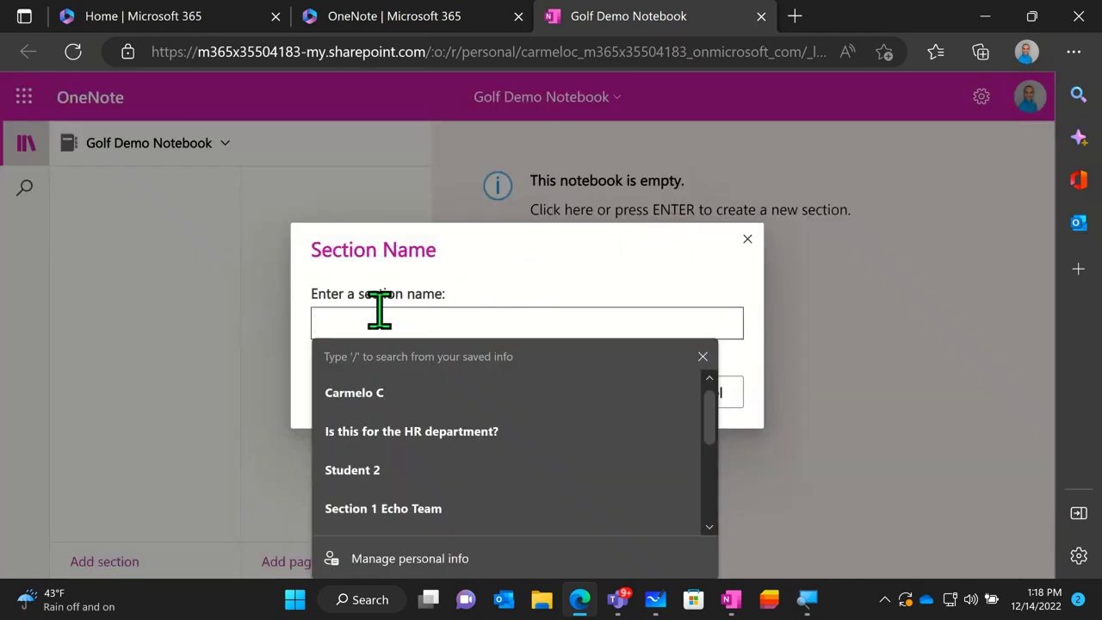
key(Escape)
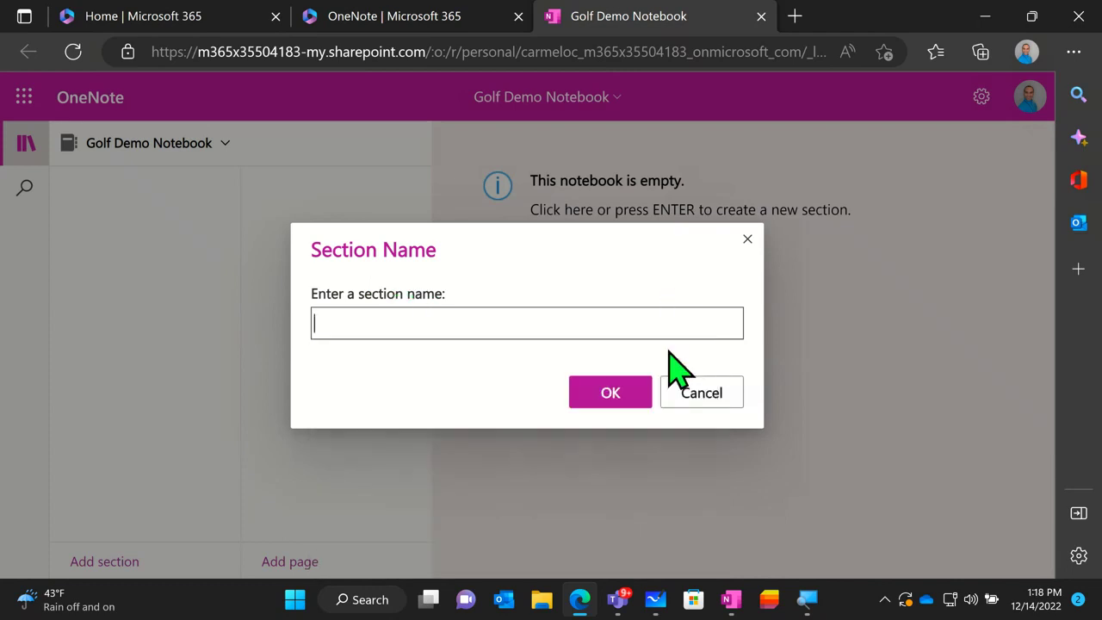
click(443, 312)
text(Alpha Section)
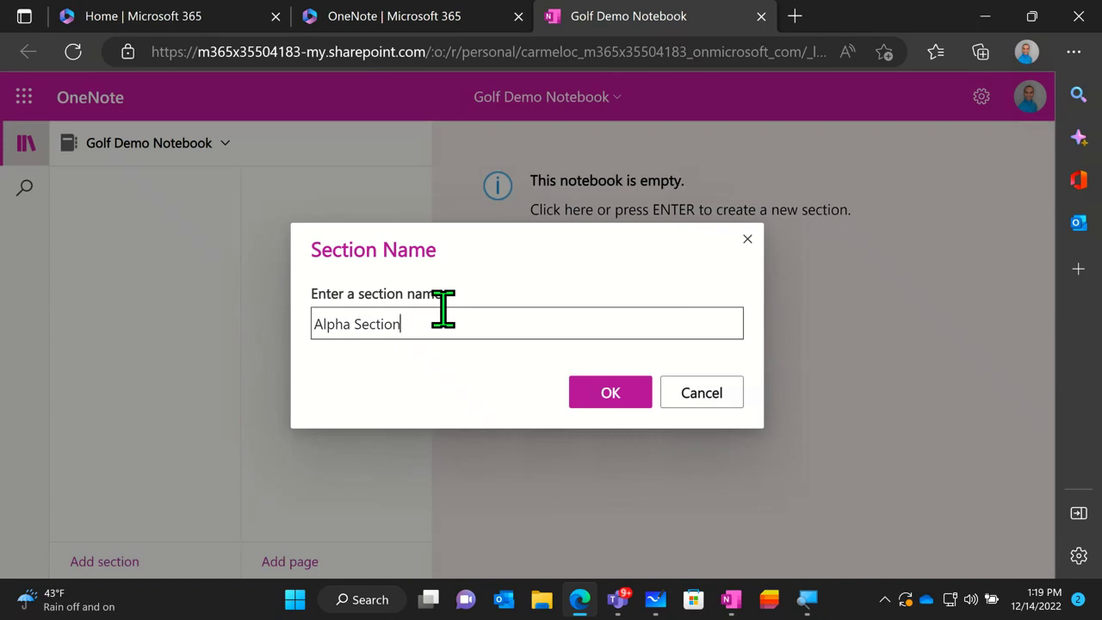
click(602, 402)
click(603, 401)
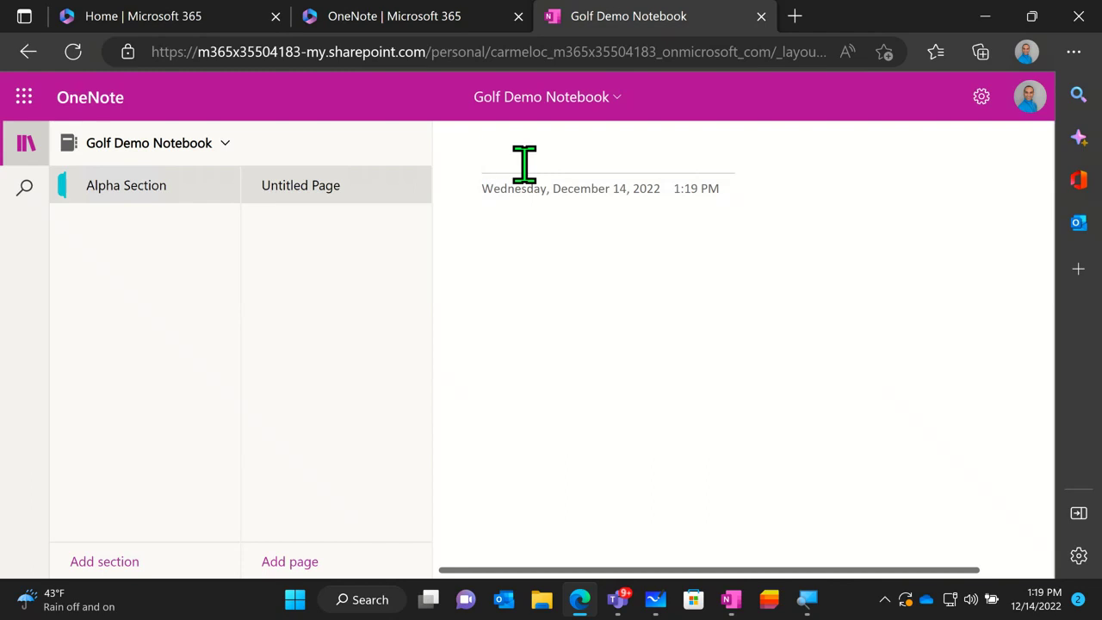
Title the untitled page in Alpha Section "Alph page (using OneNote)"
text(Alp)
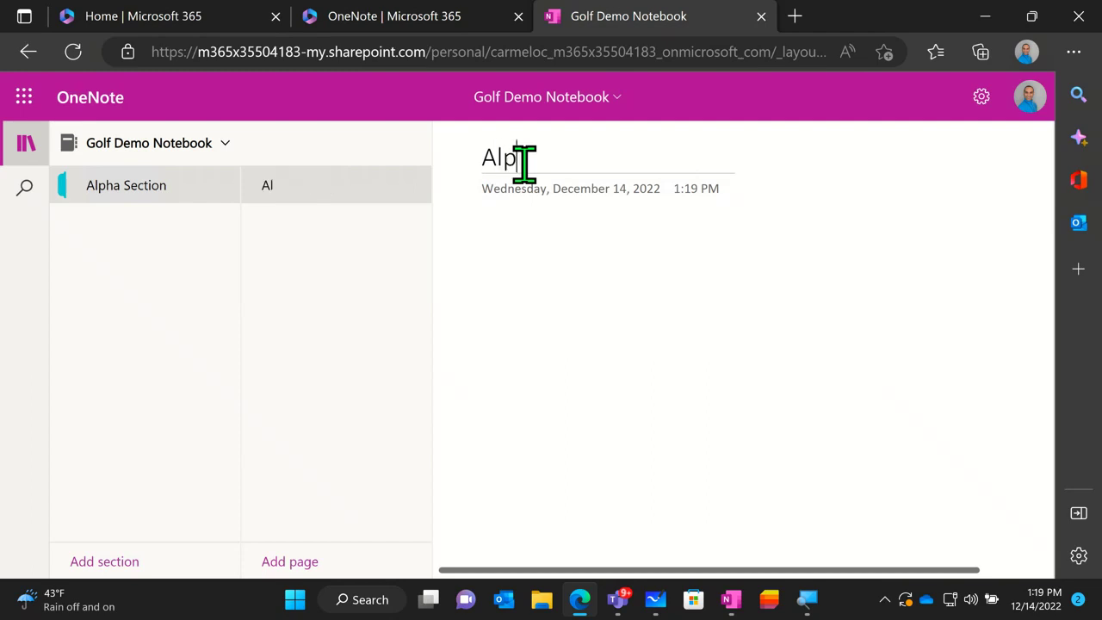
text(h pa)
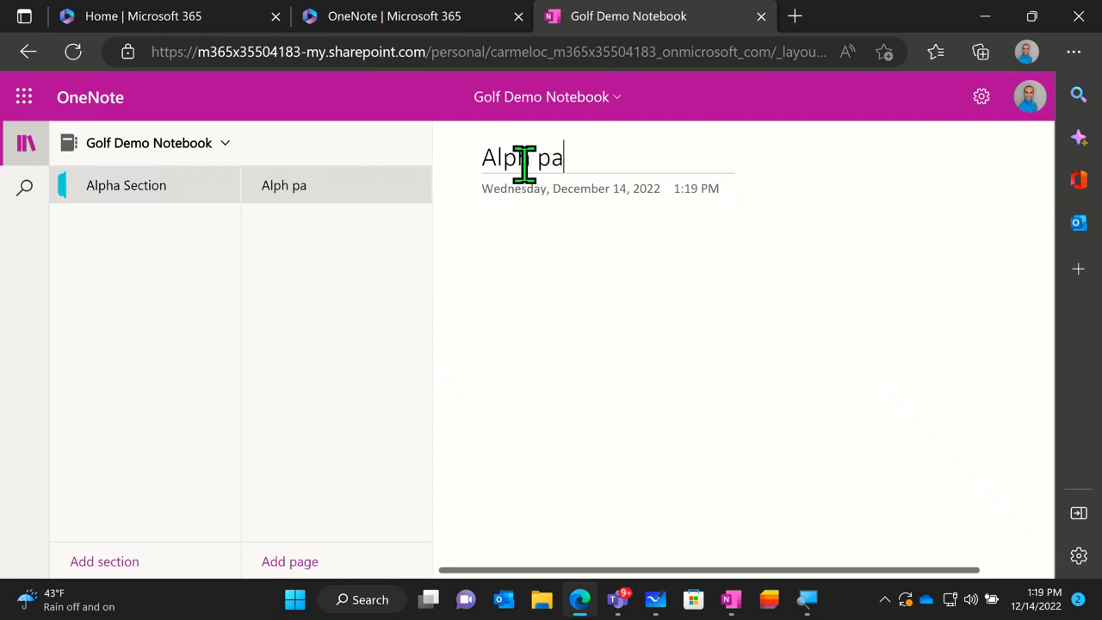
text(ge ()
key(BackSpace)
key(BackSpace)
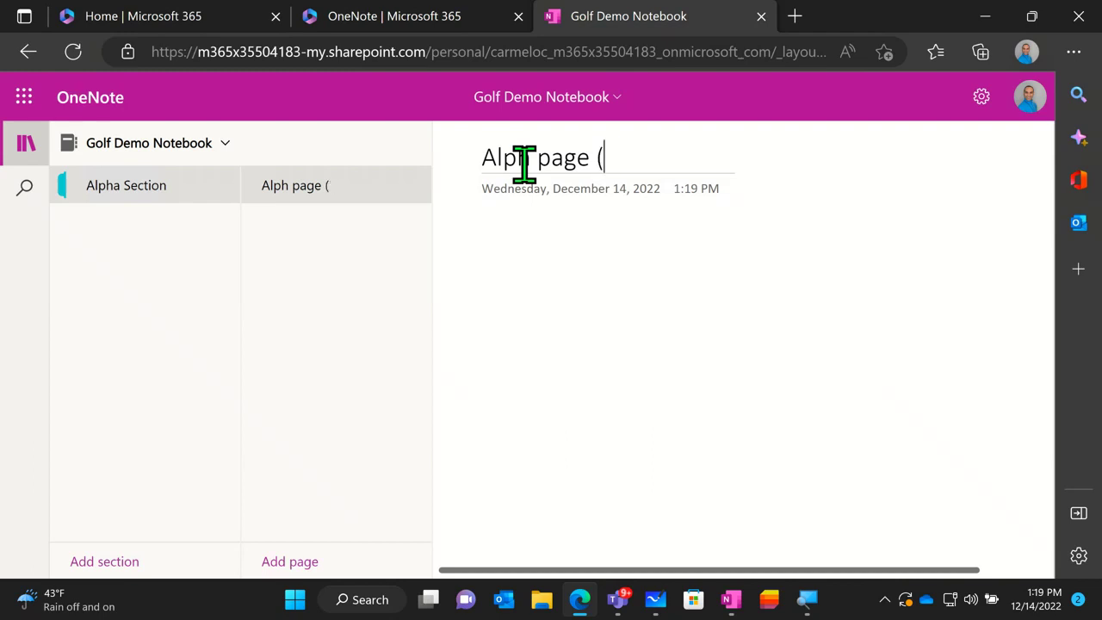
text(using )
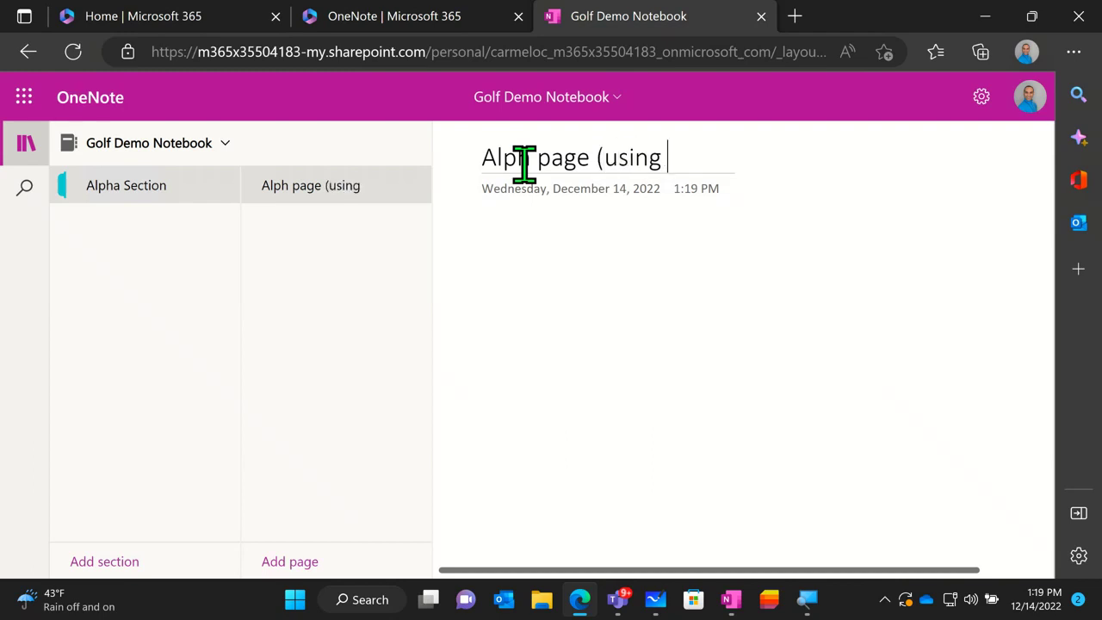
text(OneNote))
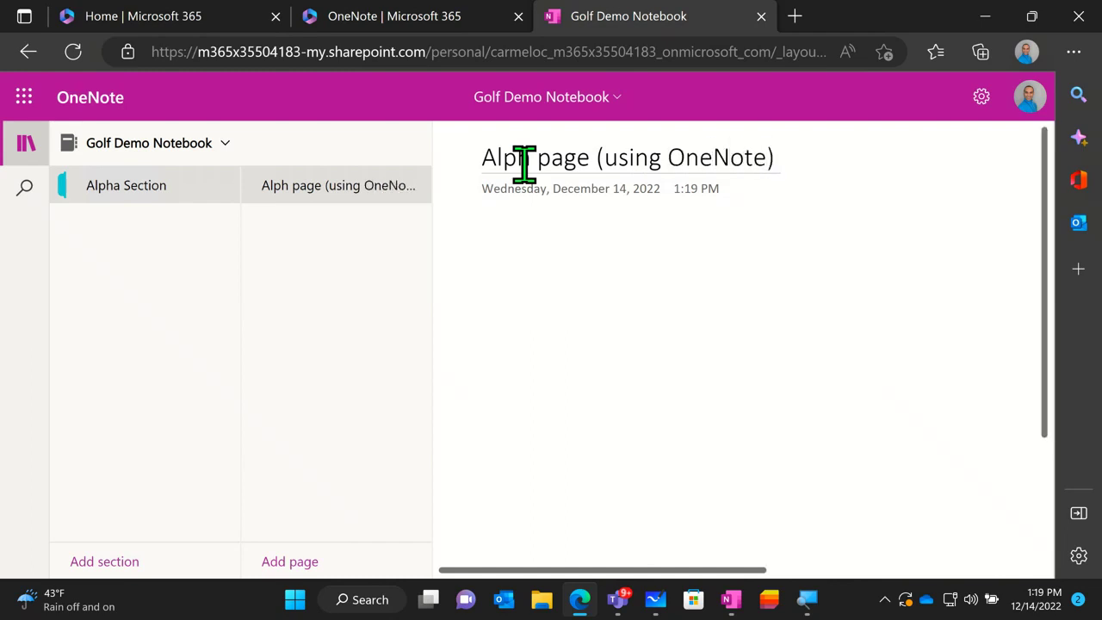
Write "This is what typing looks like." in the body of the page, directly below the date line
key(Return)
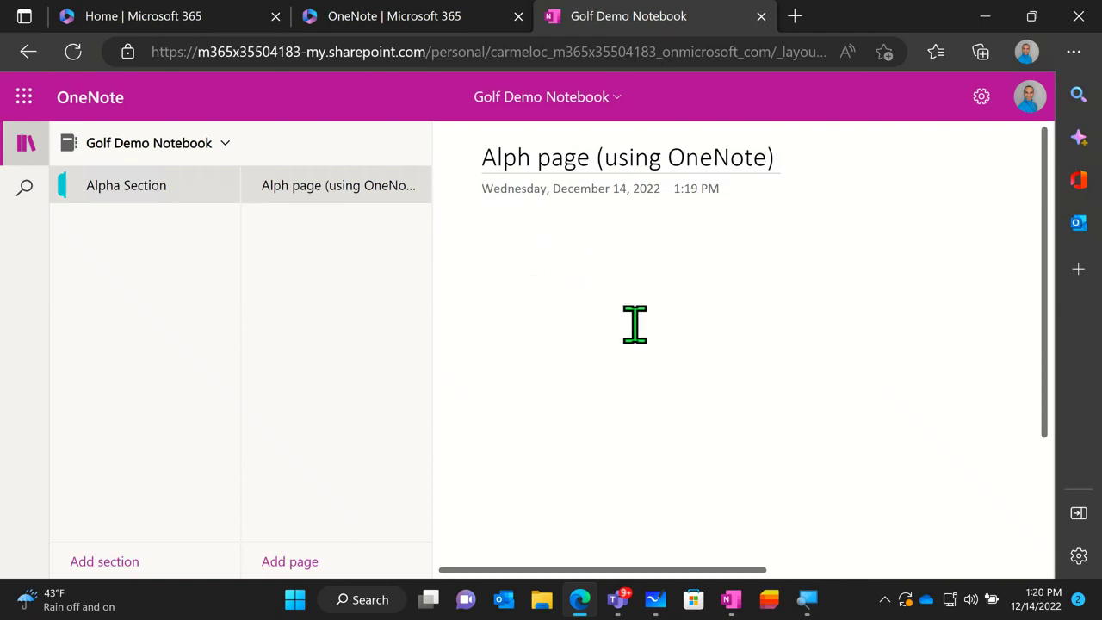
click(641, 489)
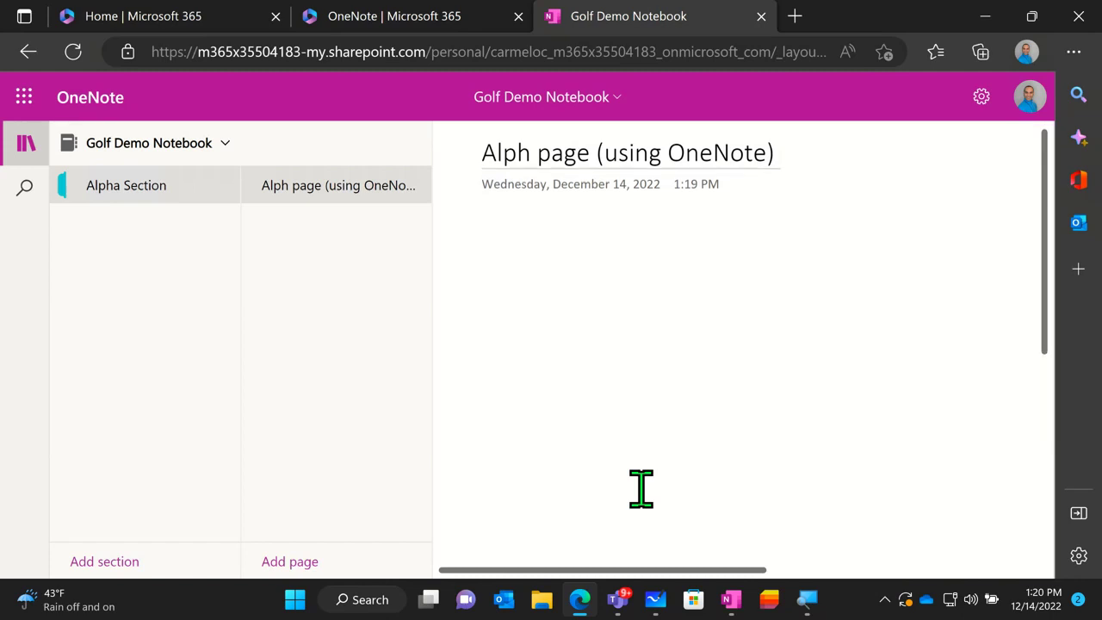
click(866, 330)
scroll(632, 433, down, 3)
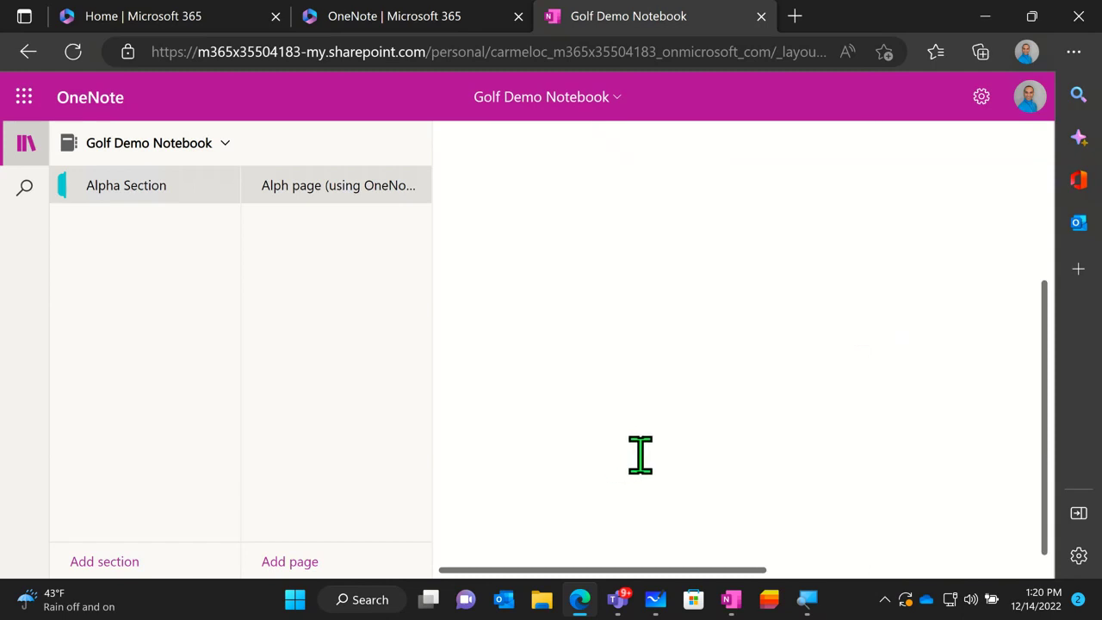
scroll(640, 454, up, 3)
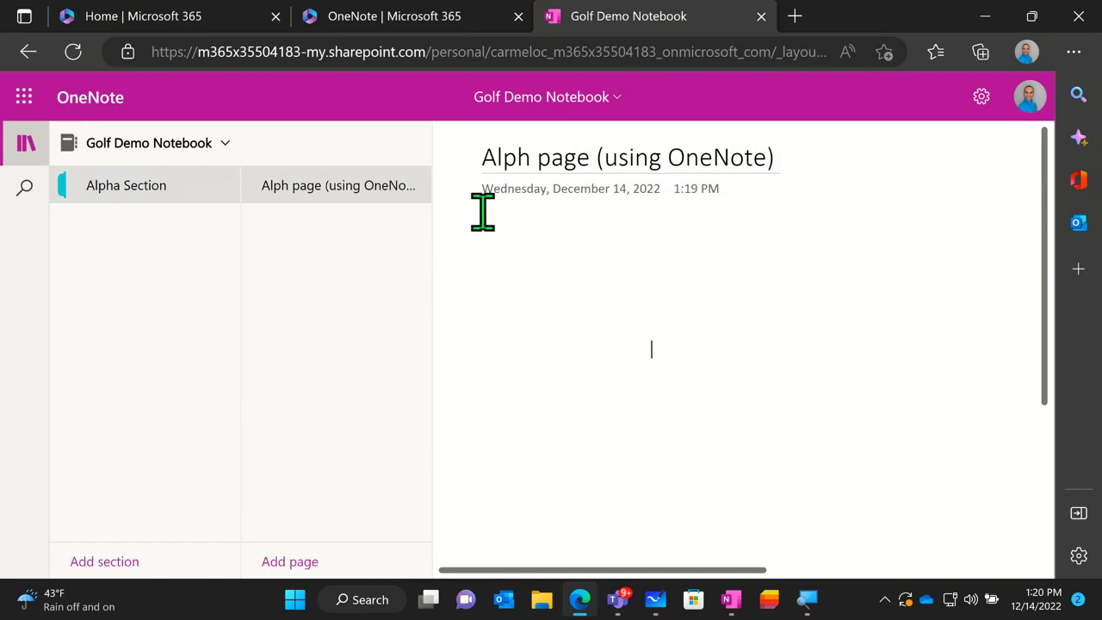
click(483, 215)
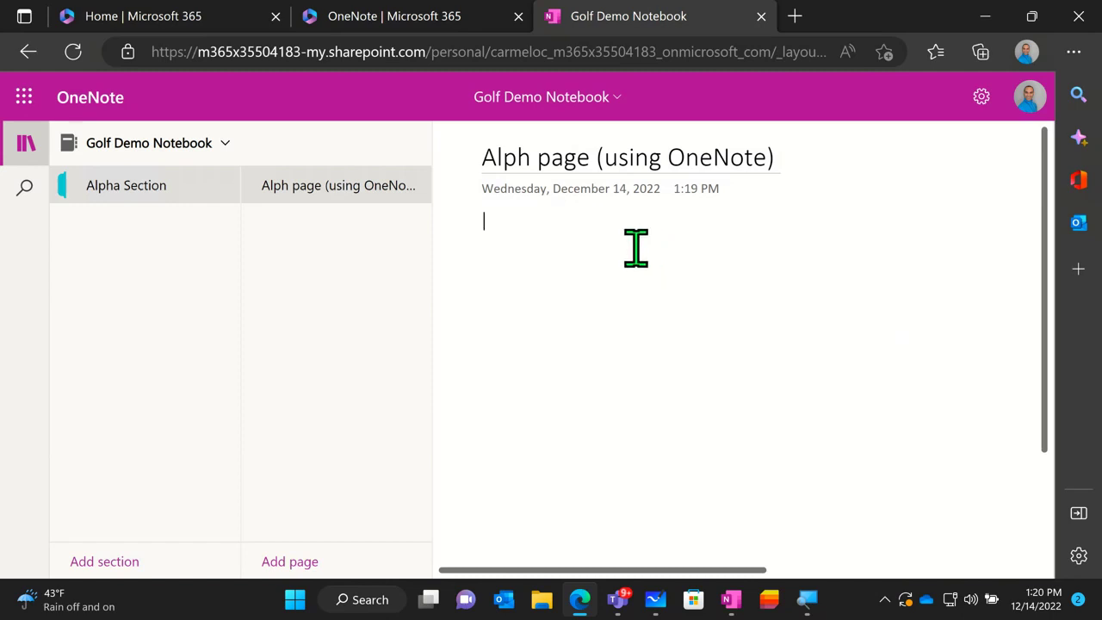
click(488, 224)
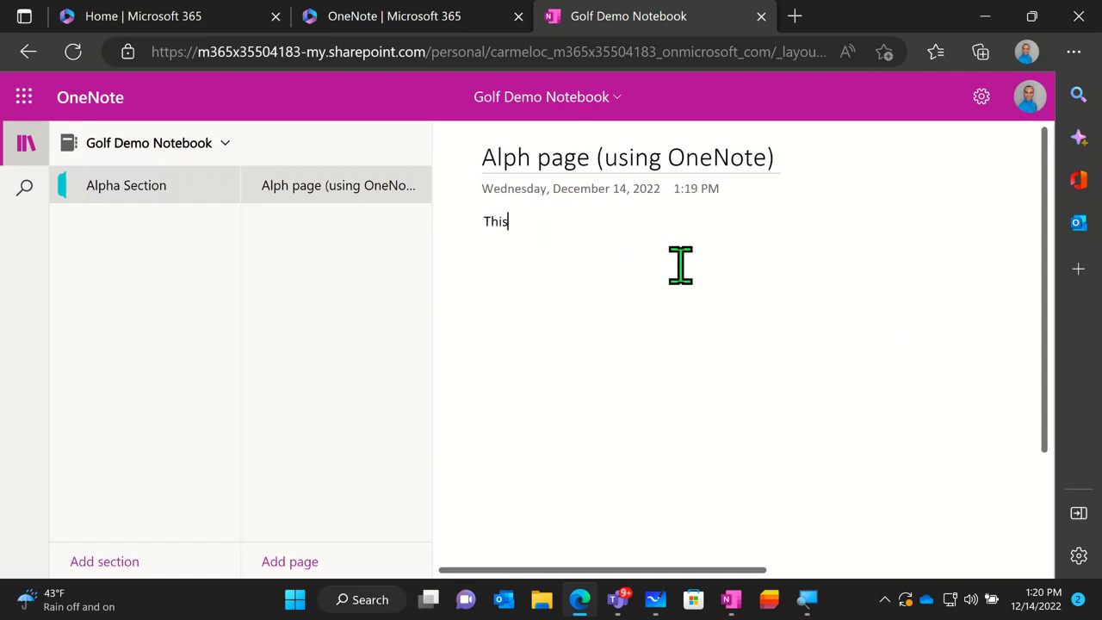
text(This is what tyoin)
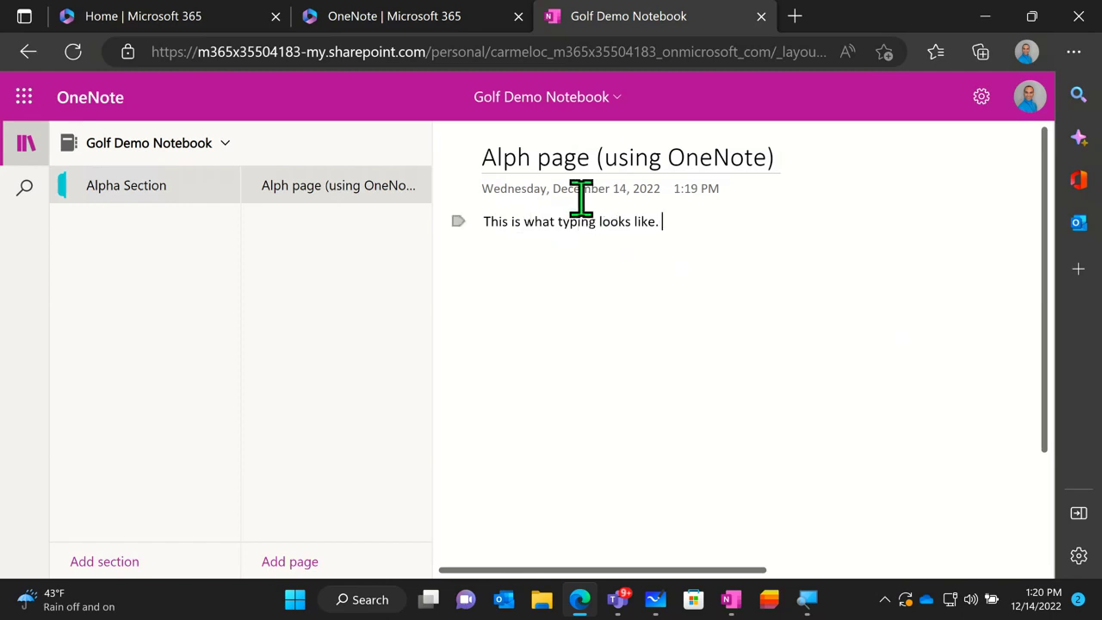
Keep the Simplified Ribbon layout and set the ribbon to Always Show
mouse_move(580, 163)
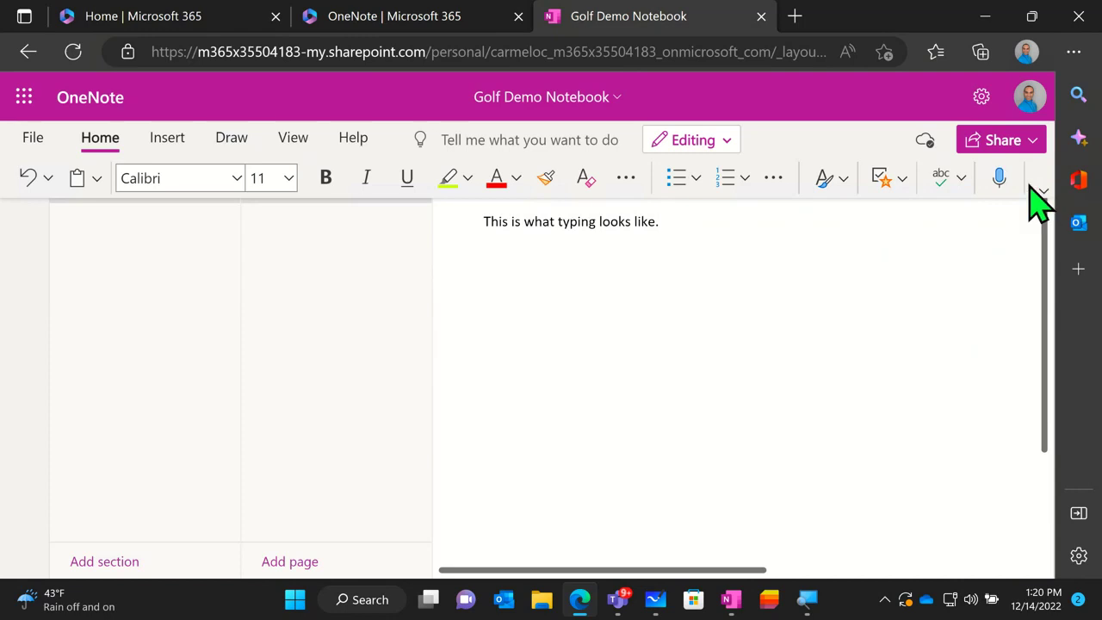
click(1040, 190)
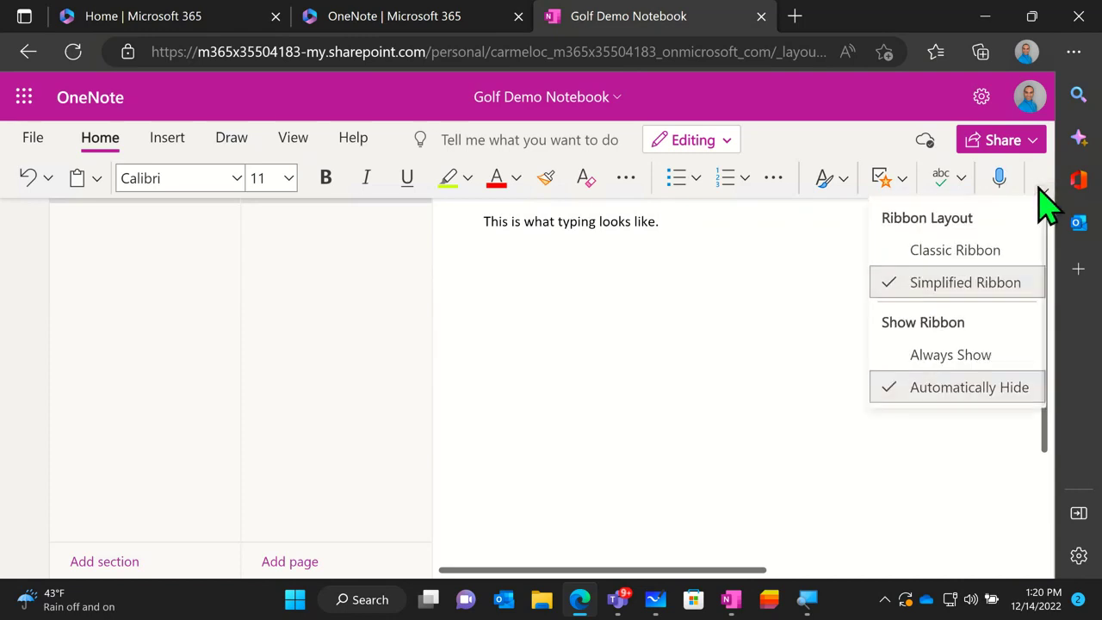
click(981, 398)
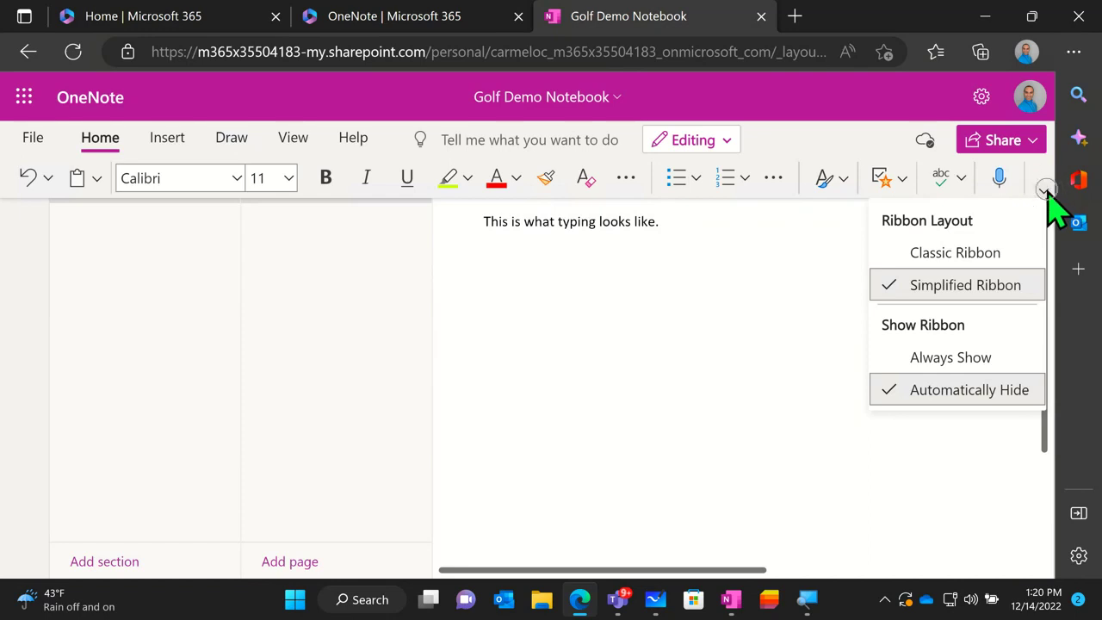
click(958, 255)
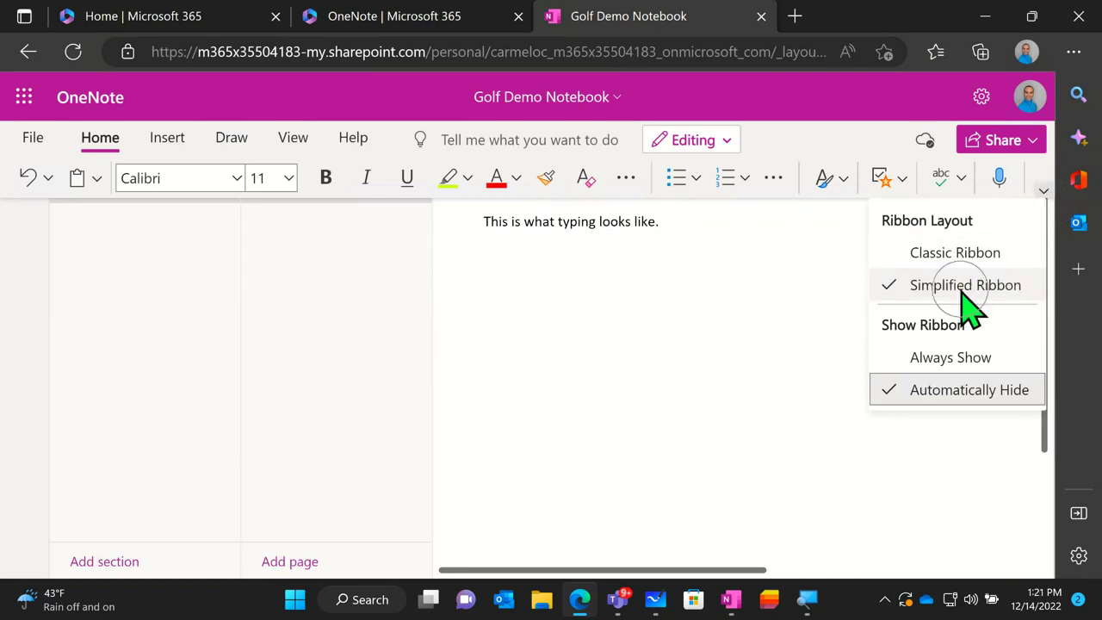
click(952, 355)
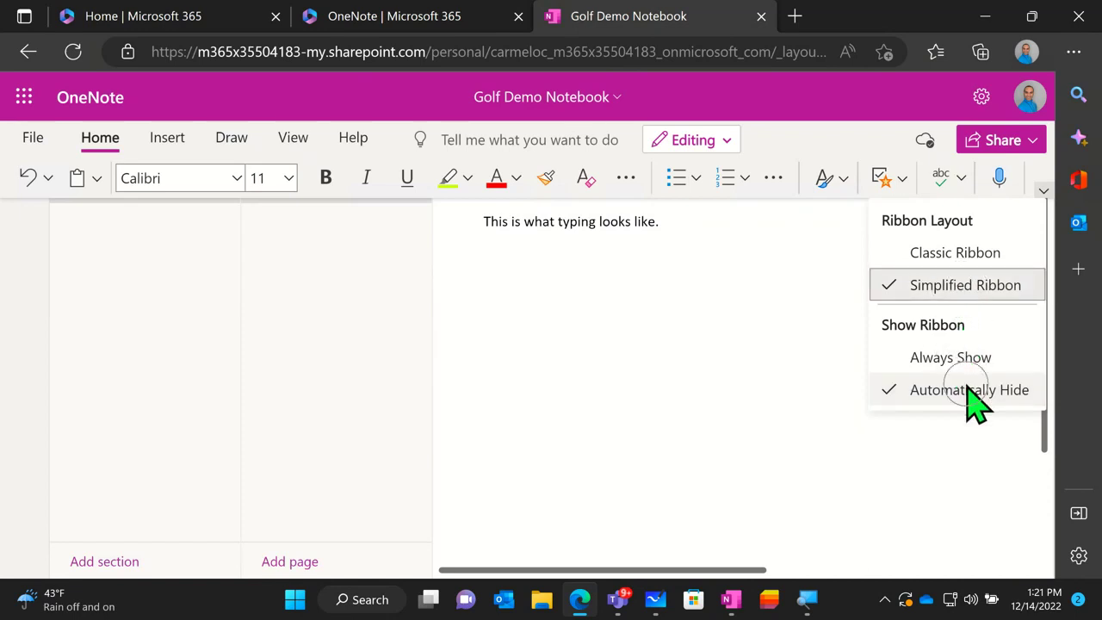
click(966, 388)
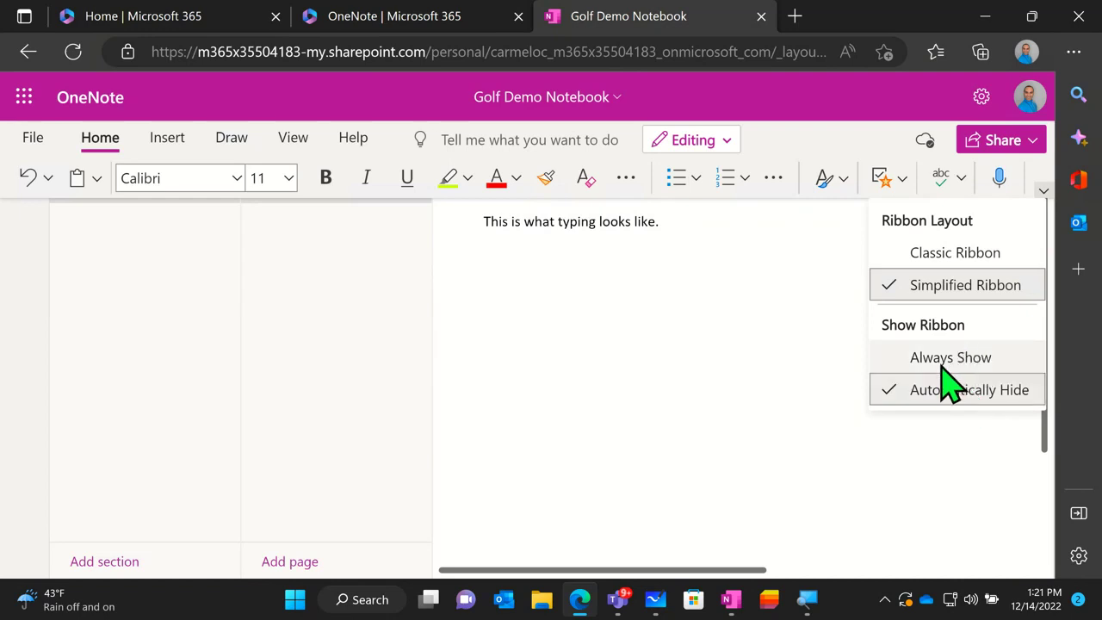
click(945, 362)
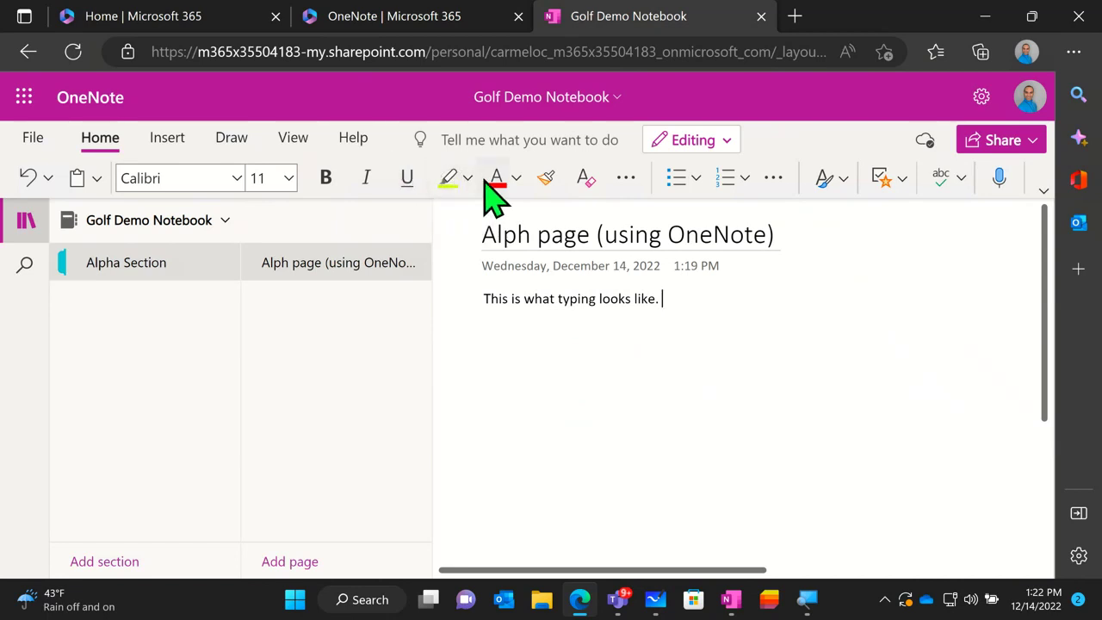
Look over the text formatting commands, including the additional Subscript, Superscript and Strikethrough font options, without applying any
click(540, 188)
click(585, 179)
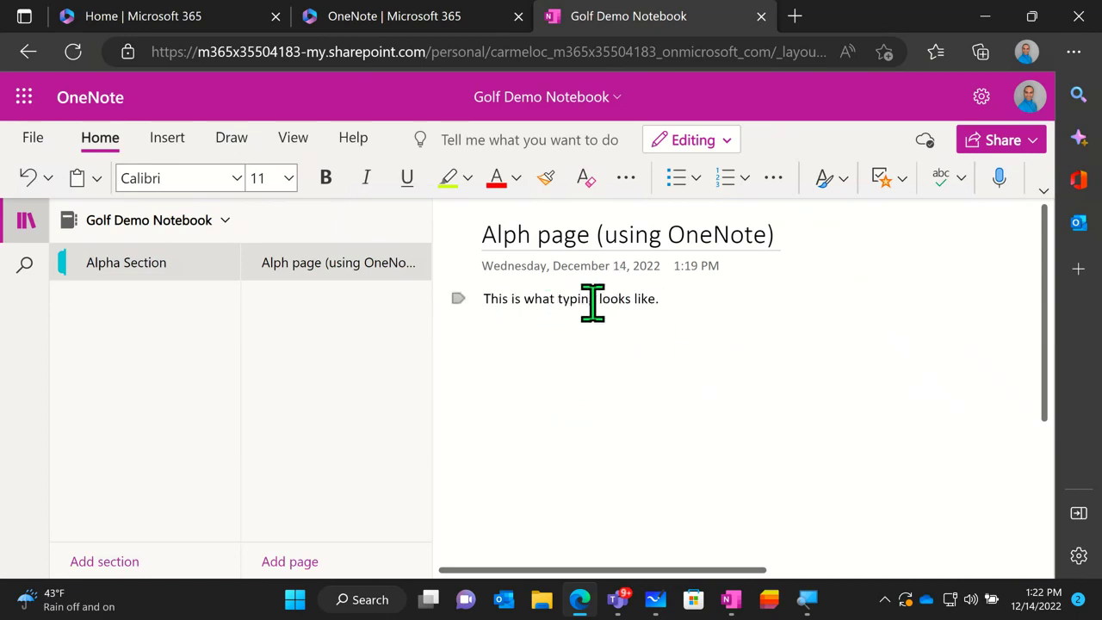
click(633, 191)
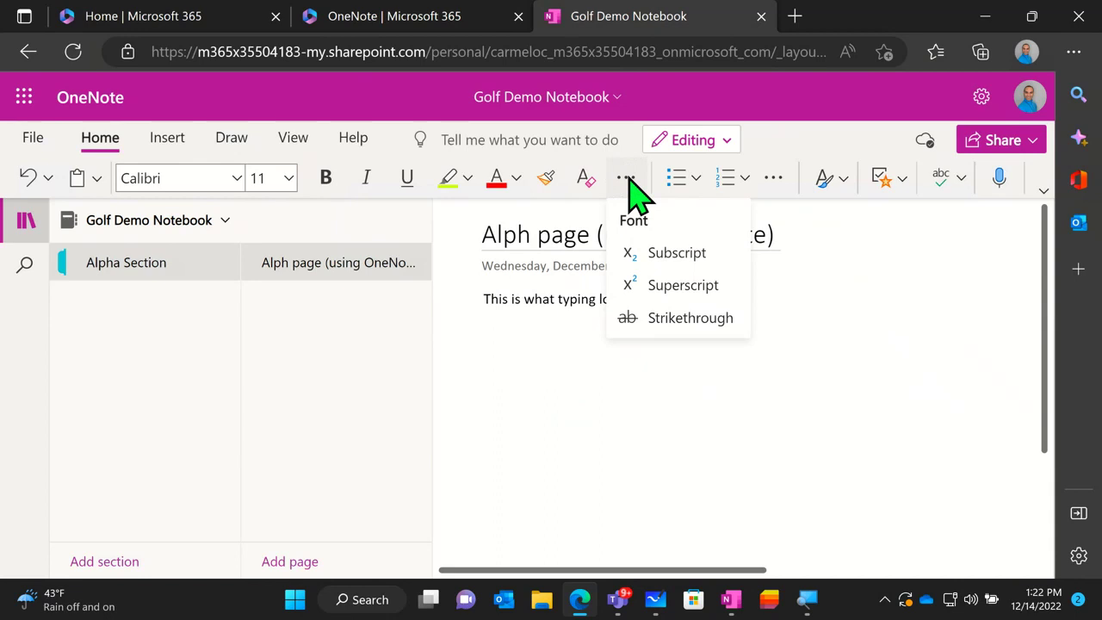
click(678, 259)
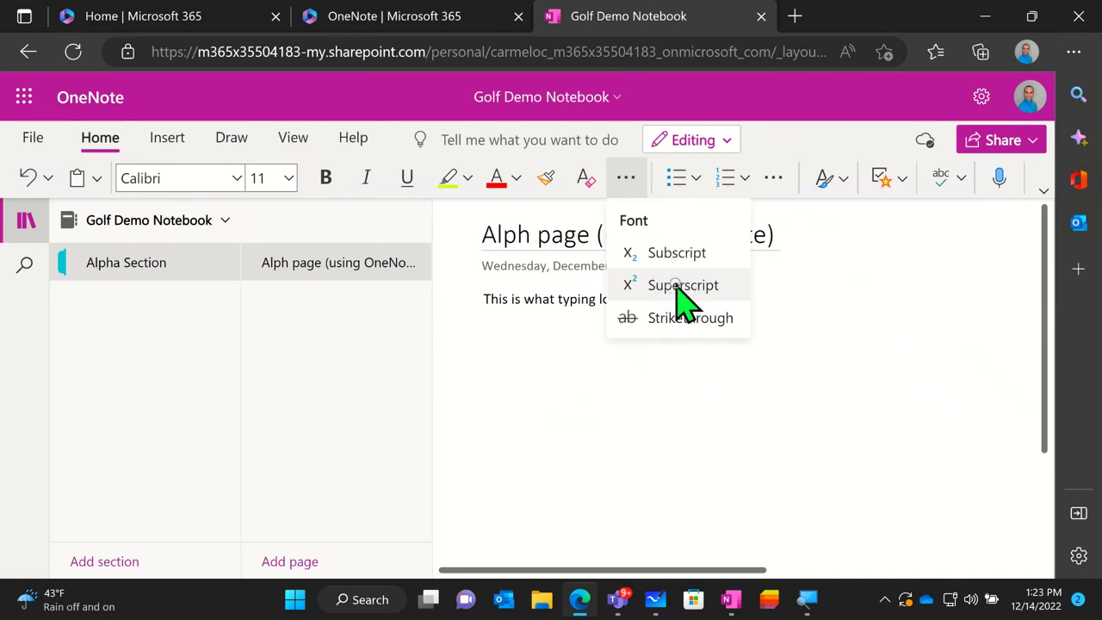
click(684, 320)
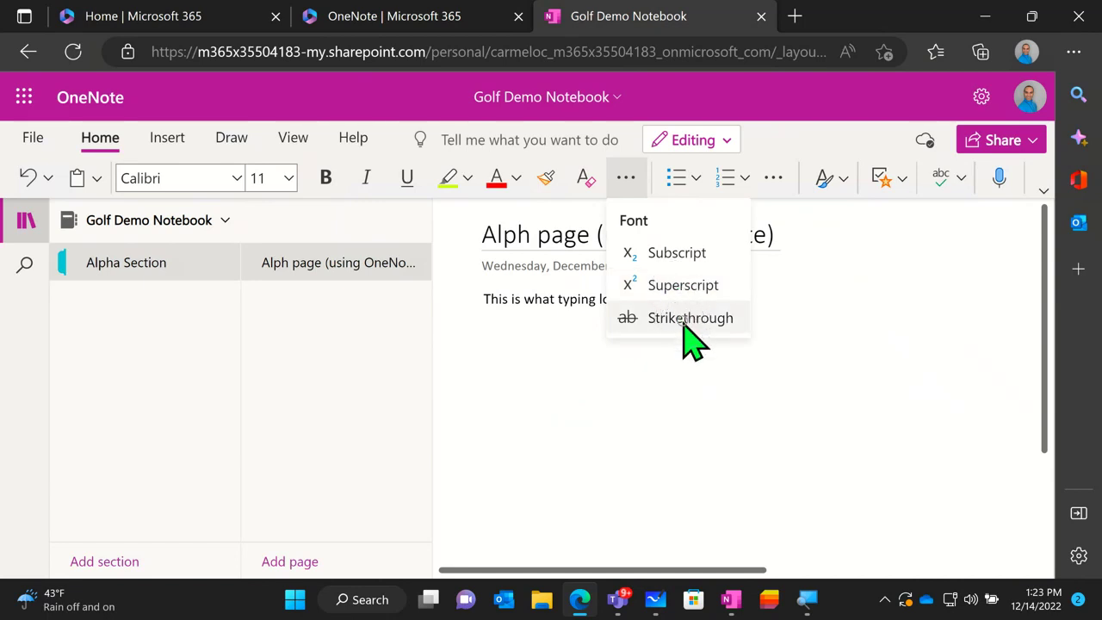
click(779, 309)
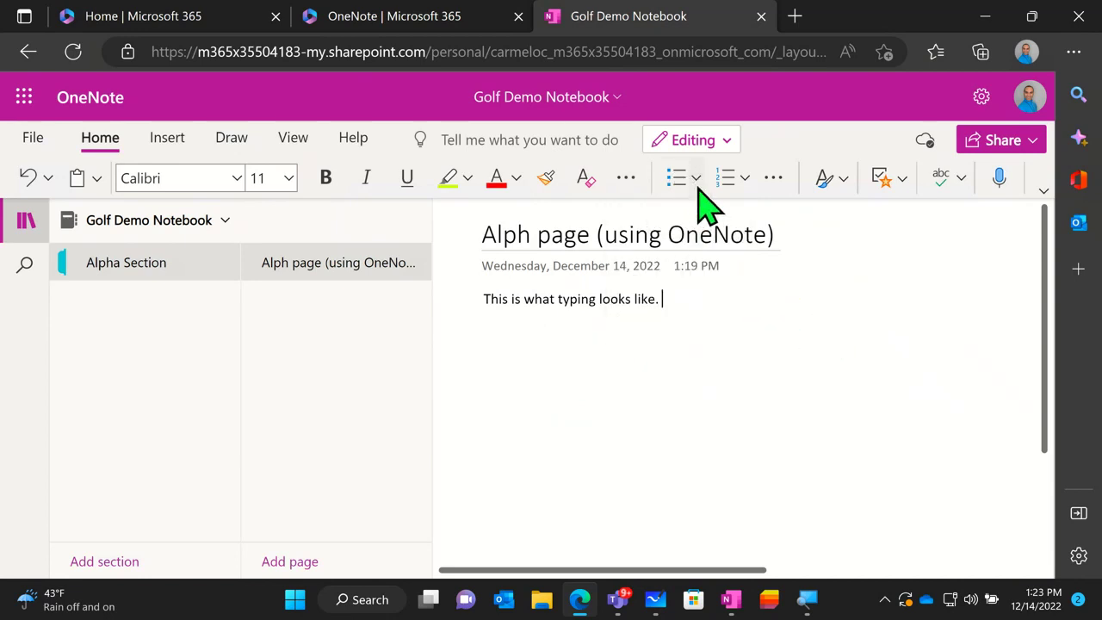
Look through the paragraph formatting options for indents, alignment and paragraph spacing, leaving the text unformatted
click(779, 182)
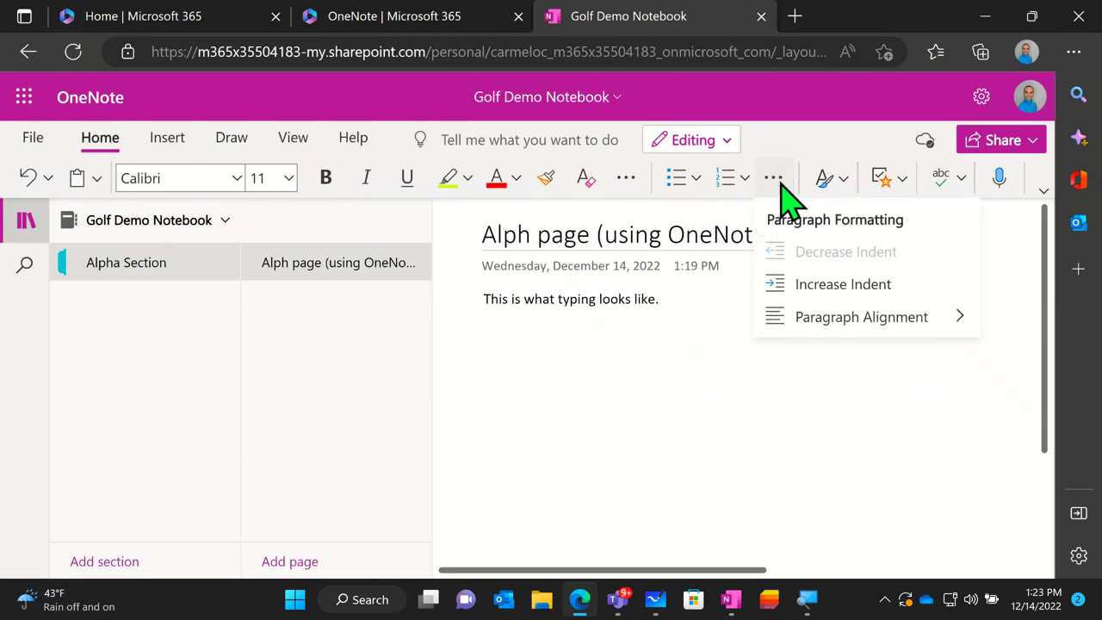
click(828, 289)
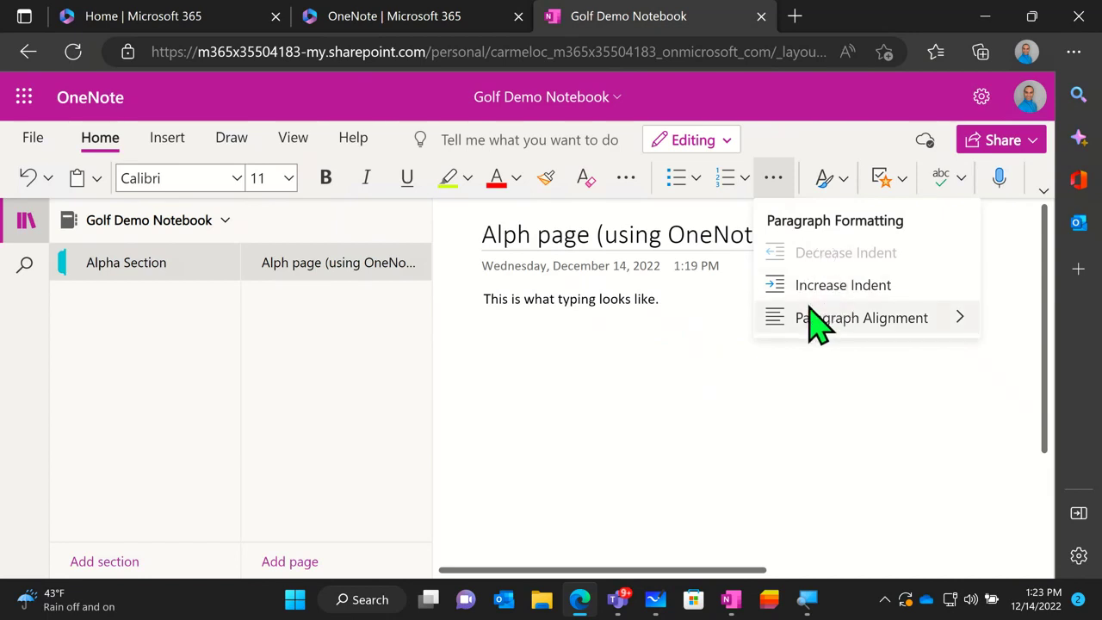
mouse_move(818, 326)
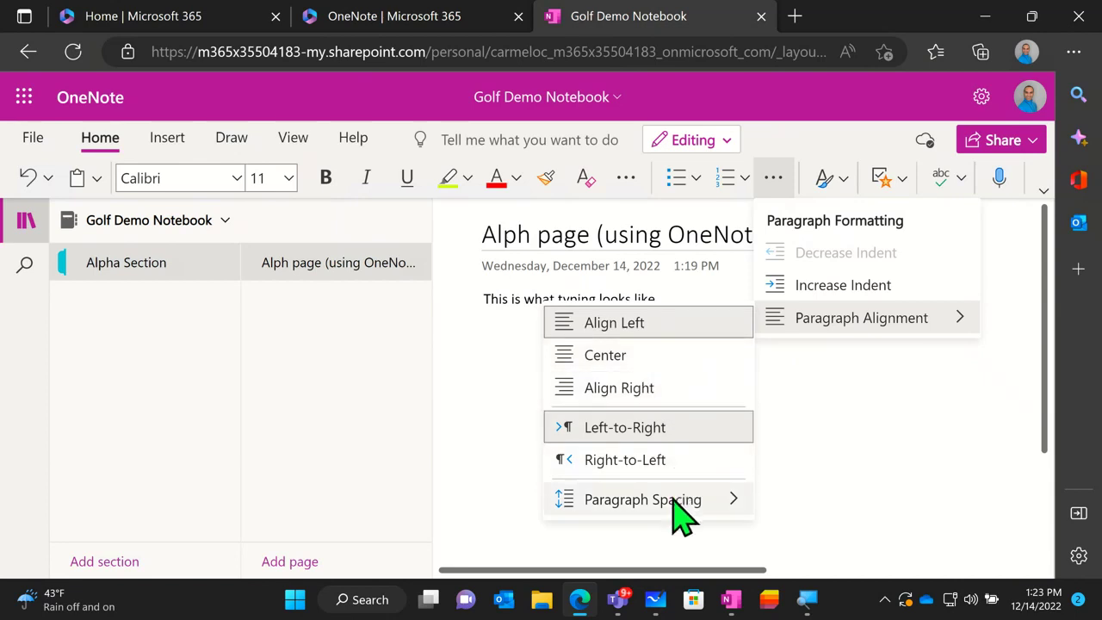
mouse_move(679, 506)
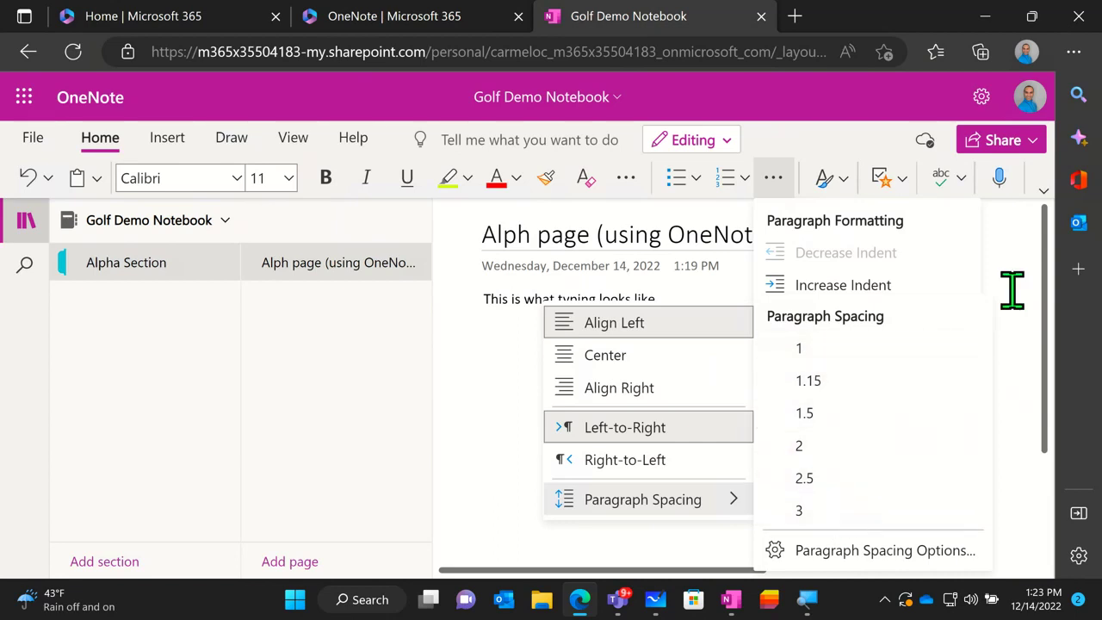
key(Escape)
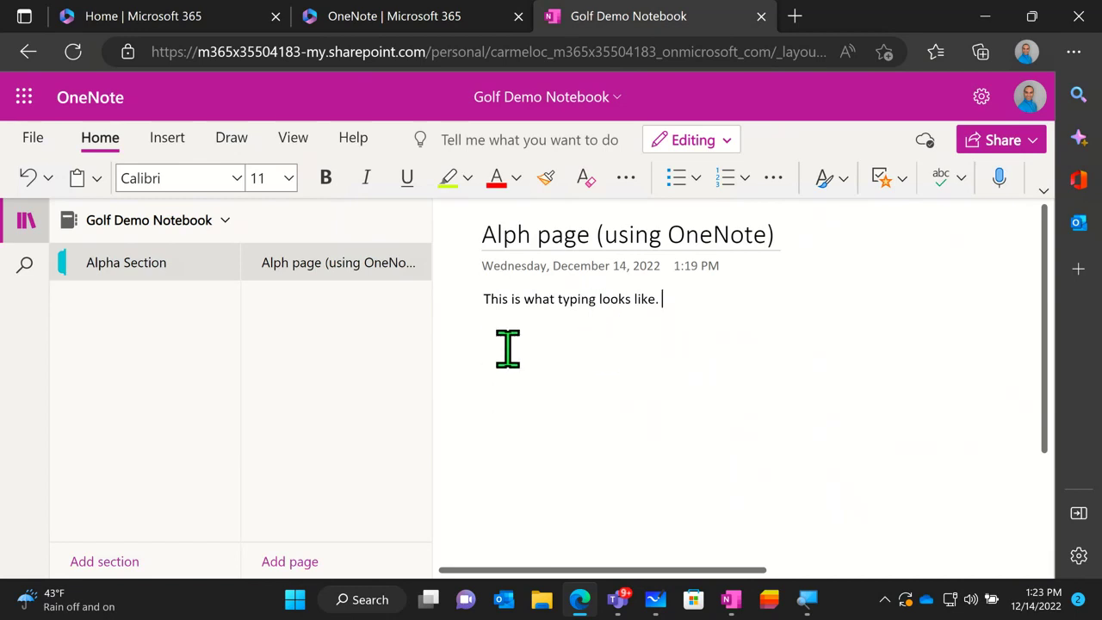
View the available heading and text styles, and close the gallery without applying one
click(839, 182)
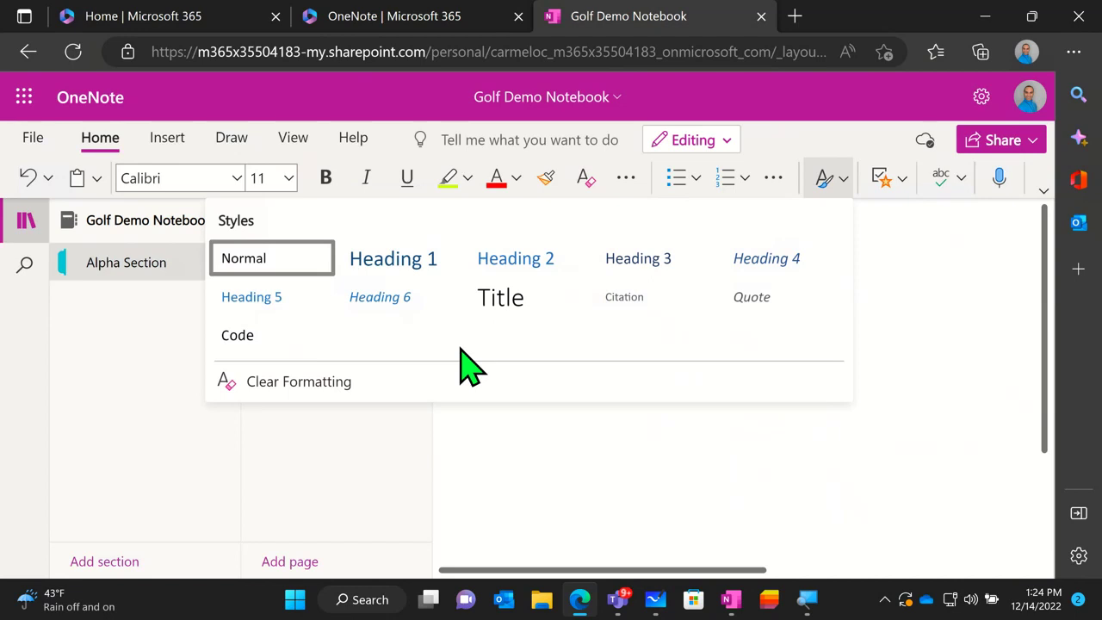
click(428, 262)
key(Escape)
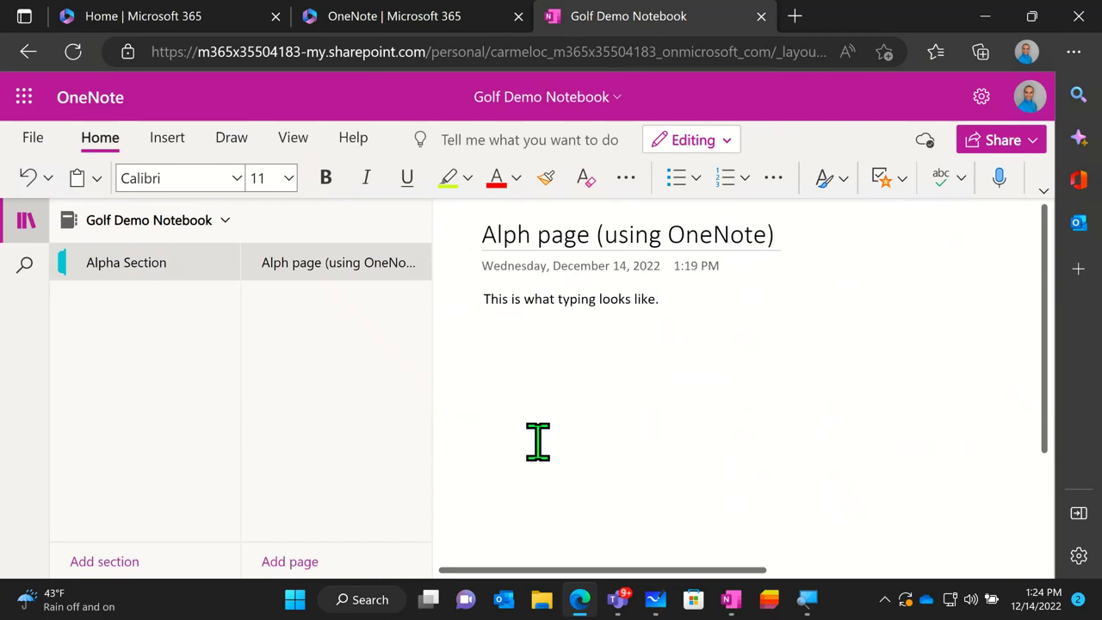
Browse the full list of note tags, from To Do and Important to Client Request
click(898, 191)
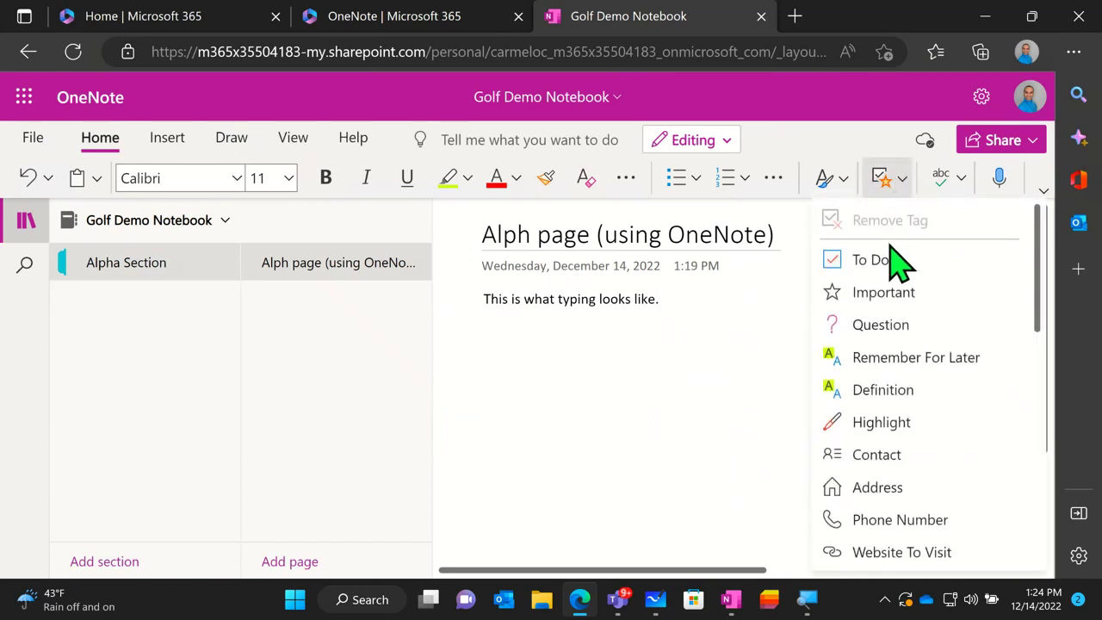
scroll(910, 362, down, 4)
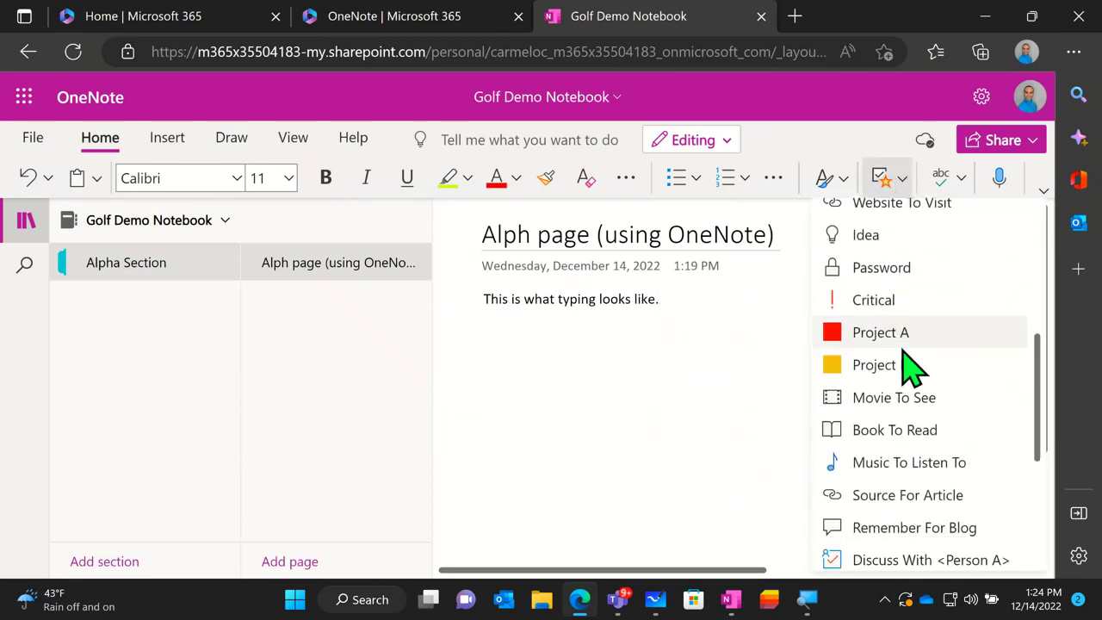
scroll(910, 366, down, 4)
scroll(910, 369, up, 3)
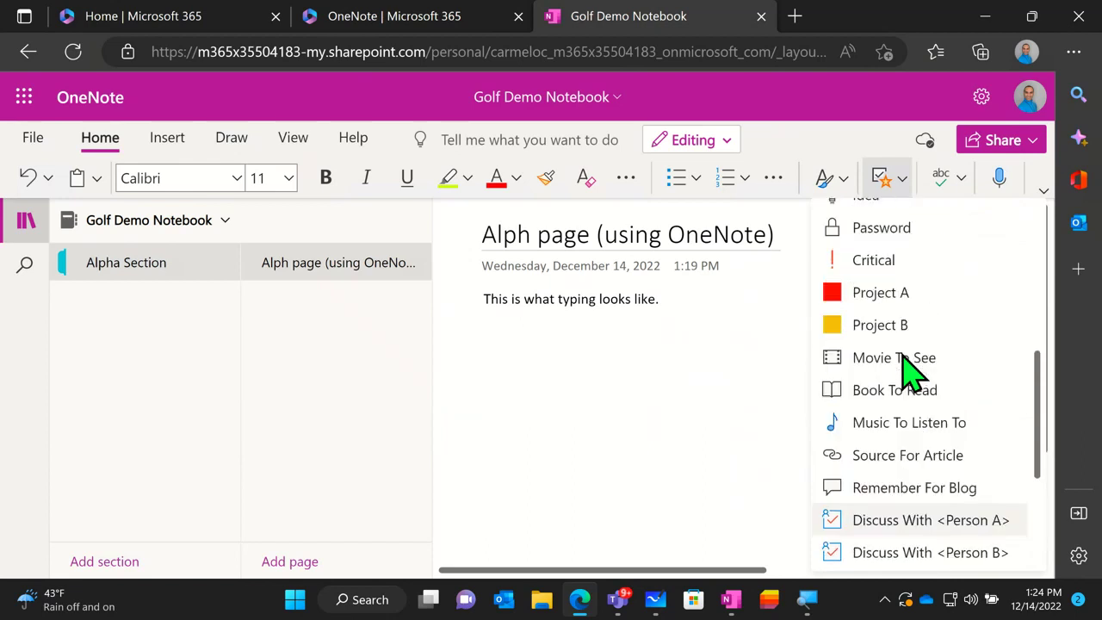
scroll(910, 370, up, 5)
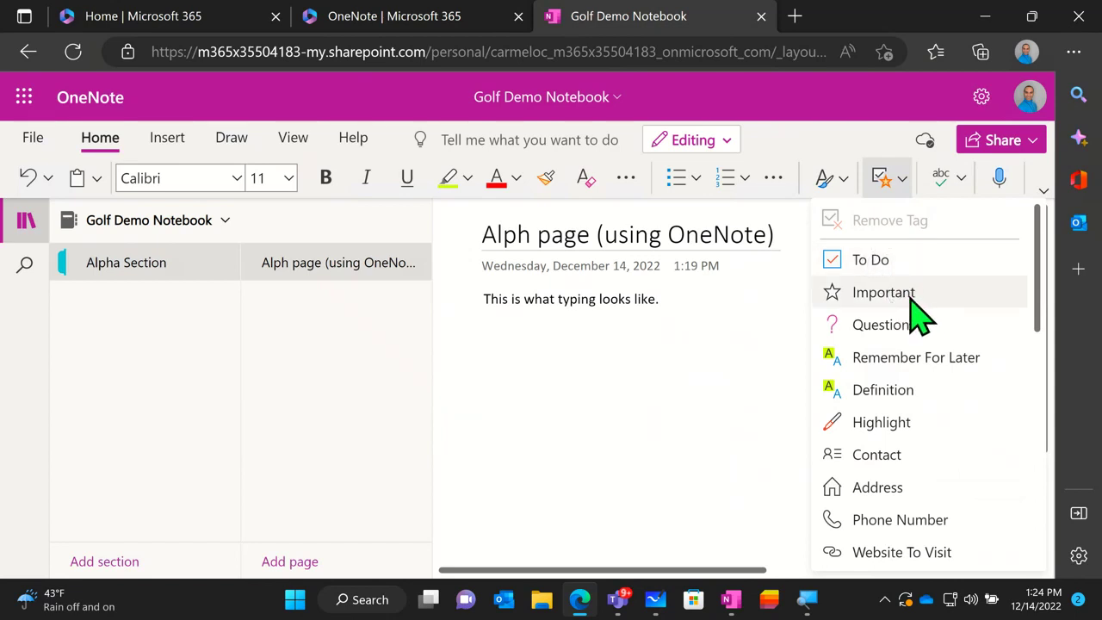
scroll(915, 307, down, 3)
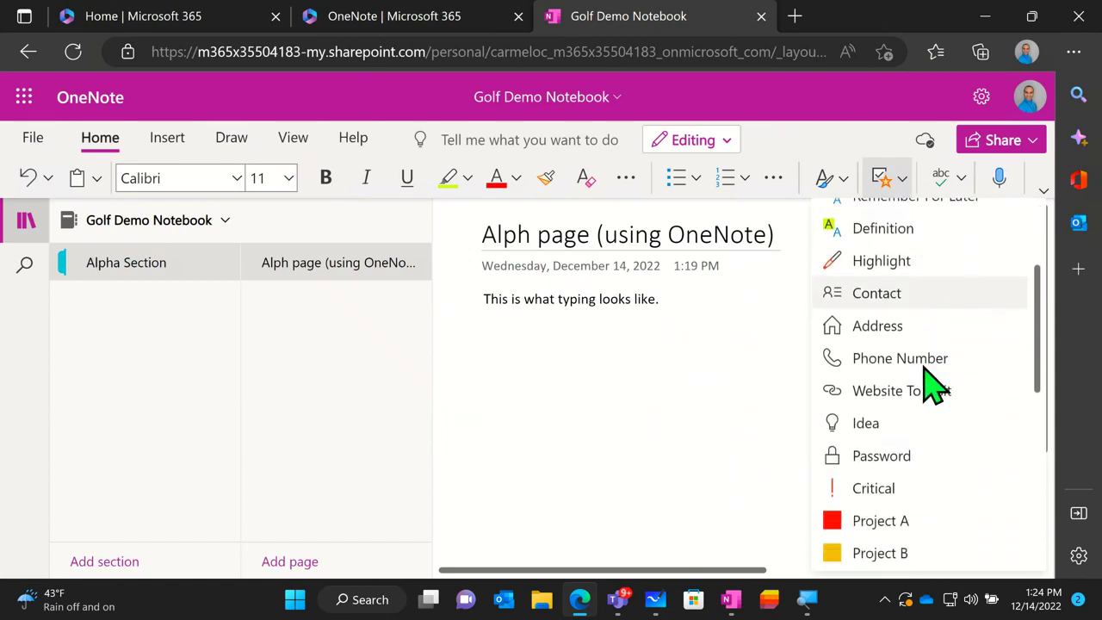
scroll(904, 364, down, 5)
scroll(904, 370, down, 6)
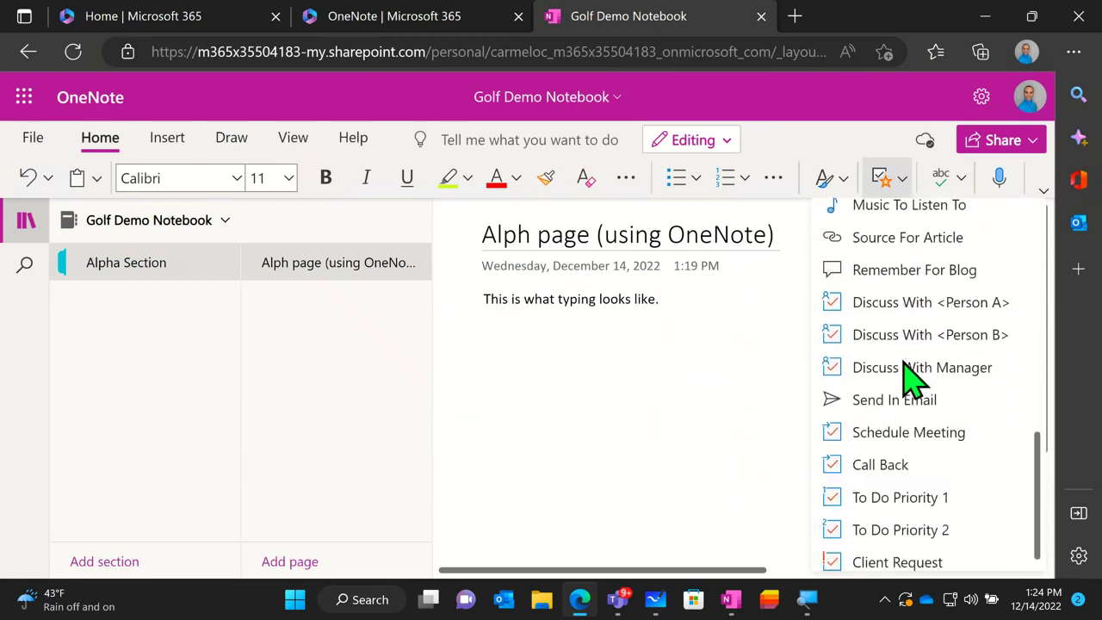
scroll(905, 372, up, 12)
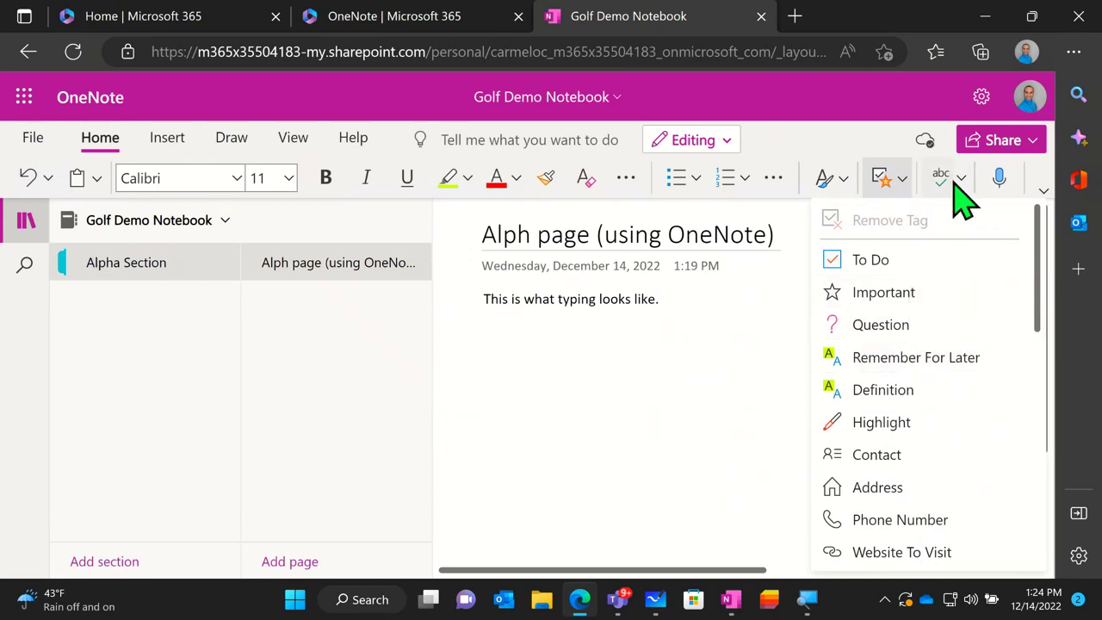
Run a spelling check on the page and dismiss its result message
click(955, 184)
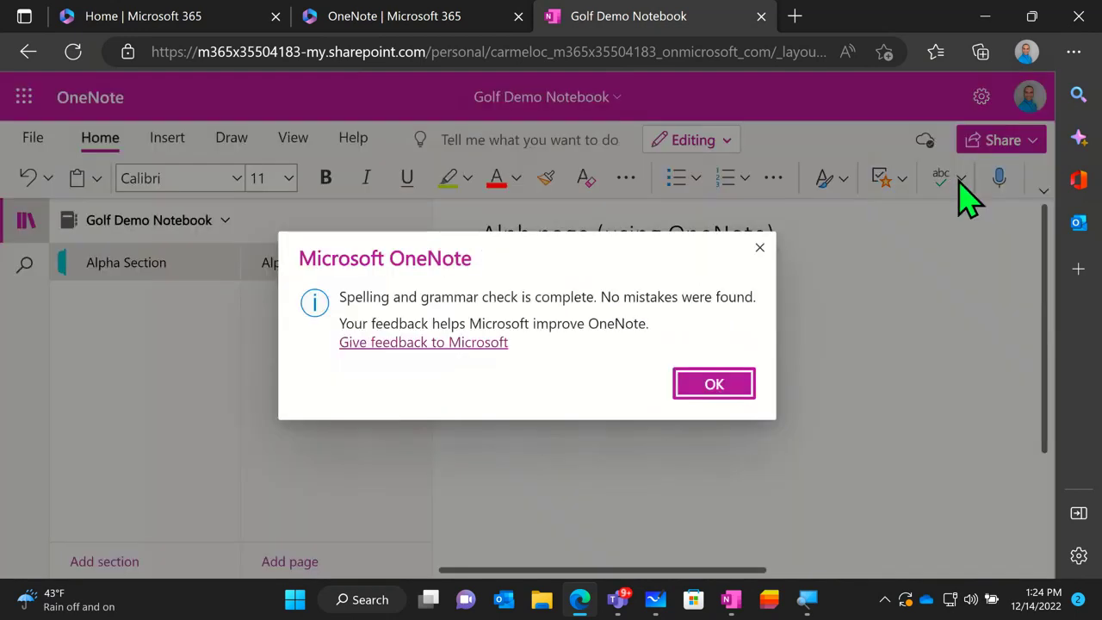
click(760, 250)
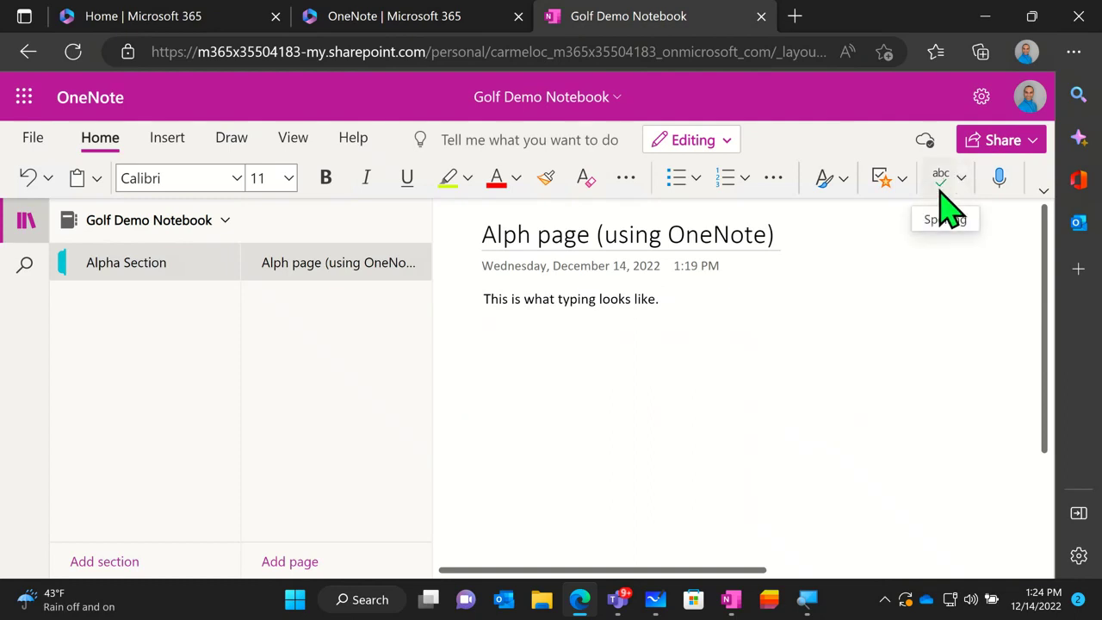
View the proofing options for spelling errors, proofing language and AutoCorrect, and return the cursor to the typed note
click(960, 181)
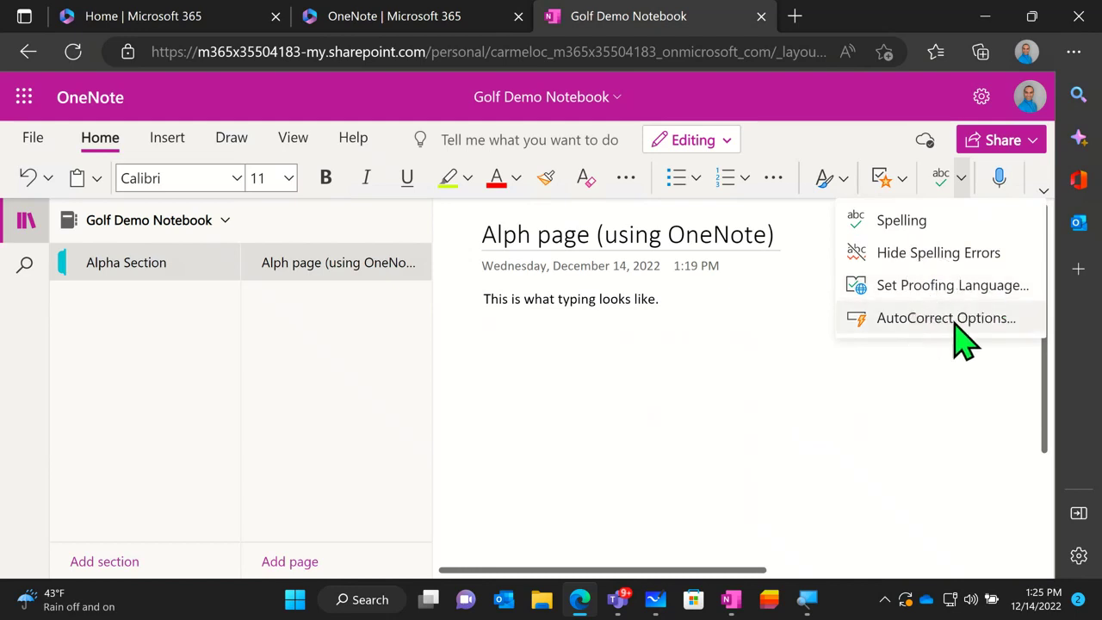
click(881, 406)
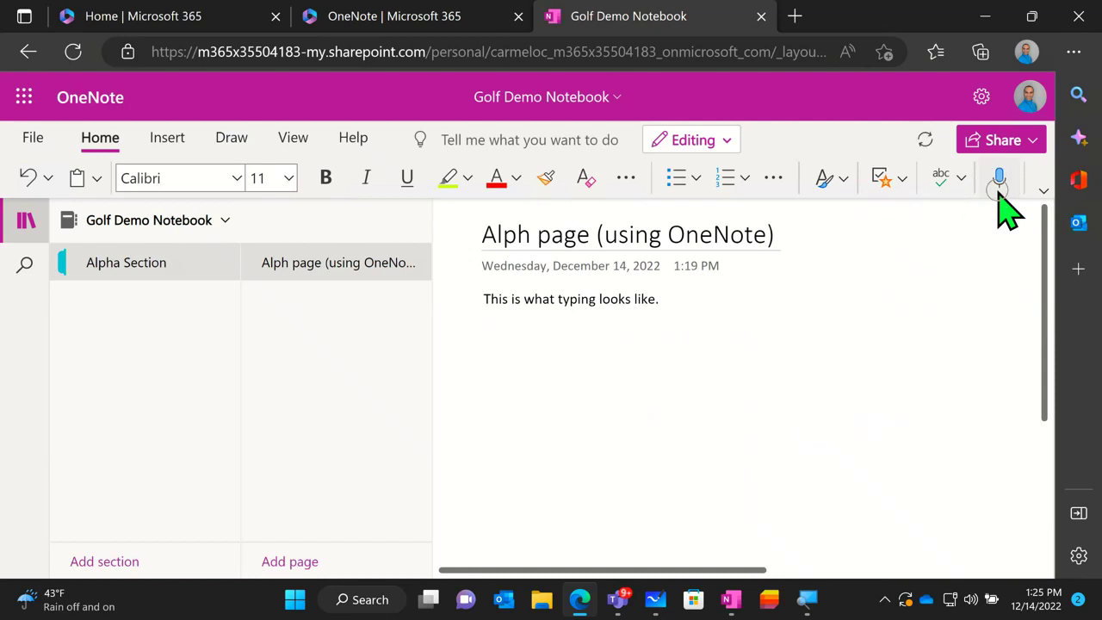
click(999, 191)
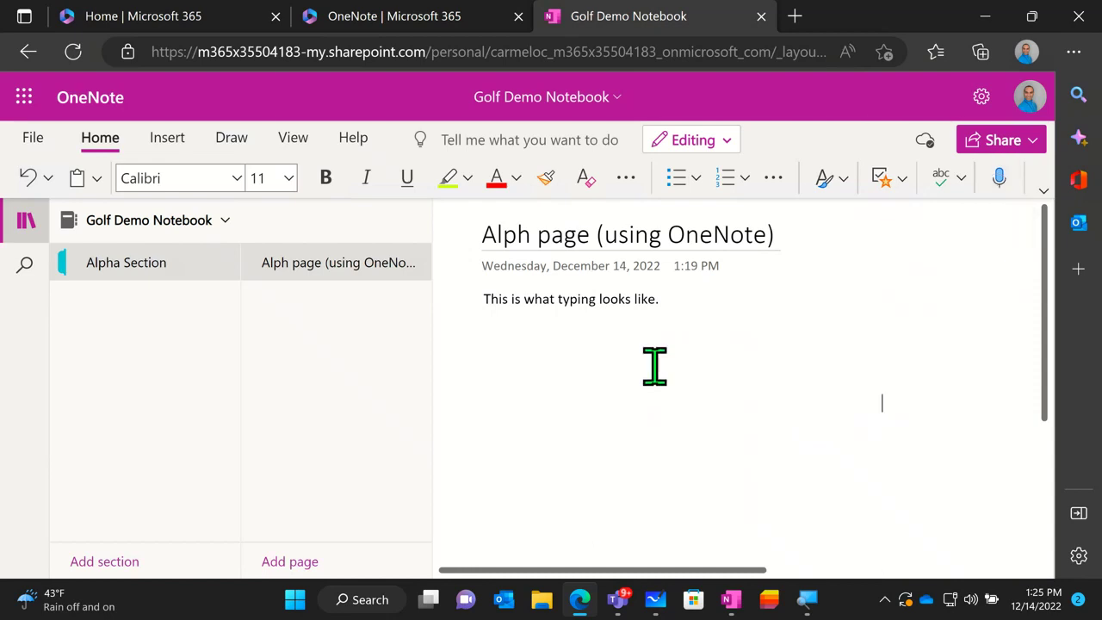
click(482, 338)
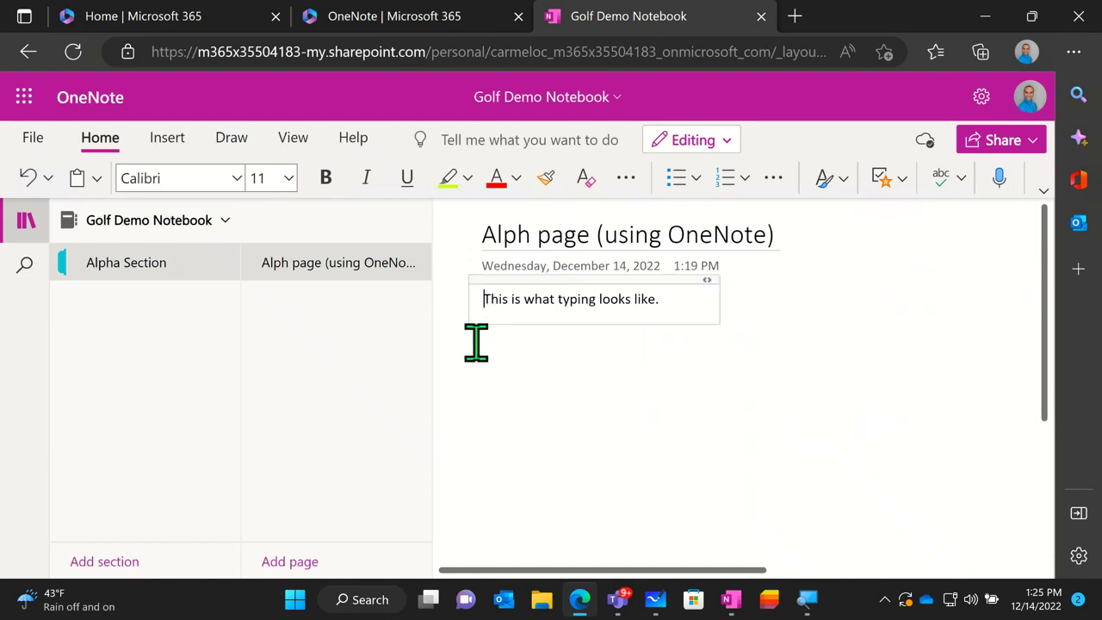
Look through the insertable content types and the full symbol list, closing the Symbol dialog without inserting a character
click(171, 141)
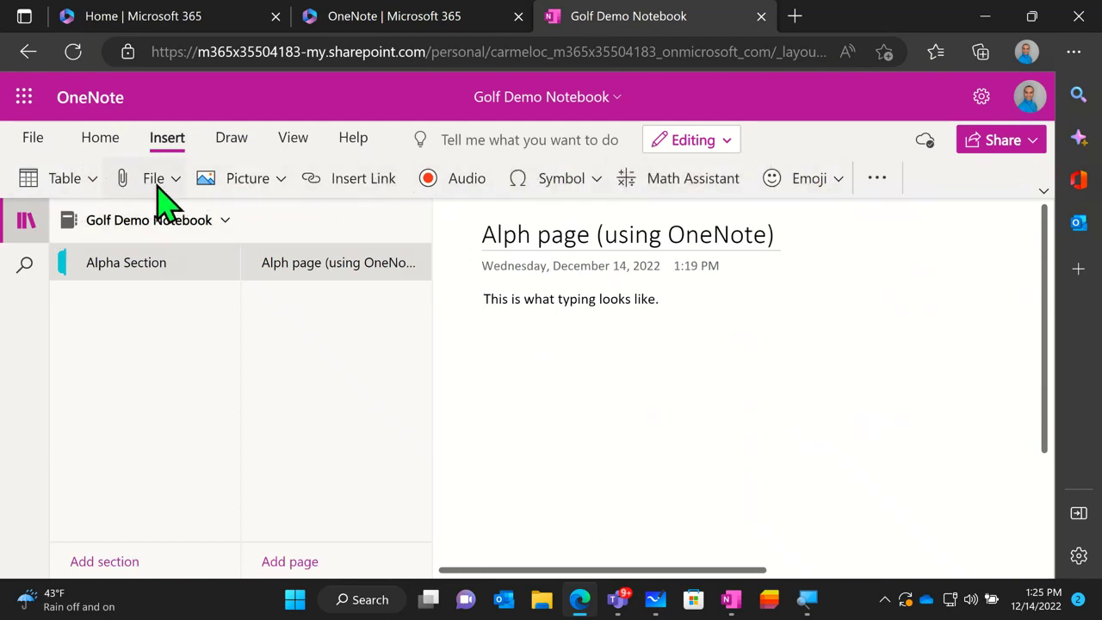
click(253, 181)
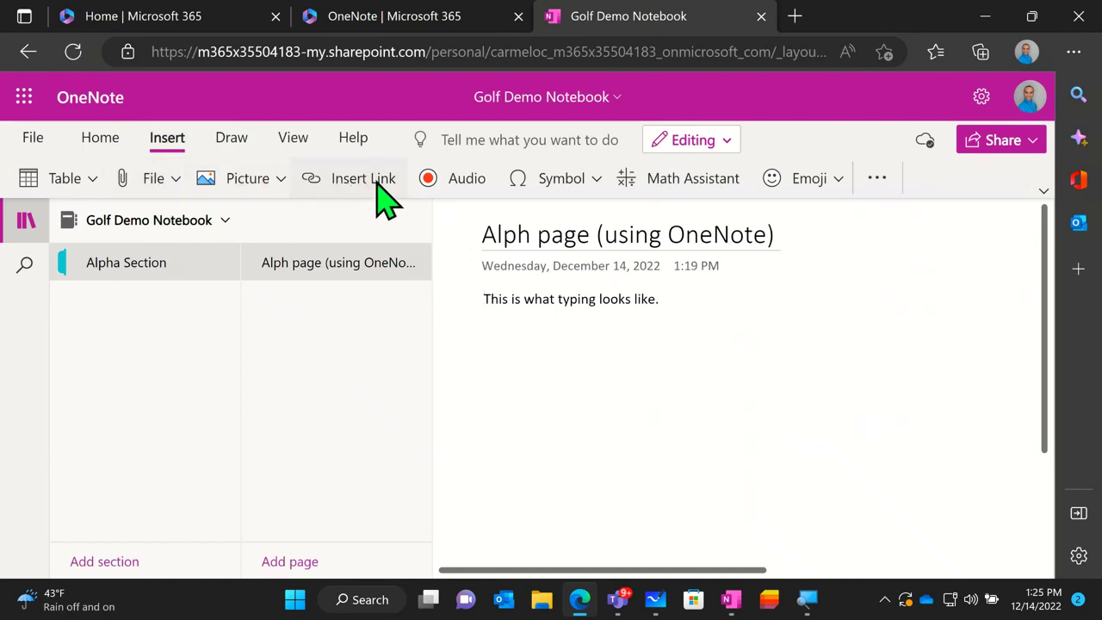
click(459, 180)
click(593, 181)
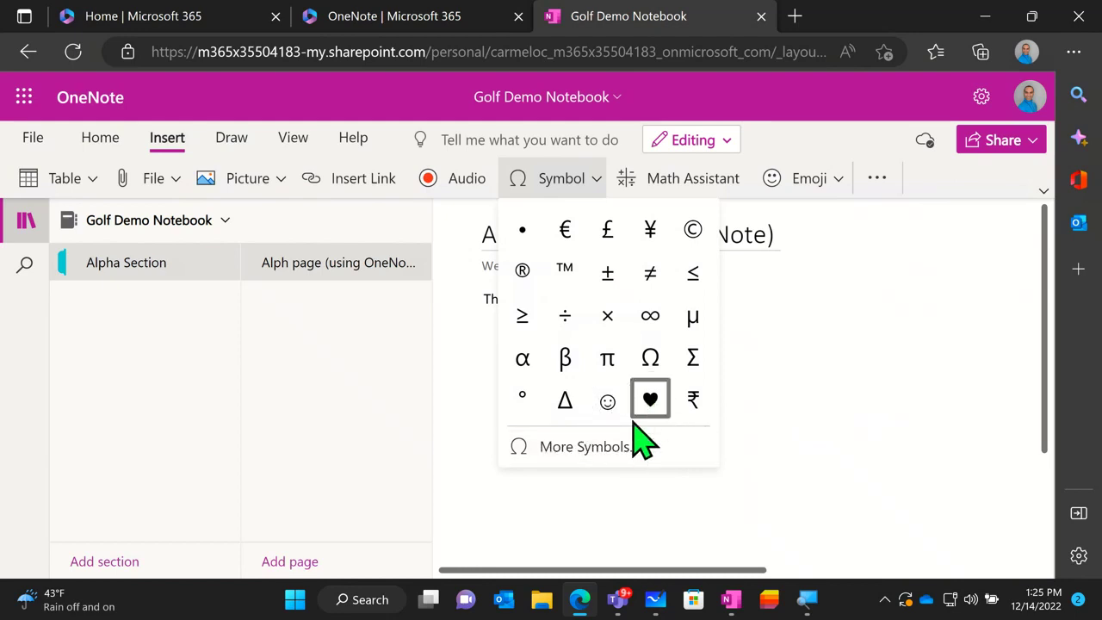
click(616, 454)
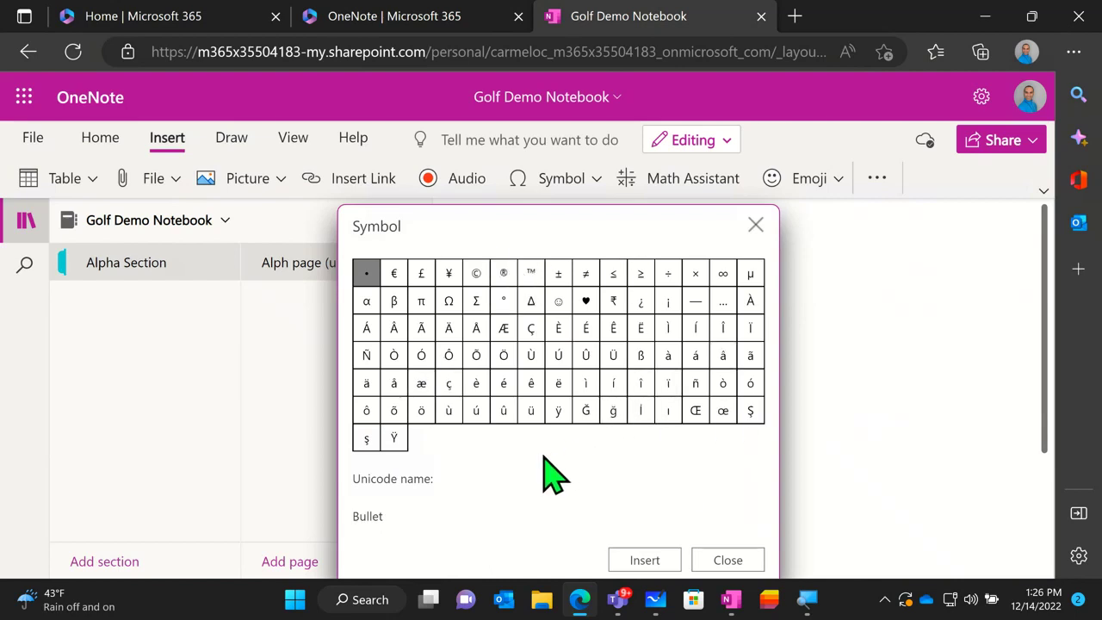
click(755, 225)
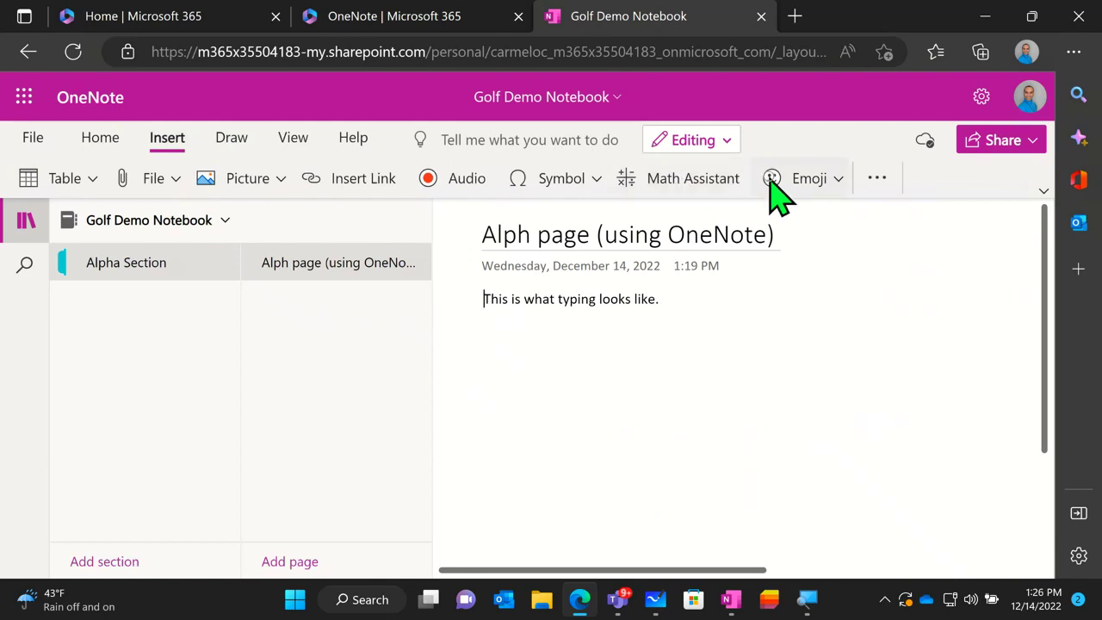
View the additional insert options for Office Add-ins, Stickers and Meeting Details
click(869, 187)
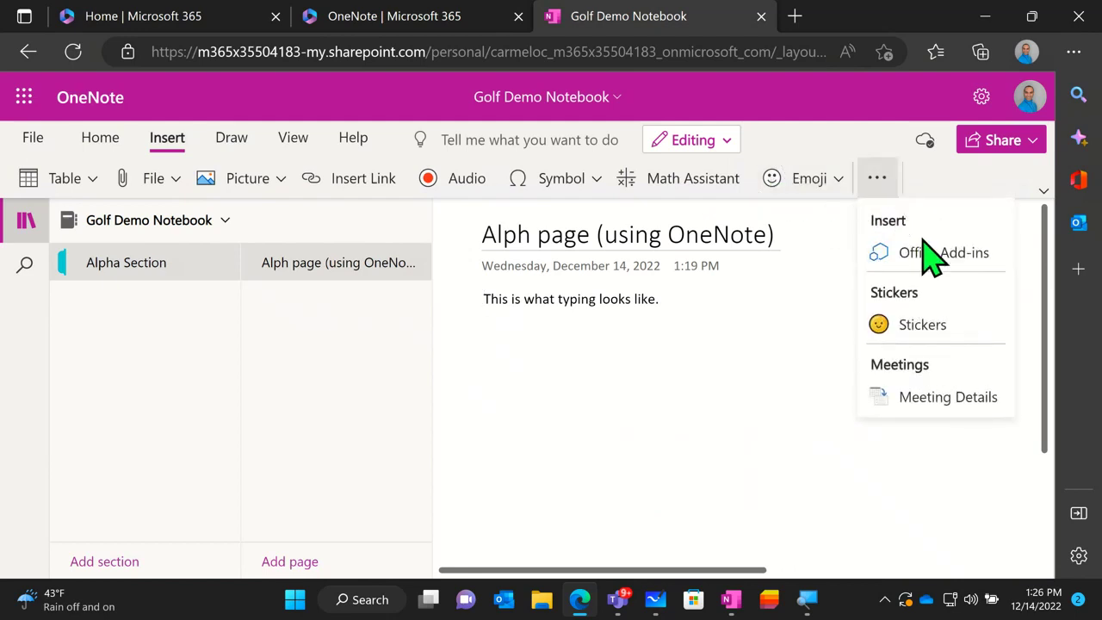
click(926, 251)
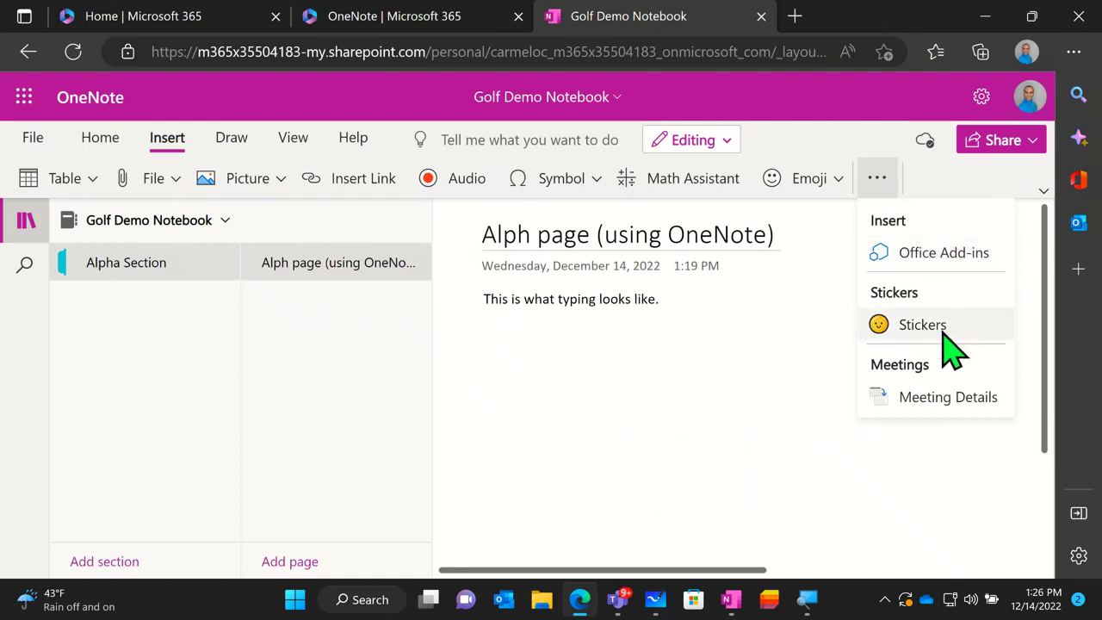
click(950, 398)
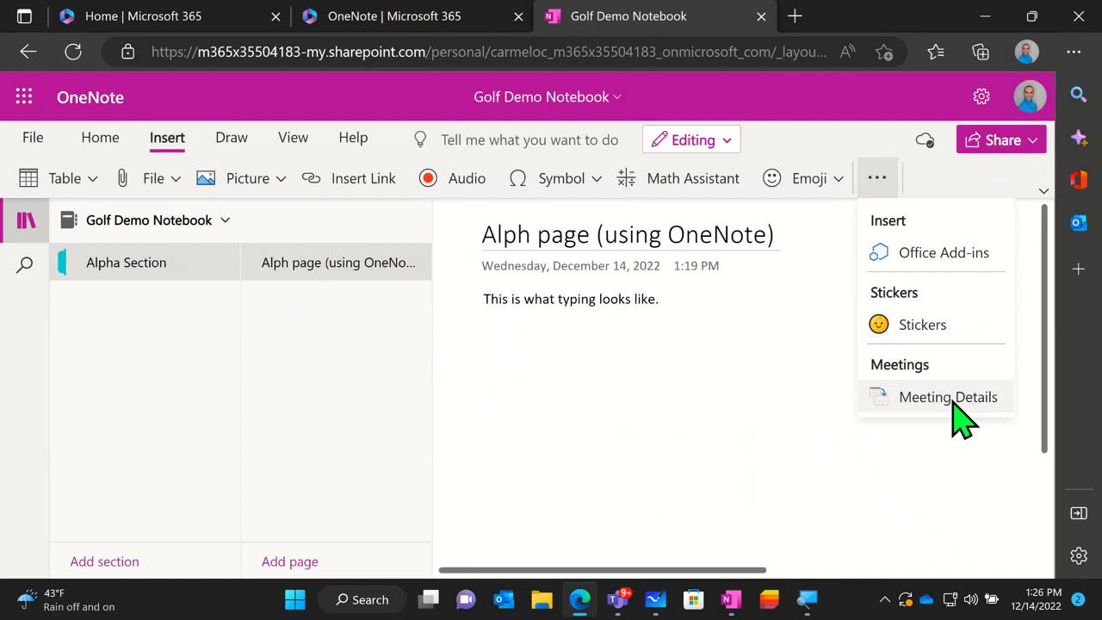
click(952, 400)
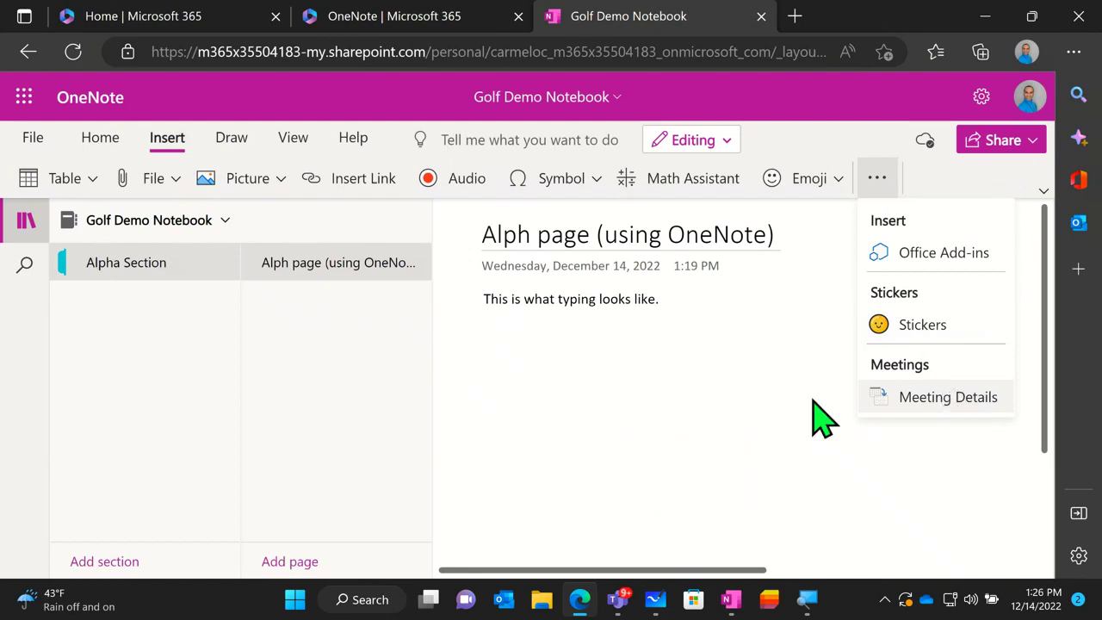
Activate the black pen with mouse or touch drawing enabled, and look through the ink colors and line thicknesses
click(236, 136)
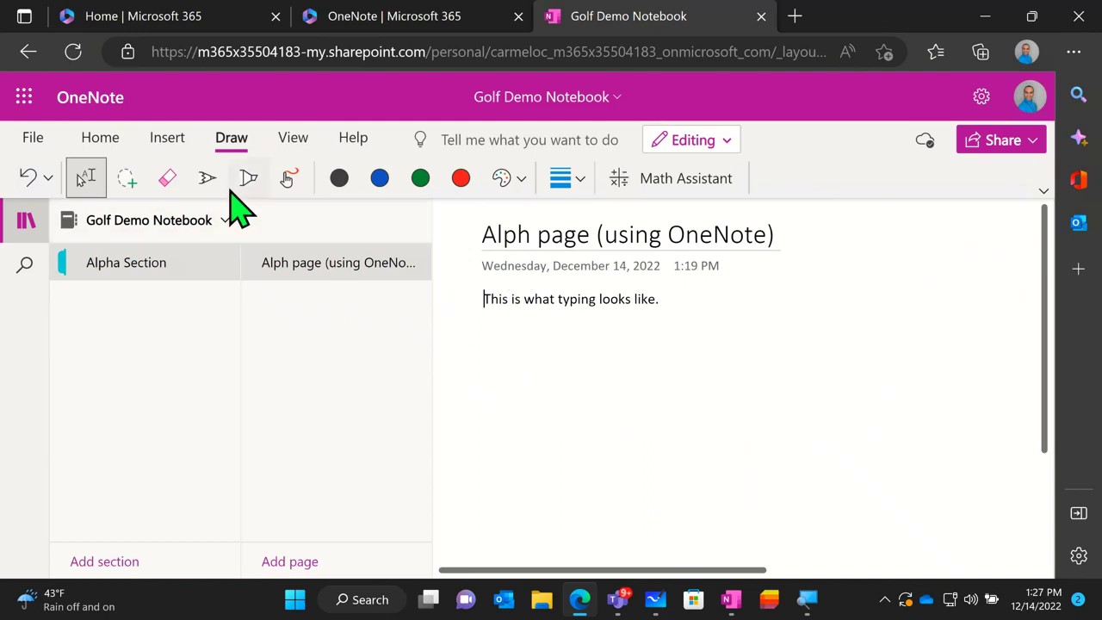
click(126, 179)
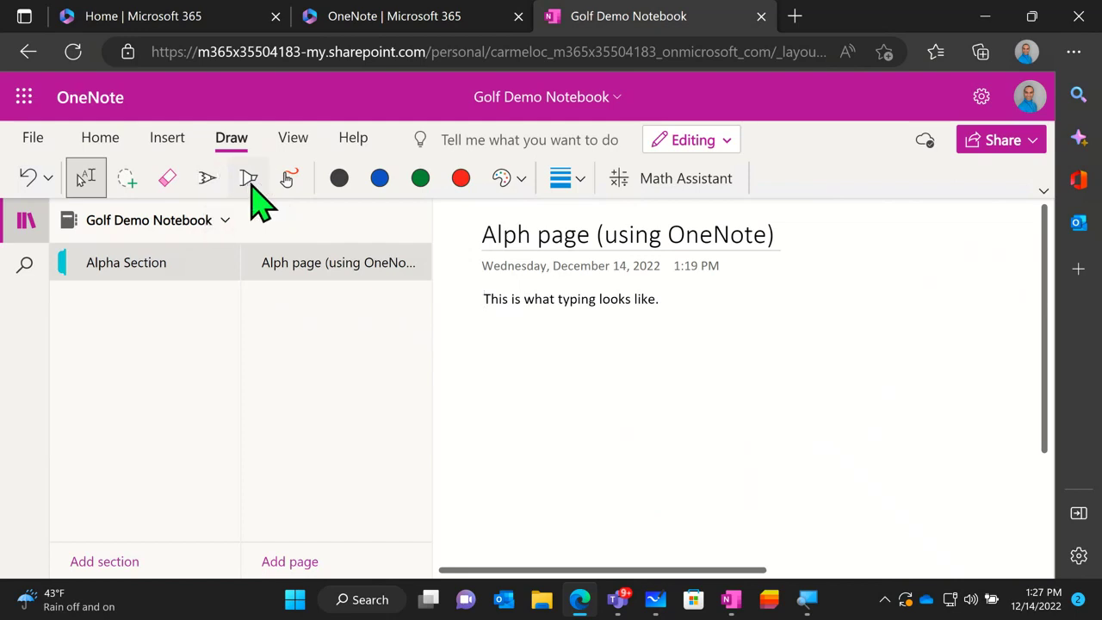
click(288, 180)
click(209, 181)
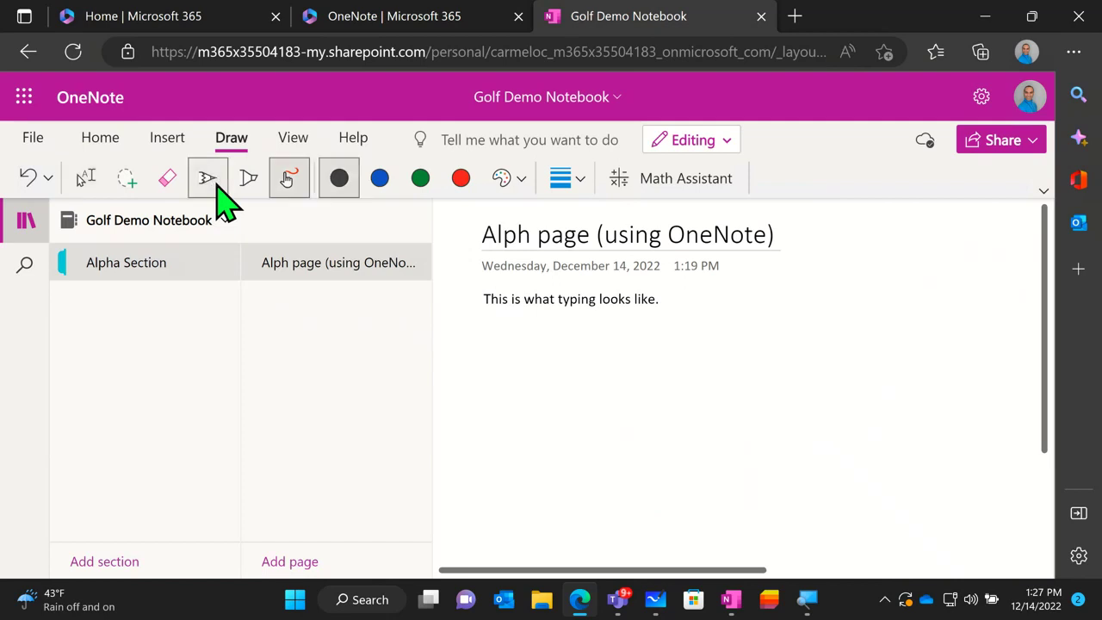
click(284, 185)
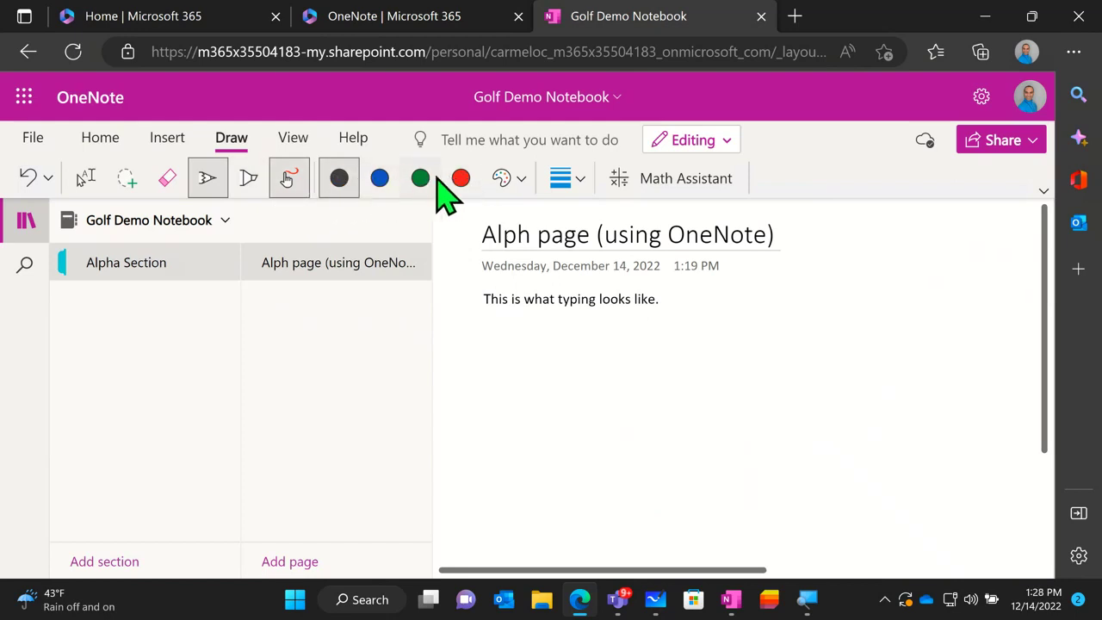
click(514, 183)
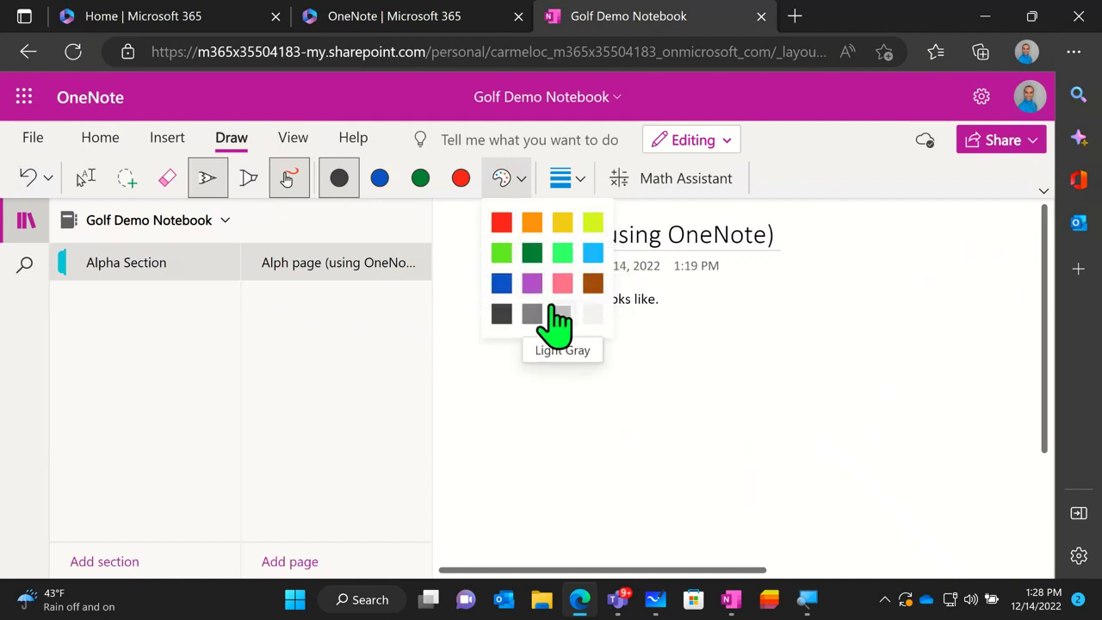
click(585, 183)
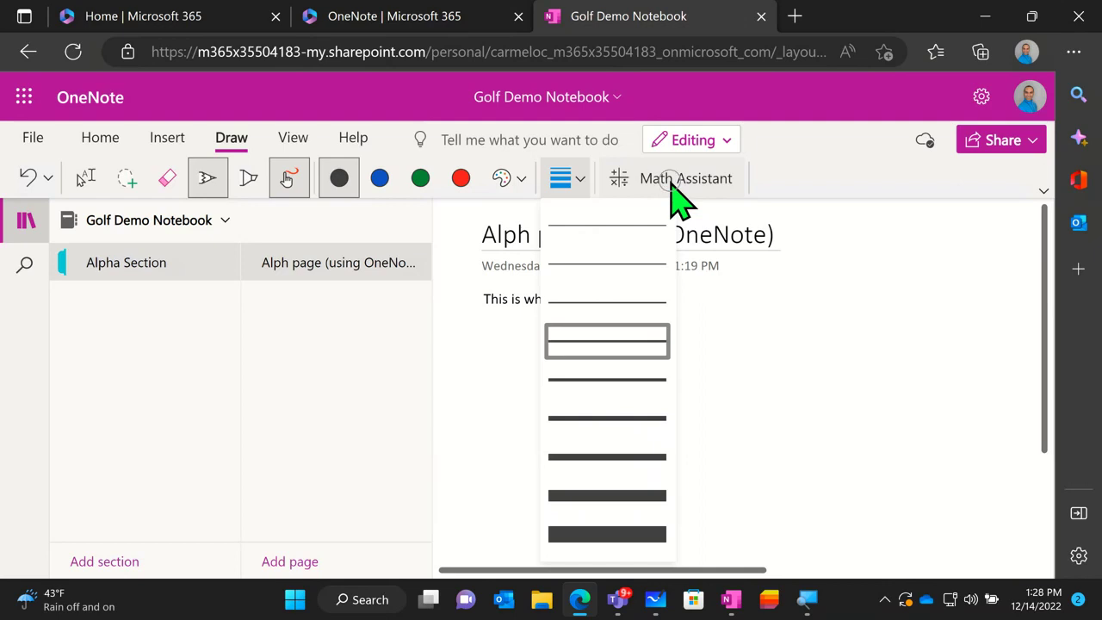
Look over the page viewing tools, including Immersive Reader and zoom
click(293, 142)
click(88, 189)
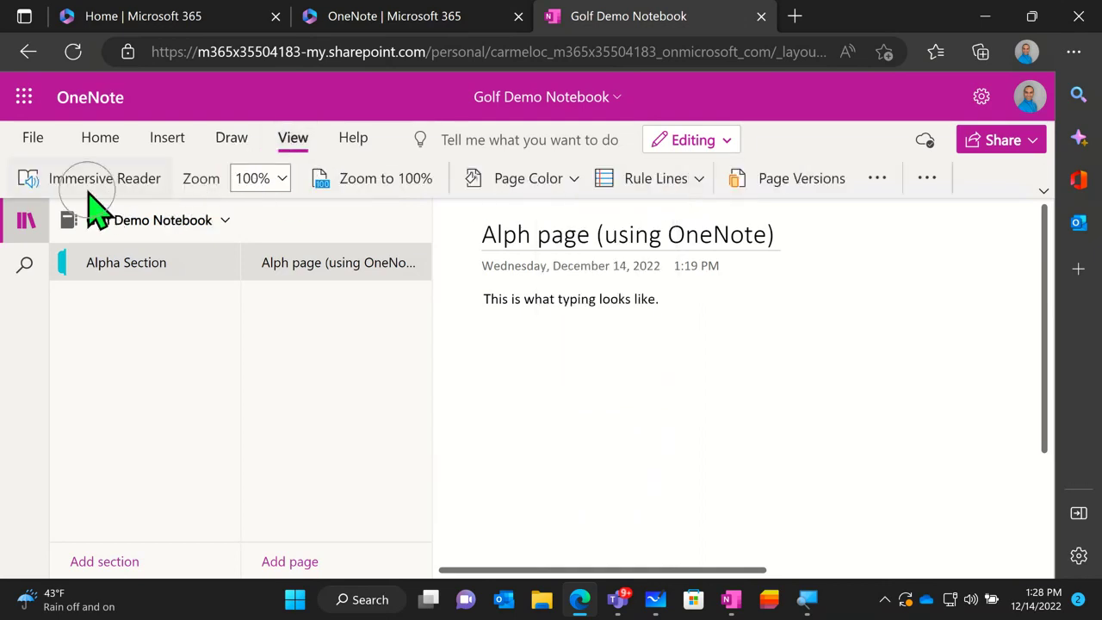
click(90, 189)
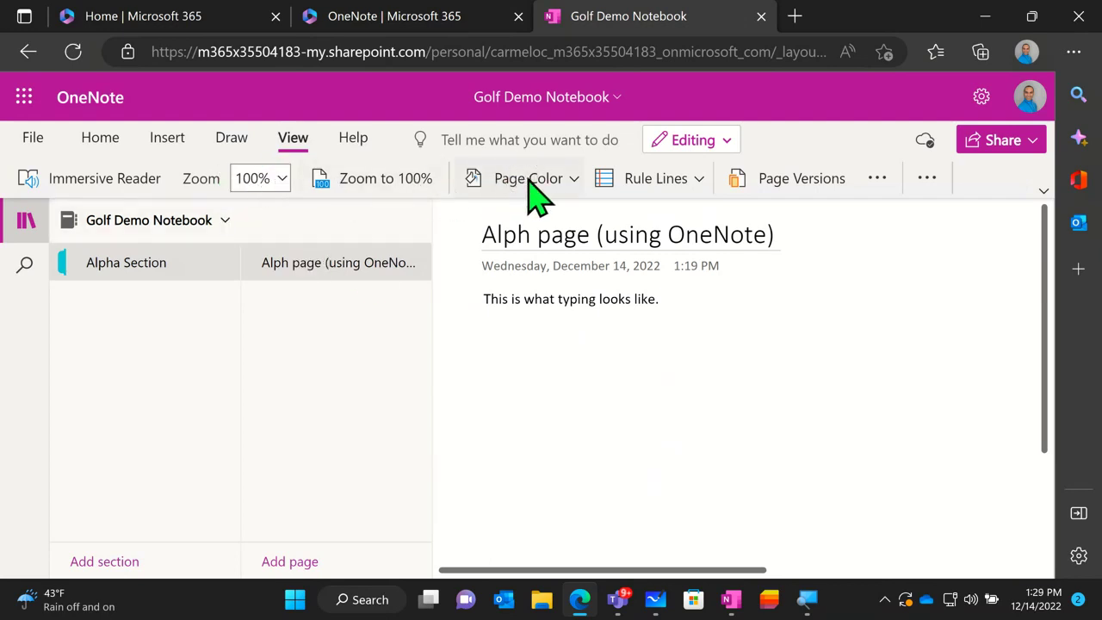
Try pale yellow and pale teal page colors, and reset the page background to No Color
click(566, 181)
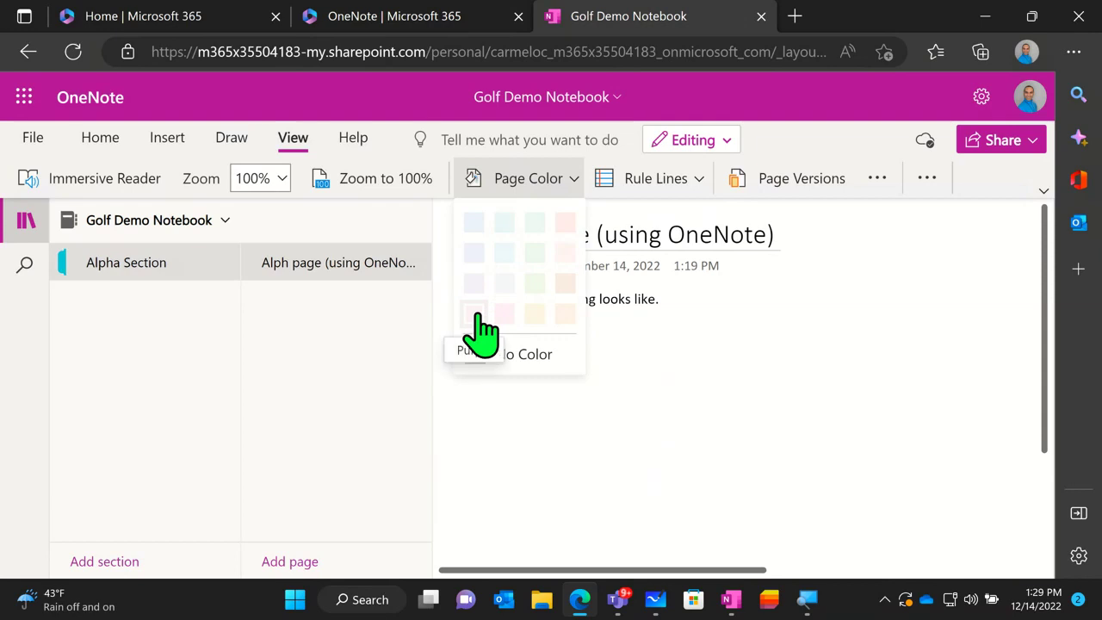
click(538, 317)
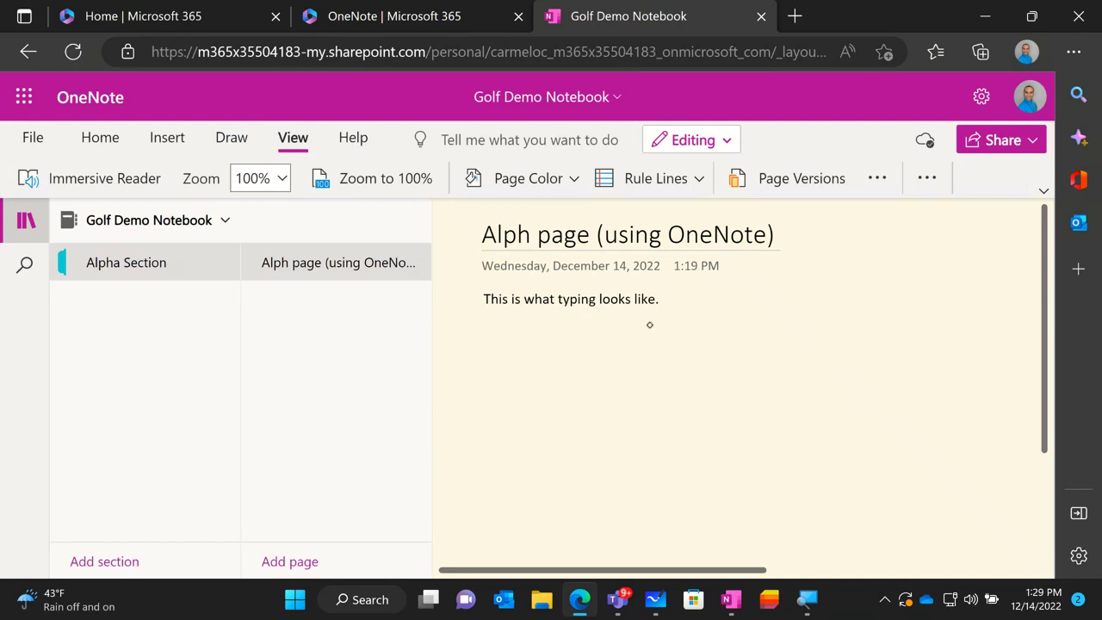
click(572, 187)
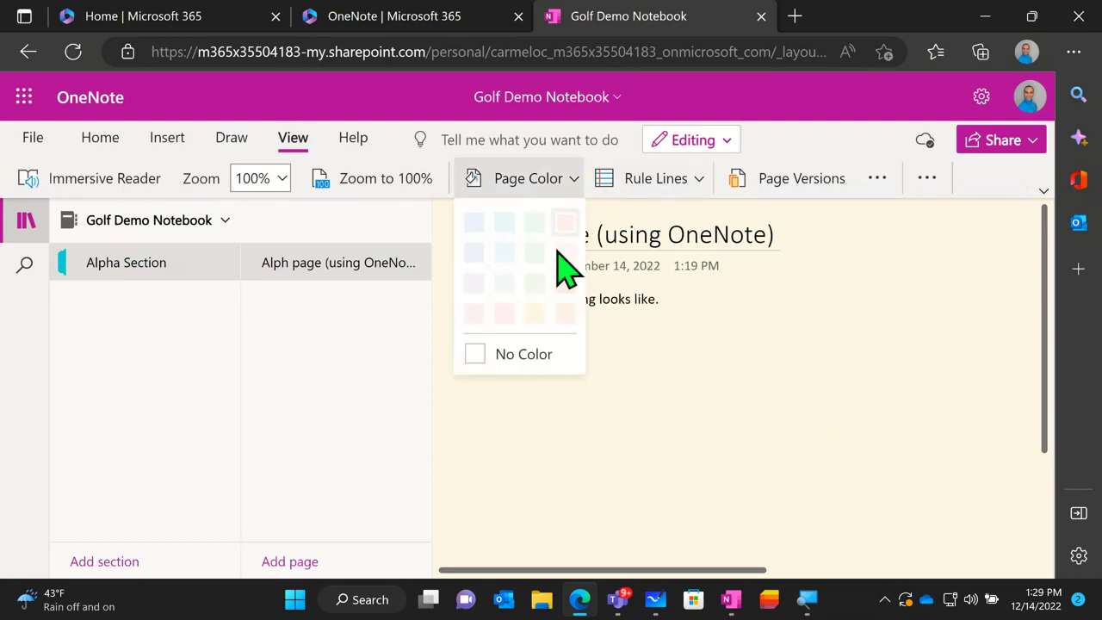
click(503, 222)
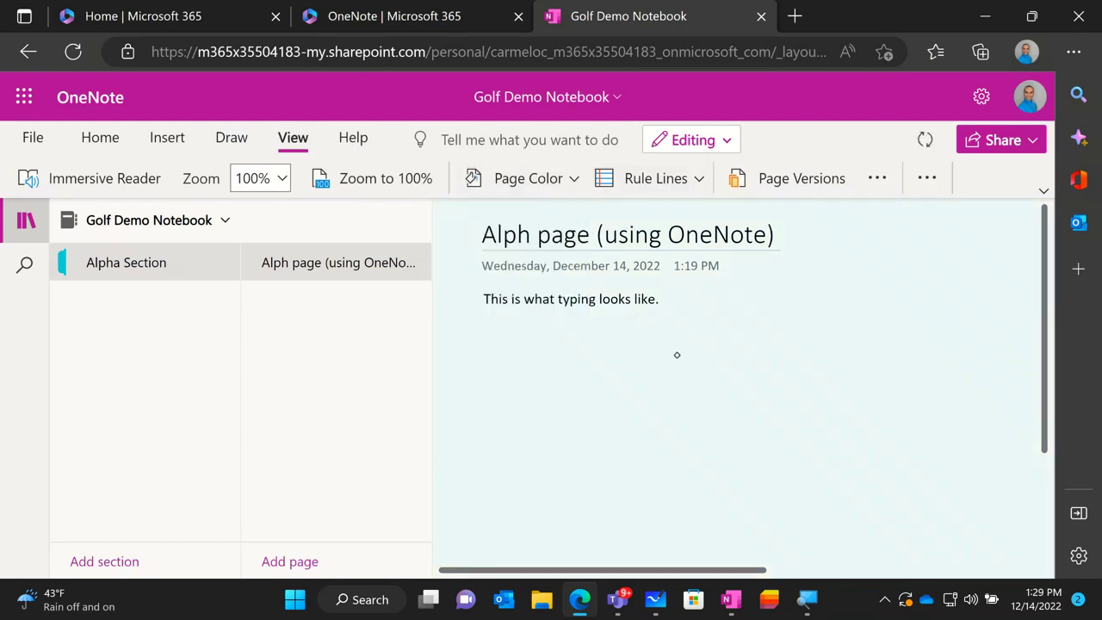
click(576, 189)
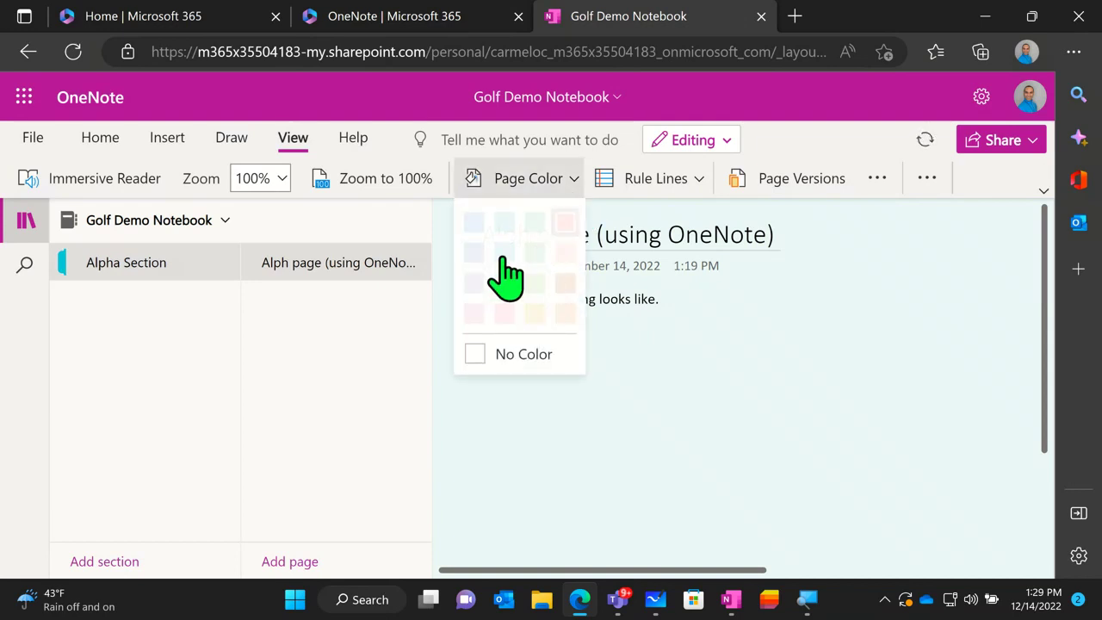
click(515, 354)
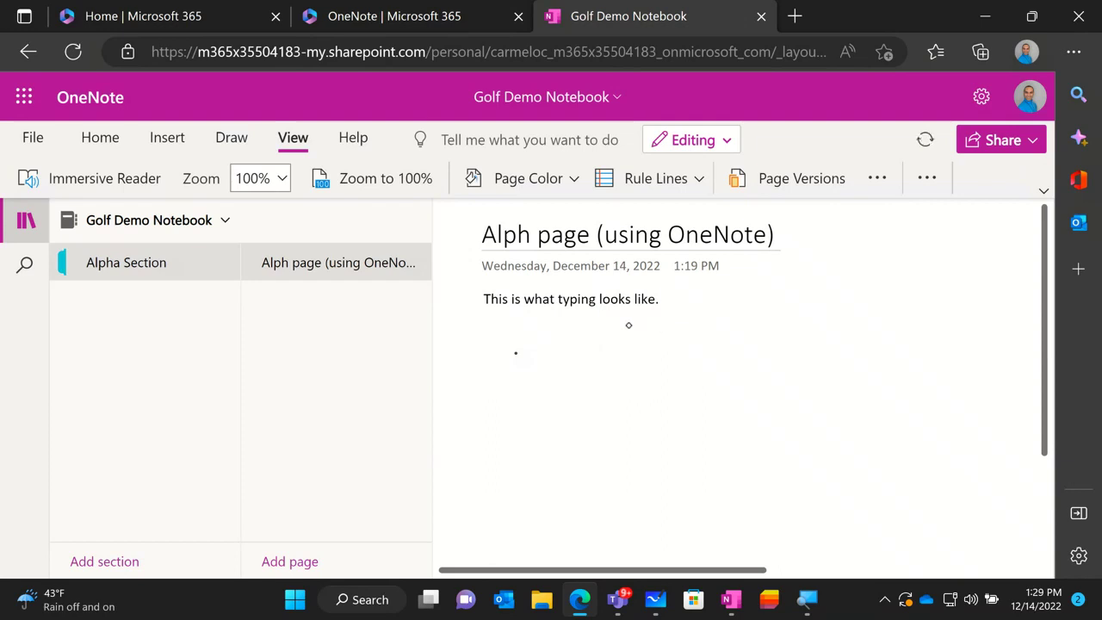
Add the second ruled-line style to the page and set the page color to pale yellow
click(664, 180)
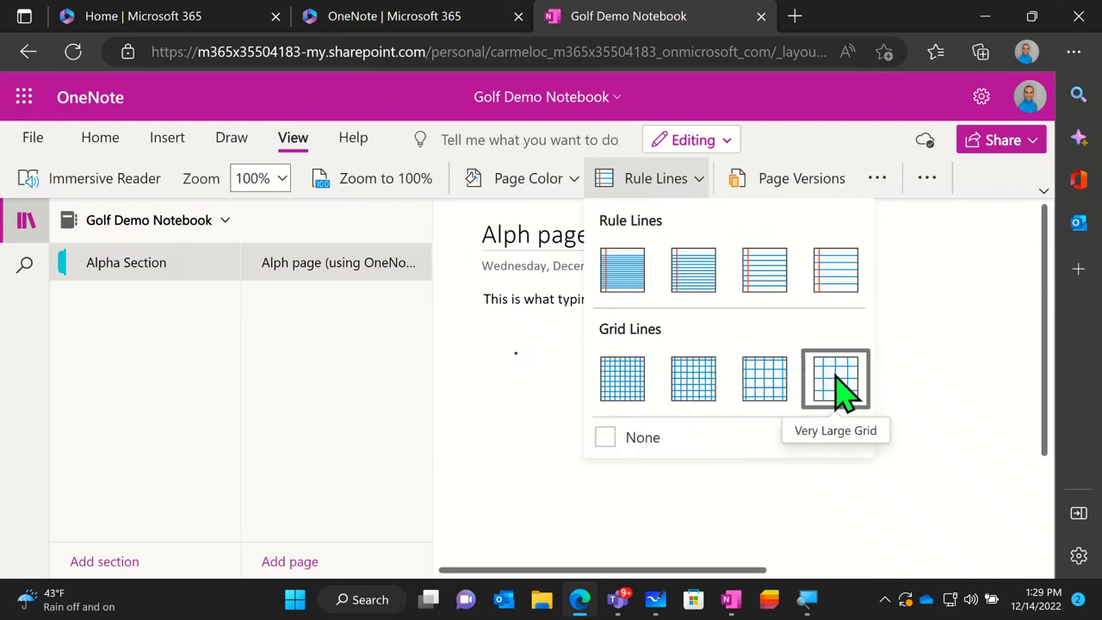
click(707, 274)
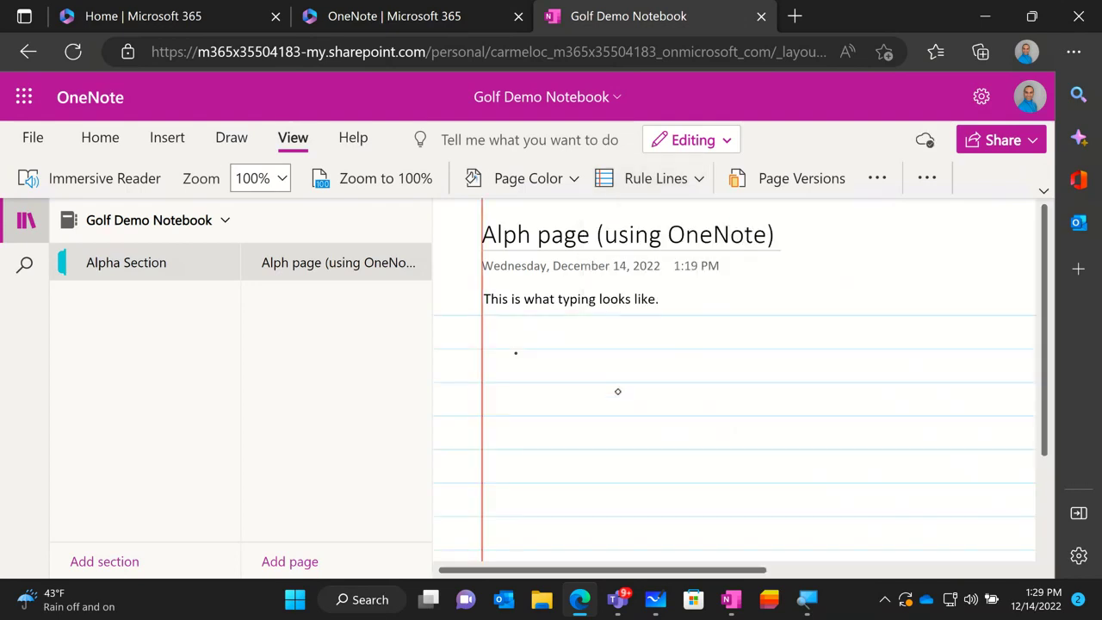
click(547, 184)
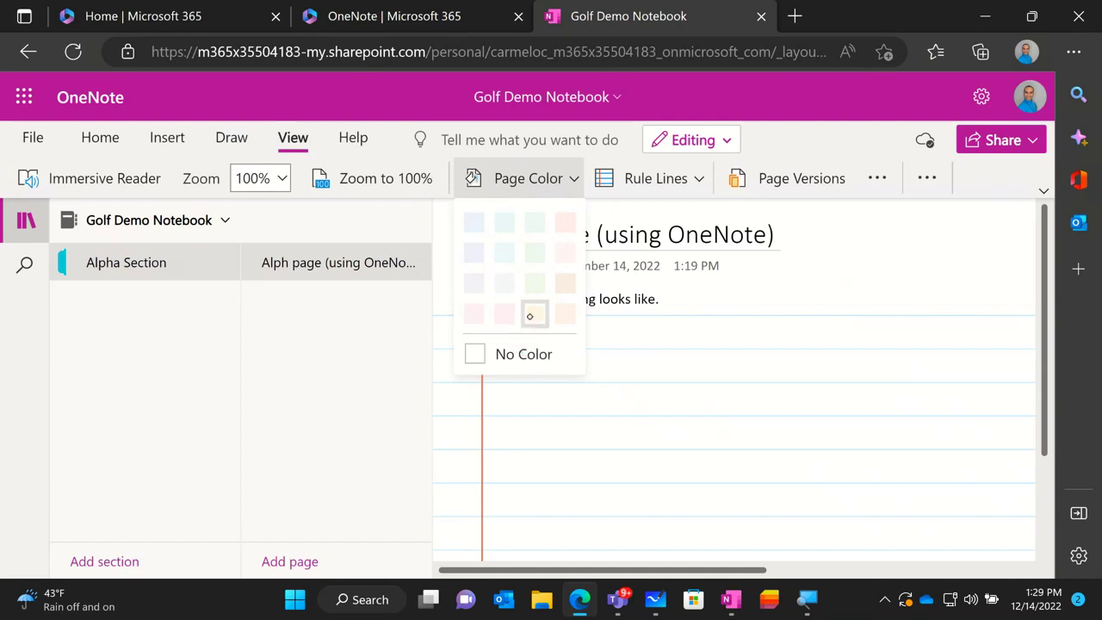
click(533, 313)
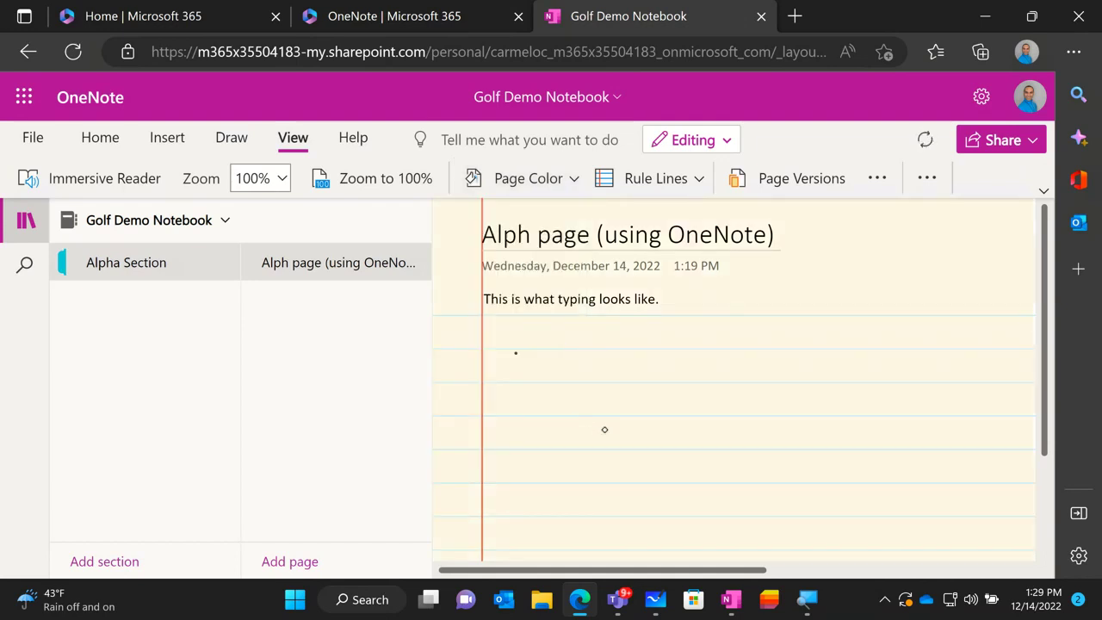
View the page version options, Show Authors, Deleted Notes and the Check Accessibility command
click(782, 187)
click(887, 183)
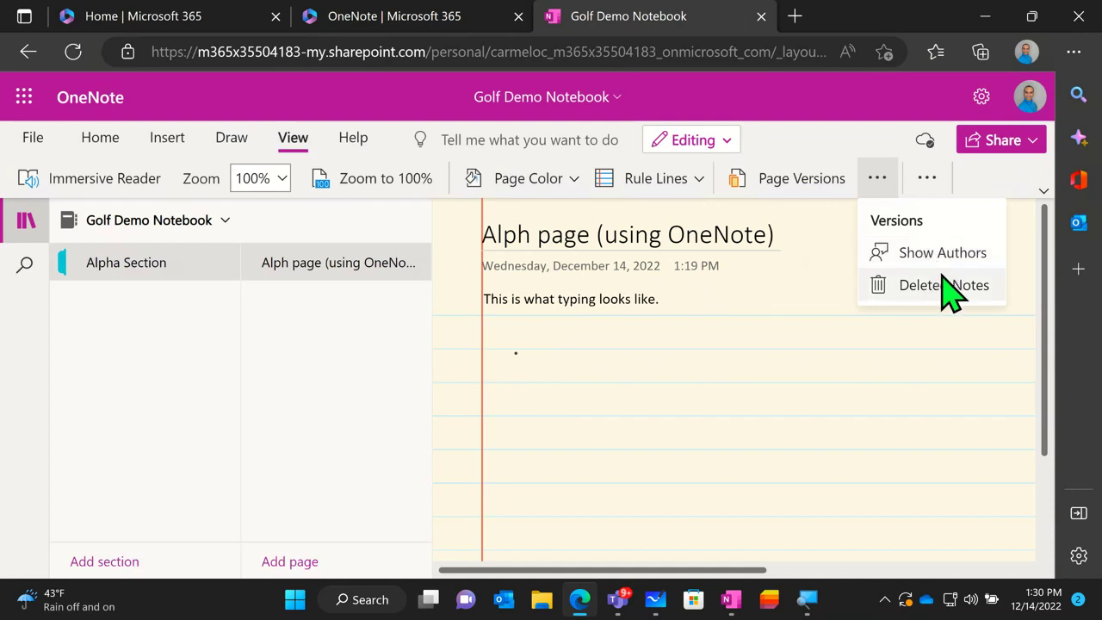
click(929, 179)
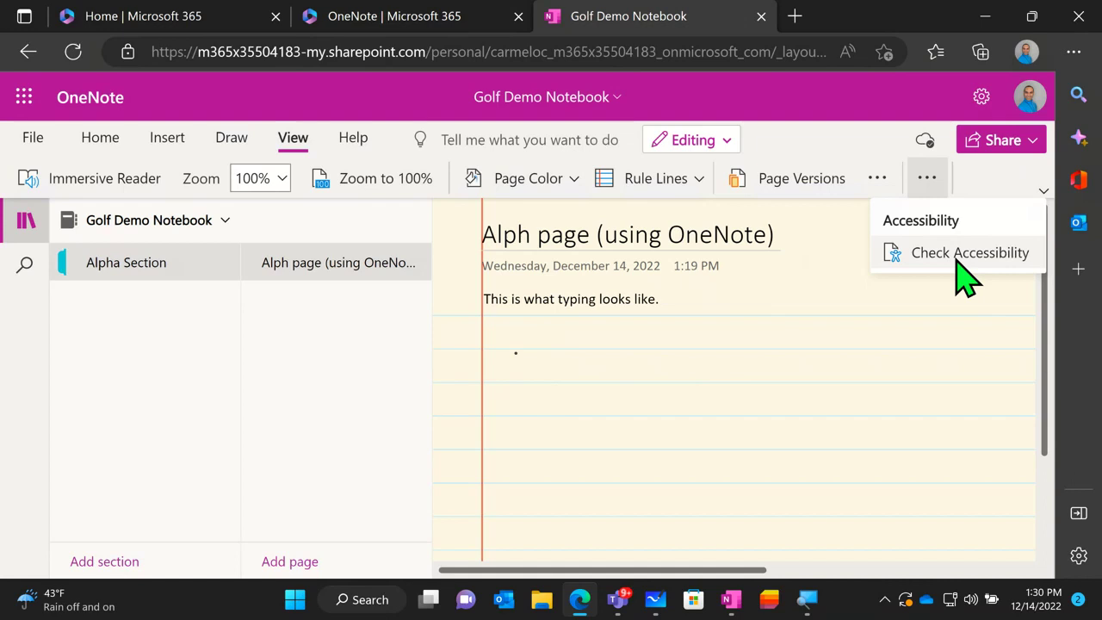
Open the OneNote for the web help window
click(355, 153)
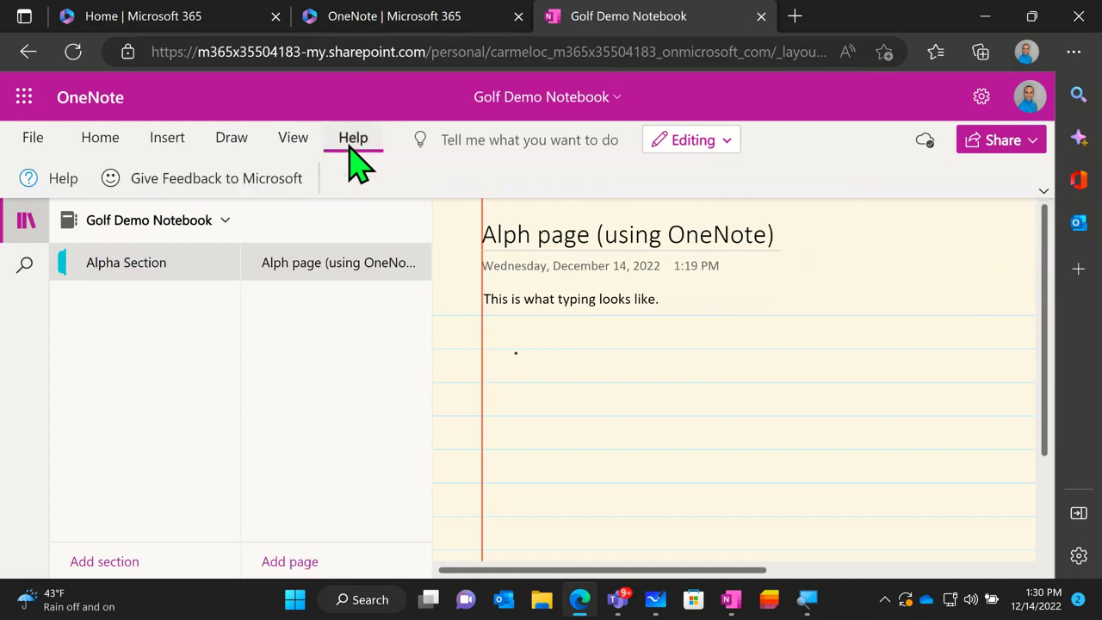
click(73, 187)
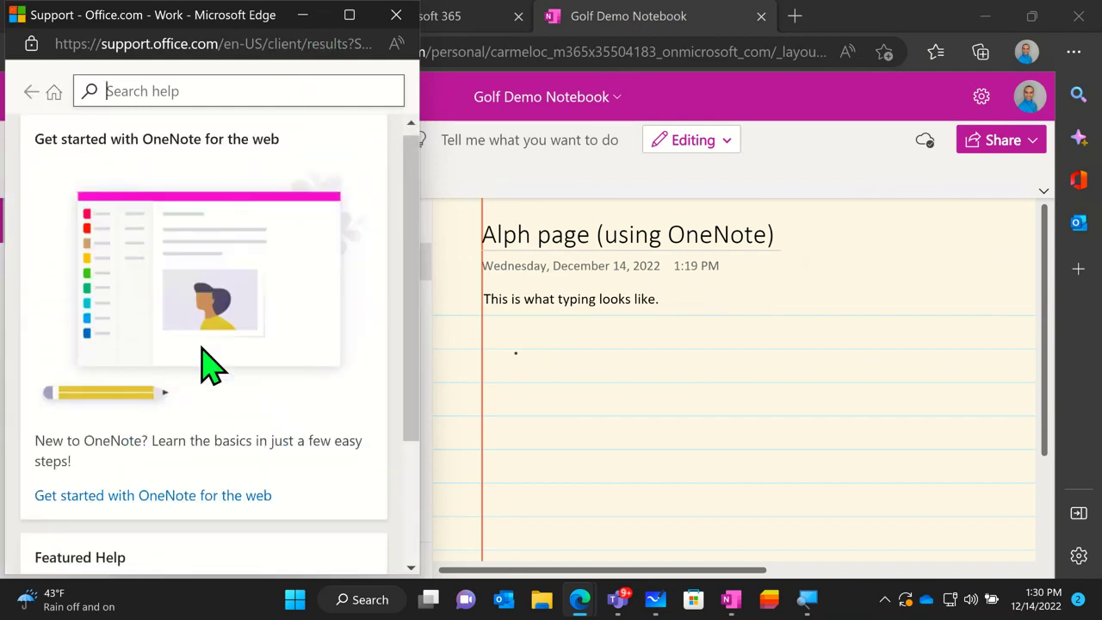
Look through the Get started and Featured Help topics in the help window and close it
scroll(211, 368, down, 2)
scroll(211, 368, down, 1)
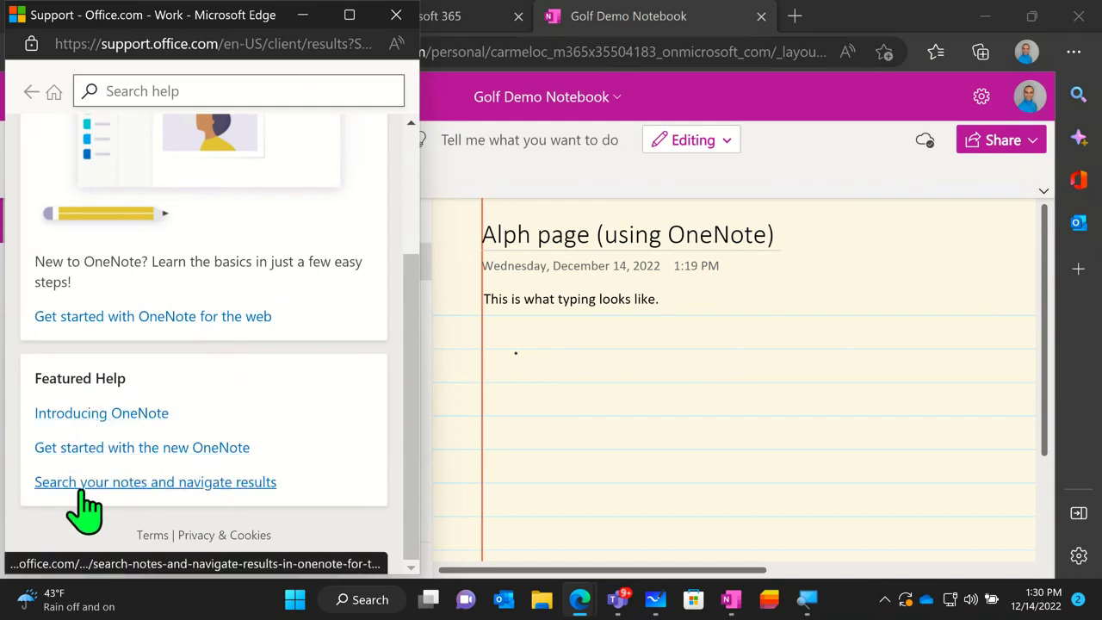
scroll(276, 472, up, 2)
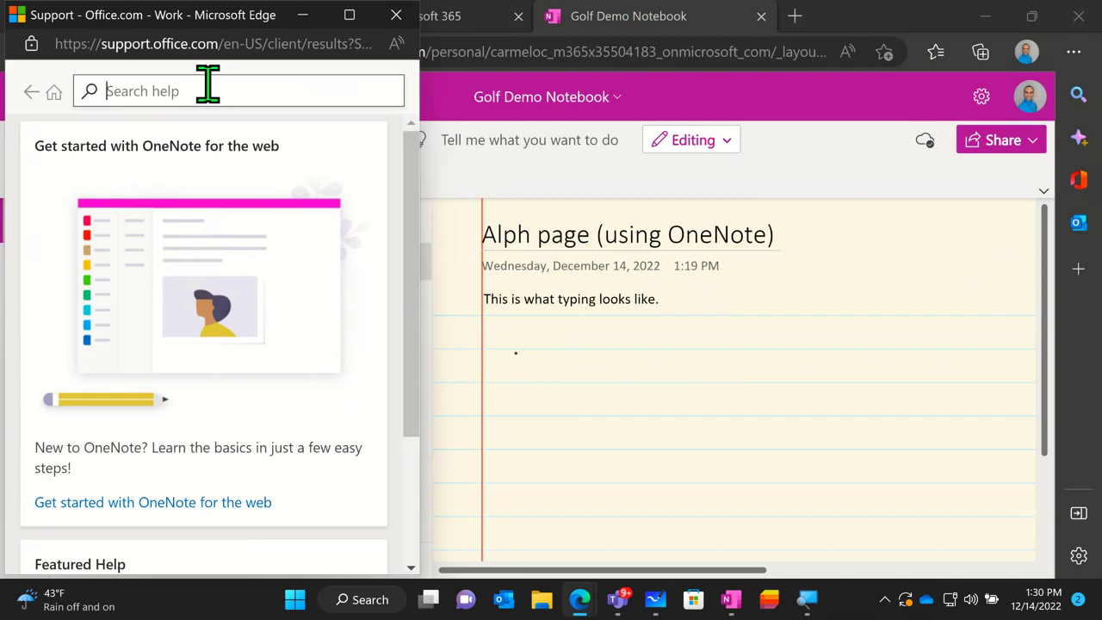
click(393, 17)
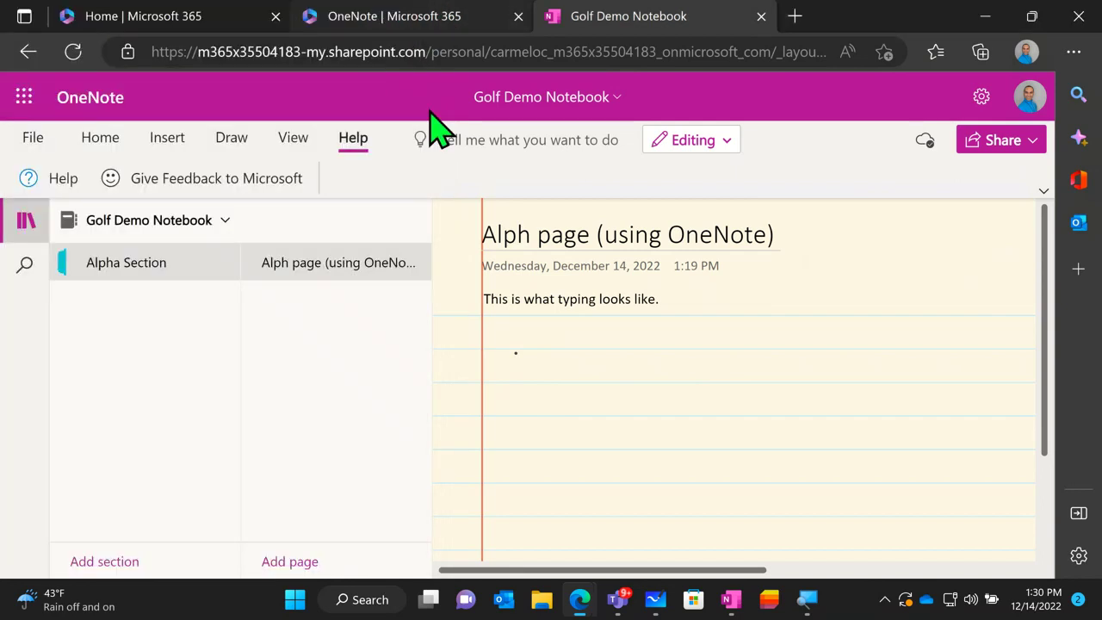
Search the Tell Me field for "picture", view the help results on it, and close the help window
click(533, 145)
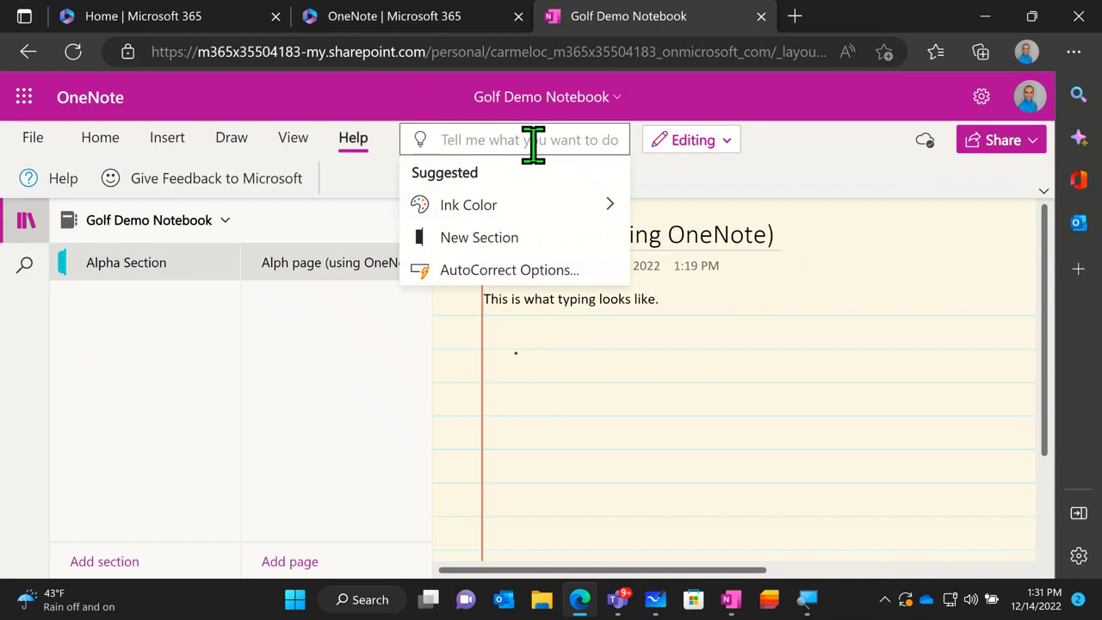
text(picture)
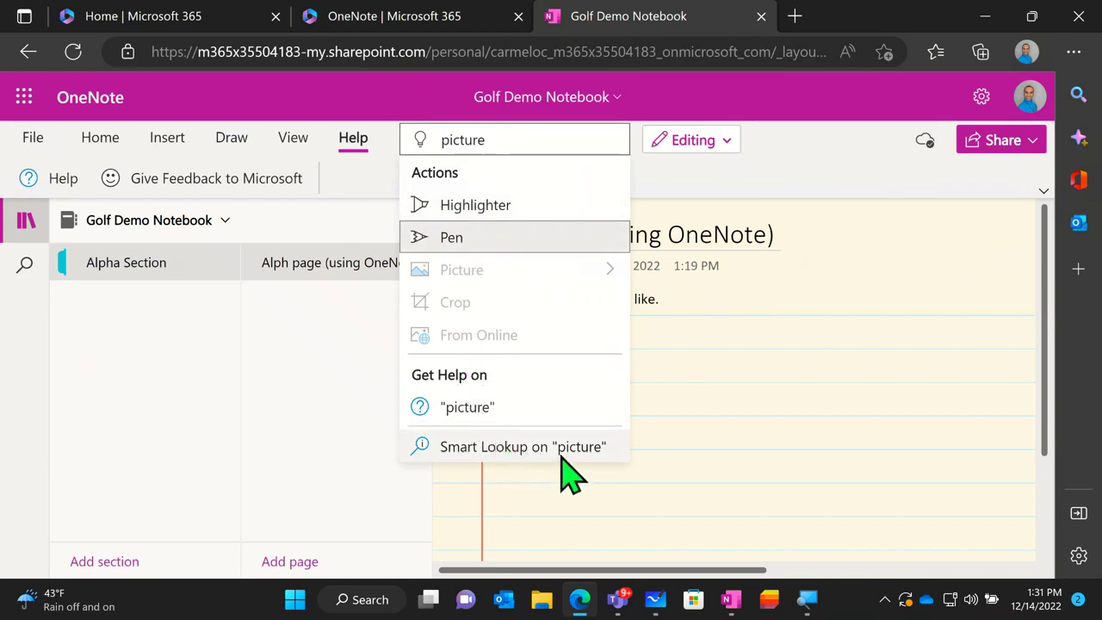
click(499, 411)
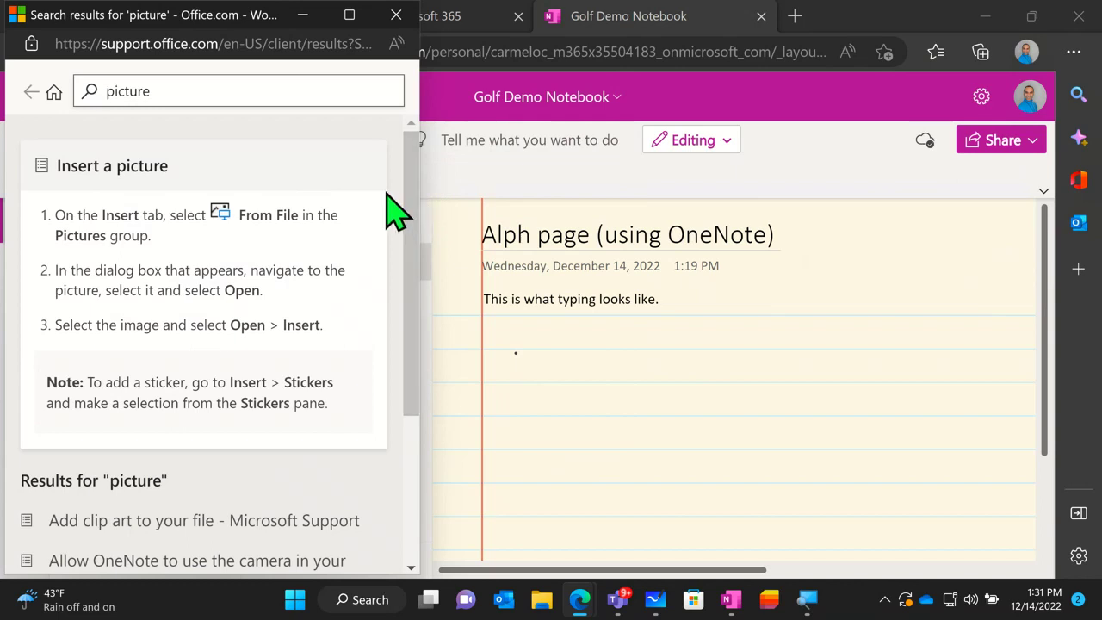
click(396, 15)
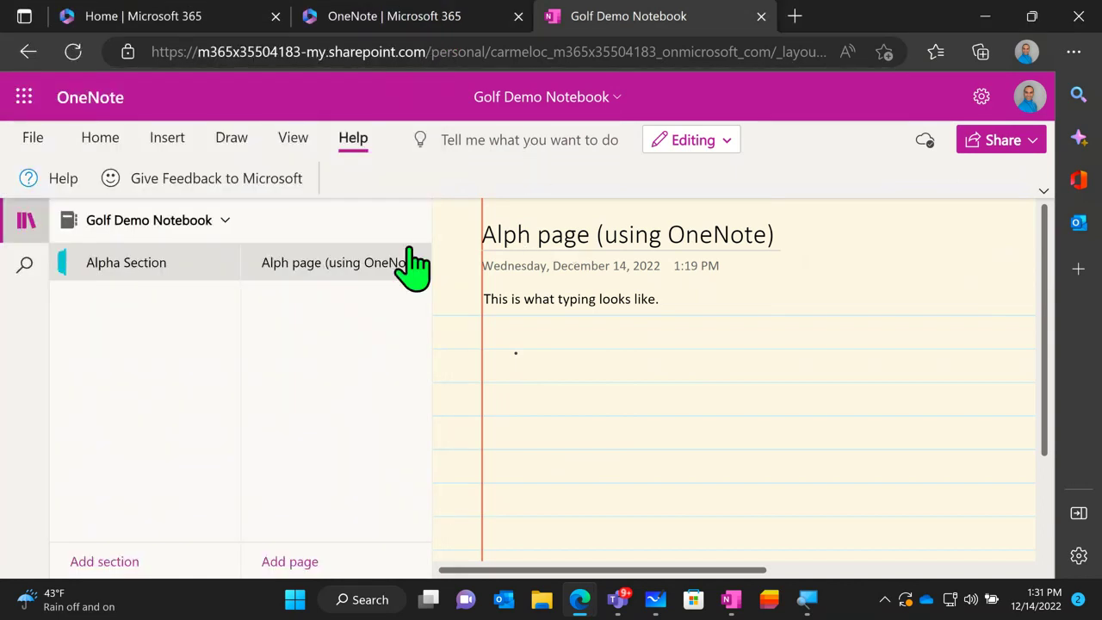
View the Editing, Viewing and Open in Desktop App mode options and the notebook's cloud save status indicator
click(709, 147)
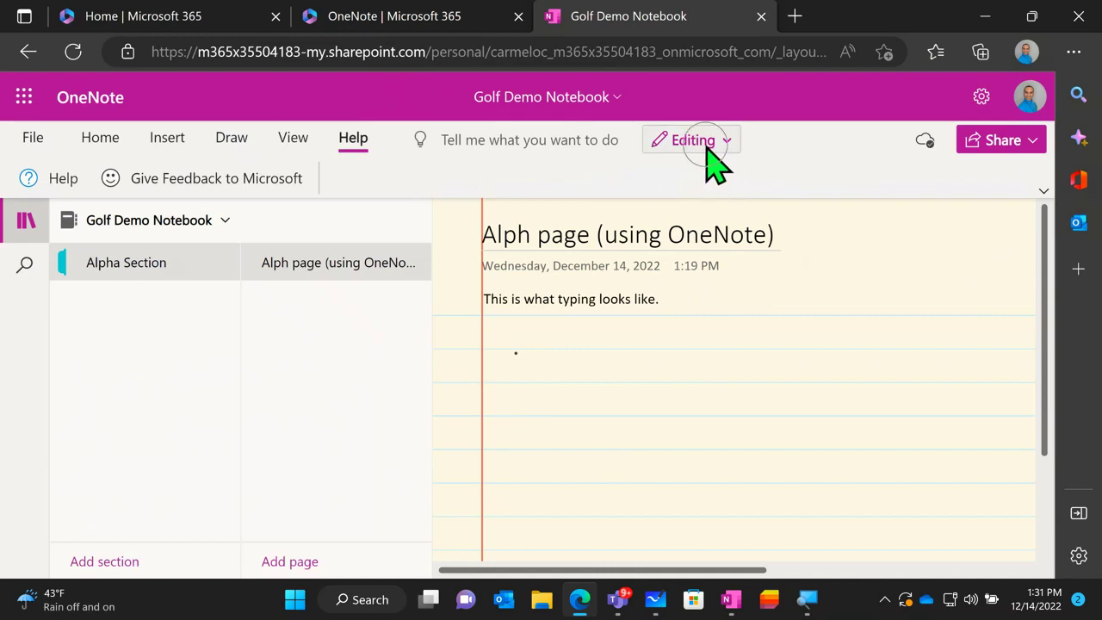
click(711, 145)
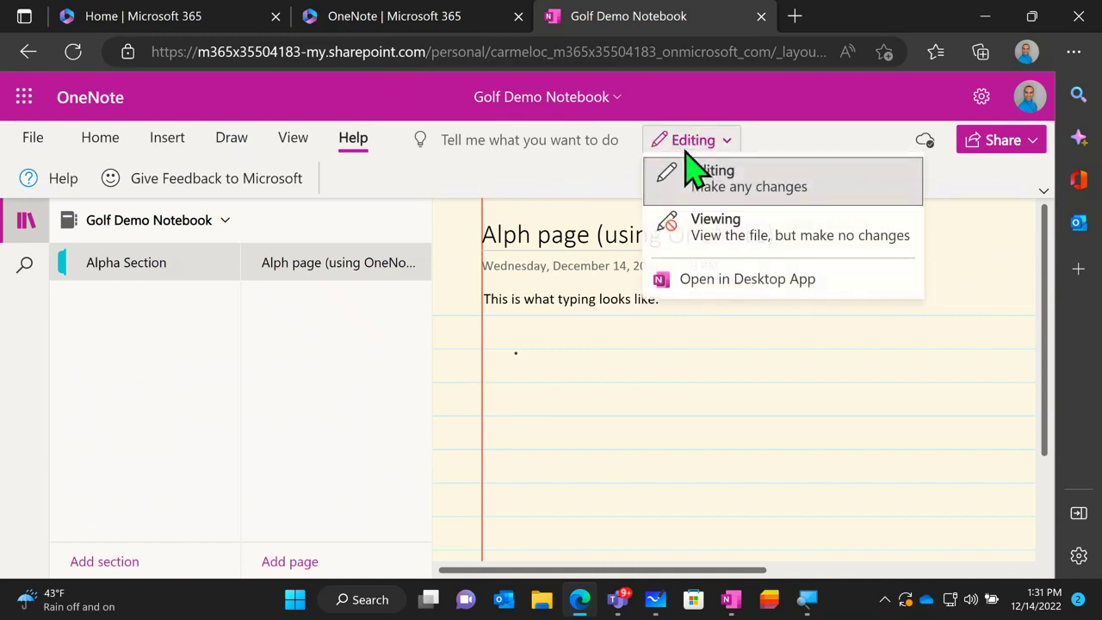
click(763, 245)
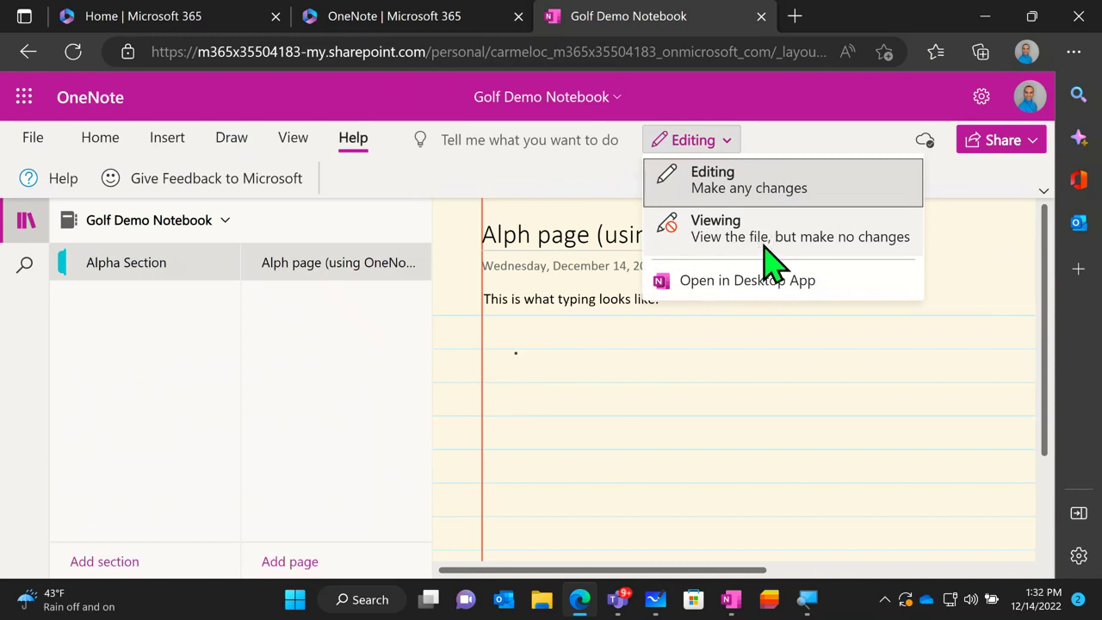
click(769, 281)
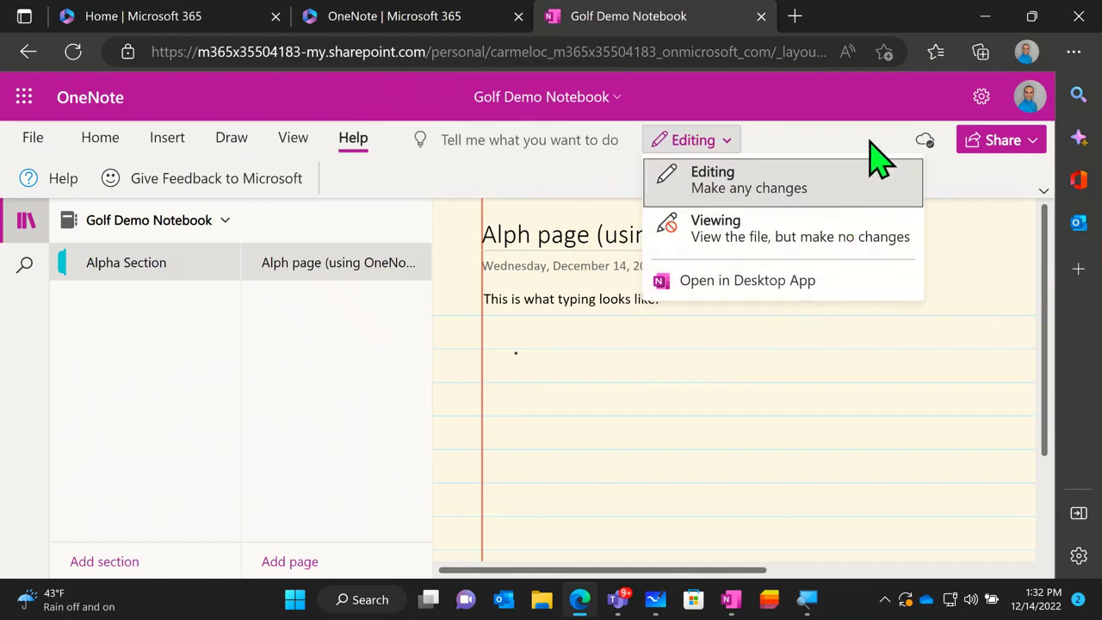
click(909, 157)
click(922, 143)
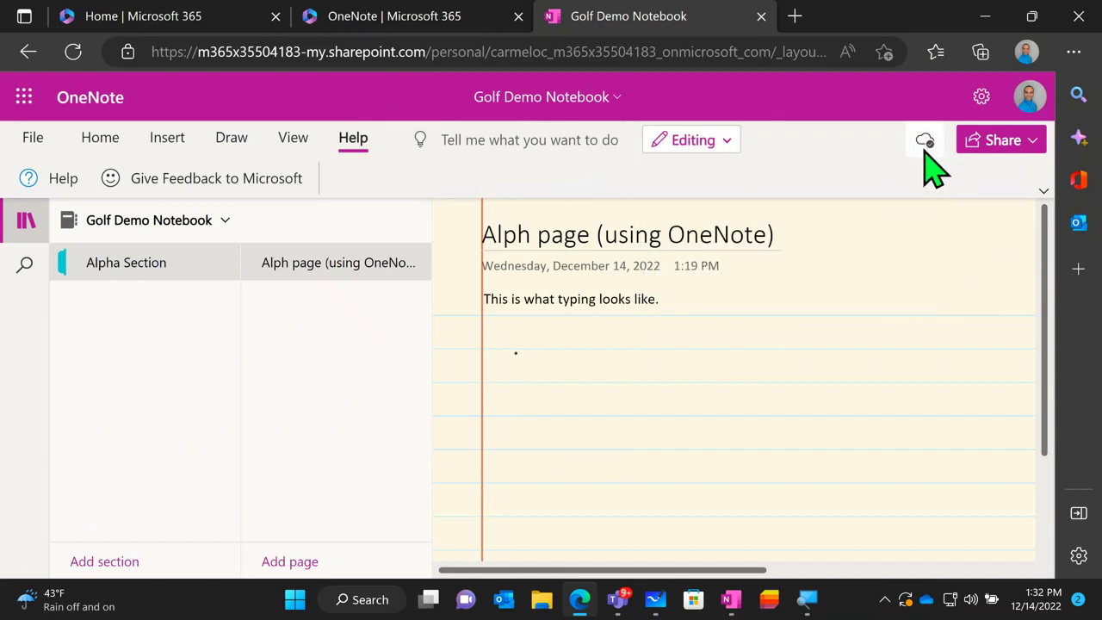
click(927, 150)
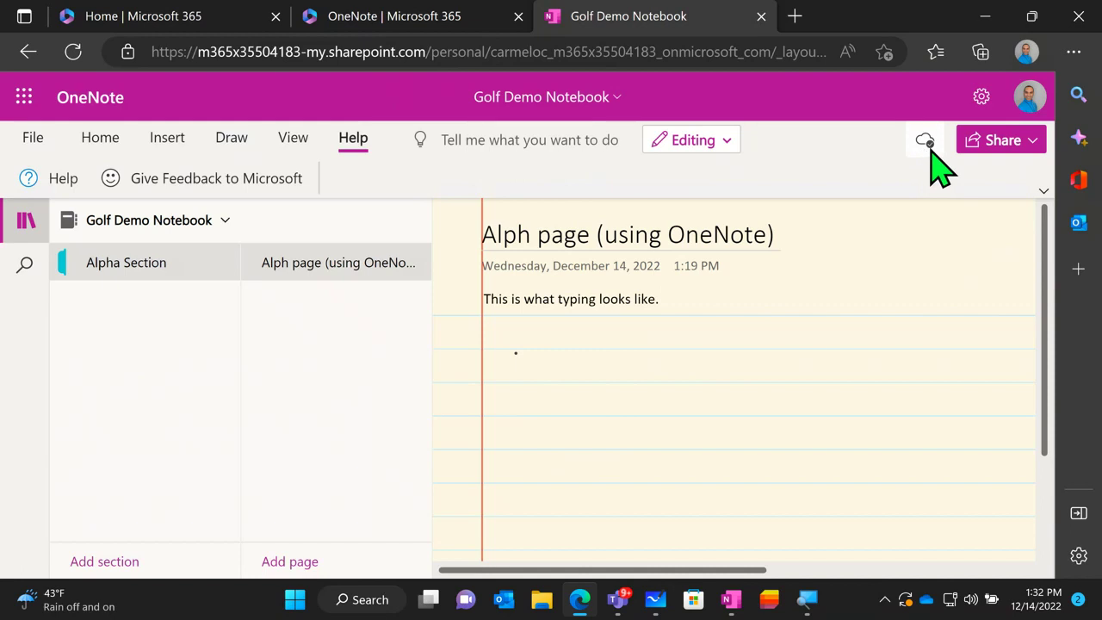
click(930, 146)
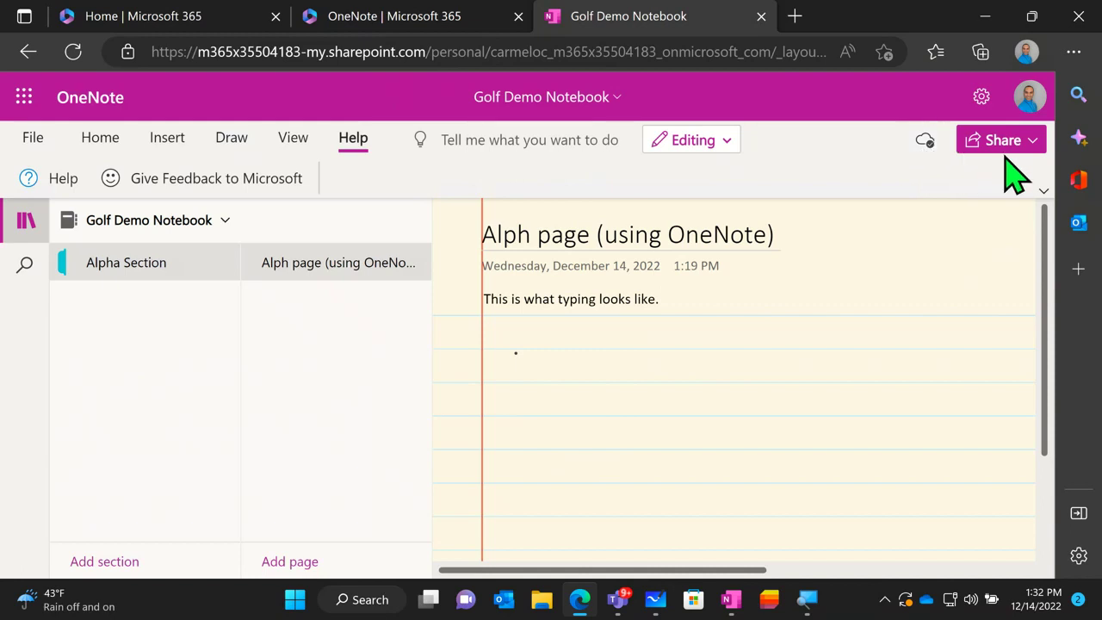
View the notebook's sharing options: Share Entire Notebook, Copy Link to Notebook and Manage Access
click(1018, 143)
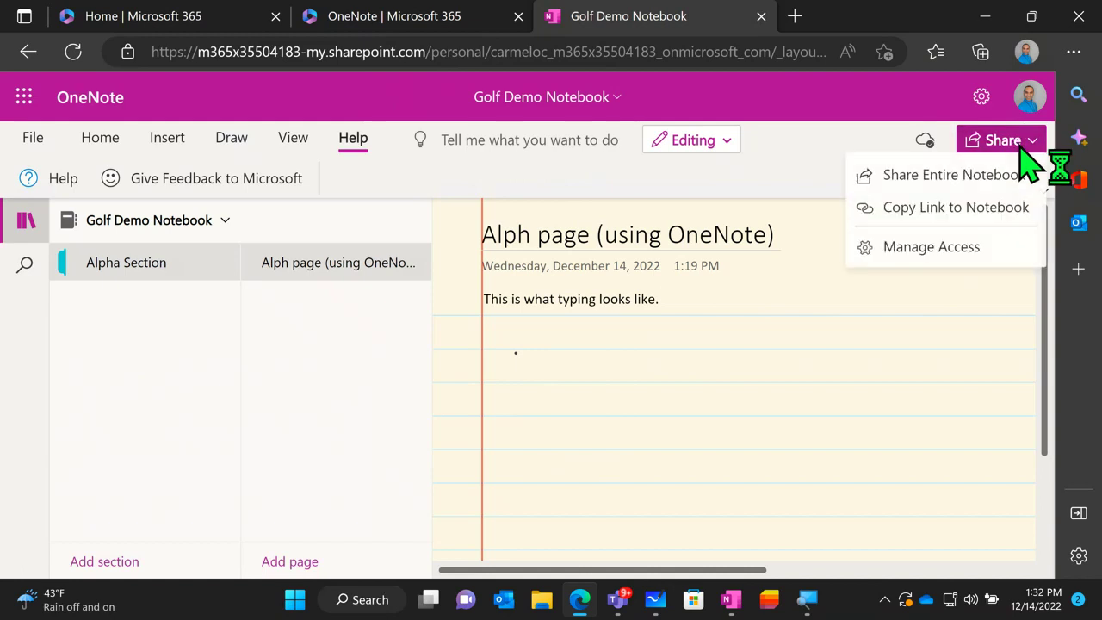
click(973, 172)
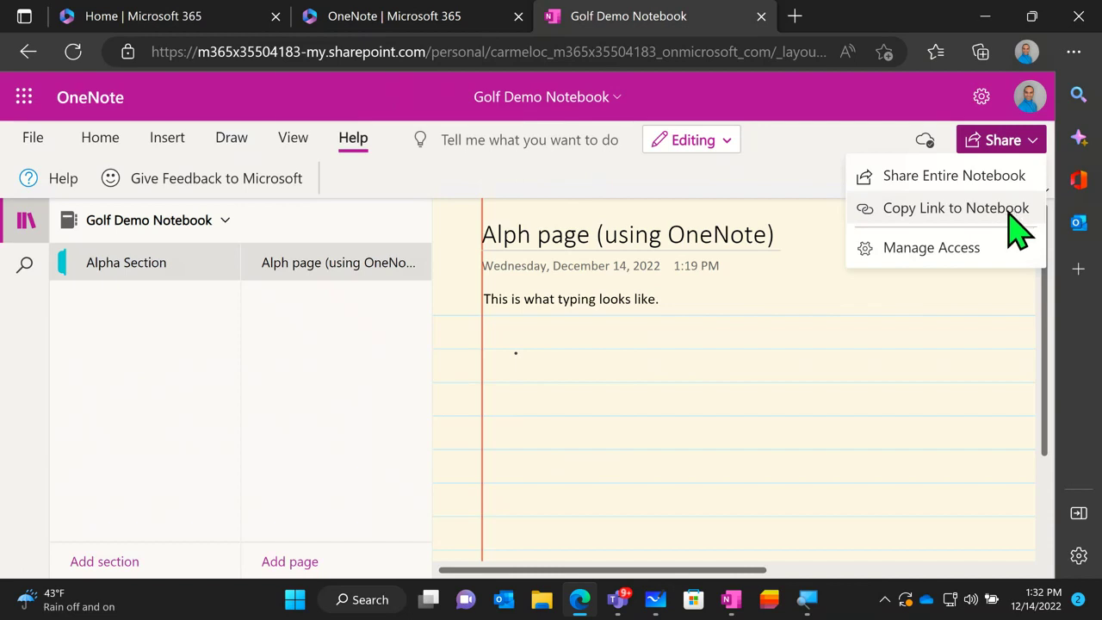
click(936, 249)
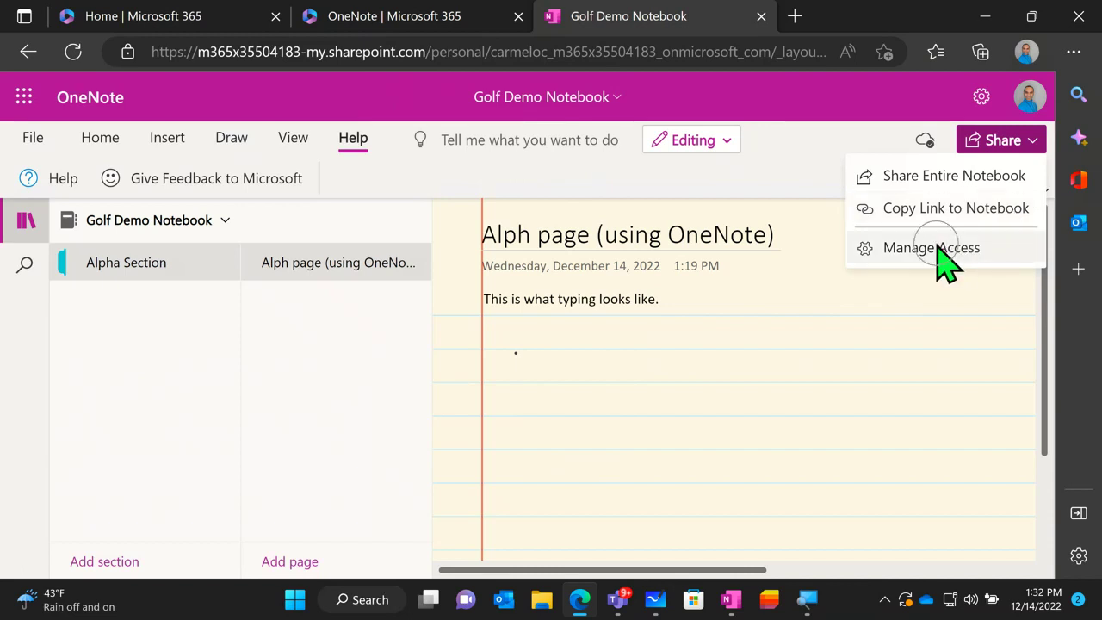
click(792, 165)
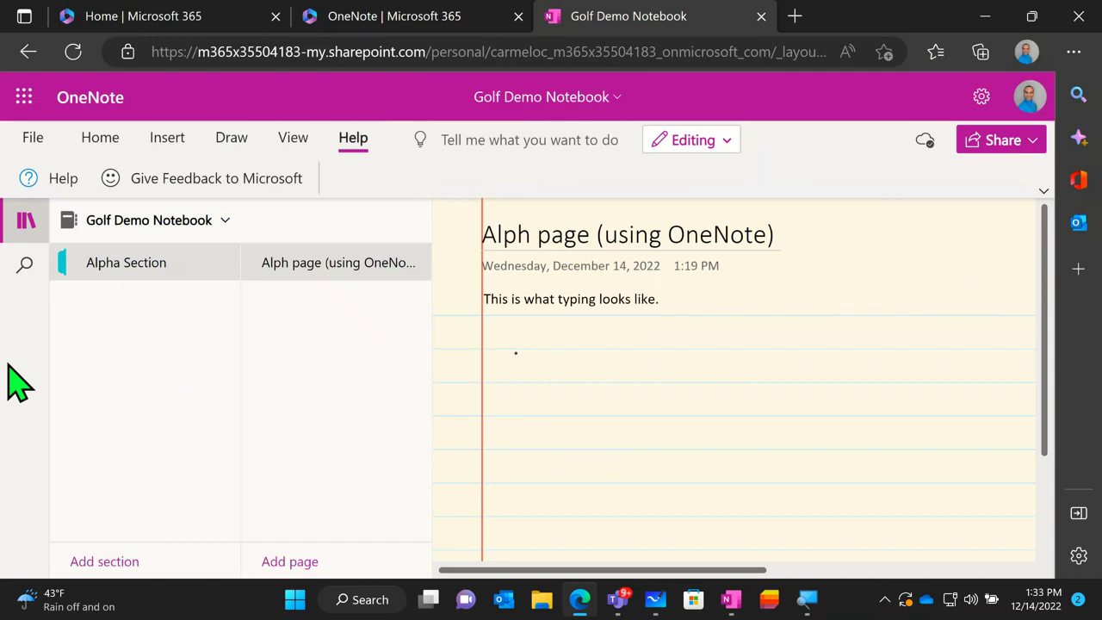
Add two sections named "Bravo Section" and "Charlie Section" to Golf Demo Notebook
click(133, 551)
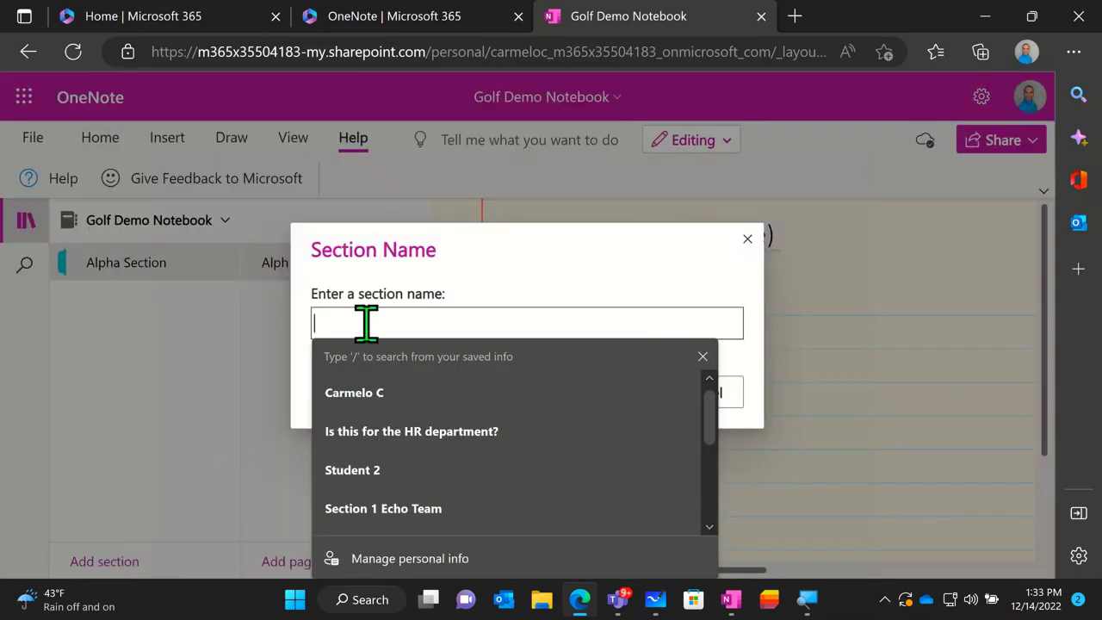
text(Bravo Section)
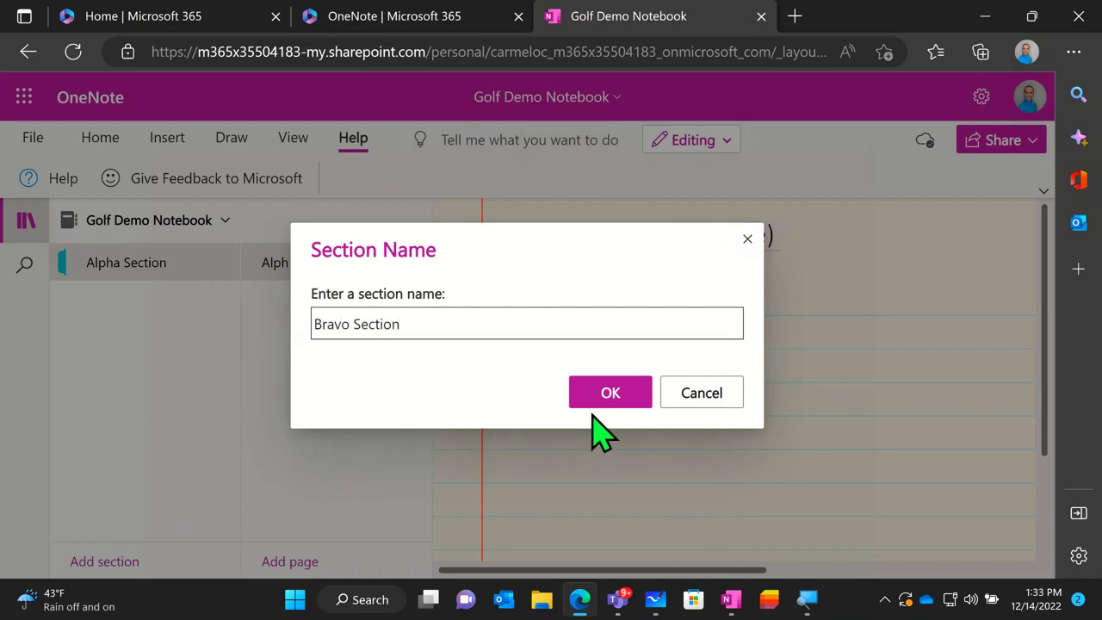
click(634, 403)
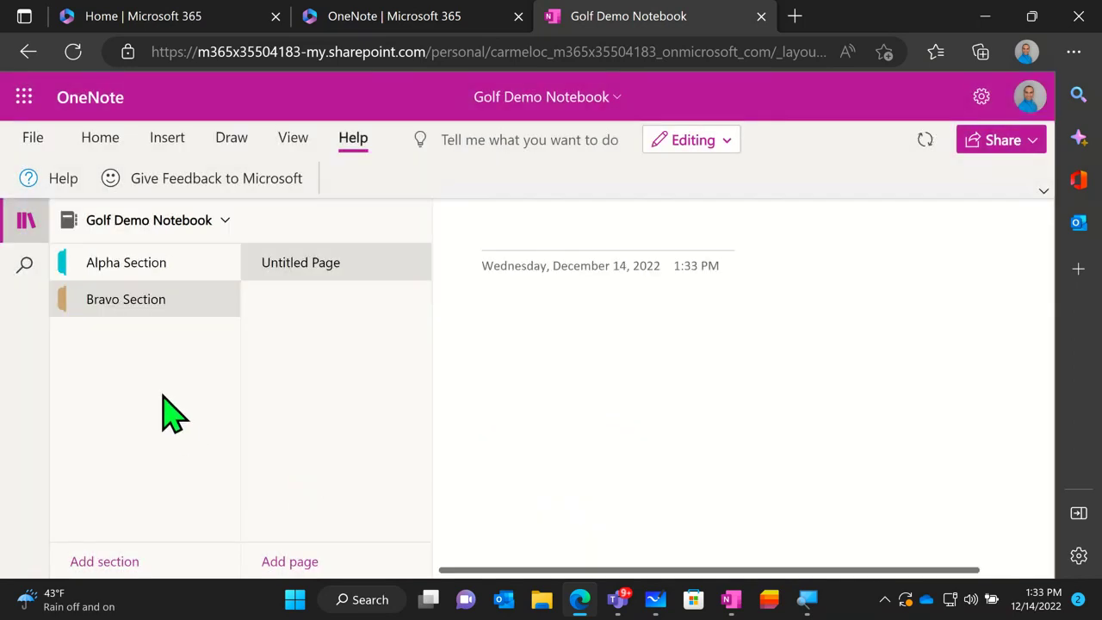
click(106, 561)
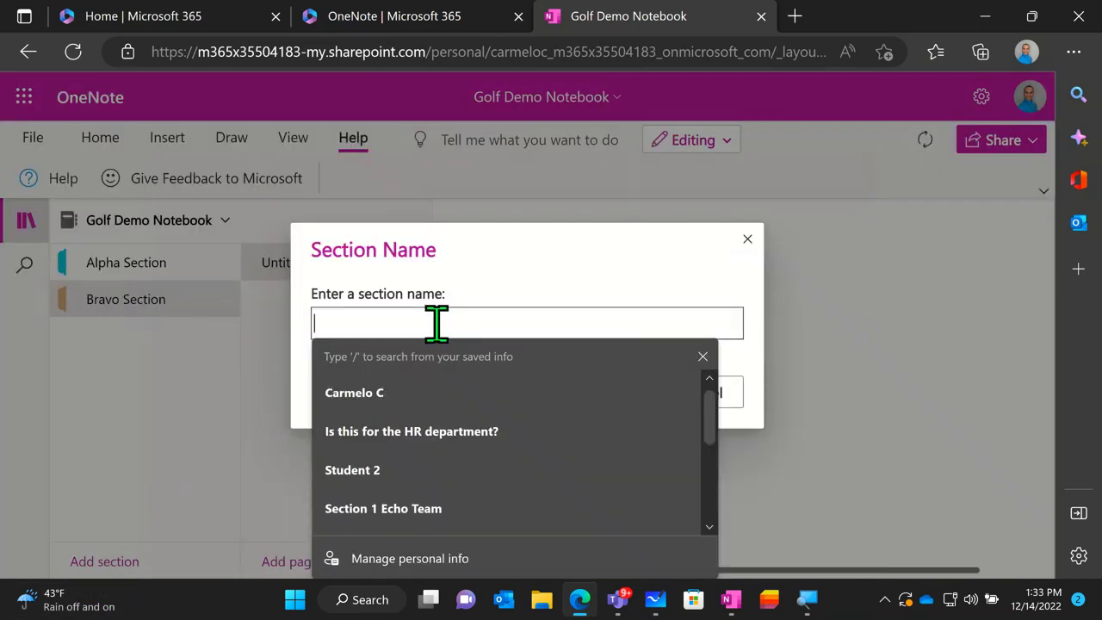
text(Charlie Section)
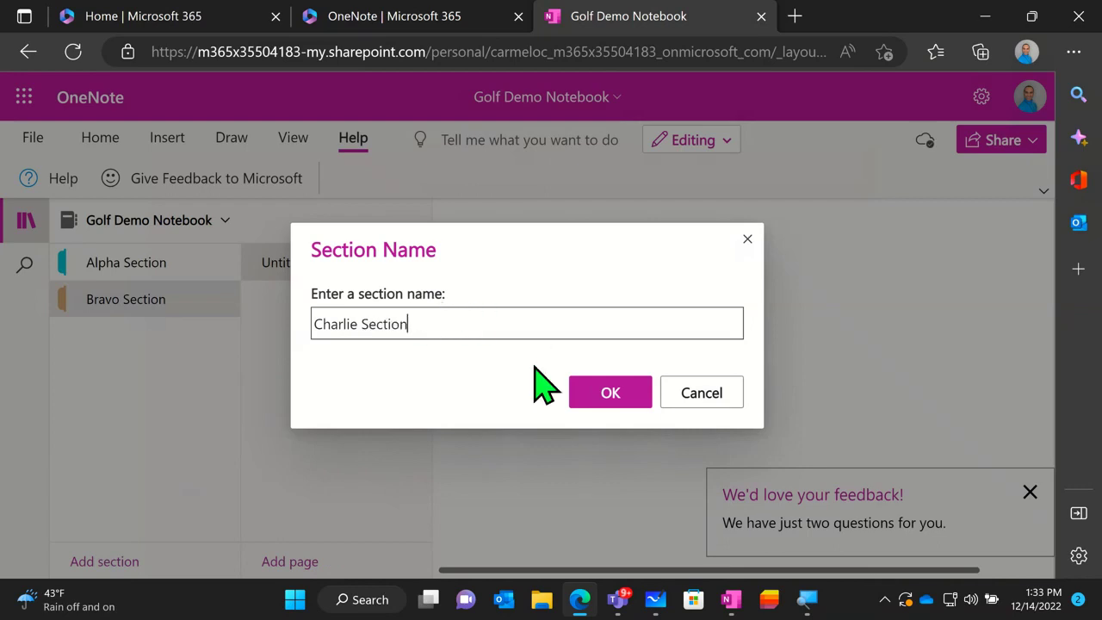
click(594, 396)
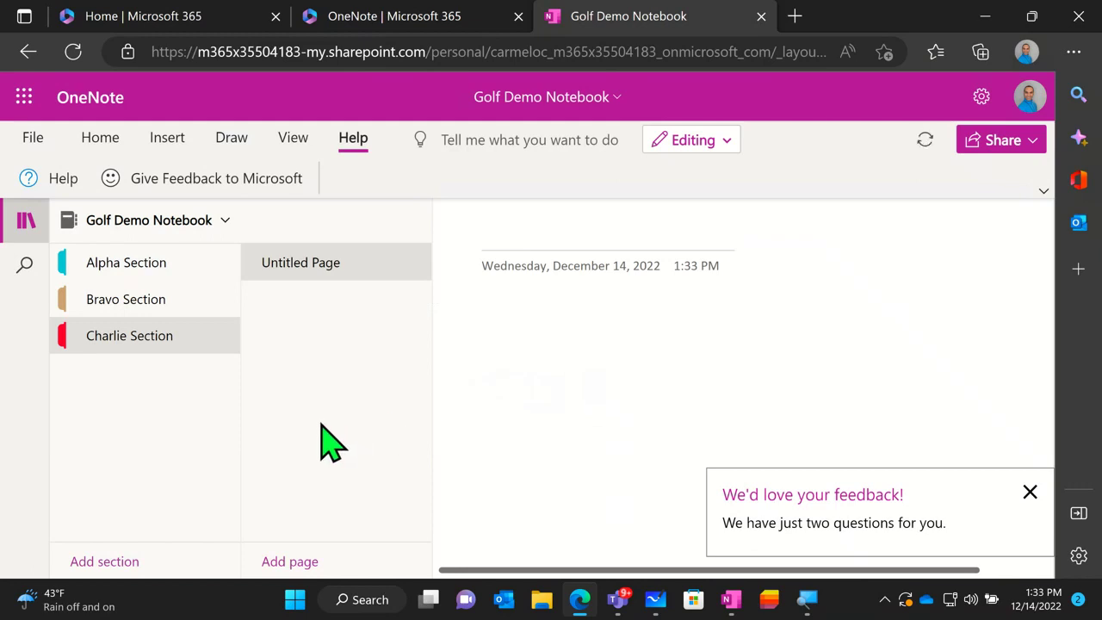
Return to Alpha Section and add a new page to it
click(191, 301)
click(175, 264)
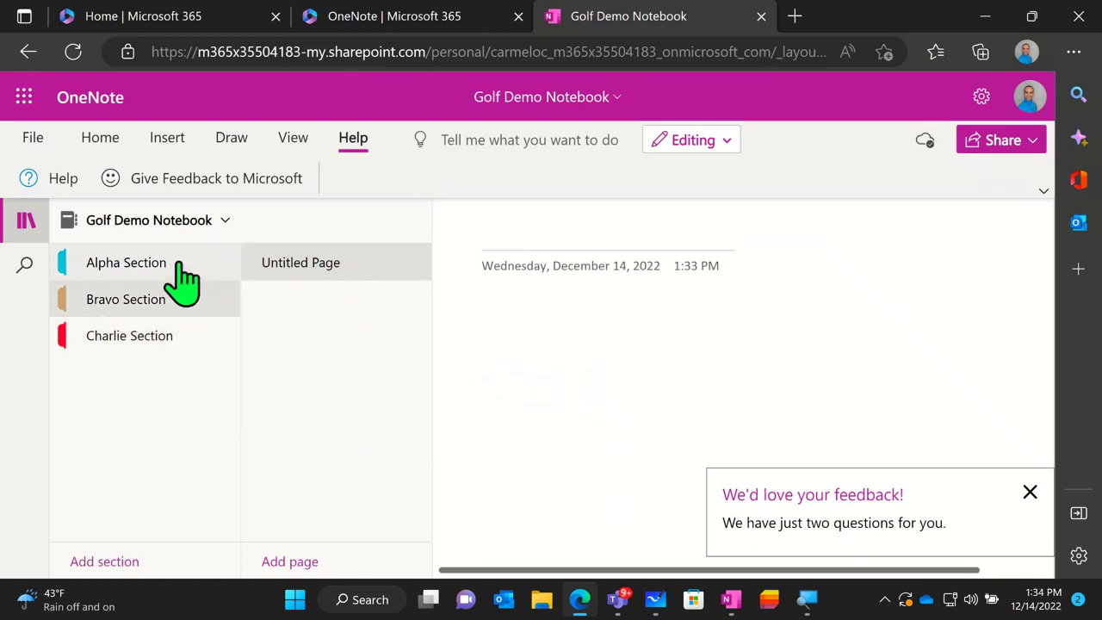
click(303, 564)
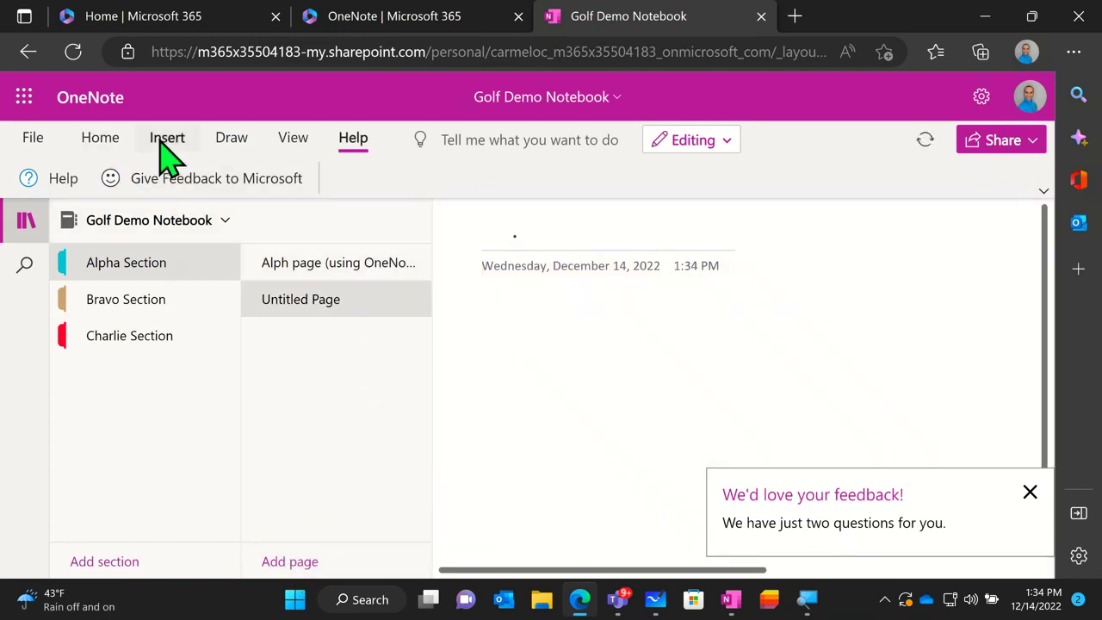
Erase the stray ink dot in the new page's title area and switch back to text selection mode
click(234, 140)
click(86, 179)
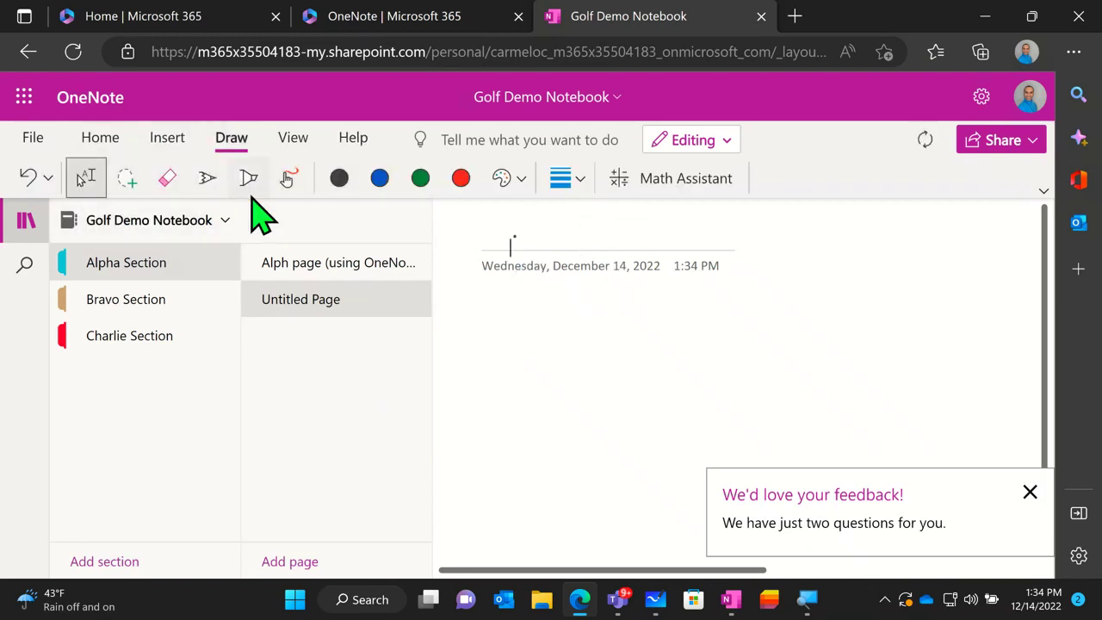
click(168, 179)
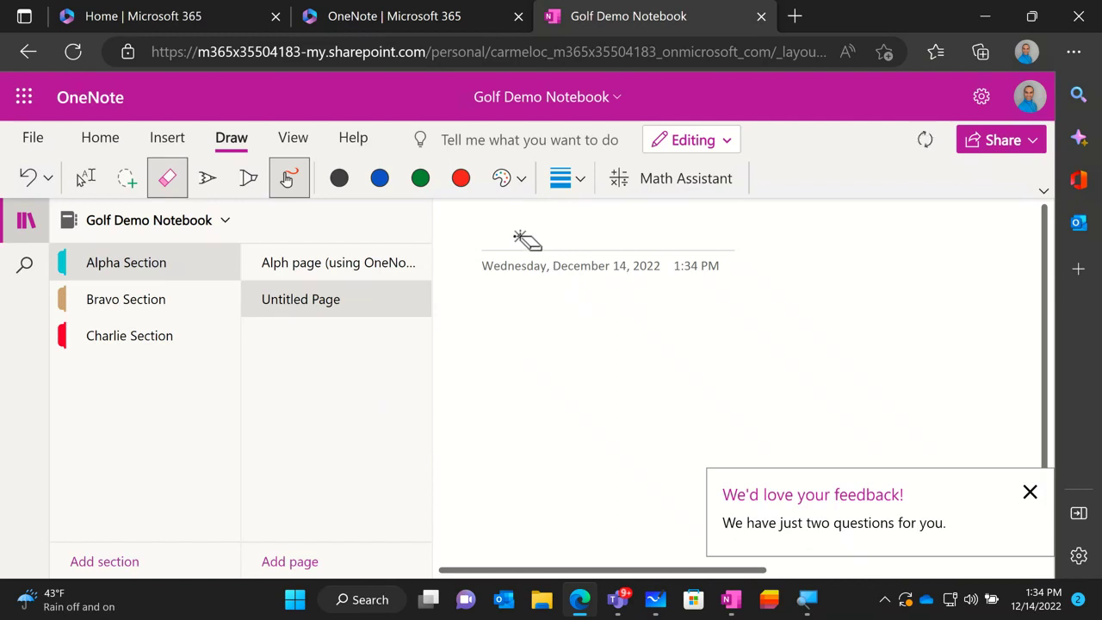
click(93, 179)
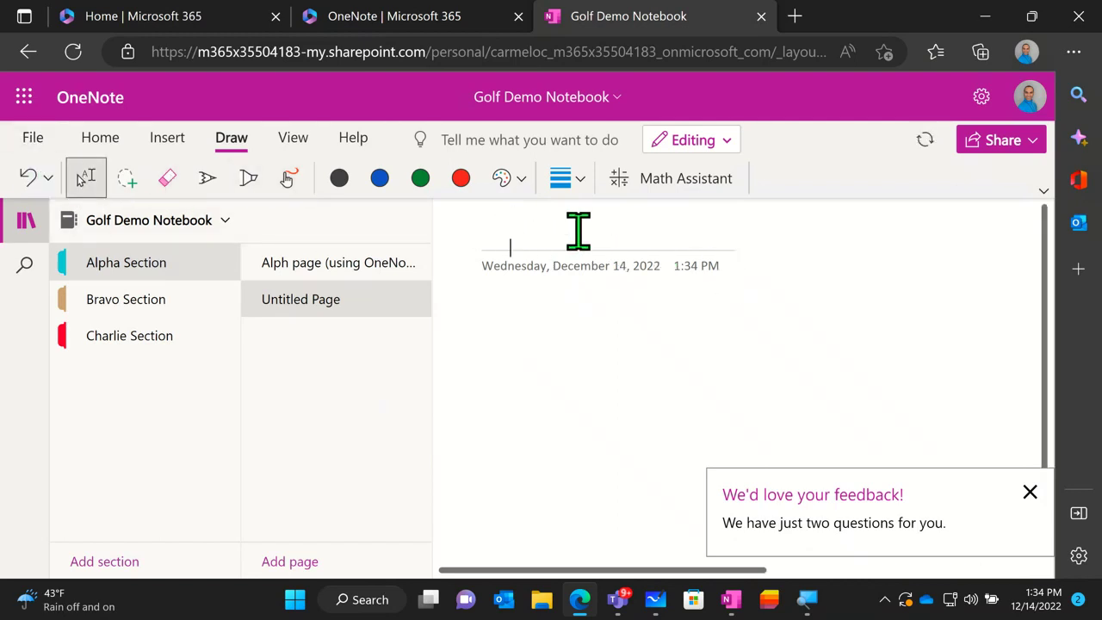
Title the new page in Alpha Section "Bravo page"
click(494, 231)
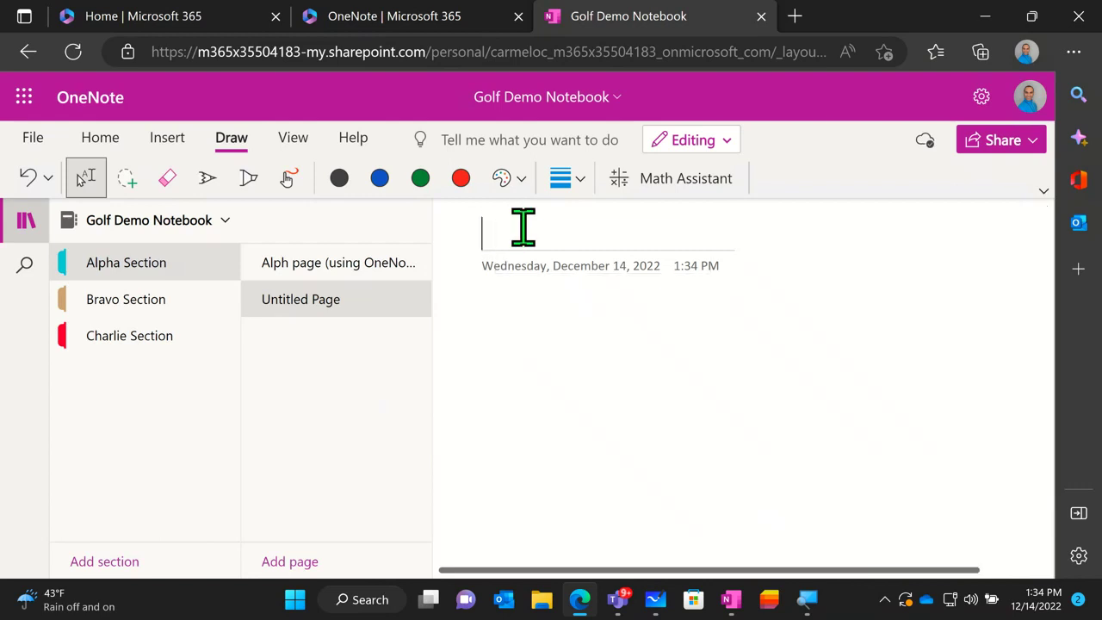
text(Br)
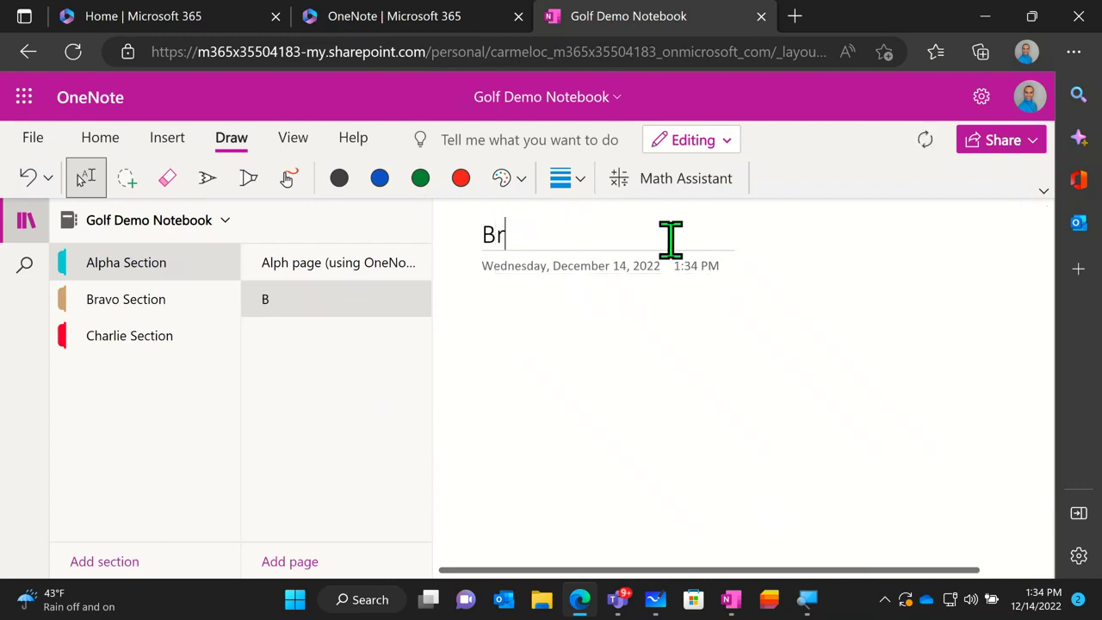
text(avo)
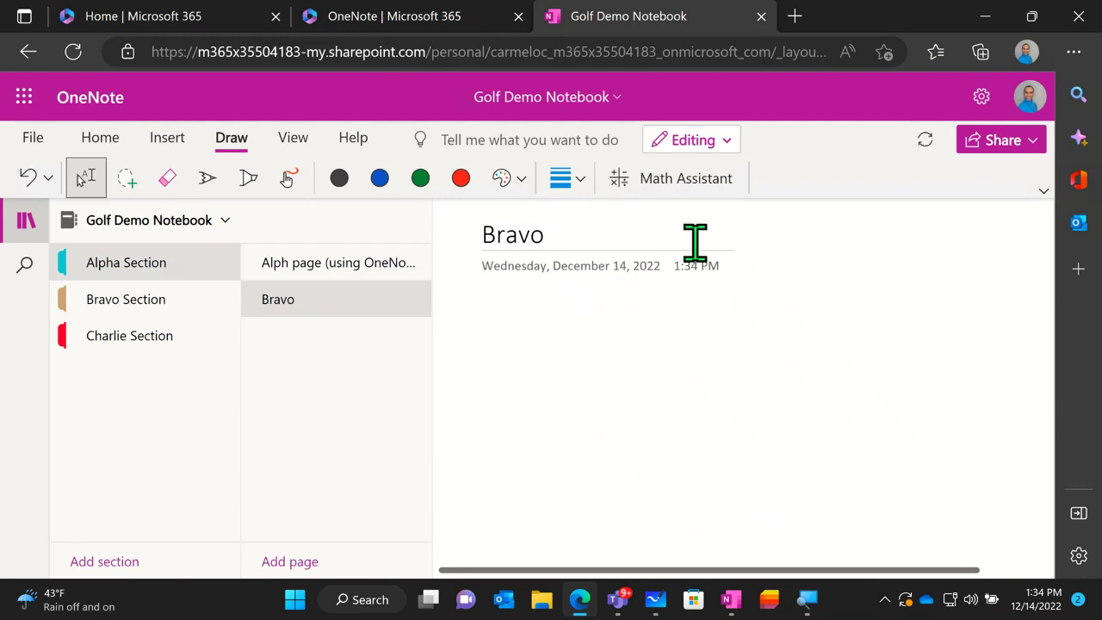
text( Page)
text(page)
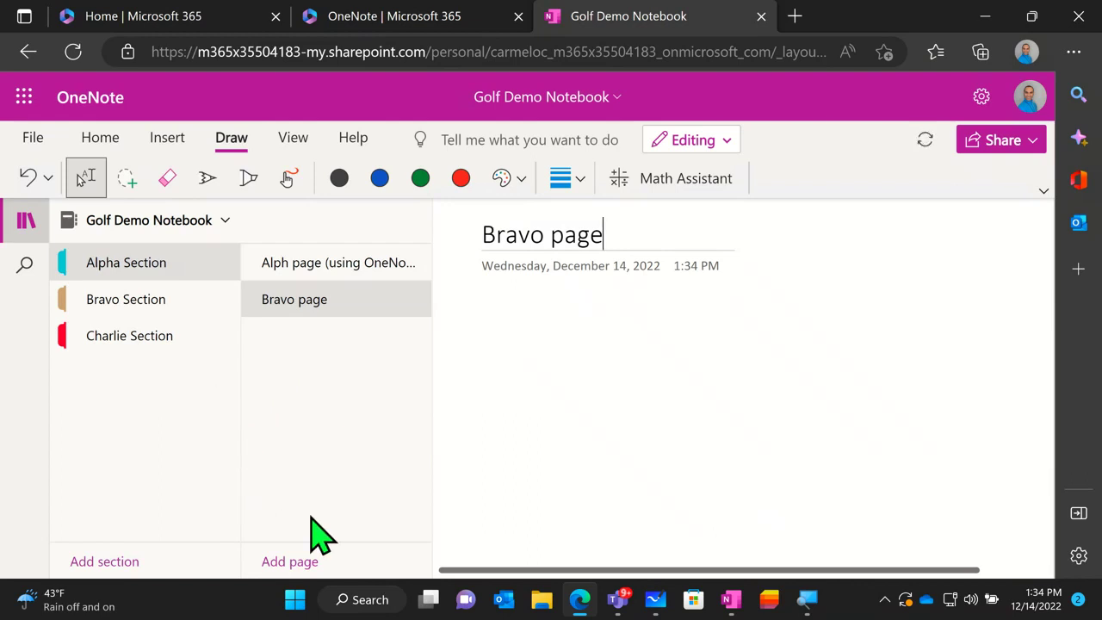
Add another page to Alpha Section and title it "Charlie Page"
click(315, 563)
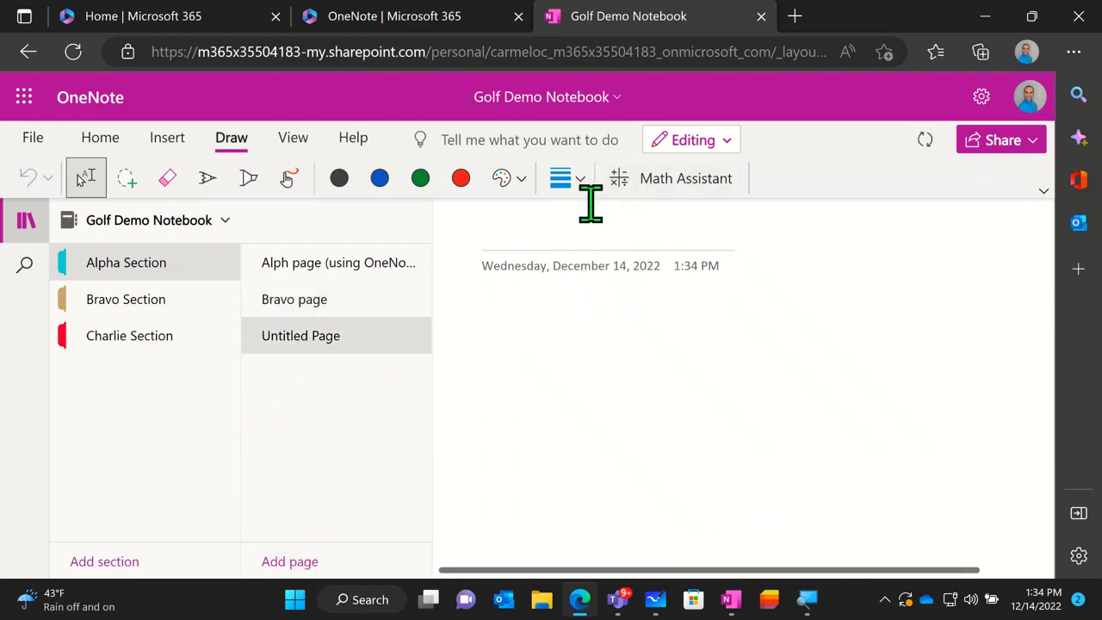
text(Charlie)
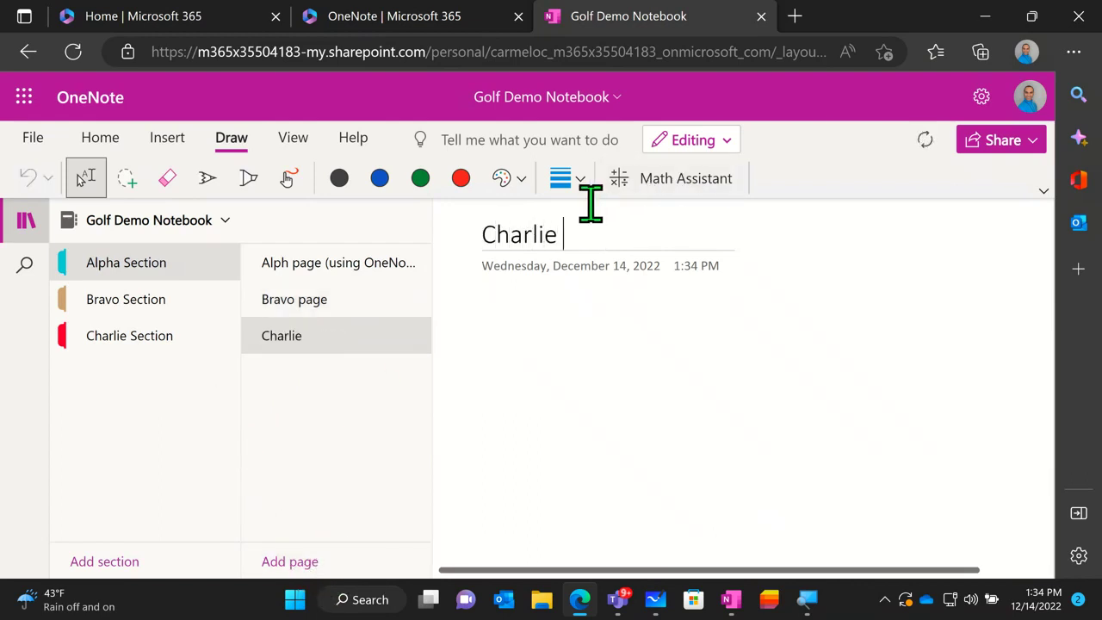
text( Page)
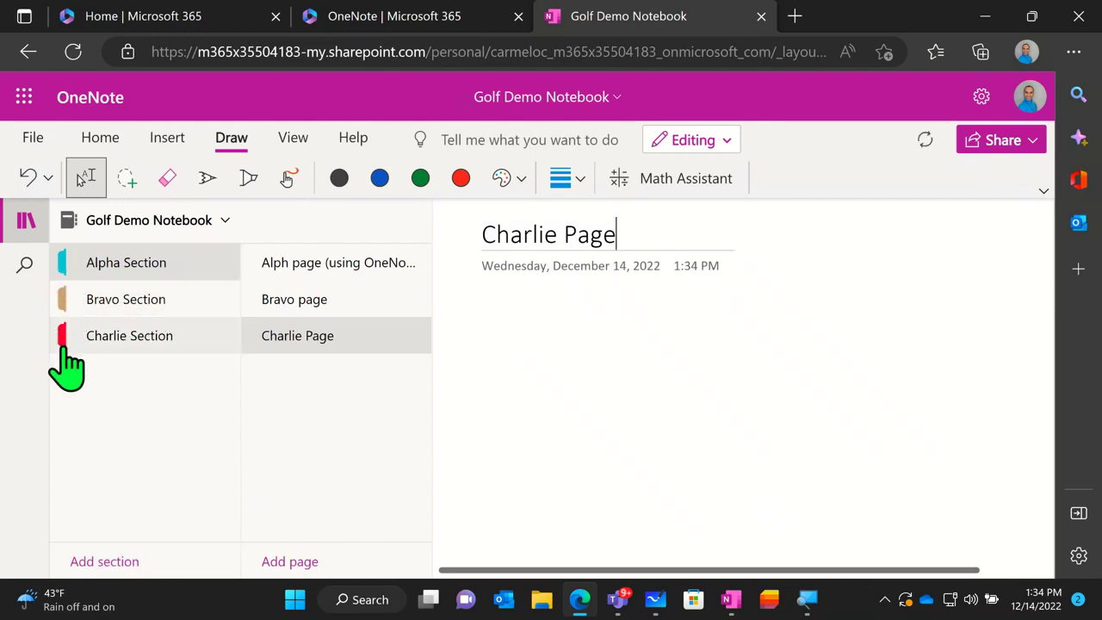
Change the section color of Alpha Section to Blue
right_click(208, 266)
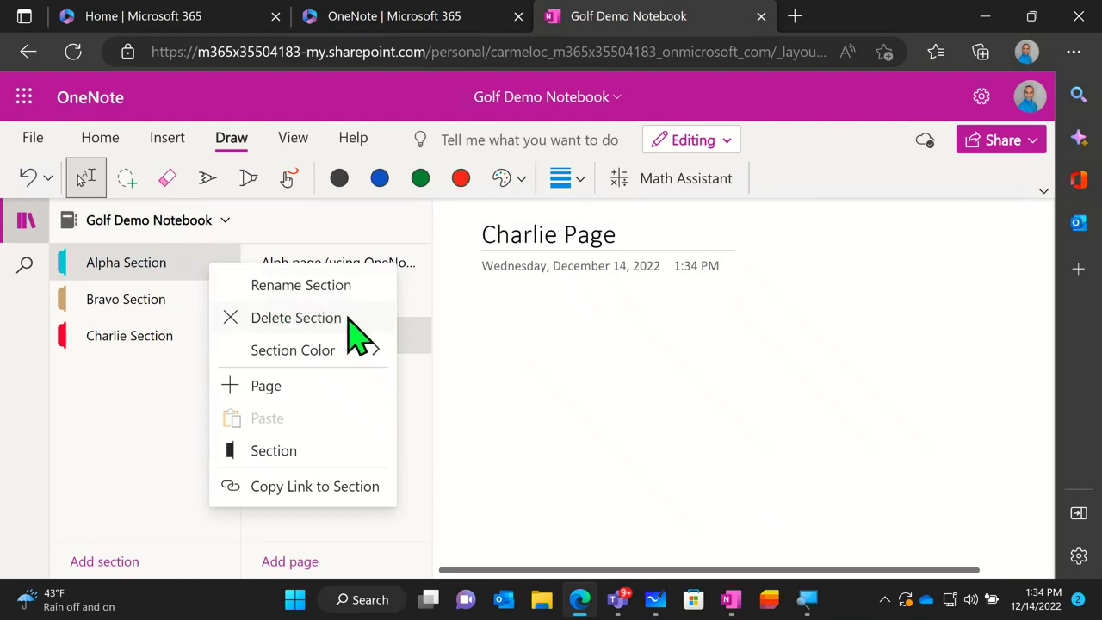
mouse_move(310, 353)
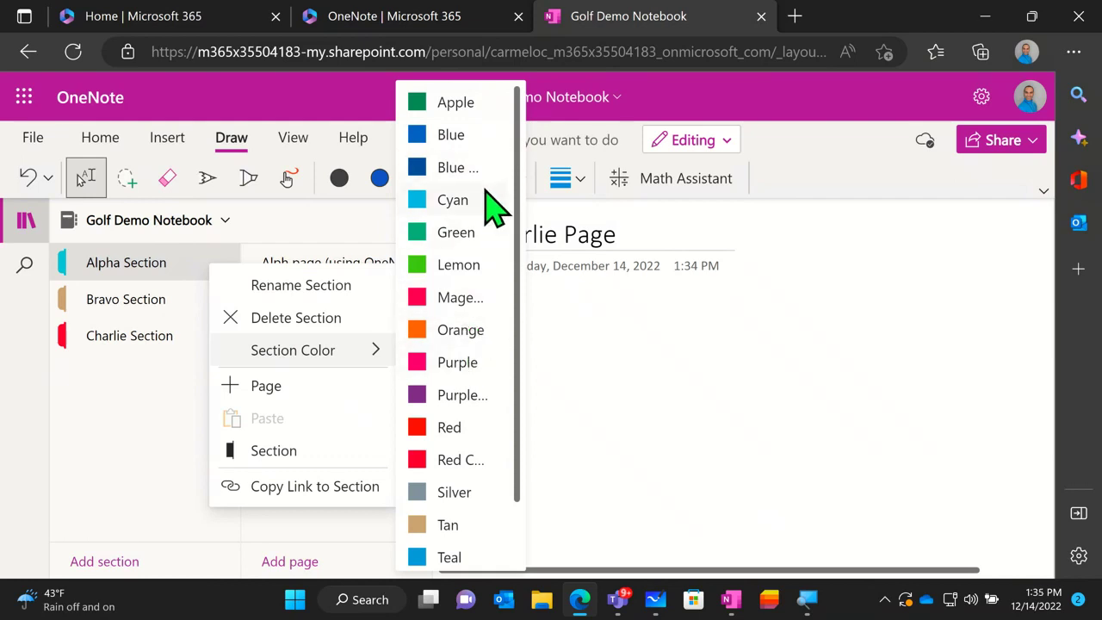
scroll(486, 215, down, 2)
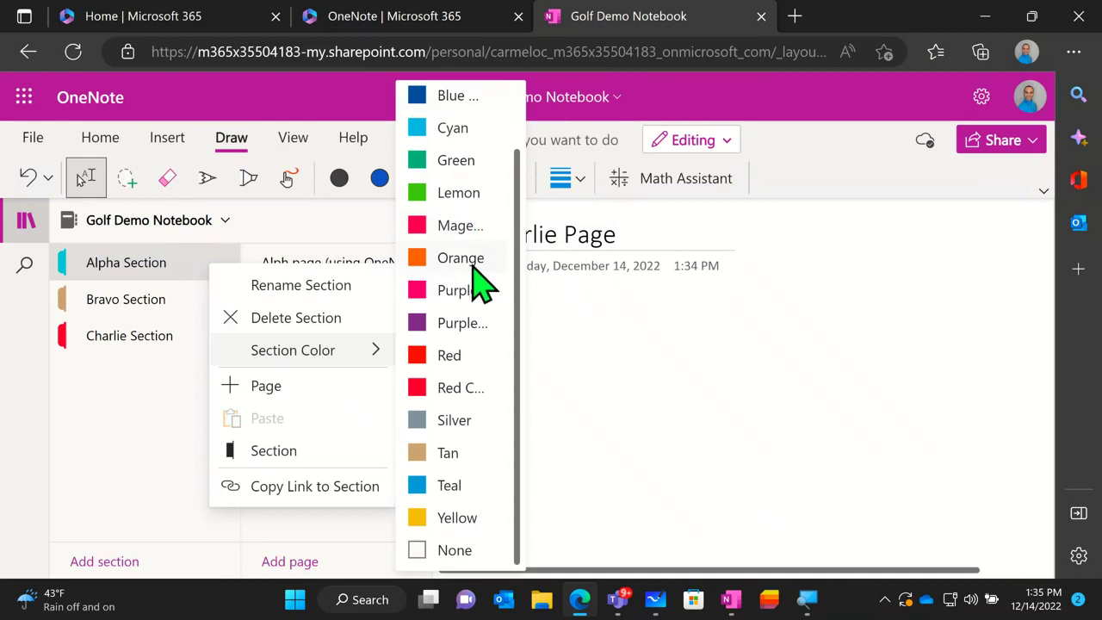
scroll(469, 370, up, 1)
scroll(477, 392, up, 1)
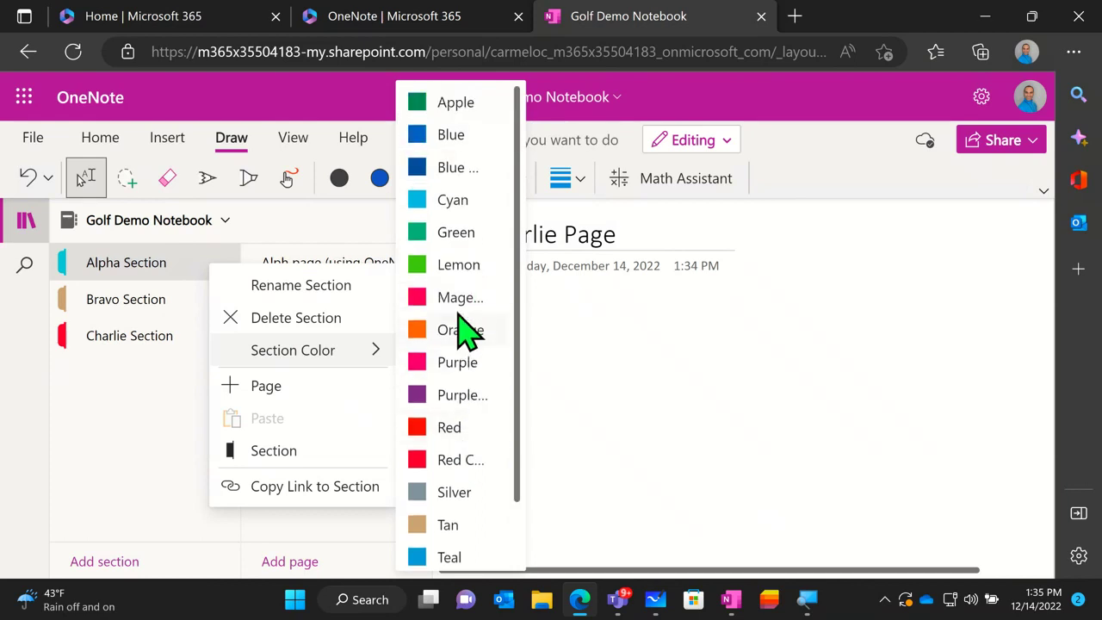
click(447, 138)
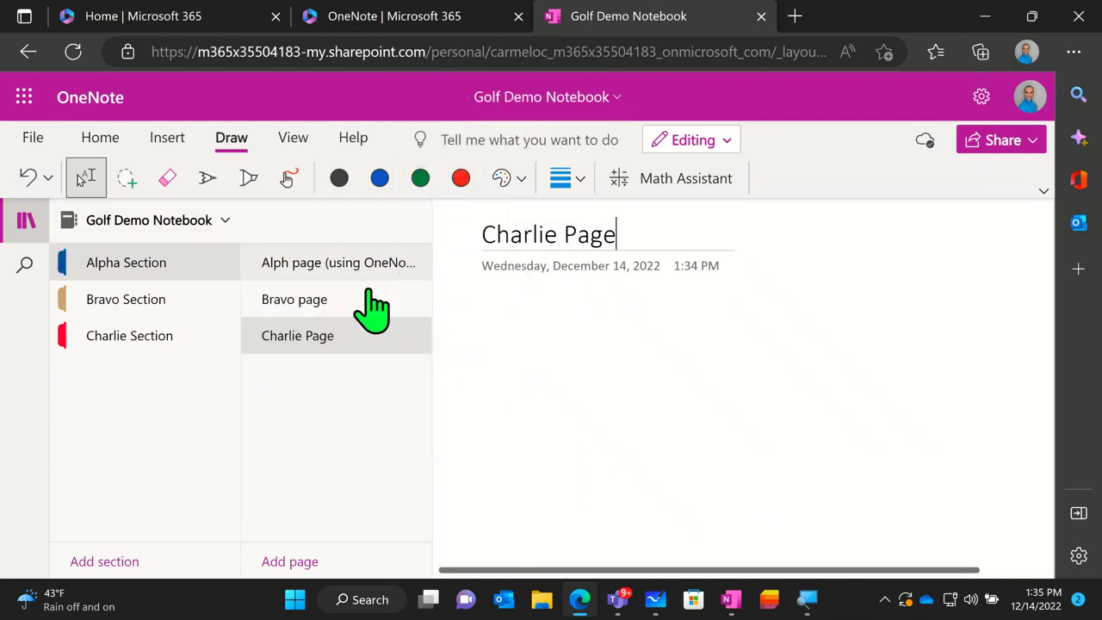
Change the section color of Bravo Section to Green
right_click(129, 301)
mouse_move(267, 387)
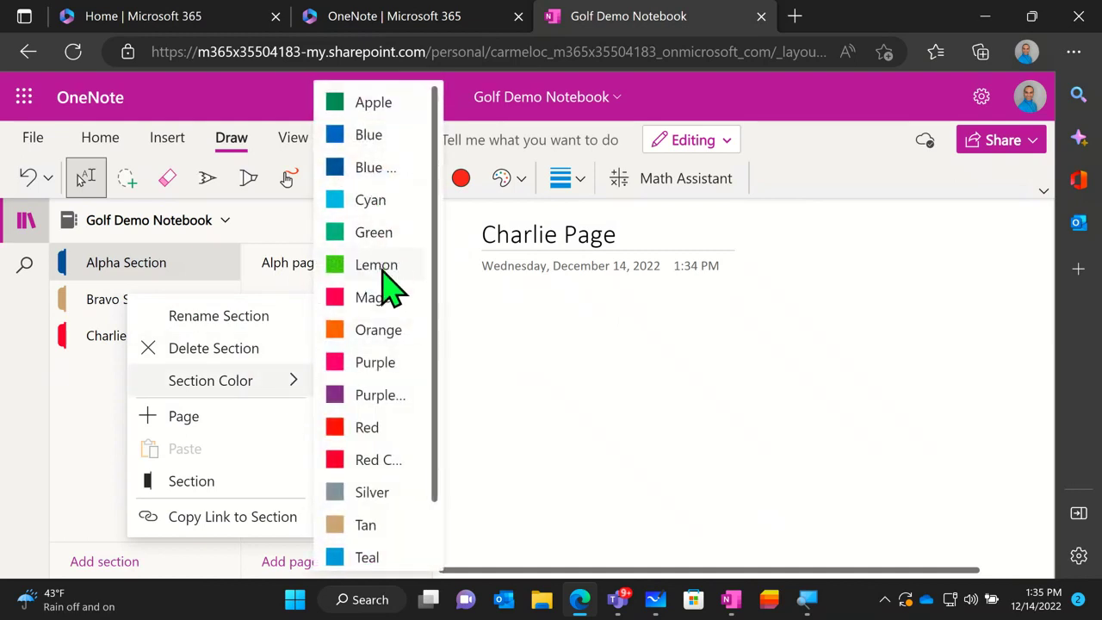
click(332, 239)
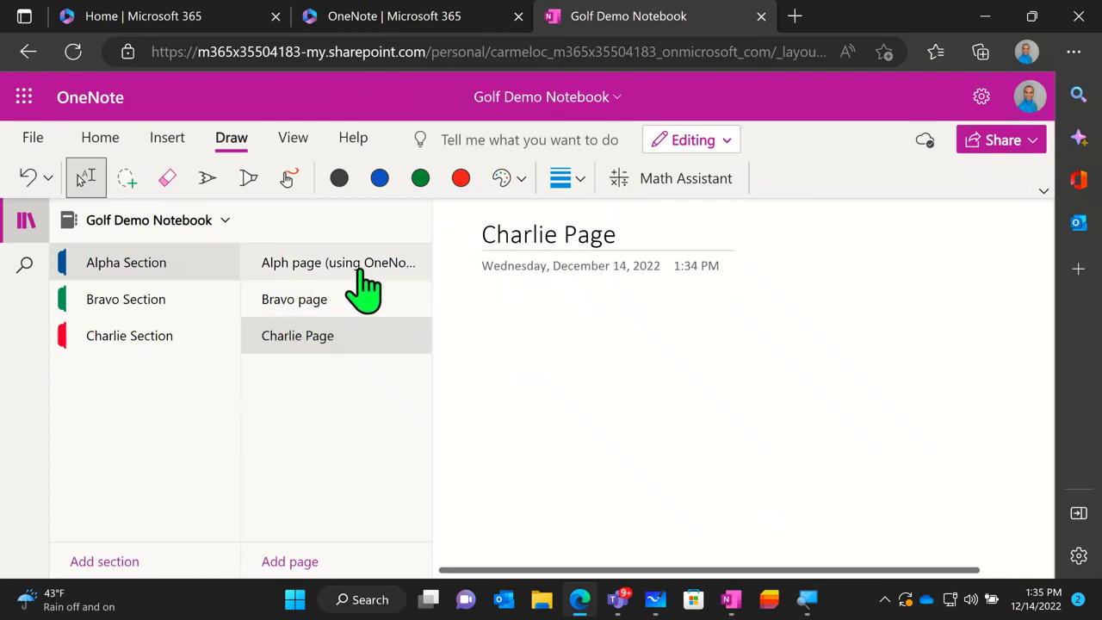
Make Bravo page a subpage of the first page in Alpha Section
right_click(411, 274)
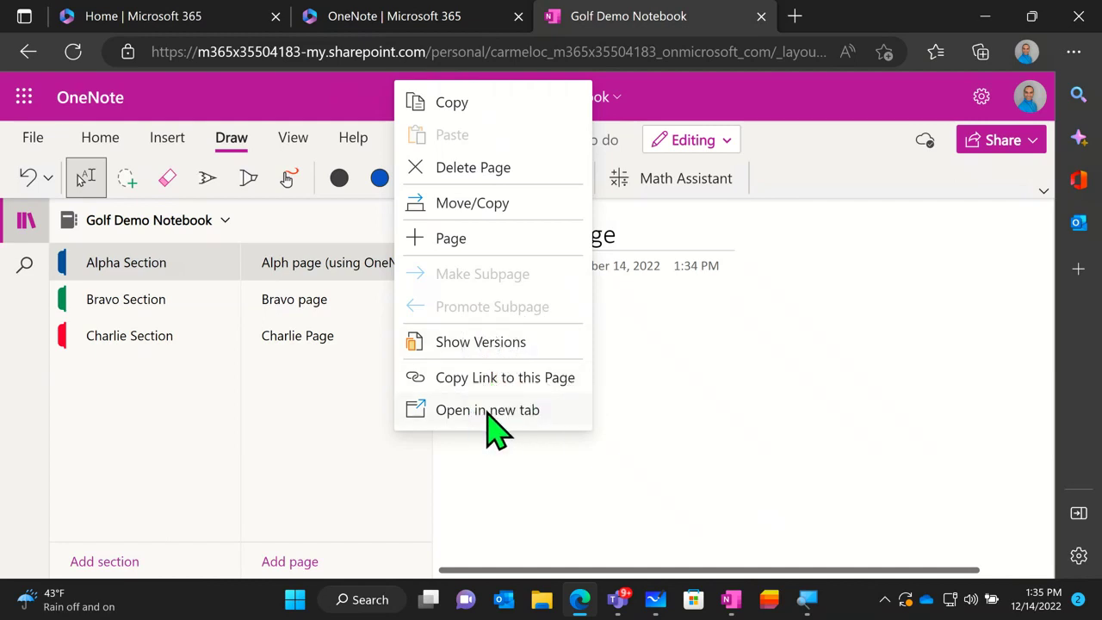
click(331, 422)
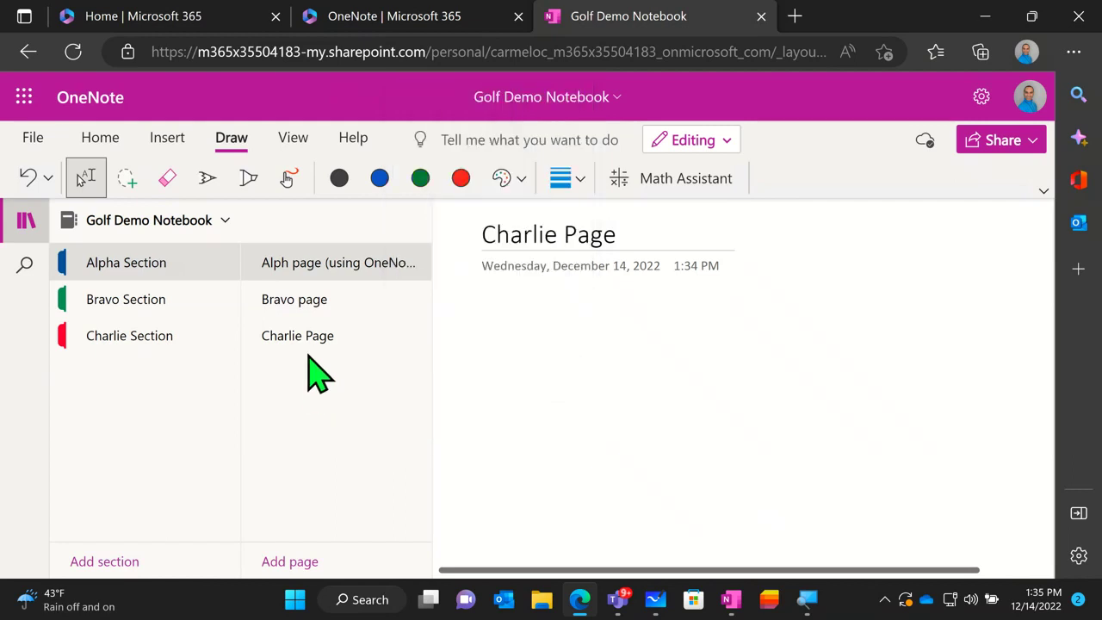
right_click(368, 317)
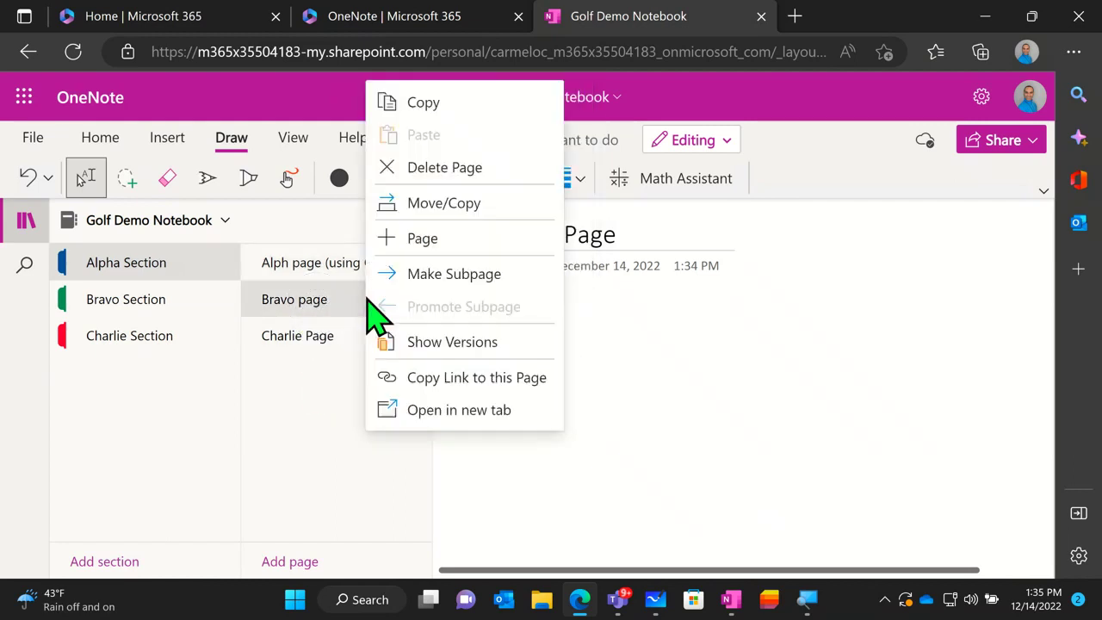
click(463, 275)
click(418, 276)
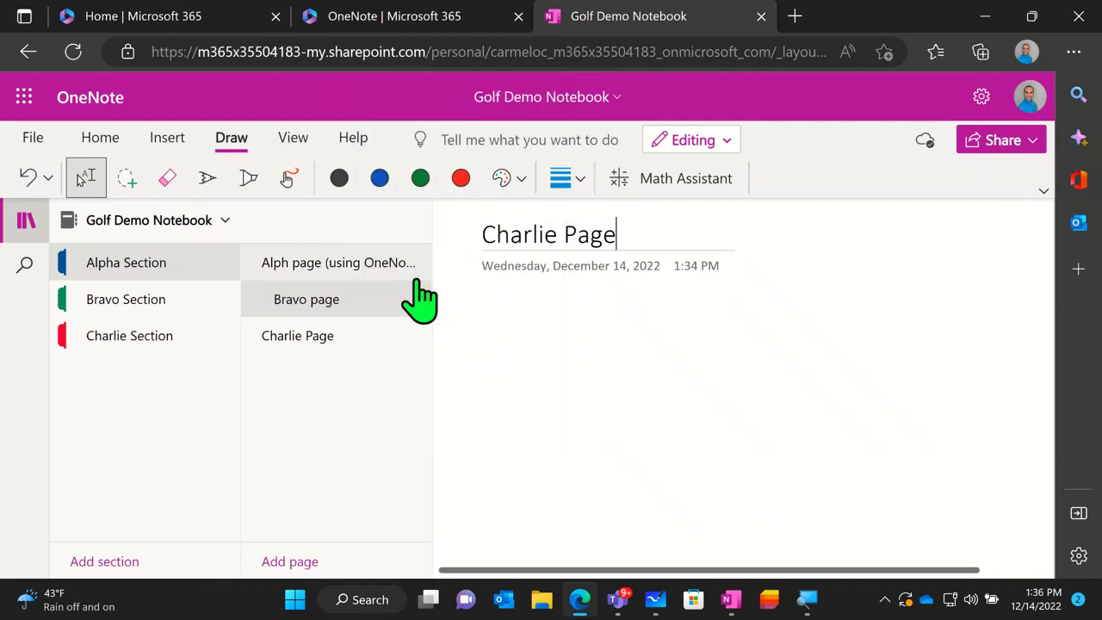
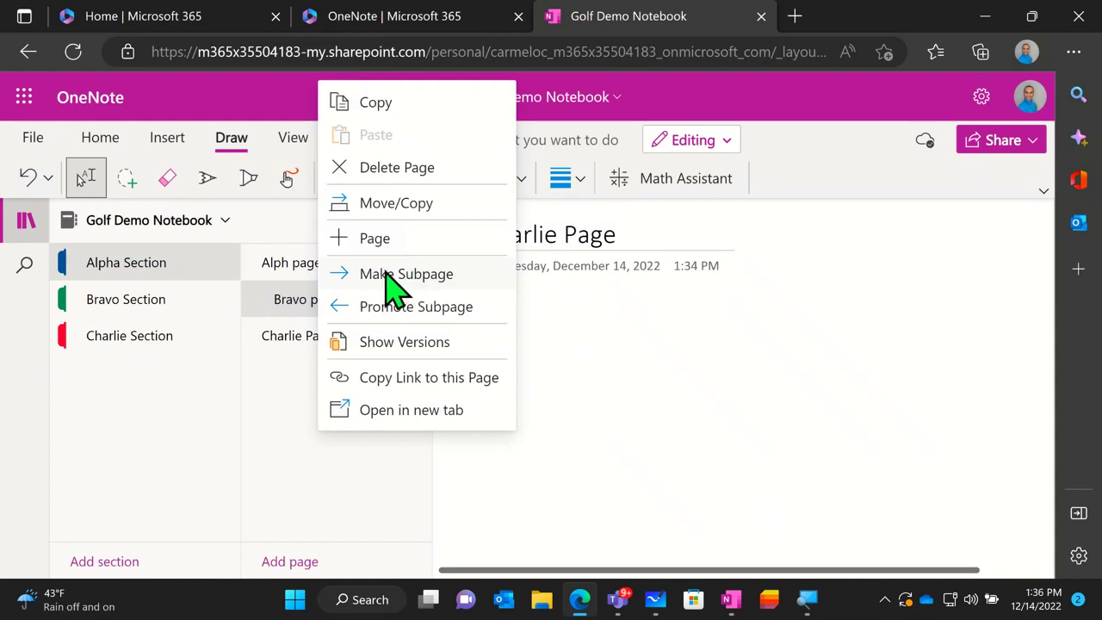
Demote Charlie Page by two subpage levels so that it nests beneath Bravo page
click(280, 383)
right_click(342, 348)
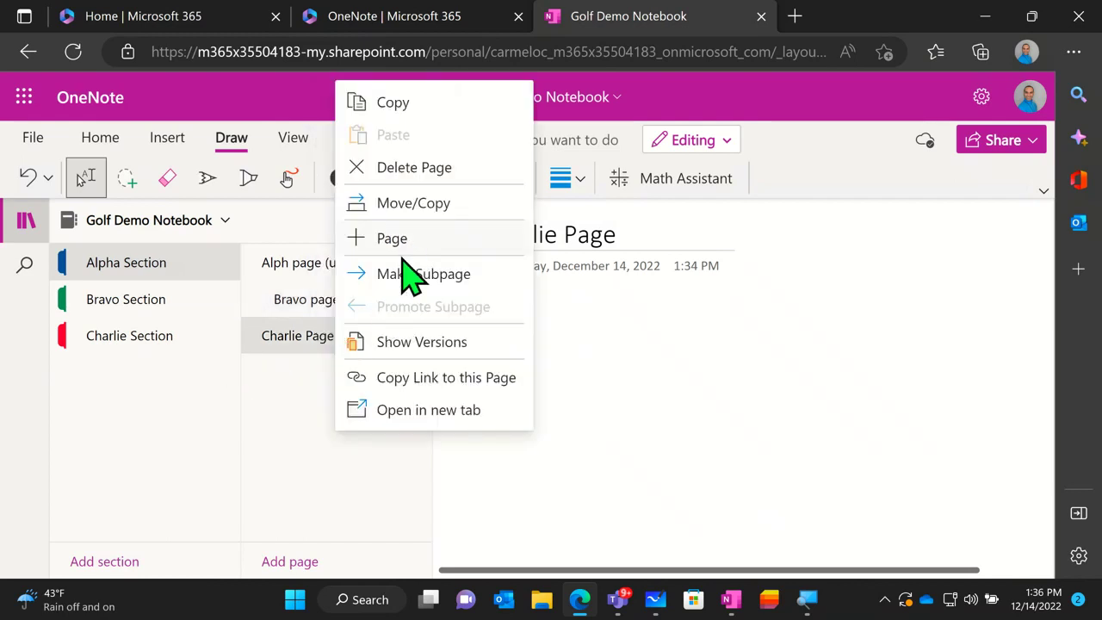
click(400, 274)
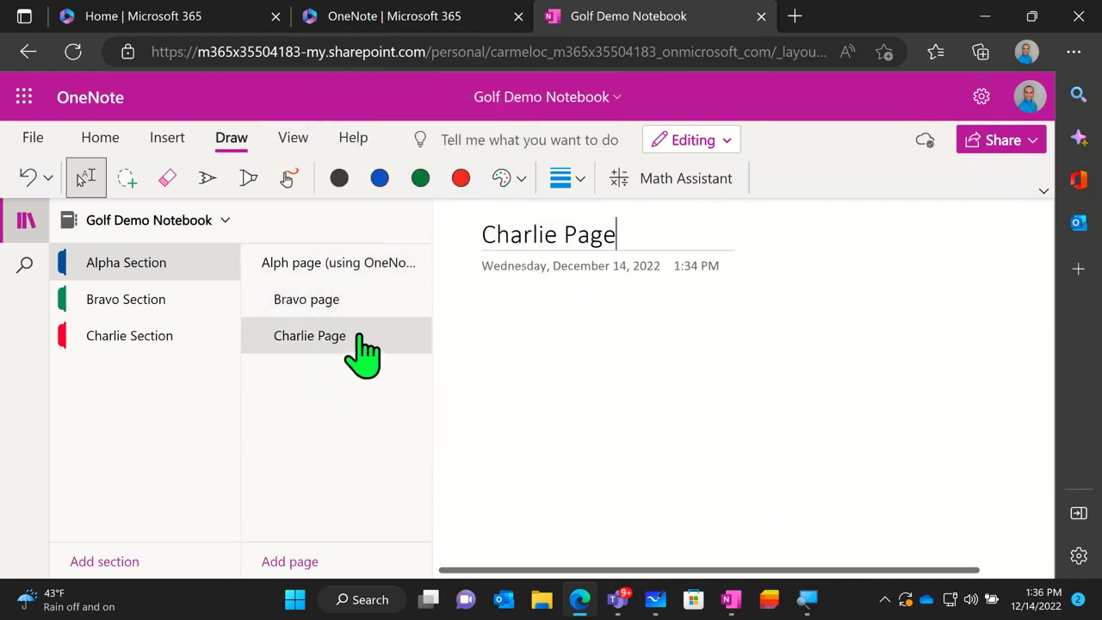
right_click(331, 336)
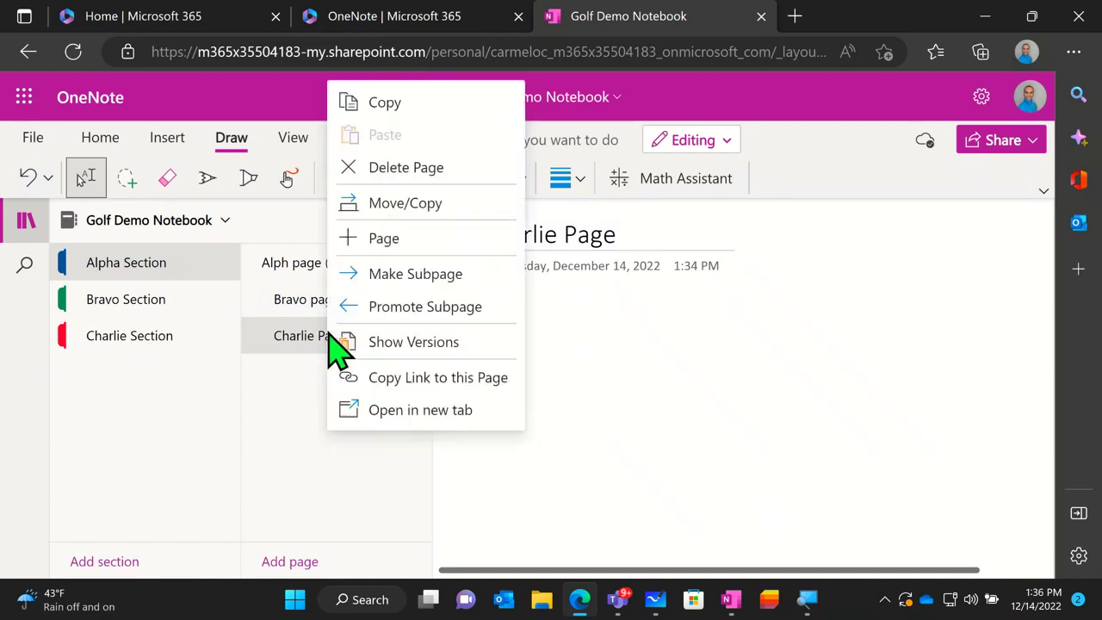
click(402, 273)
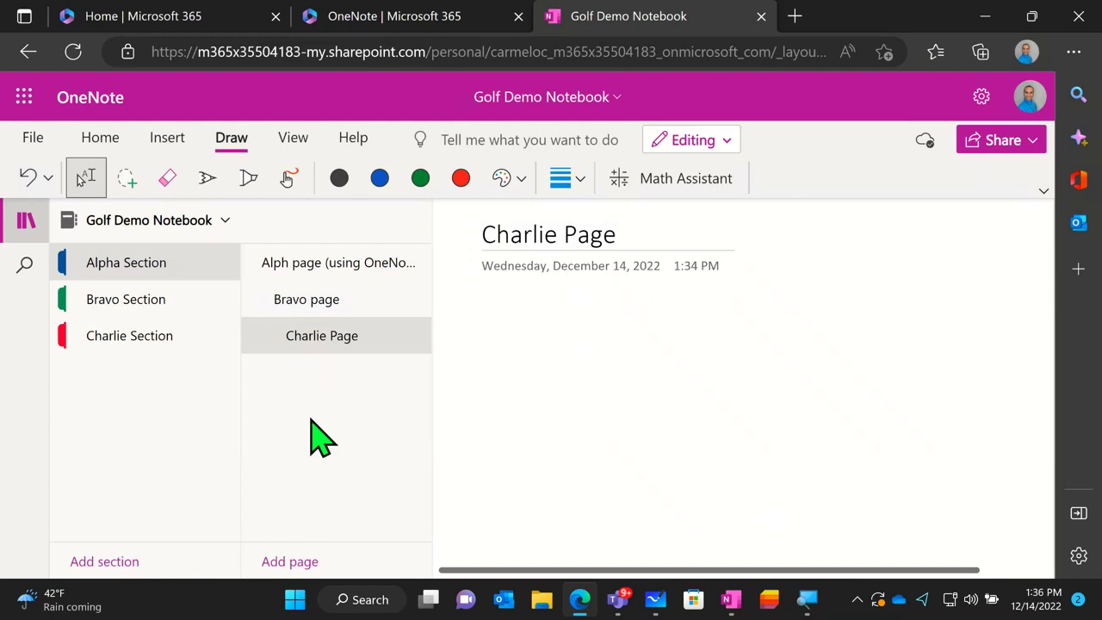
Open the "Alph page (using OneNote)" page and move its typed-text container slightly down the page
click(346, 269)
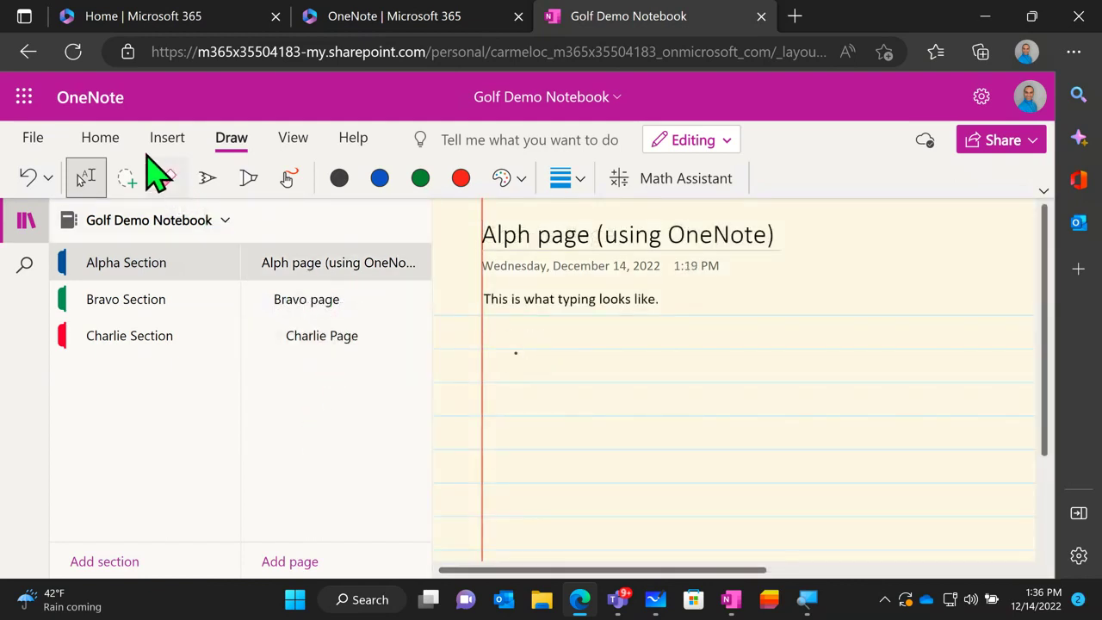
click(93, 142)
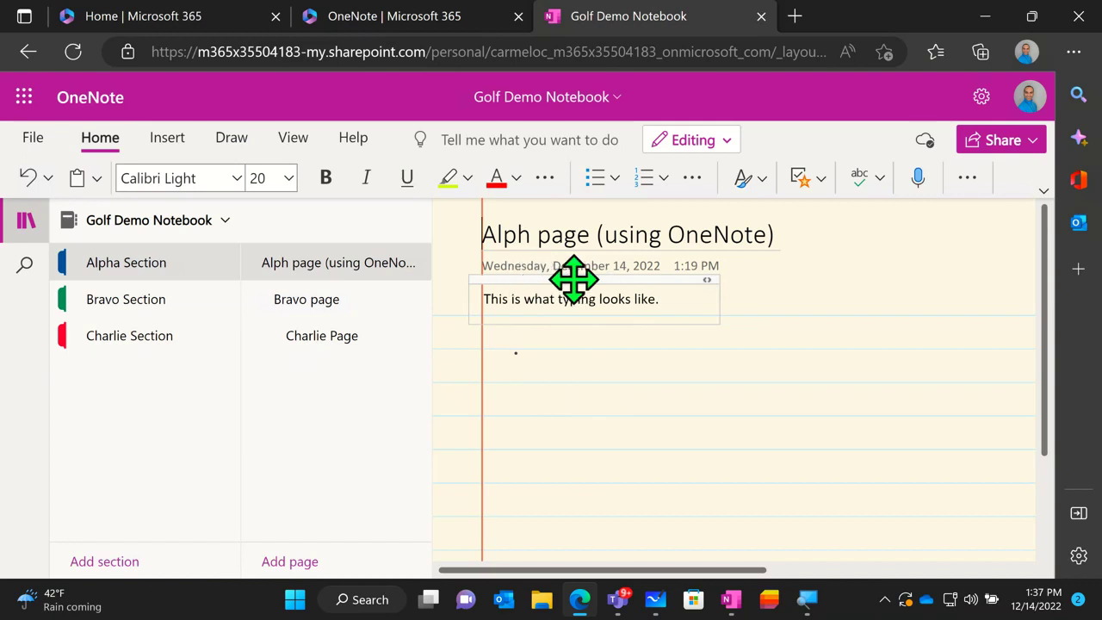
drag(637, 284, 617, 310)
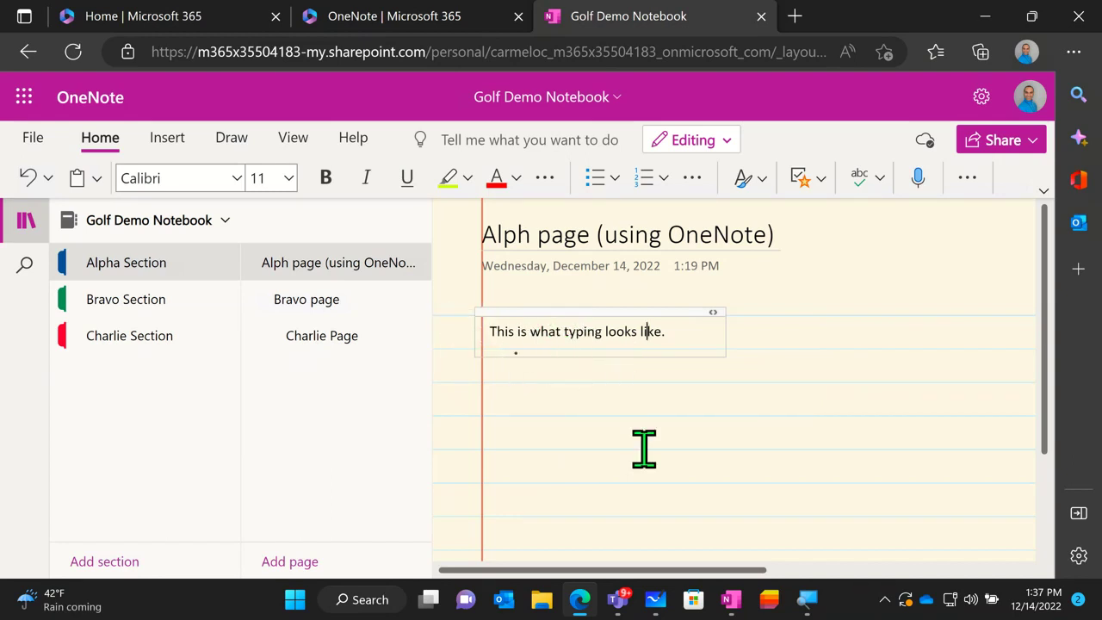
scroll(642, 418, down, 2)
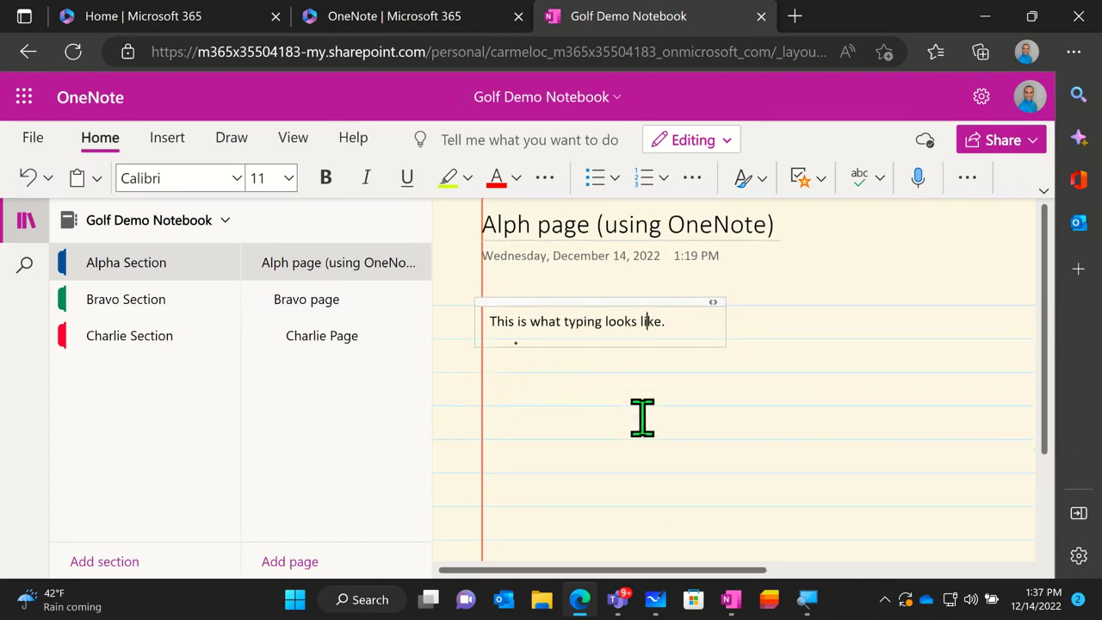
scroll(642, 417, down, 3)
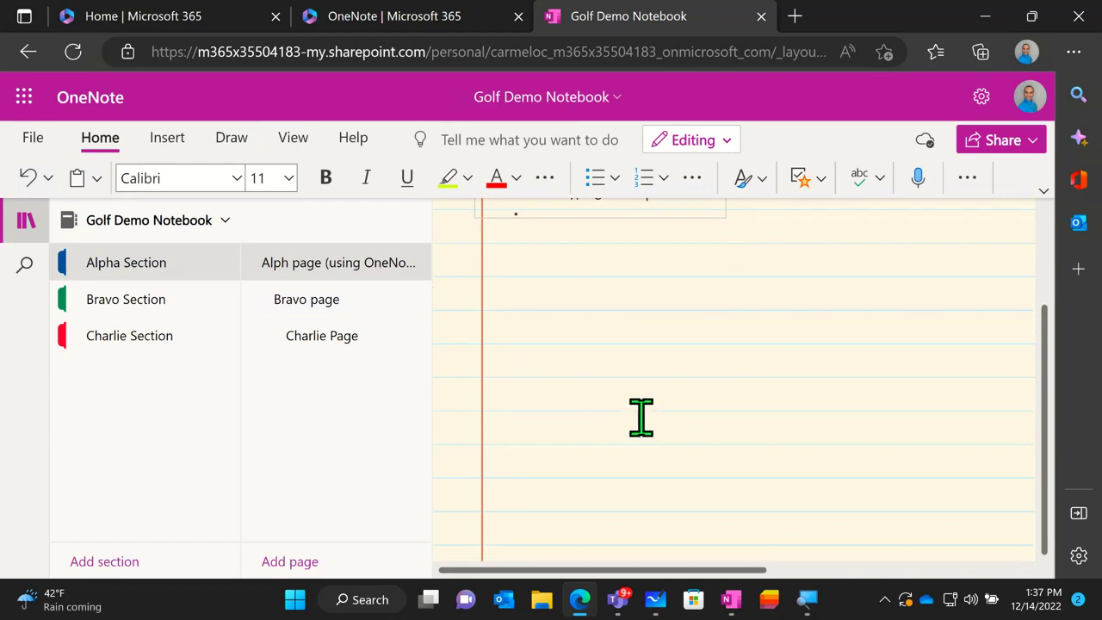
click(162, 142)
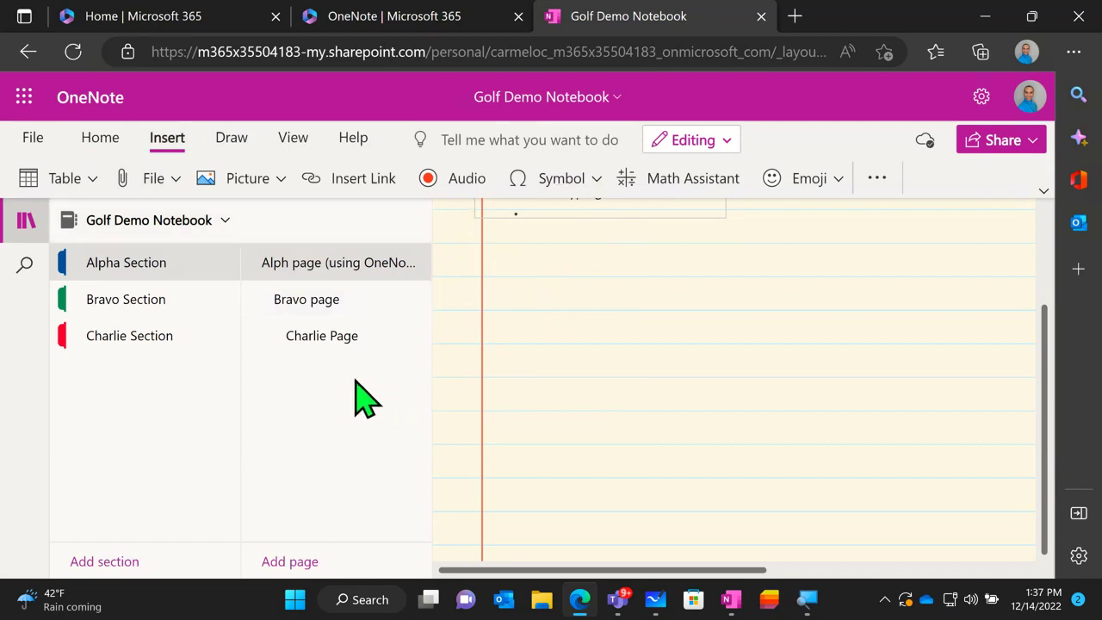
click(92, 183)
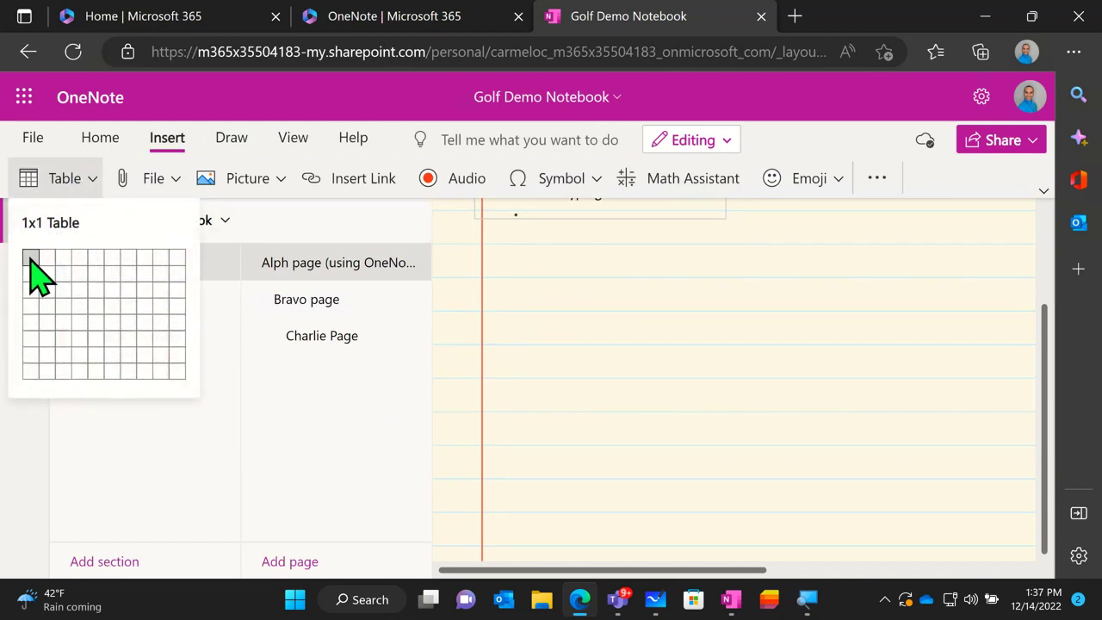
click(82, 307)
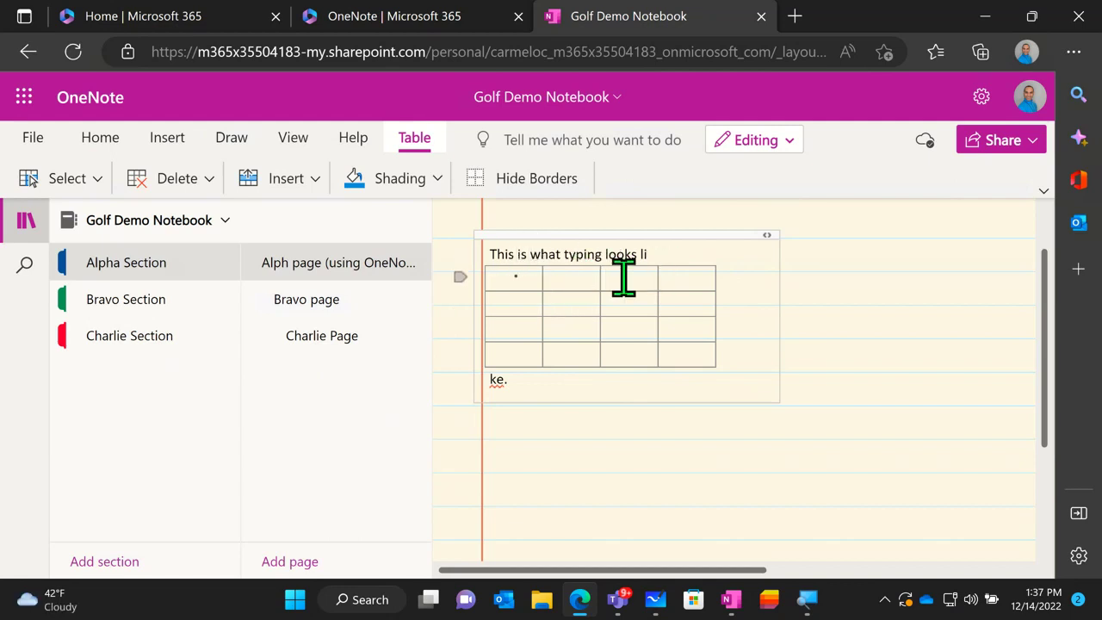
click(109, 146)
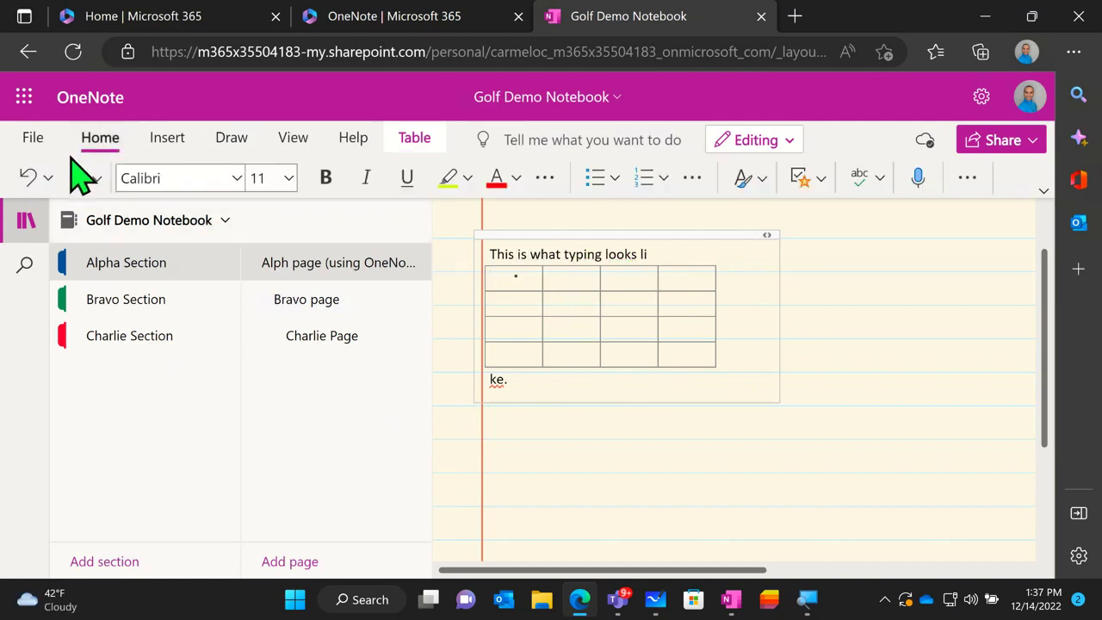
click(29, 178)
Insert a 4x4 table in the blank area below the typed sentence, separate from its text container
click(606, 318)
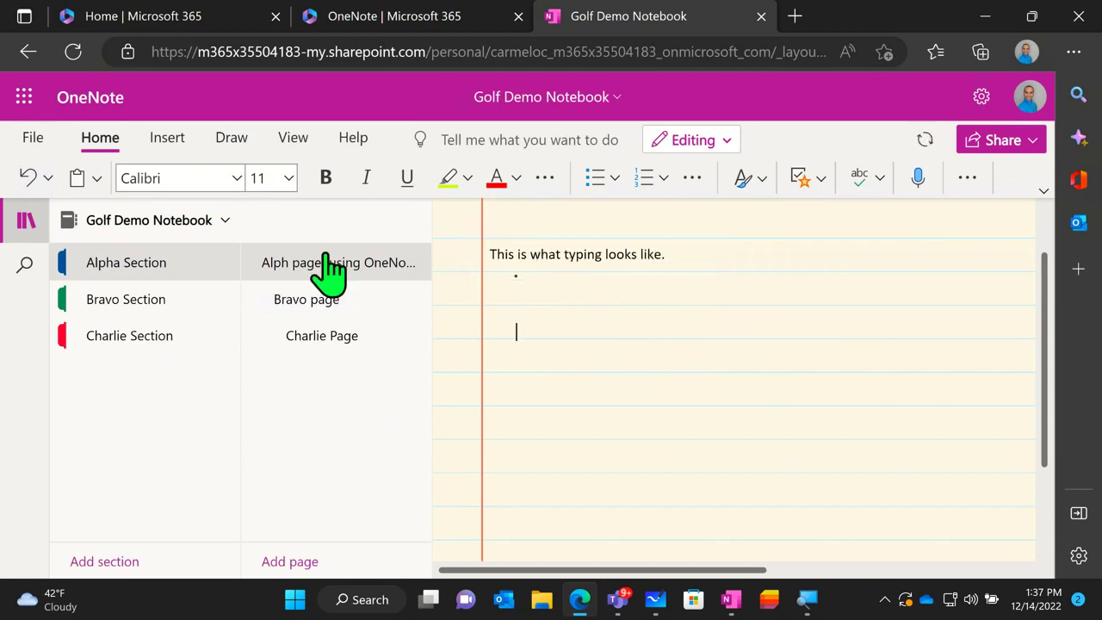
click(512, 398)
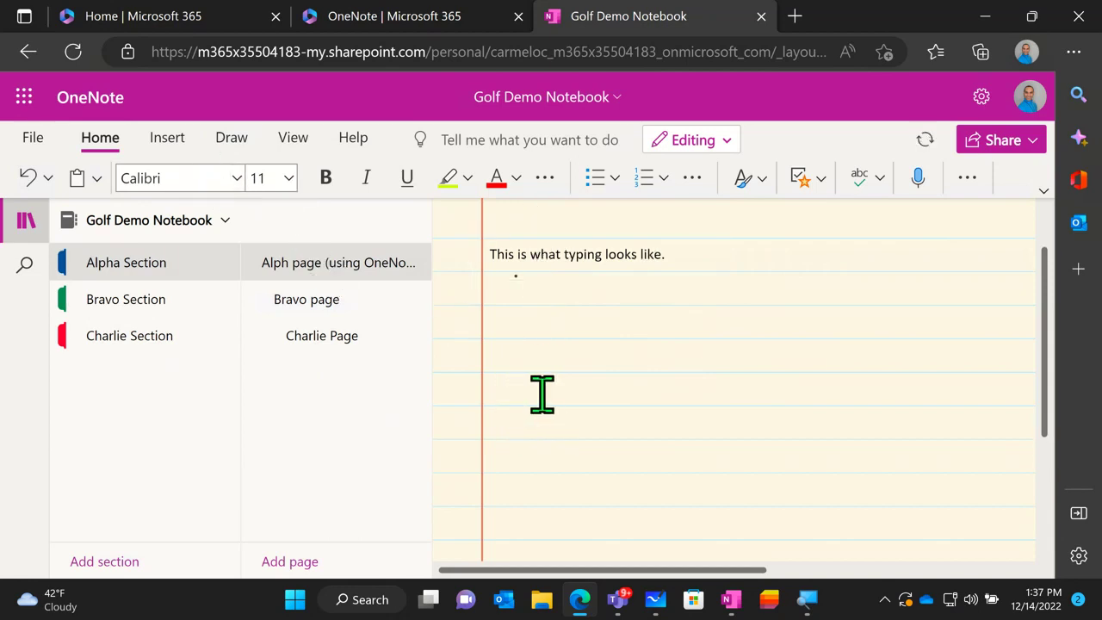
click(153, 141)
click(86, 179)
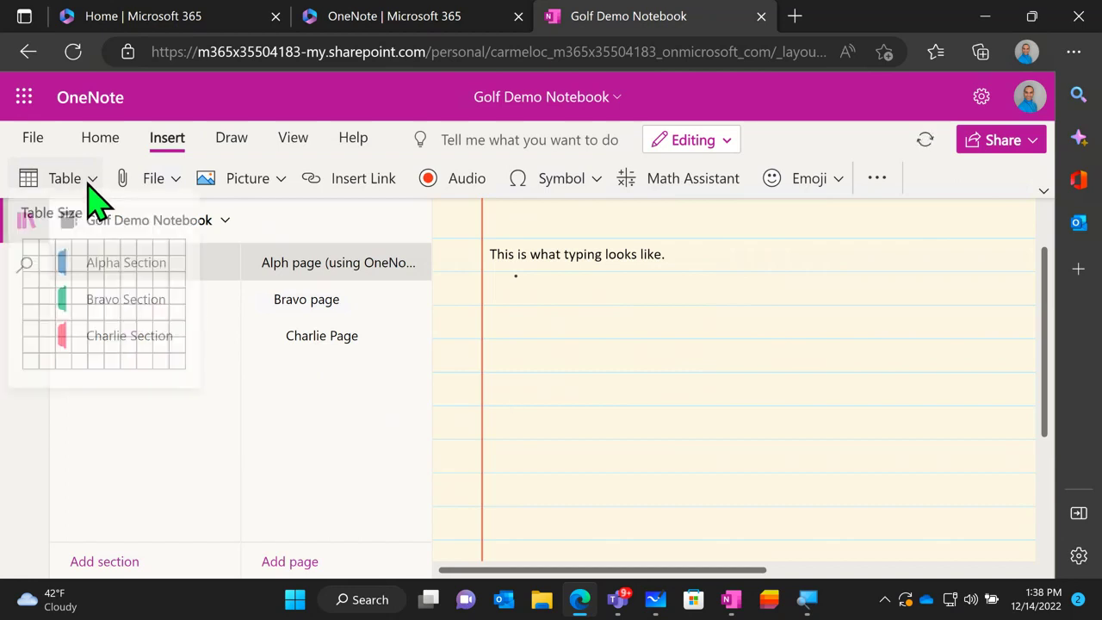
click(82, 303)
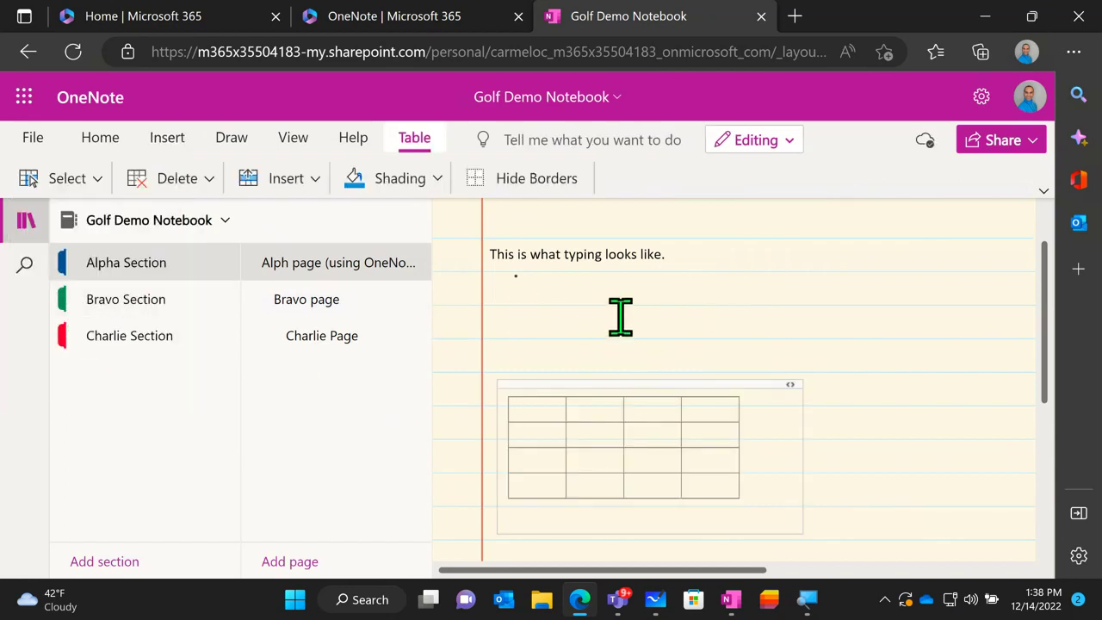
Reposition the 4x4 table's container directly beneath the sentence "This is what typing looks like."
drag(636, 385, 545, 590)
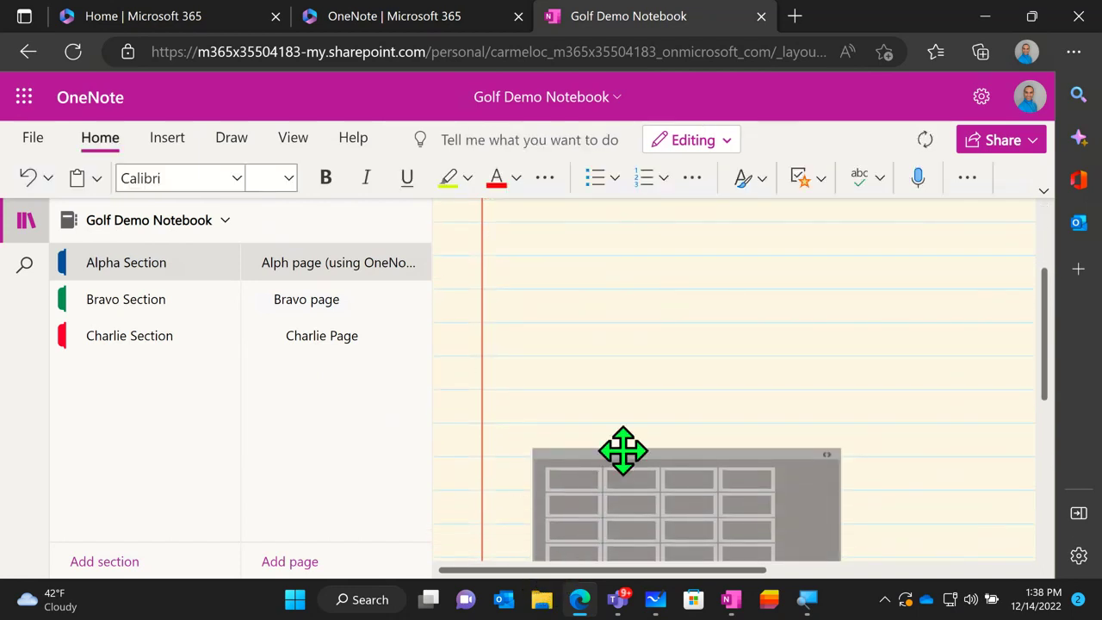
click(680, 291)
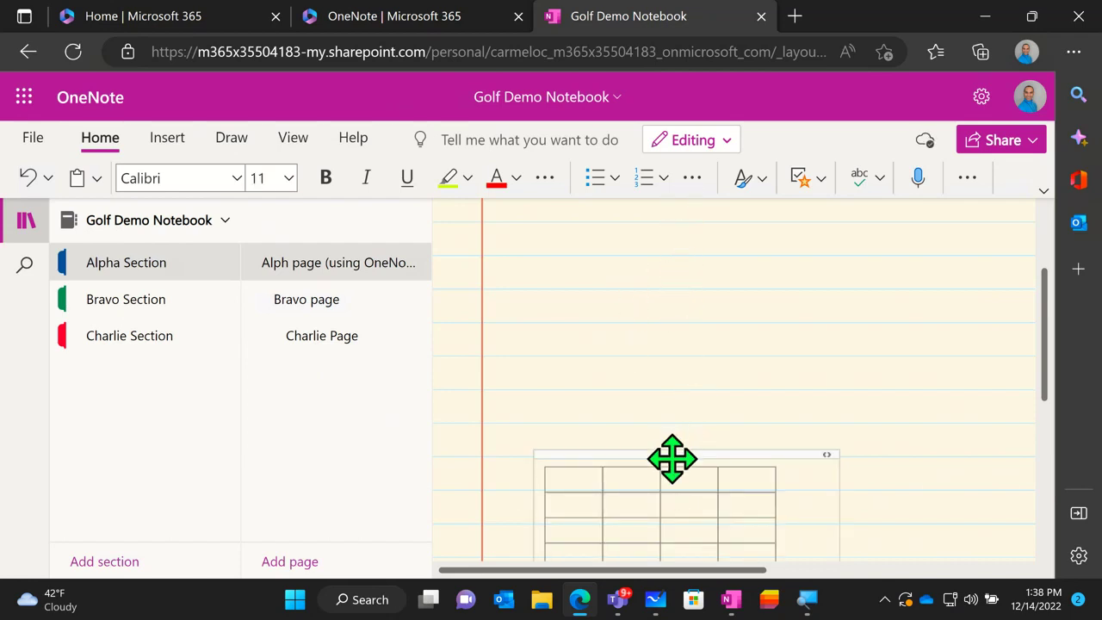
drag(672, 459, 499, 346)
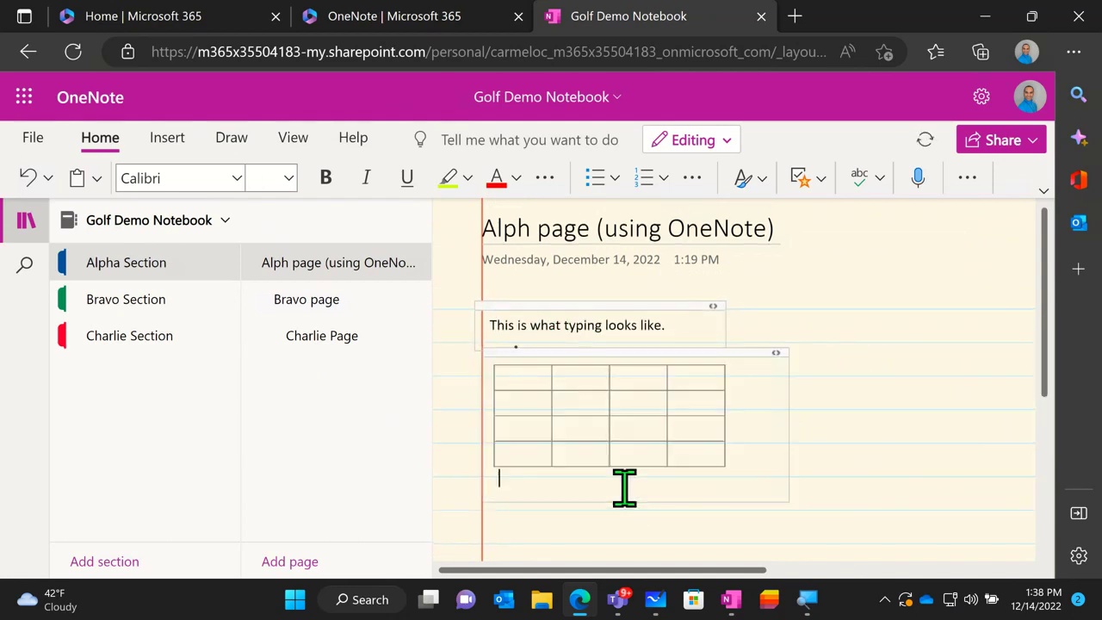
Examine the selection, deletion, insertion and shading options available for the 4x4 table
click(533, 372)
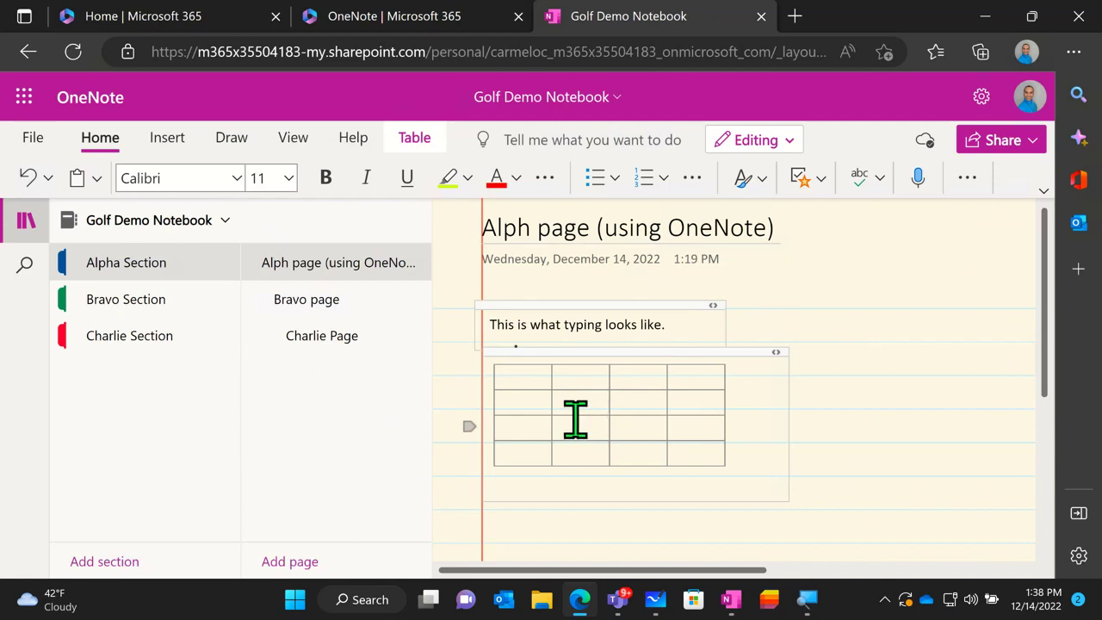
click(415, 139)
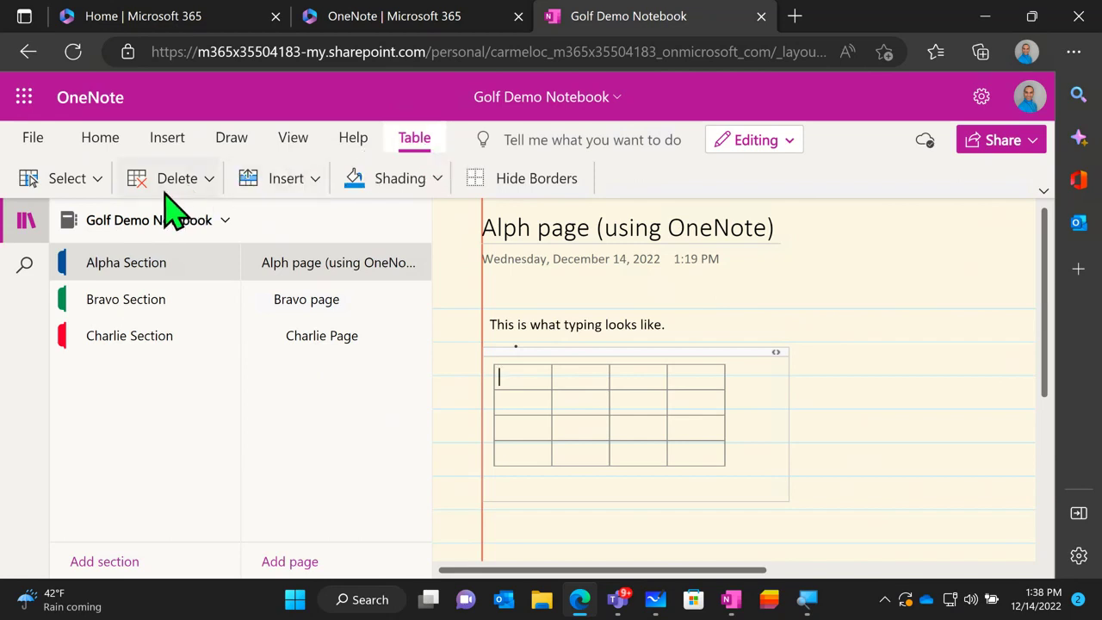
click(95, 188)
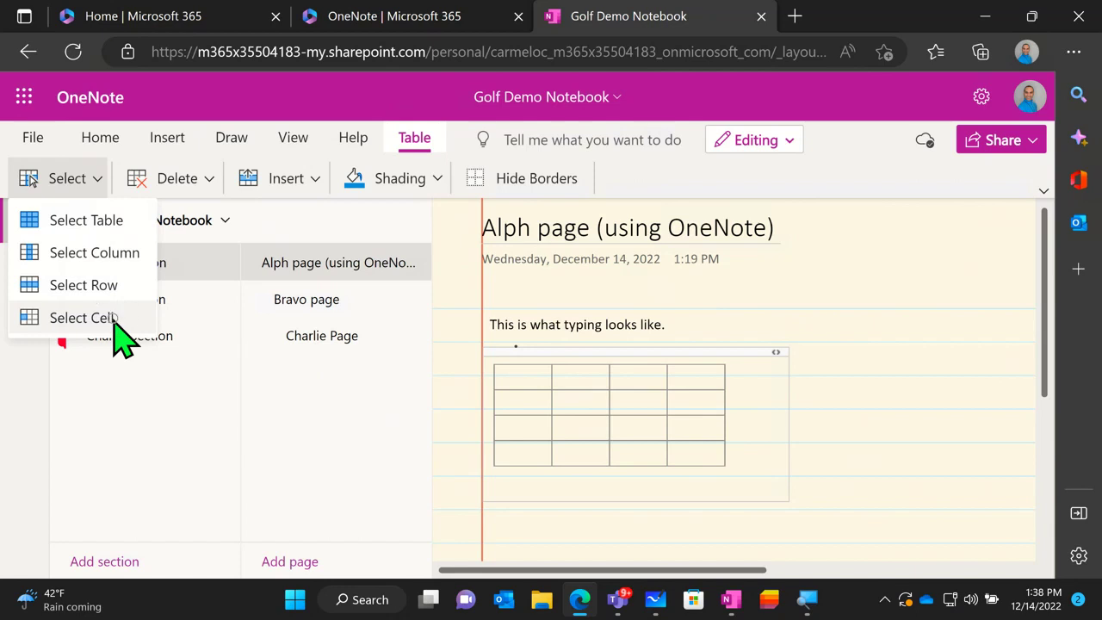
click(209, 191)
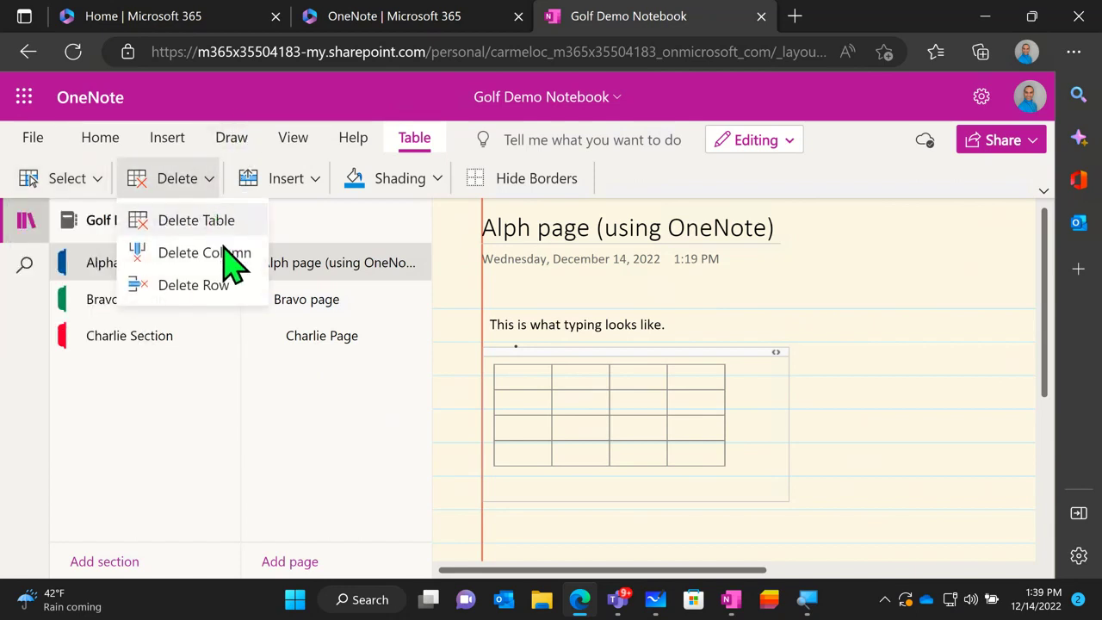
click(306, 188)
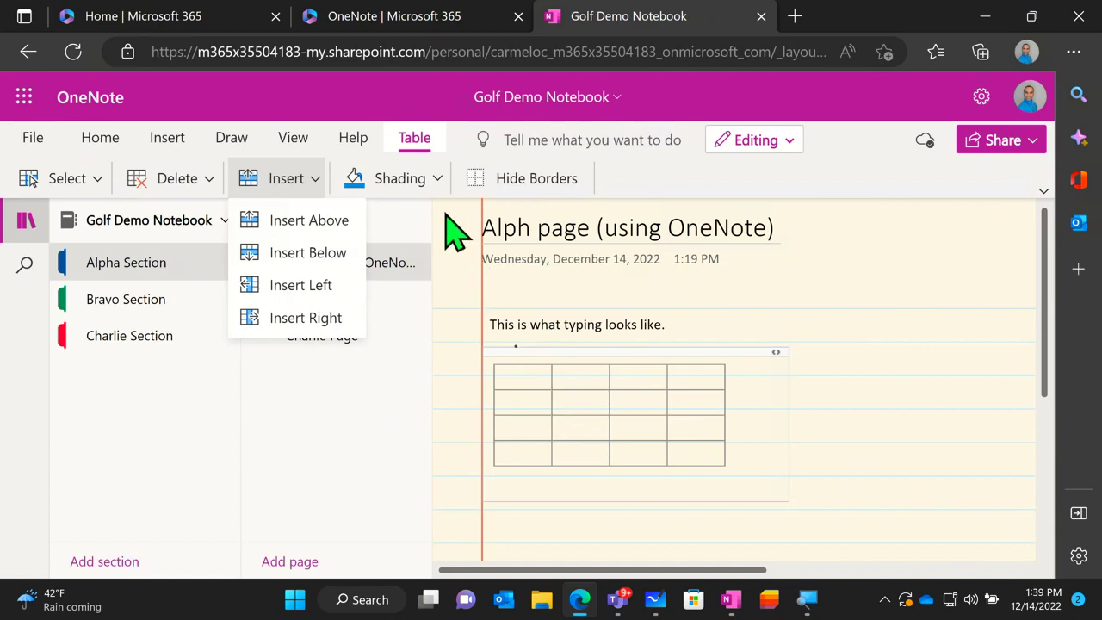
click(437, 179)
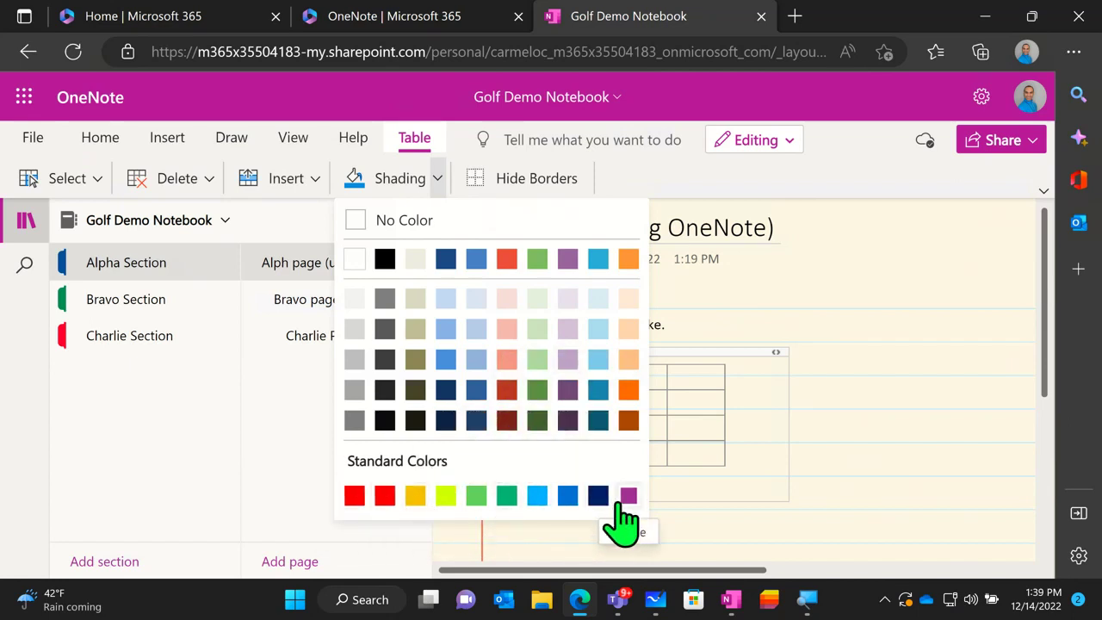
Hide the 4x4 table's borders and show them again
click(489, 181)
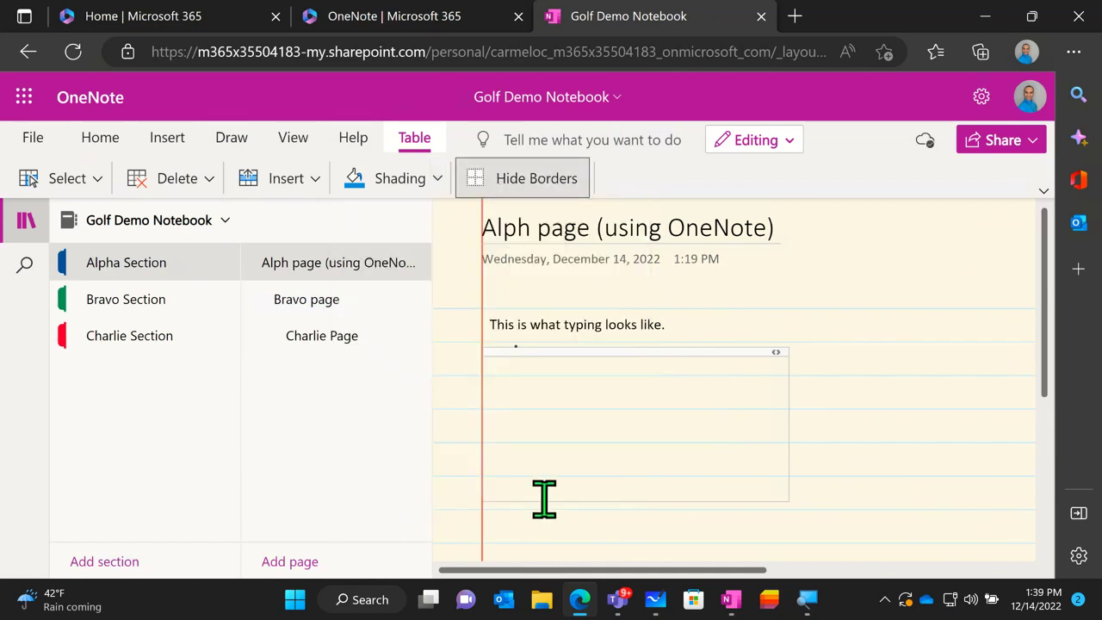
click(549, 191)
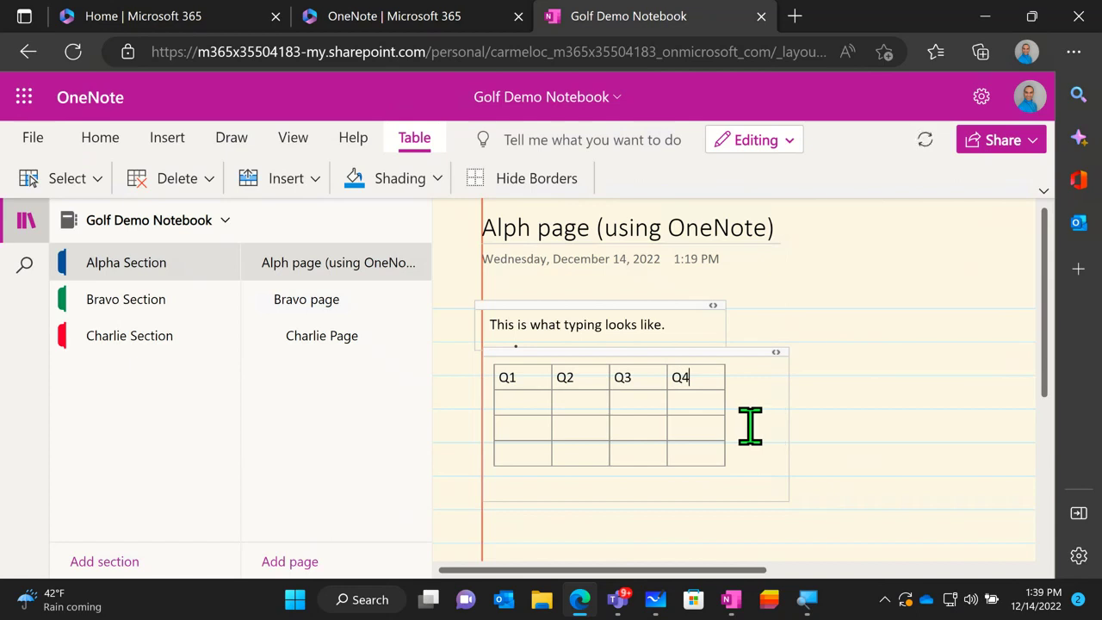
Enter Budget, Sales and Returns in the three first-column cells beneath Q1
click(521, 401)
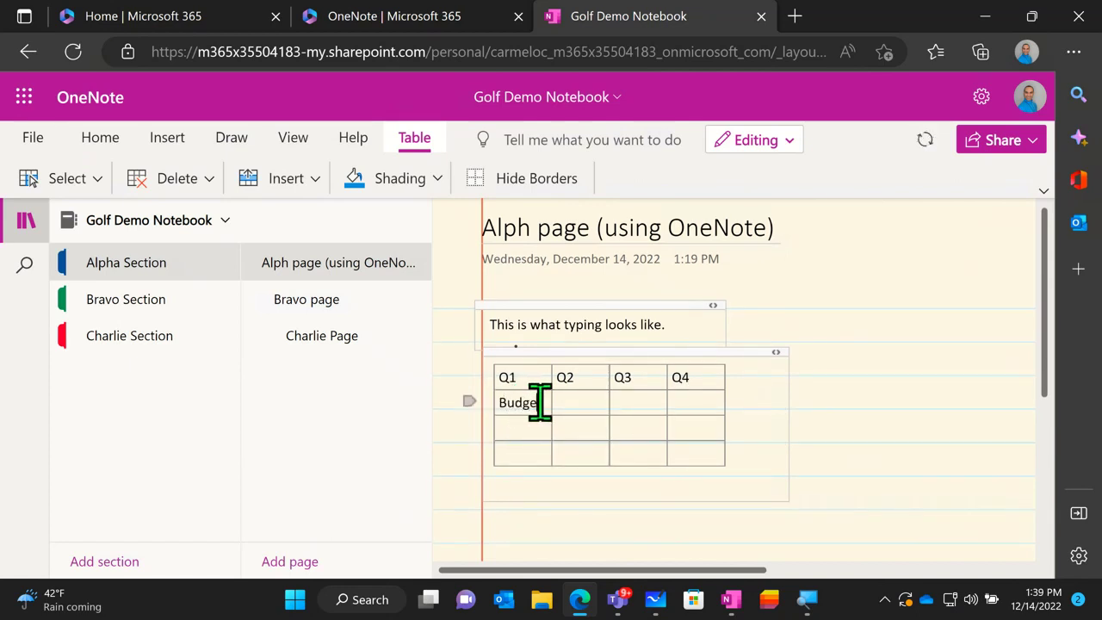
click(526, 427)
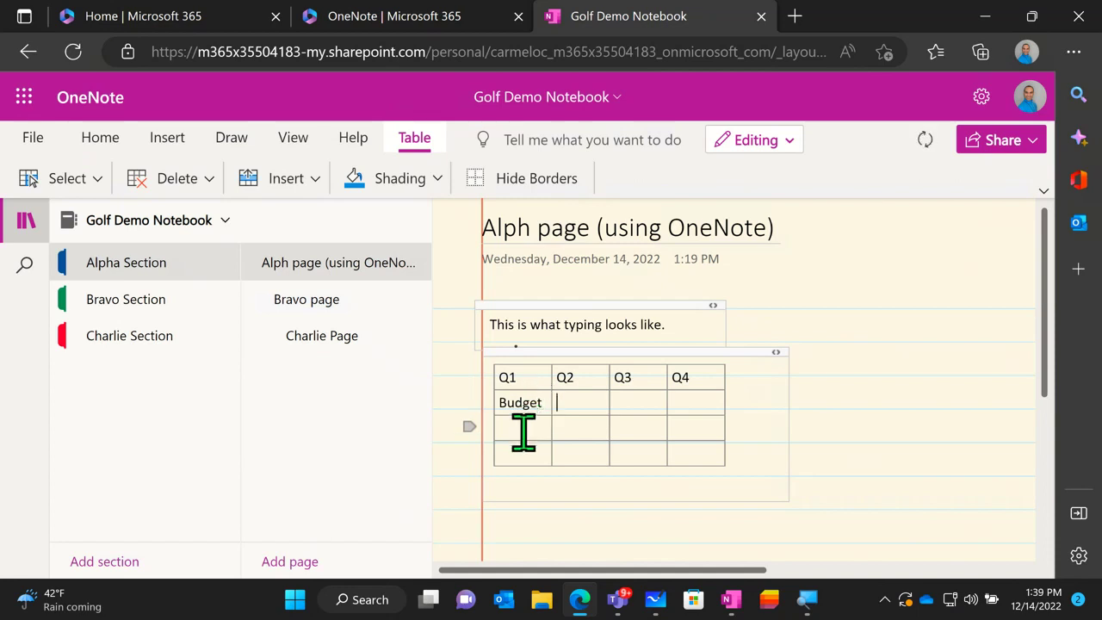
click(522, 432)
click(518, 454)
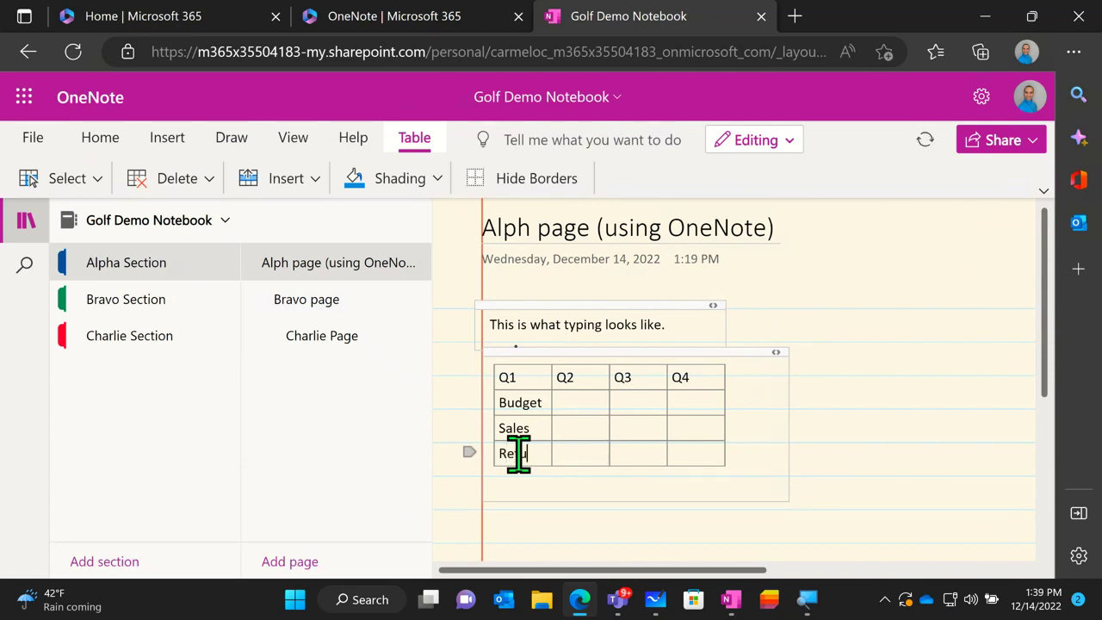
text(Retur)
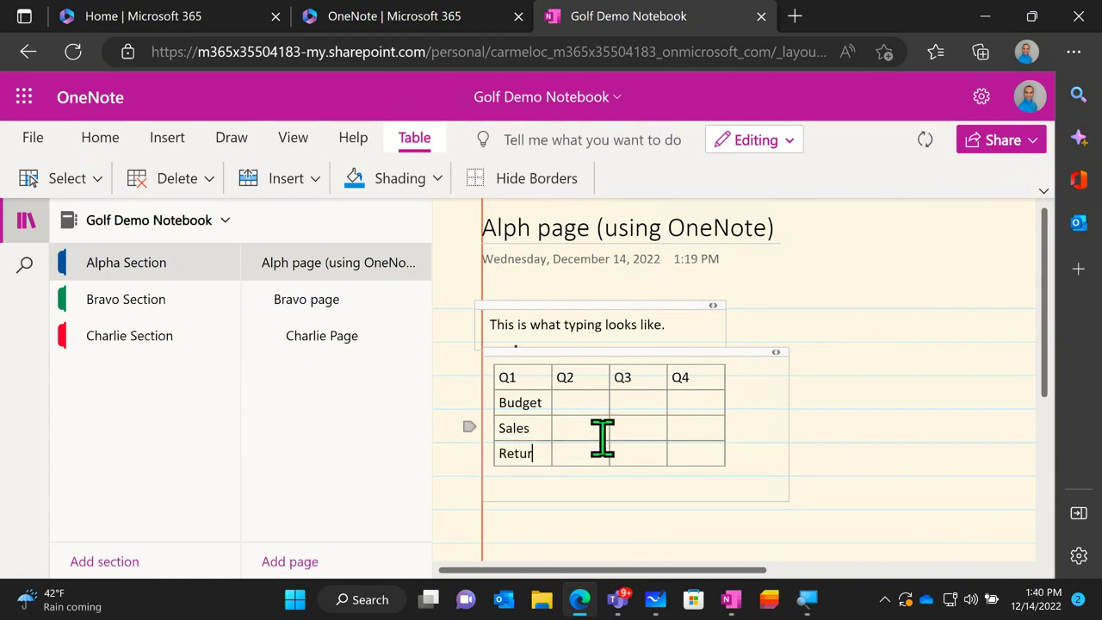
text(ns)
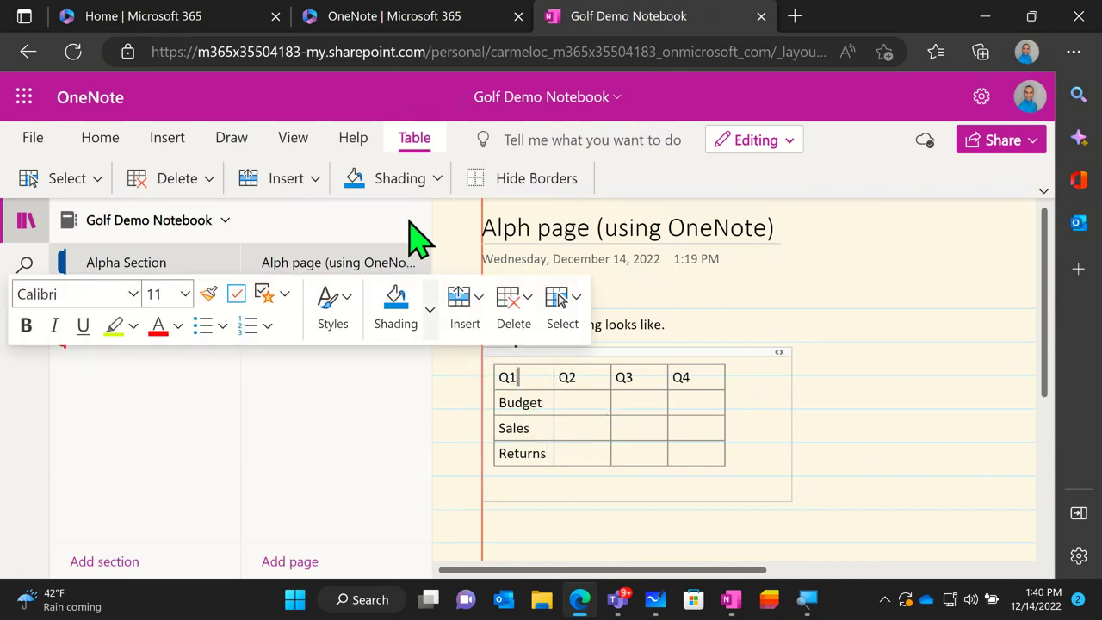
Shade the Q1 cell green and extend the same shading to the table's whole header row
click(436, 182)
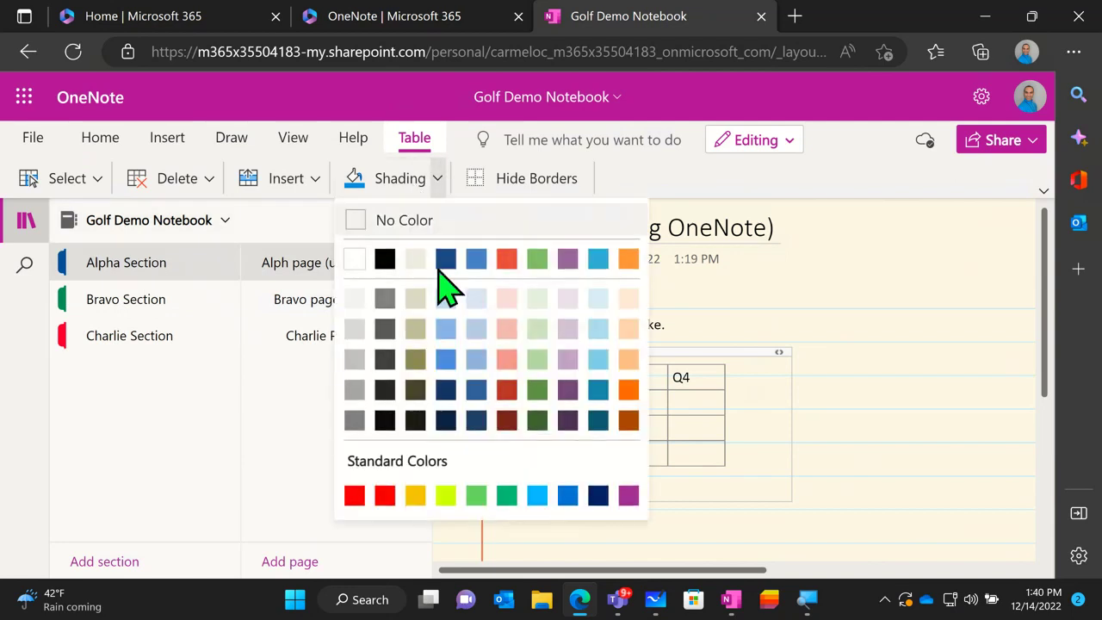
click(506, 495)
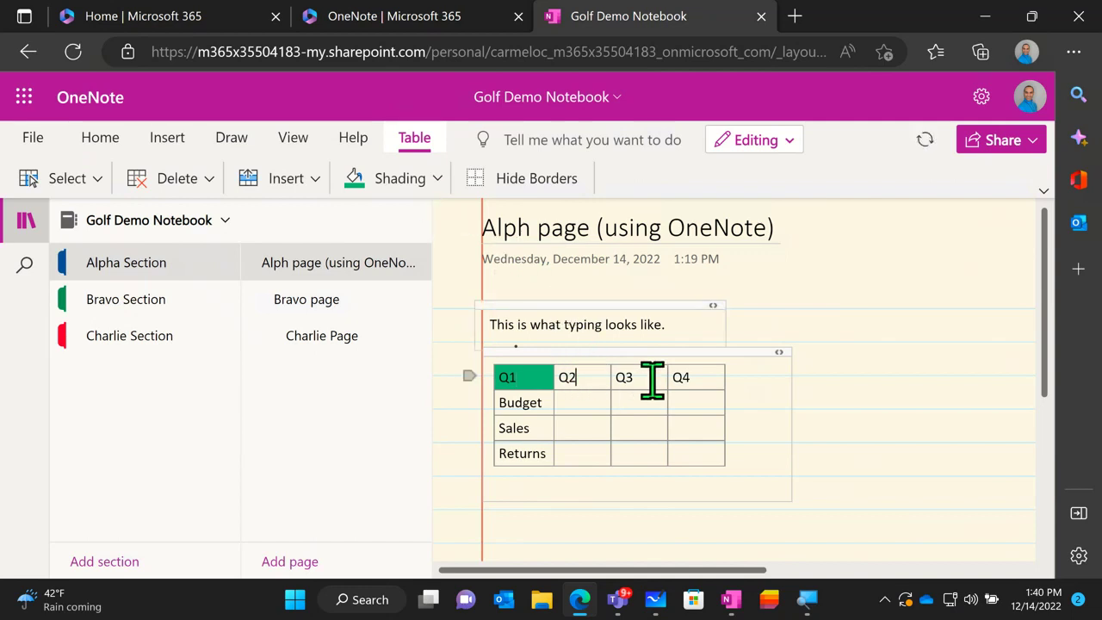
click(103, 180)
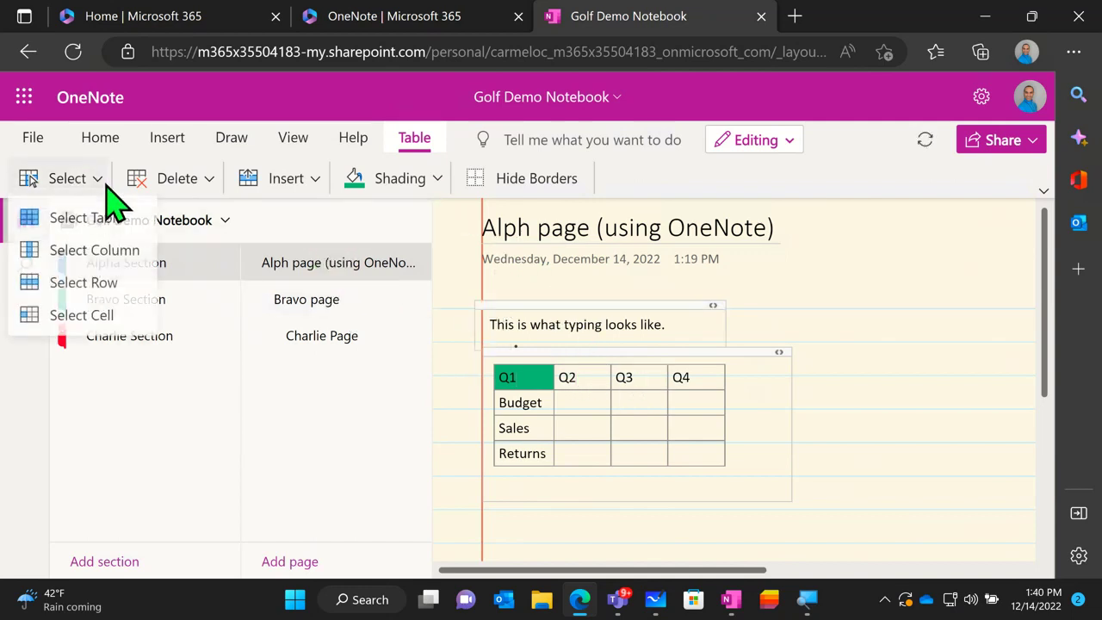
click(109, 285)
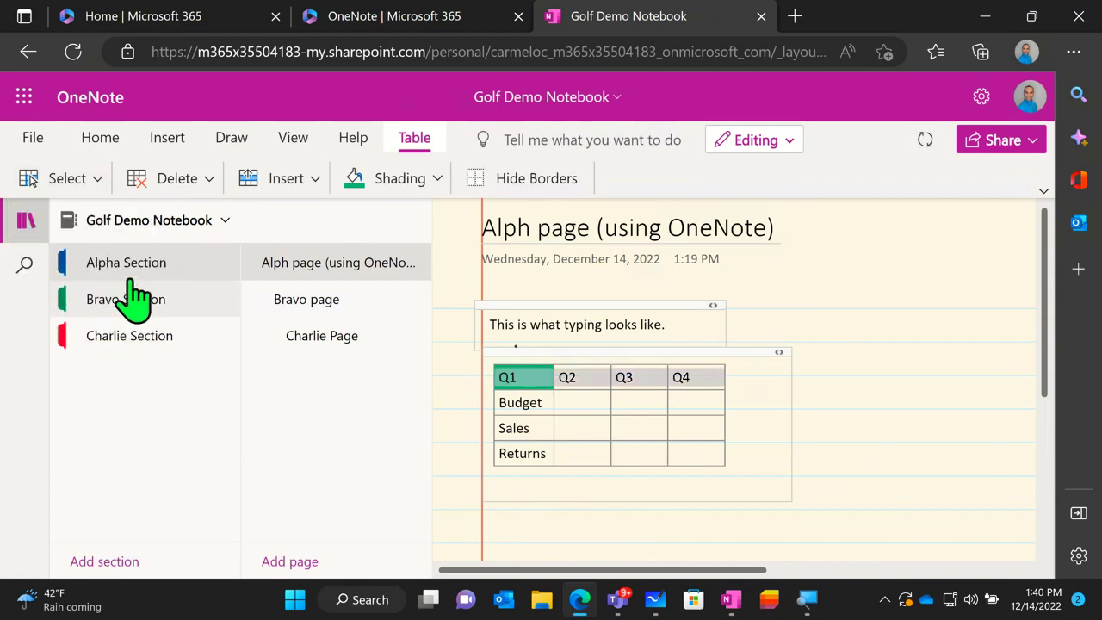
click(410, 191)
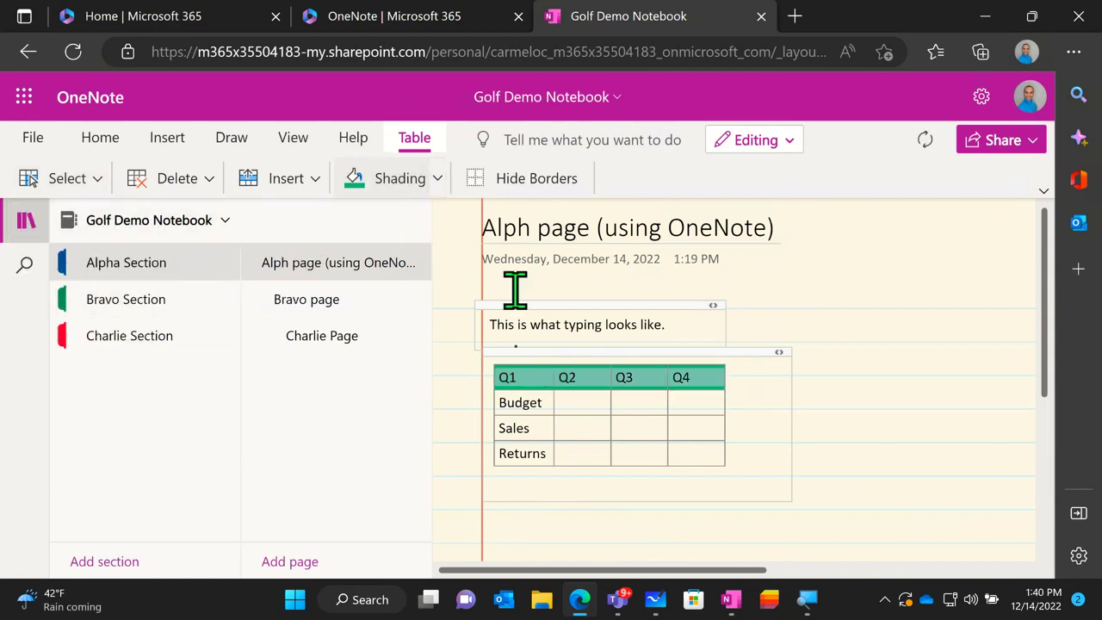
click(840, 400)
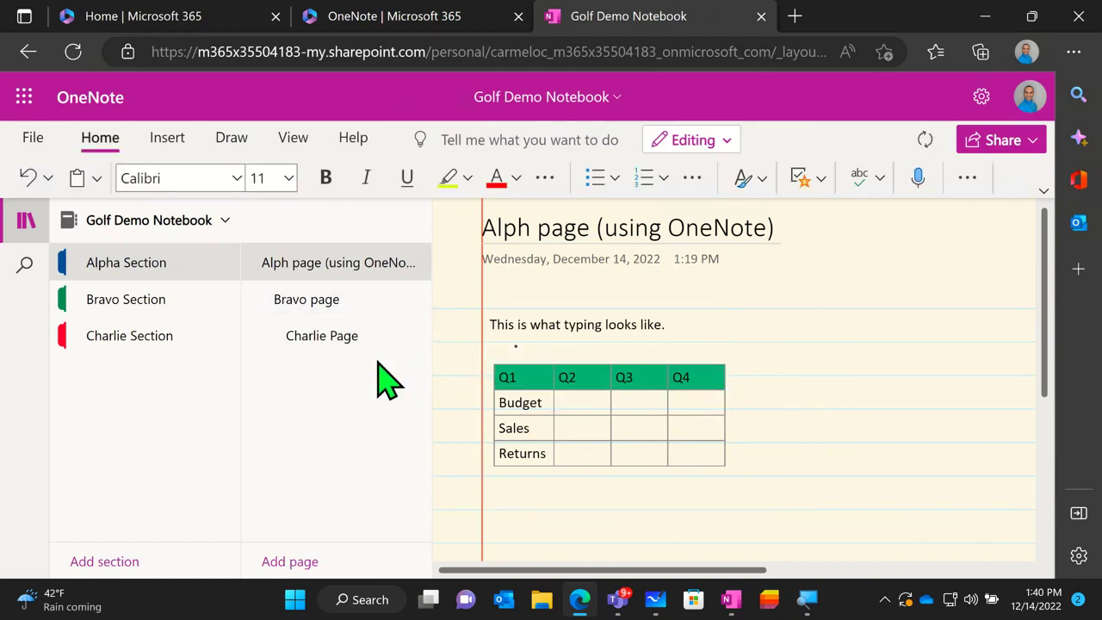
Start inserting a file attachment on the Alph page and browse the folders for a file to attach
scroll(625, 422, down, 5)
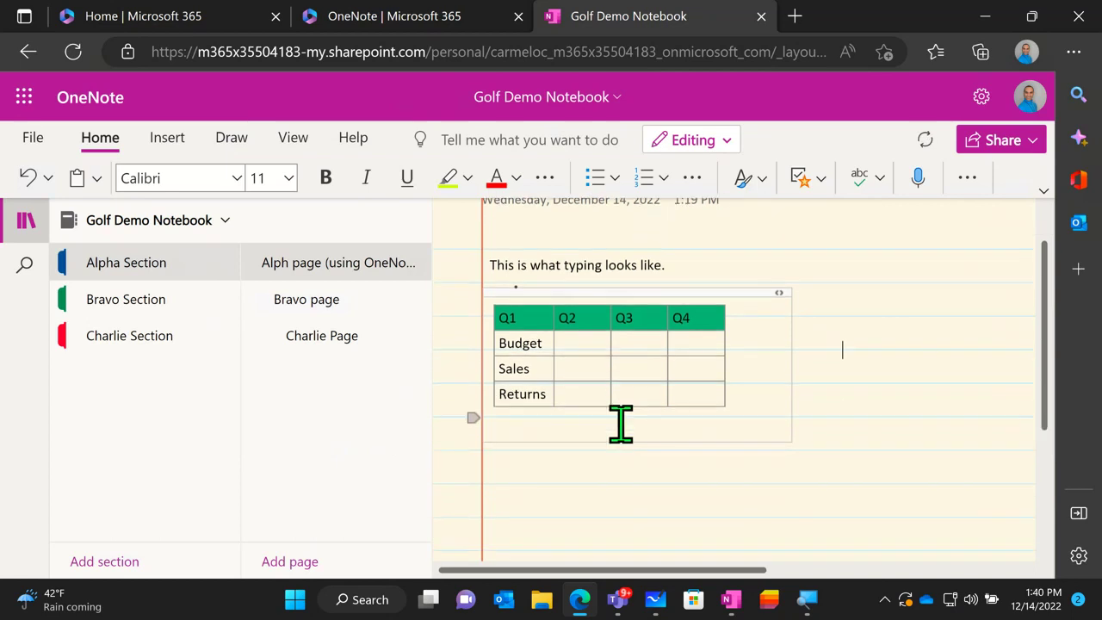
scroll(523, 361, down, 3)
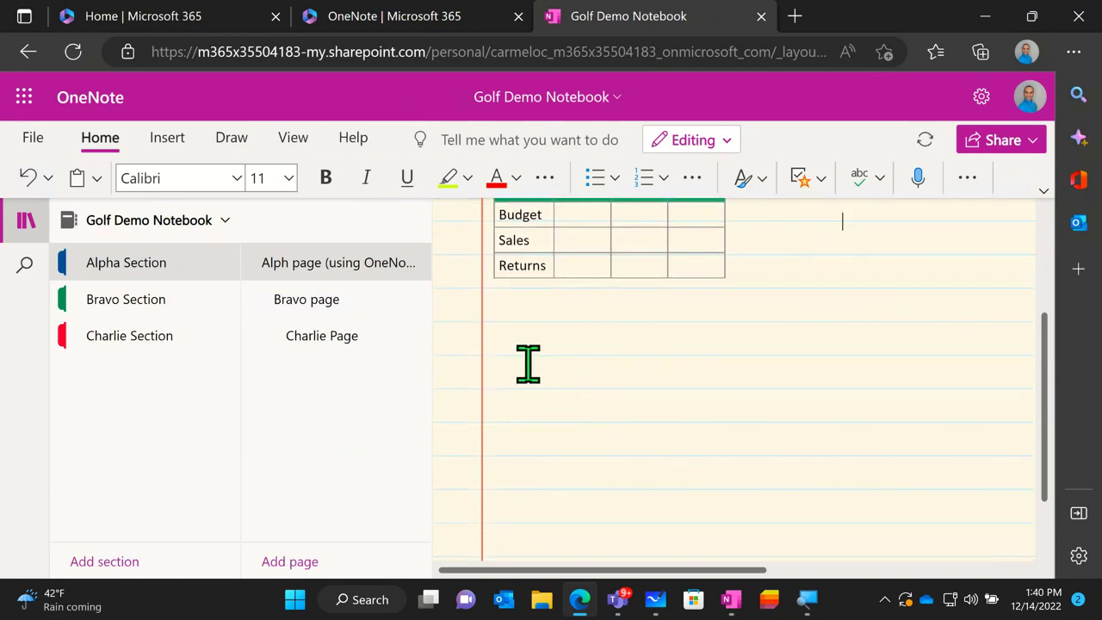
click(172, 147)
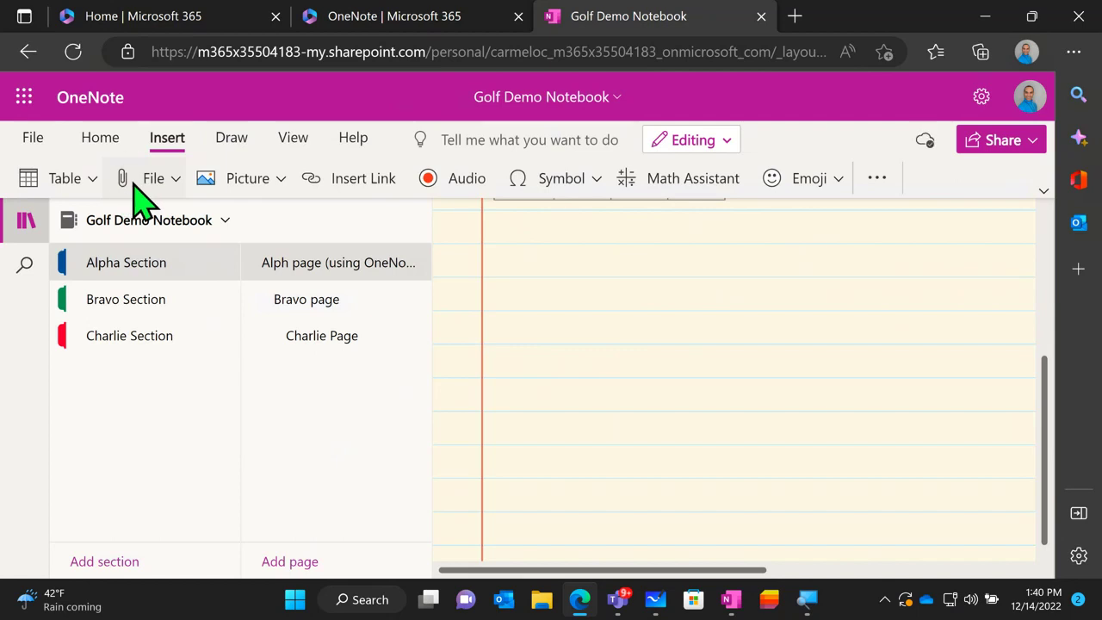
click(165, 182)
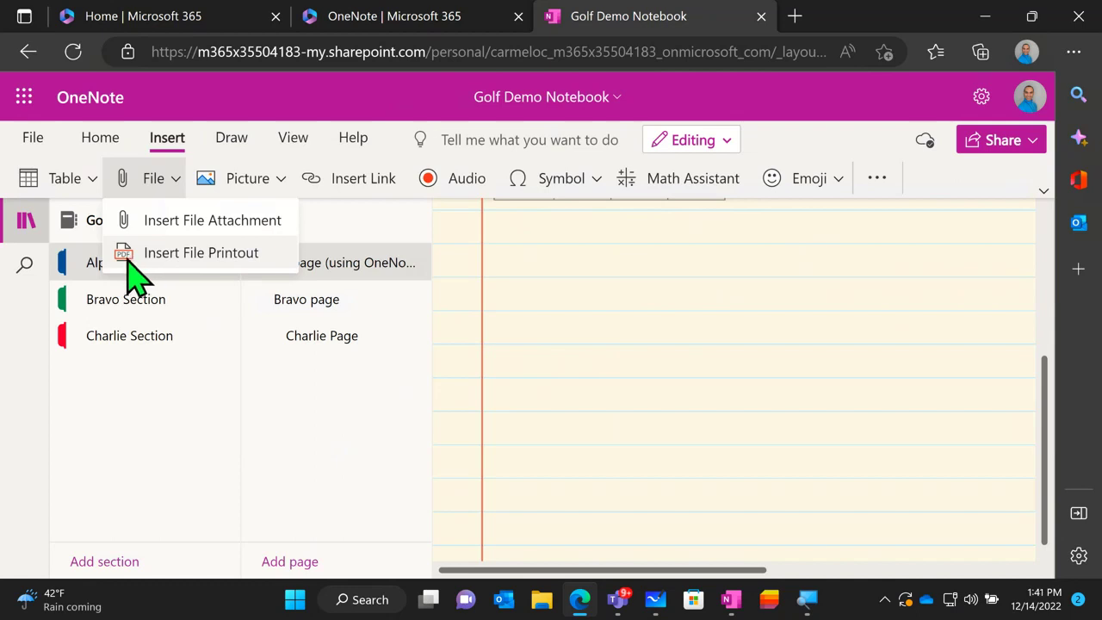
click(244, 225)
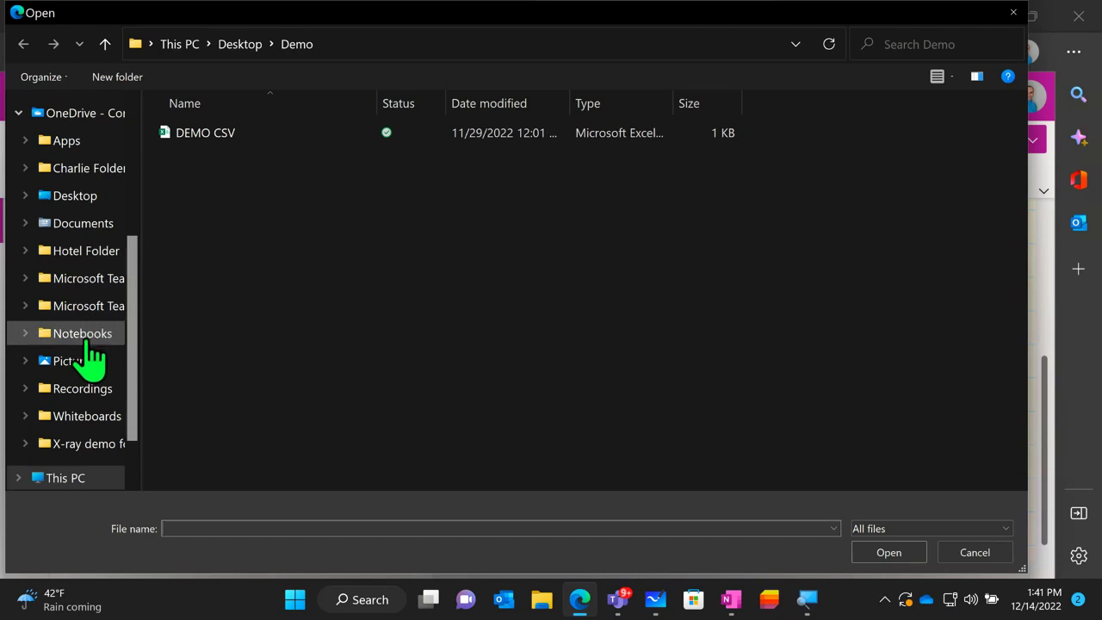
scroll(92, 359, down, 1)
scroll(92, 361, down, 2)
scroll(92, 362, up, 3)
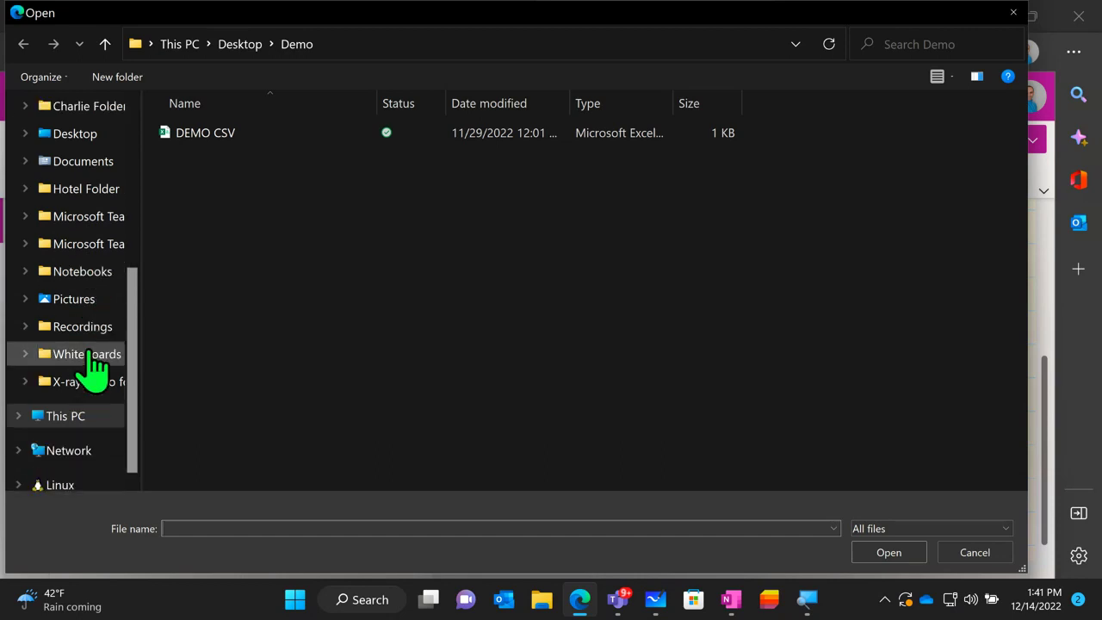
Attach the file Alpha Word Doc Demo from the OneDrive - Contoso folder to the page
scroll(92, 360, up, 3)
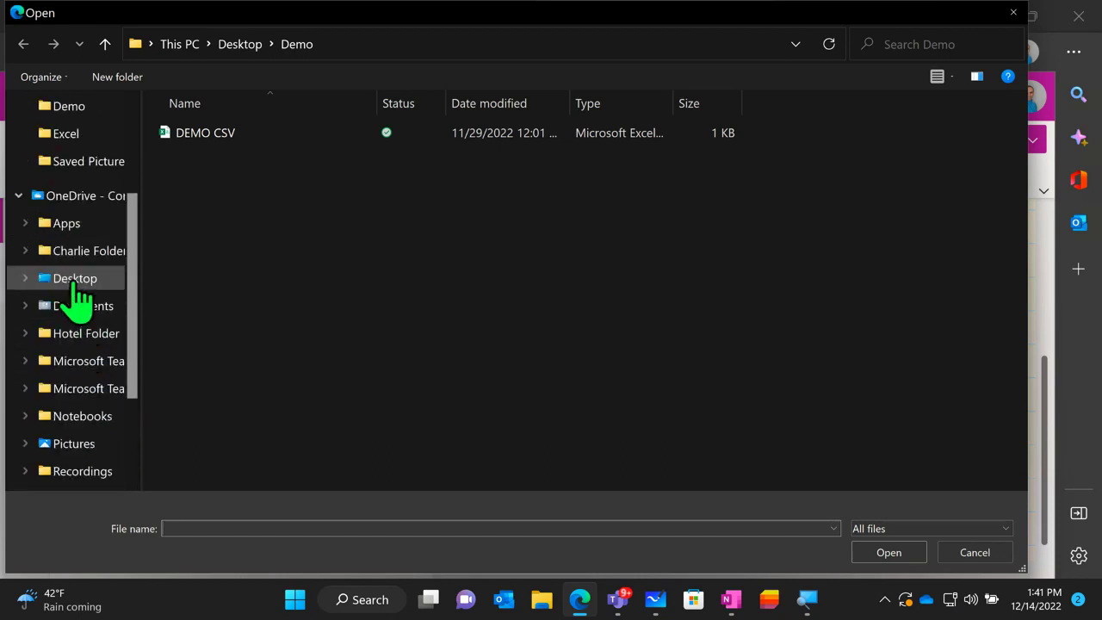
click(82, 199)
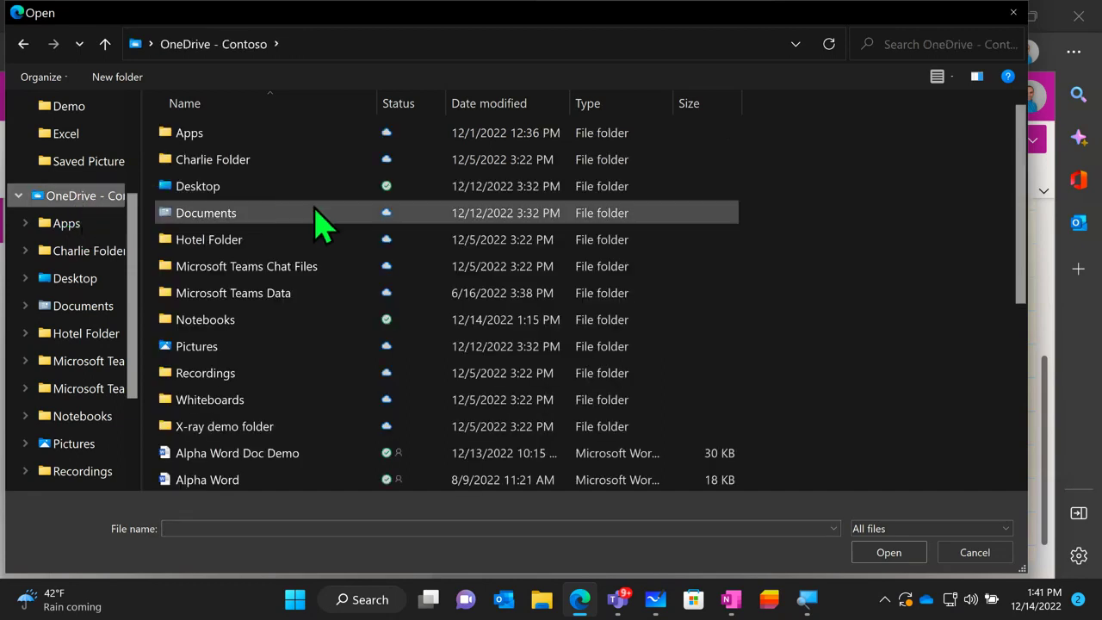
scroll(293, 325, down, 3)
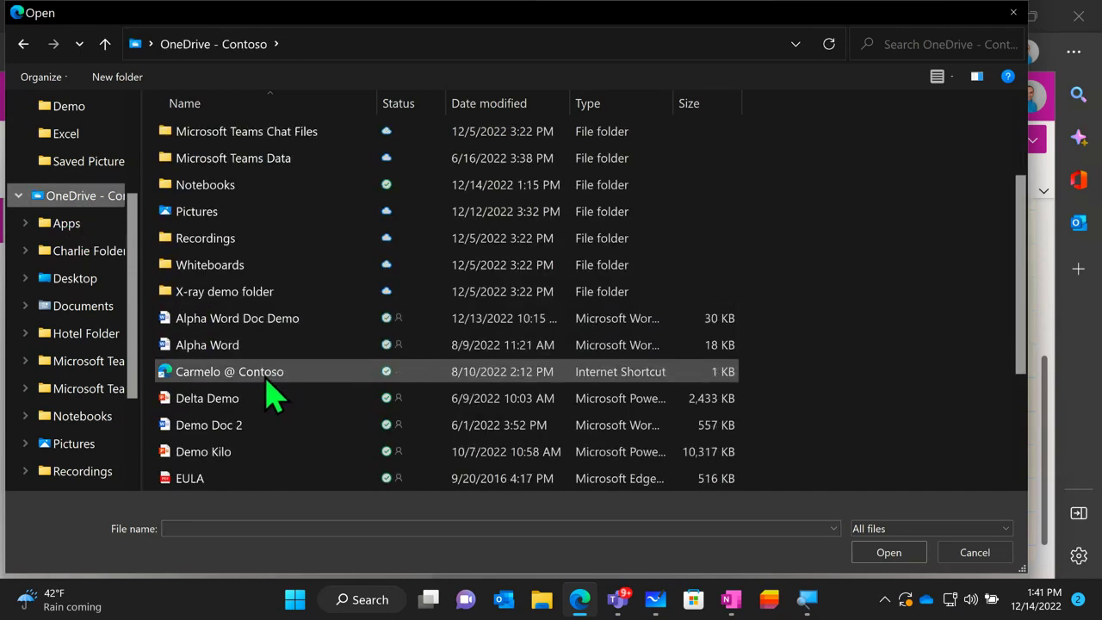
click(290, 326)
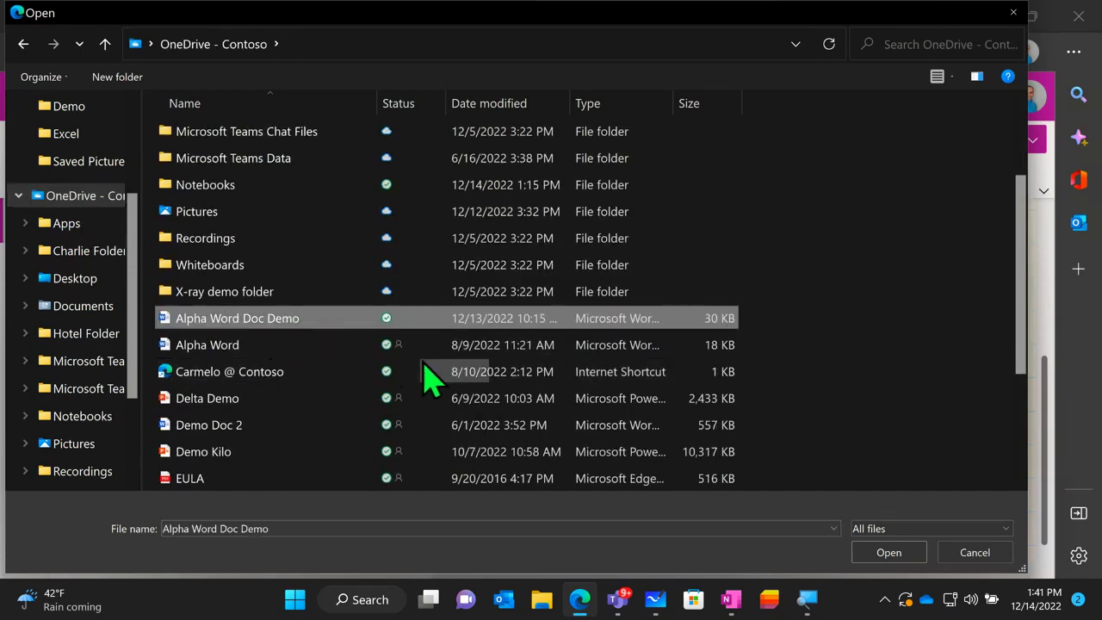
click(888, 555)
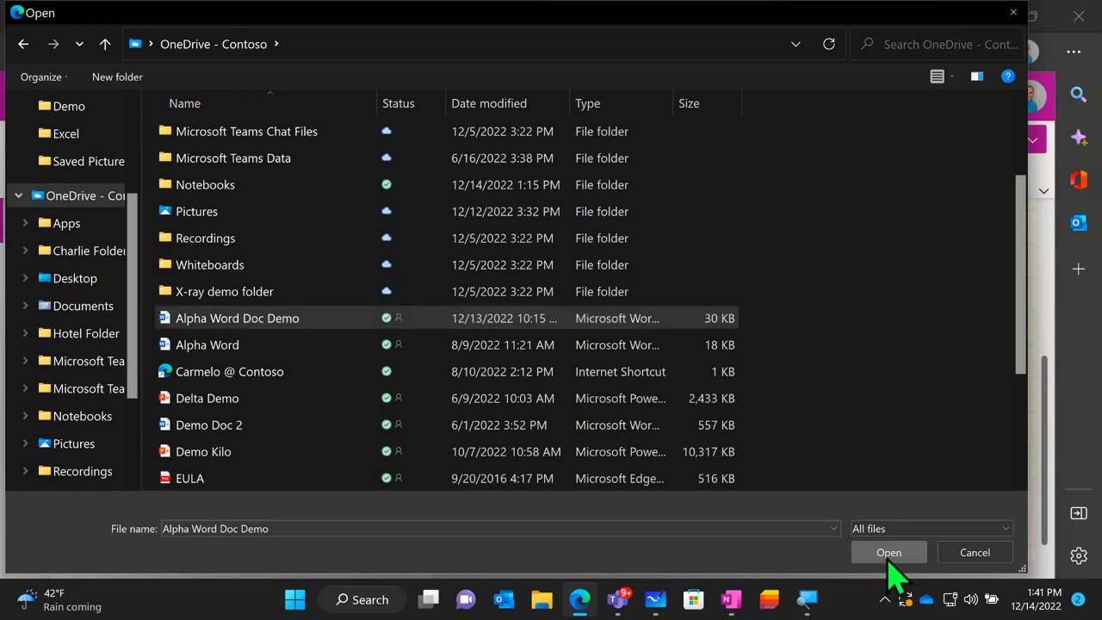
Move the attached Word file's container to just below the Q1–Q4 table, beside the page's red margin line
scroll(835, 492, up, 3)
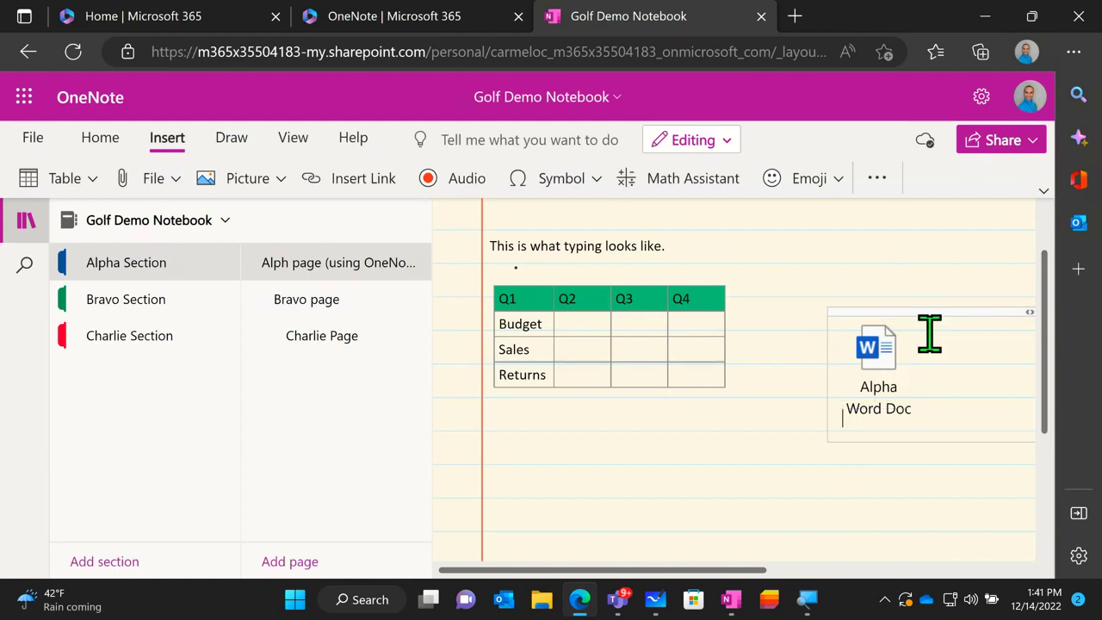
drag(919, 309, 585, 431)
scroll(919, 443, down, 2)
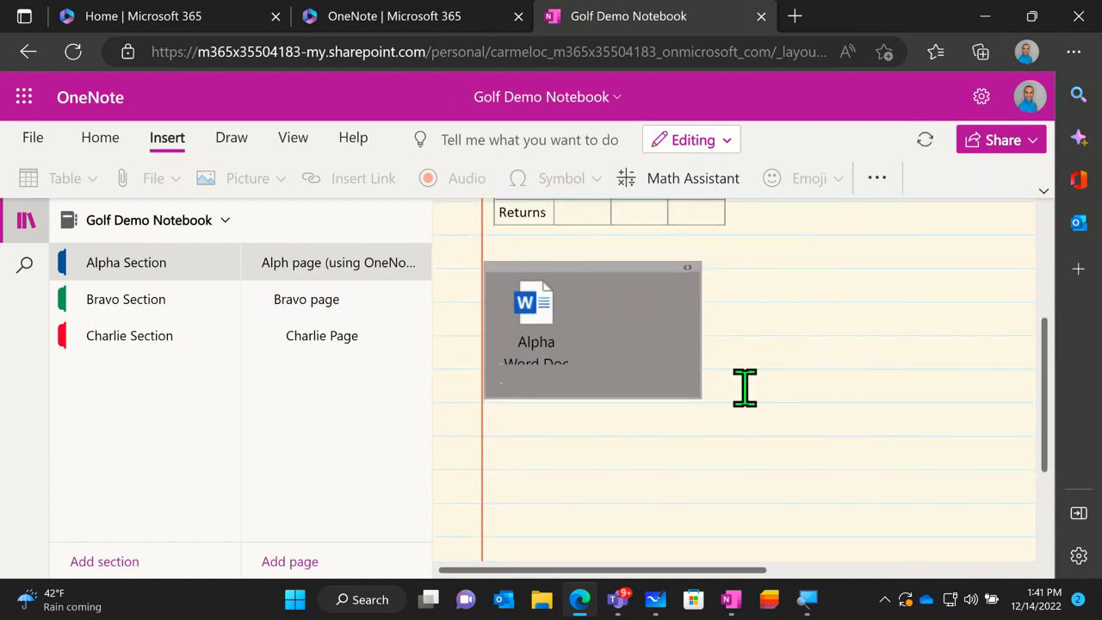
Try to open the attached Word document from the page and decline downloading a copy
double_click(551, 327)
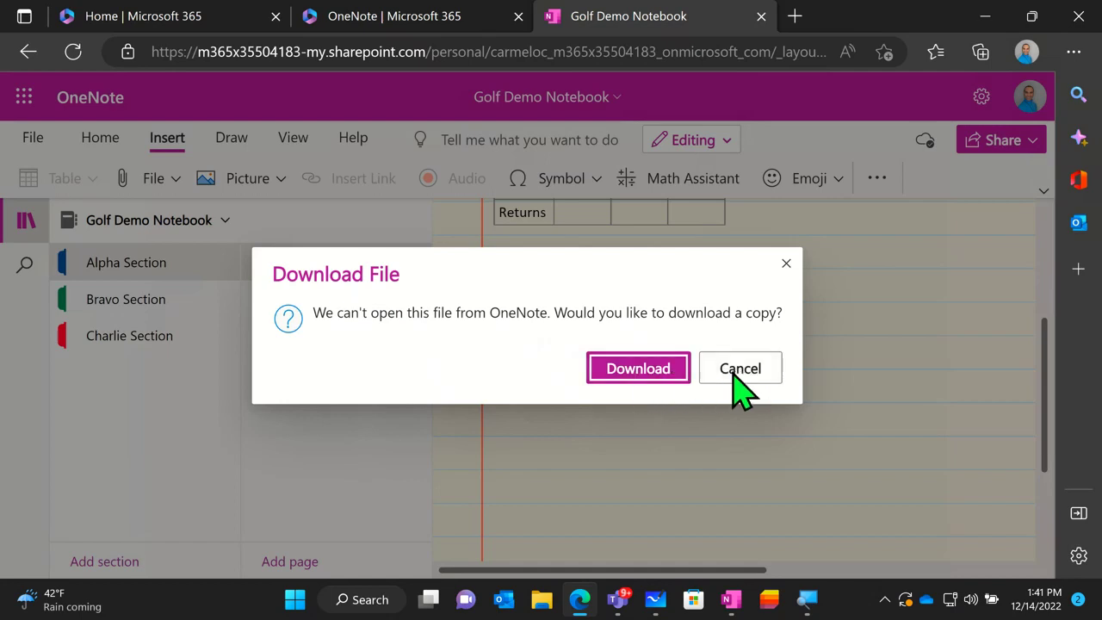
click(784, 264)
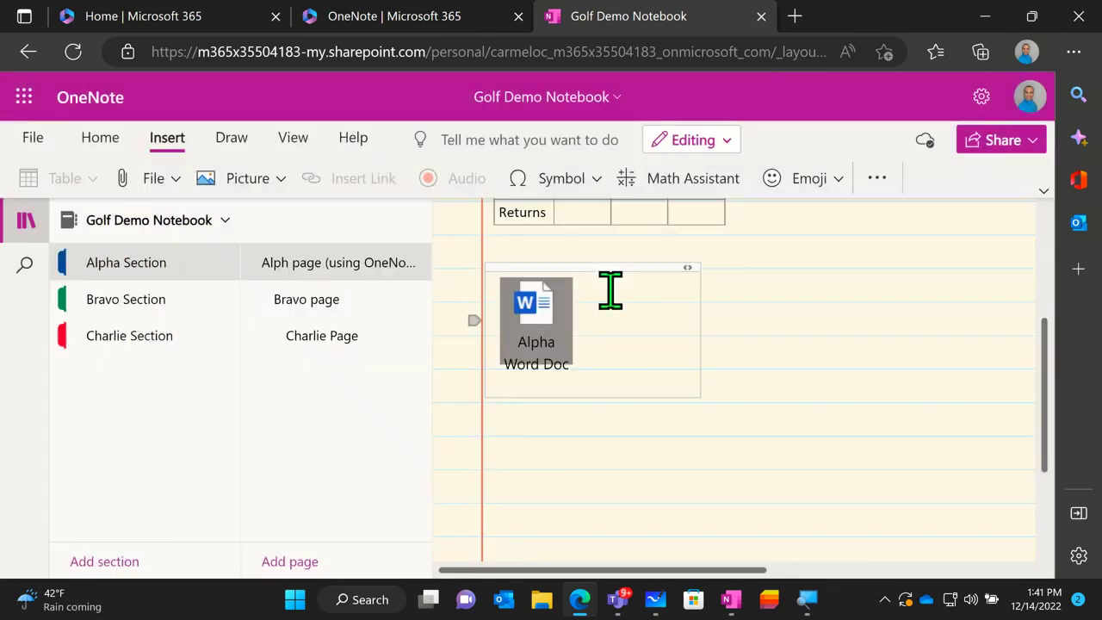
click(521, 331)
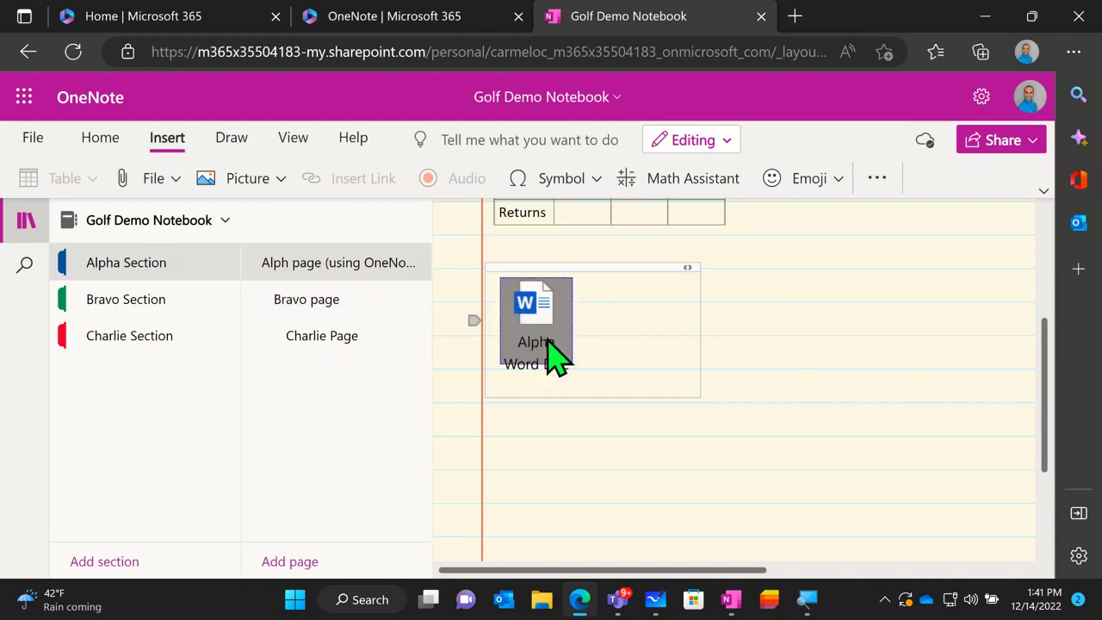
click(460, 330)
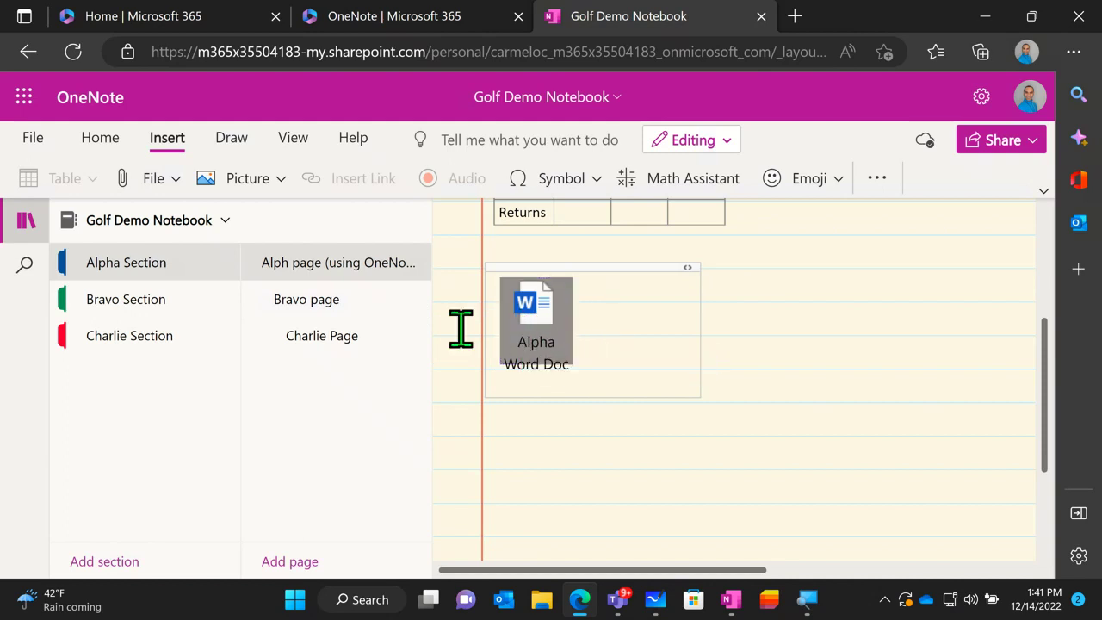
Insert a file printout of Alpha Word Doc Demo from the OneDrive - Contoso folder
click(176, 191)
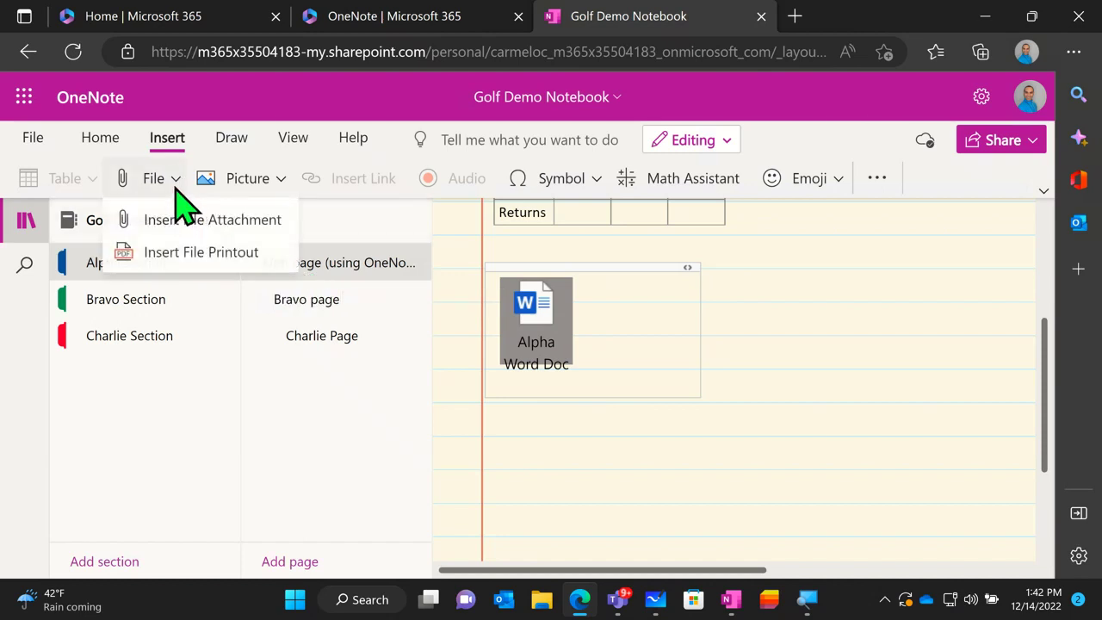
click(204, 260)
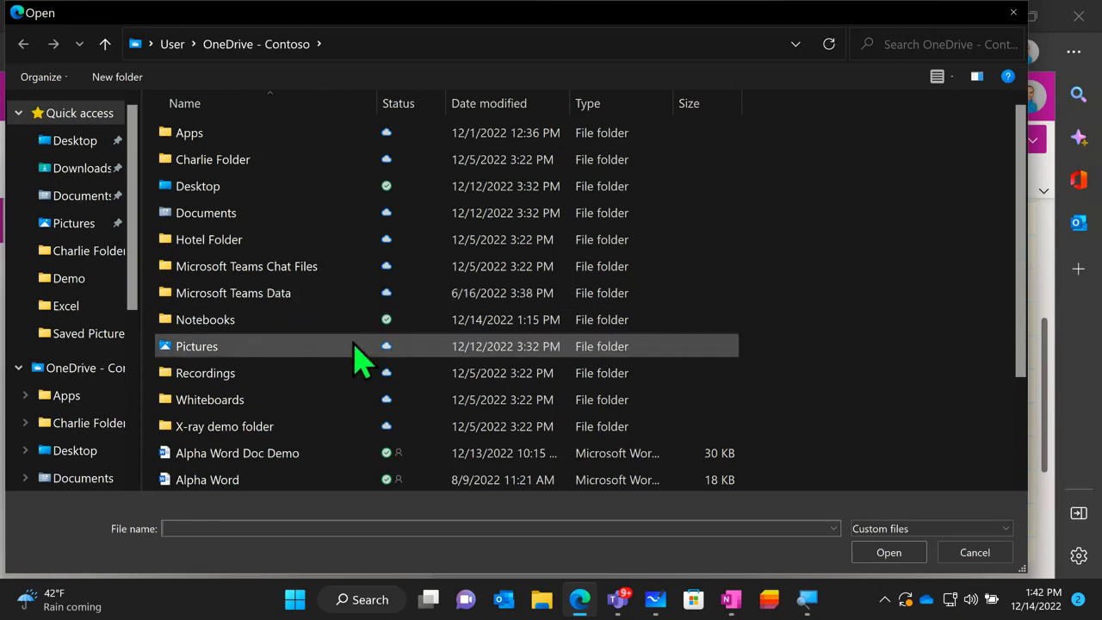
click(303, 455)
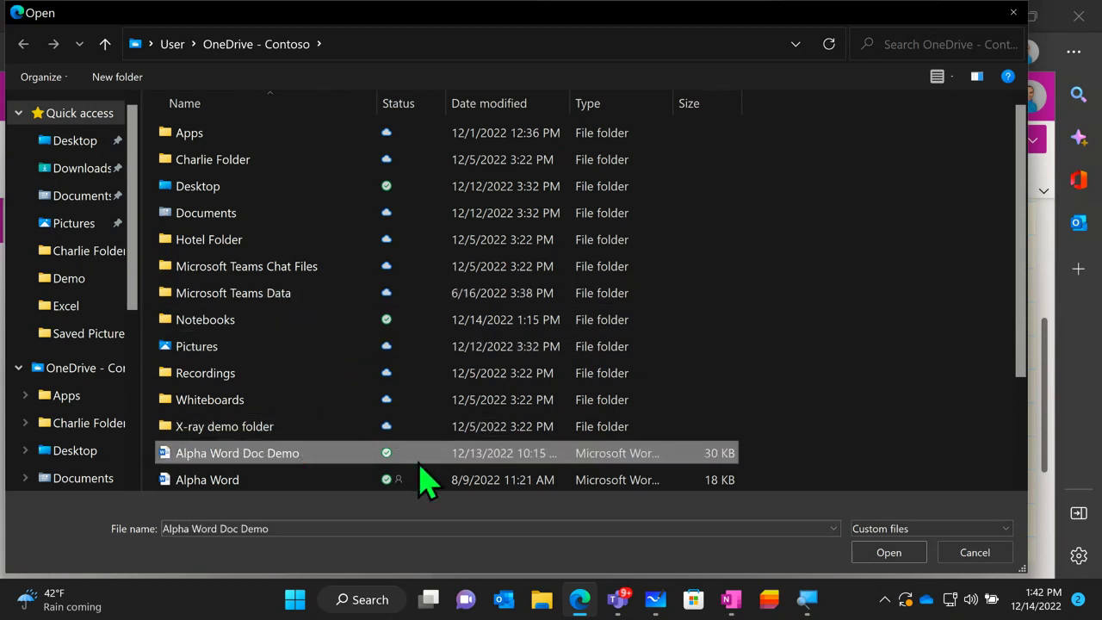
click(895, 553)
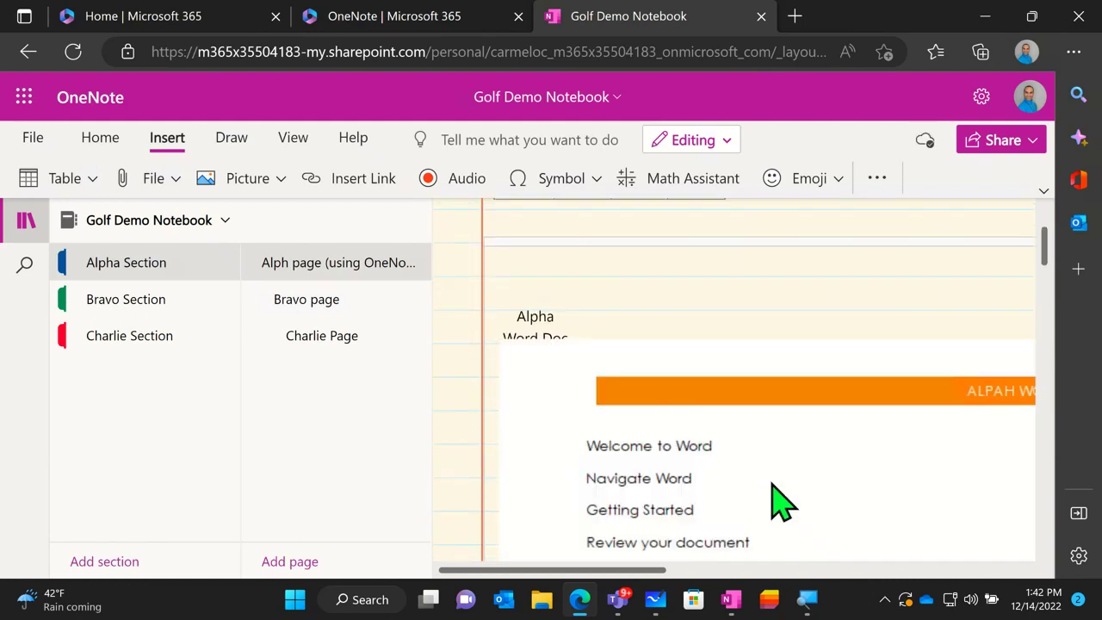
Look through all pages of the inserted Word document printout and return to its first page
scroll(779, 504, down, 7)
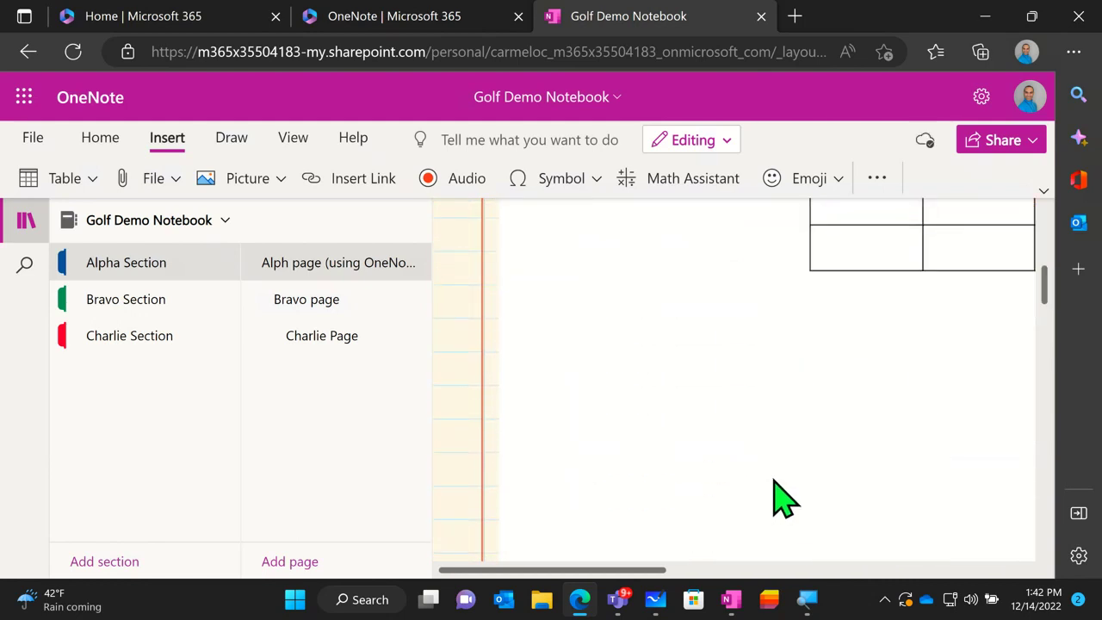
scroll(774, 482, down, 5)
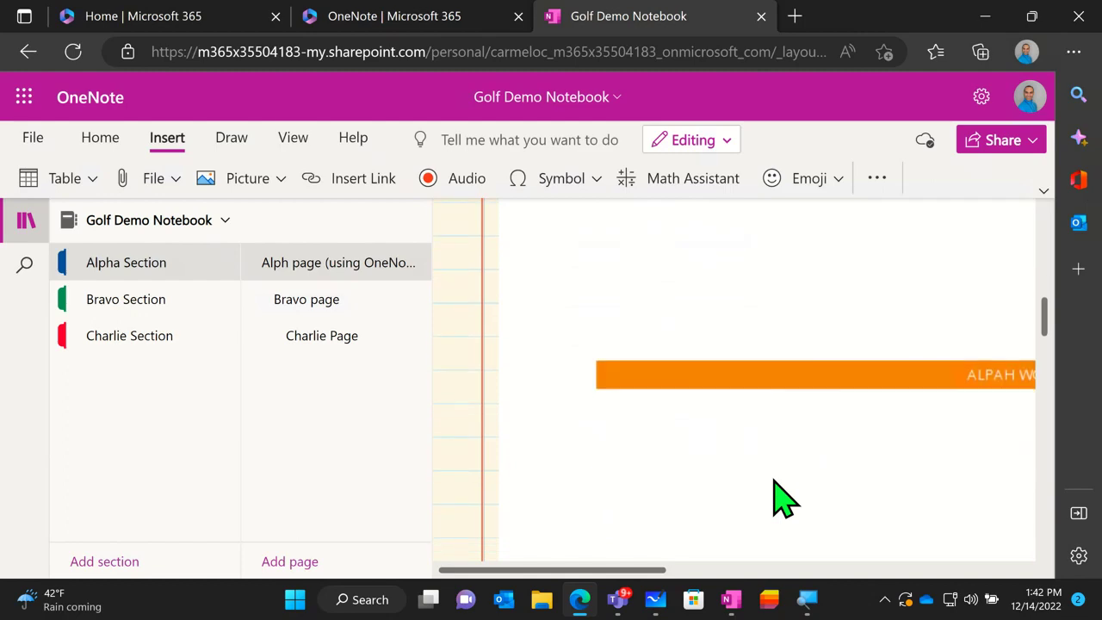
scroll(783, 497, down, 5)
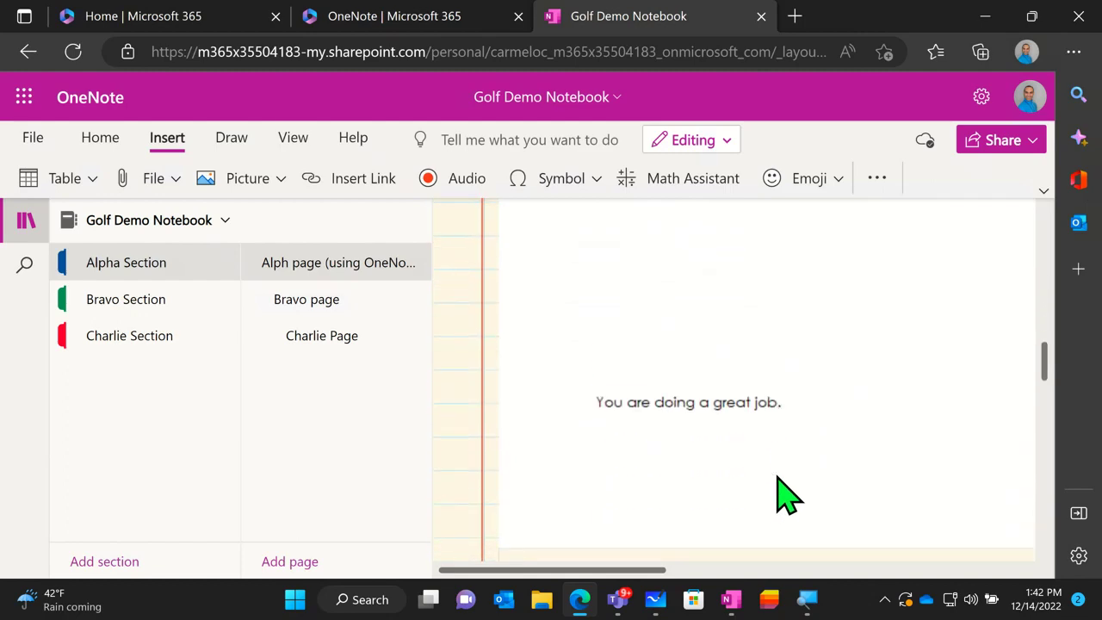
scroll(787, 495, down, 6)
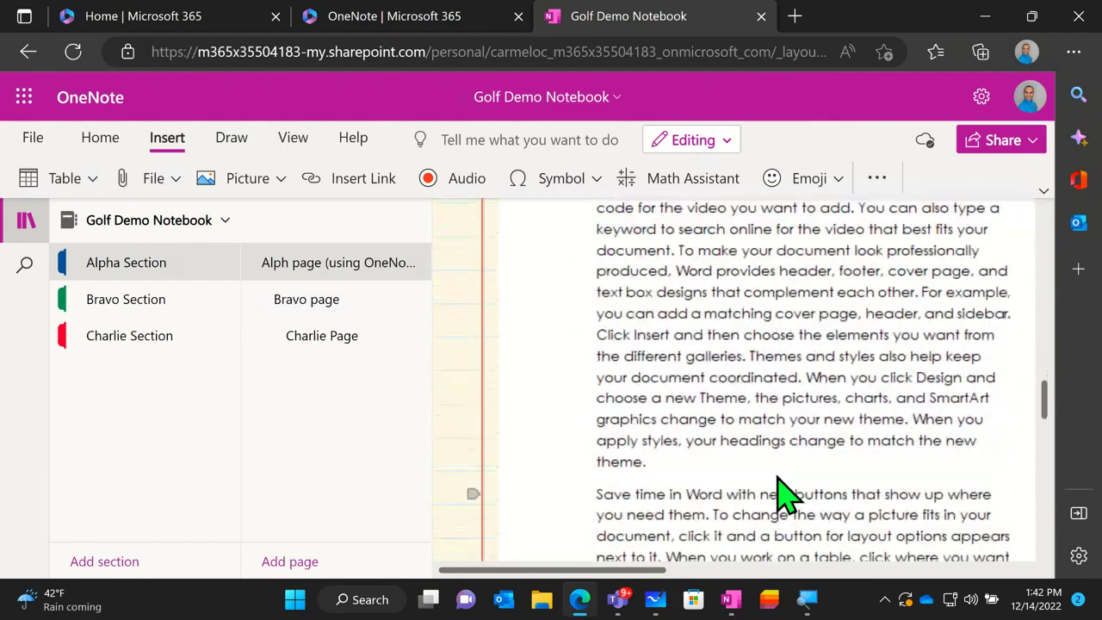
scroll(779, 492, down, 5)
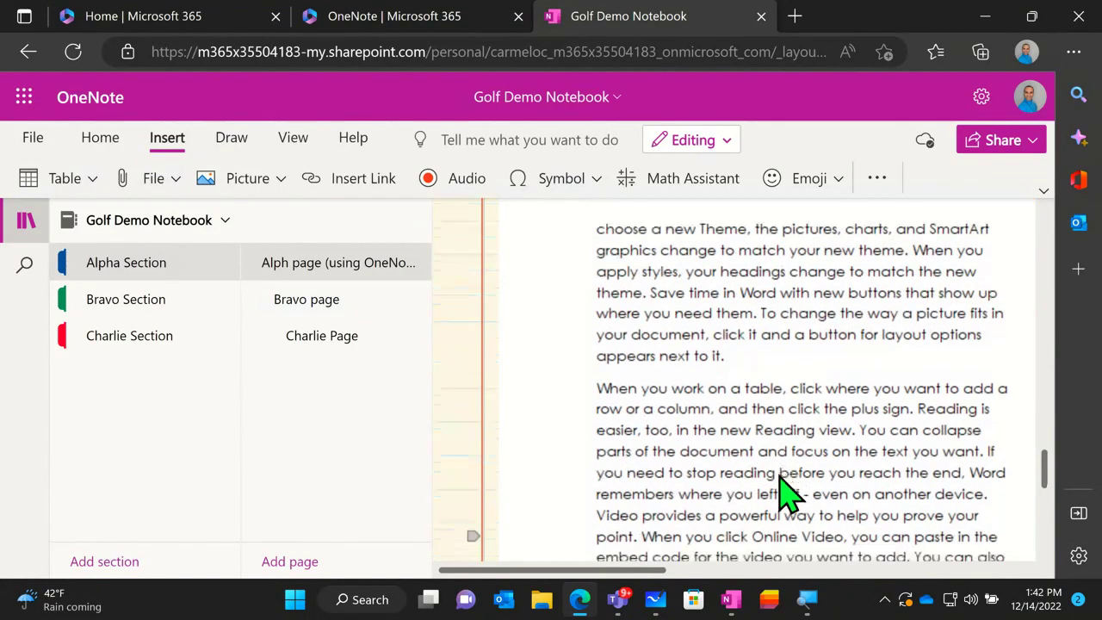
scroll(785, 492, down, 6)
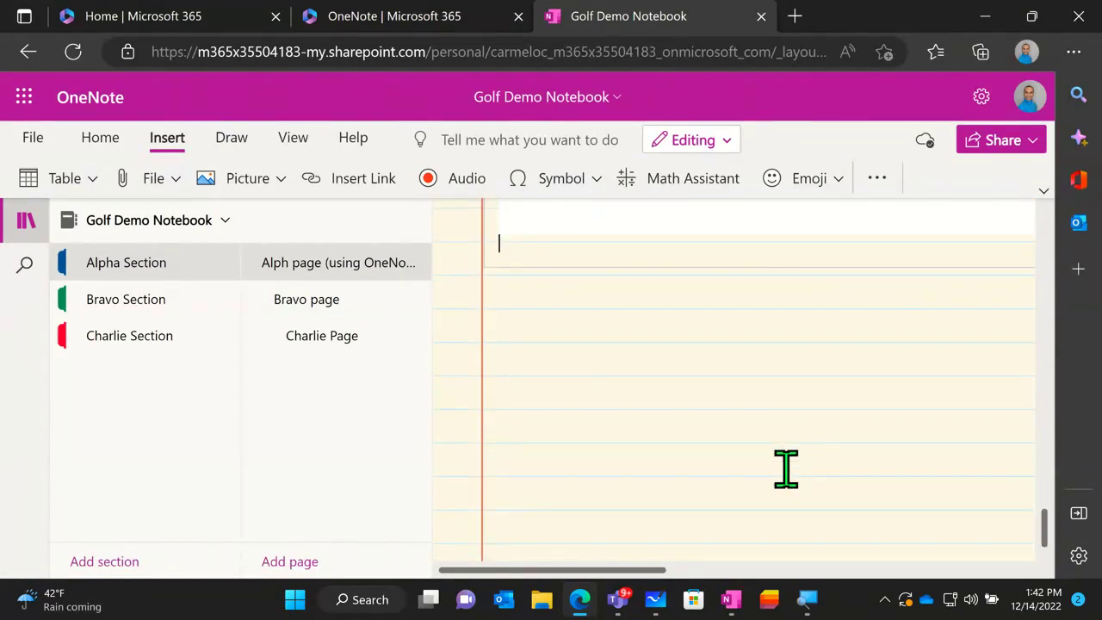
scroll(786, 469, up, 5)
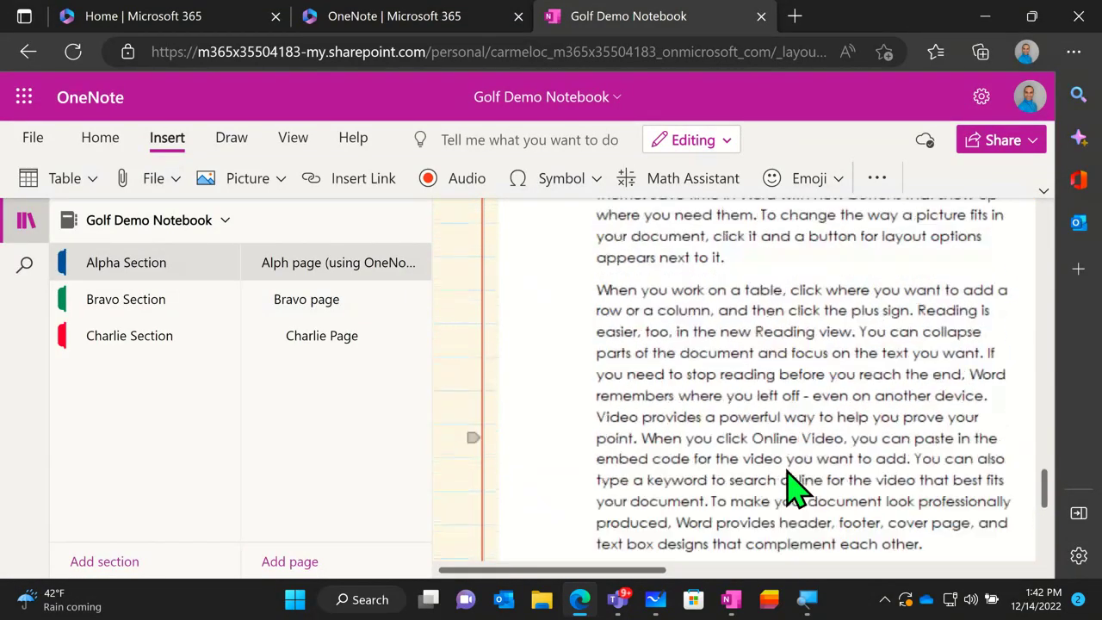
scroll(792, 489, up, 8)
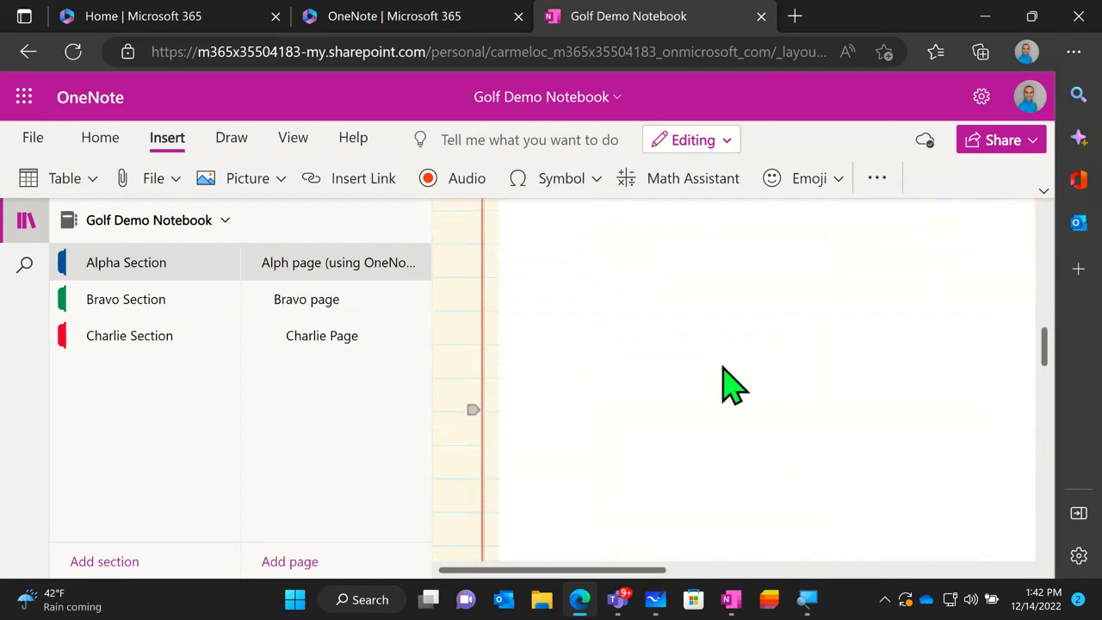
scroll(729, 388, up, 5)
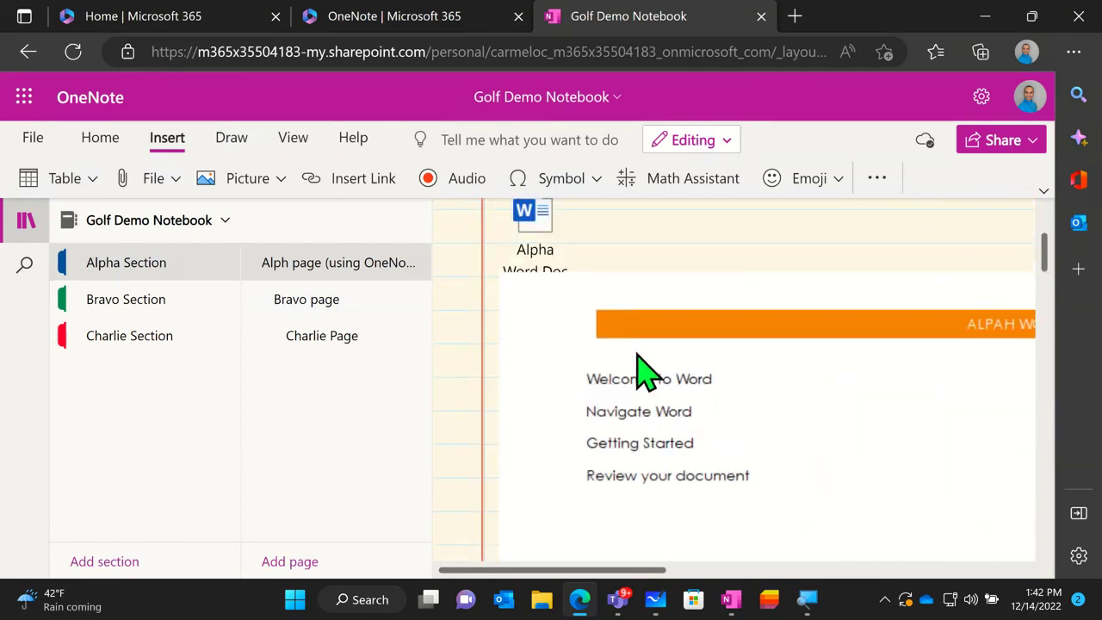
scroll(637, 370, up, 1)
Shrink the first printout page image to about 5.13" high and 7.53" wide and show its picture options
click(611, 351)
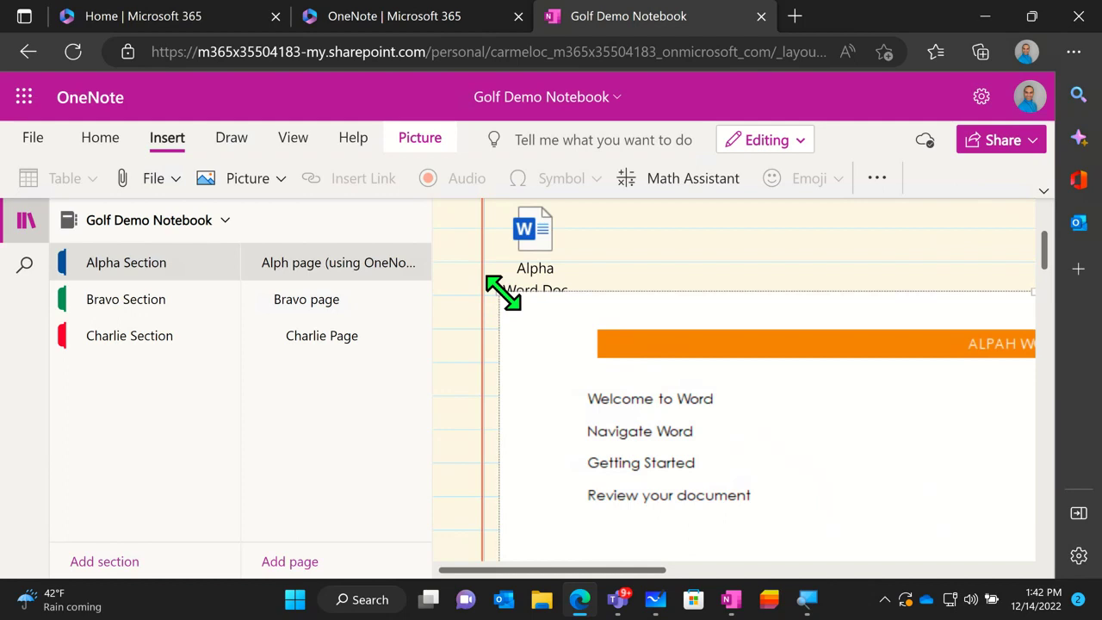
drag(502, 290, 606, 398)
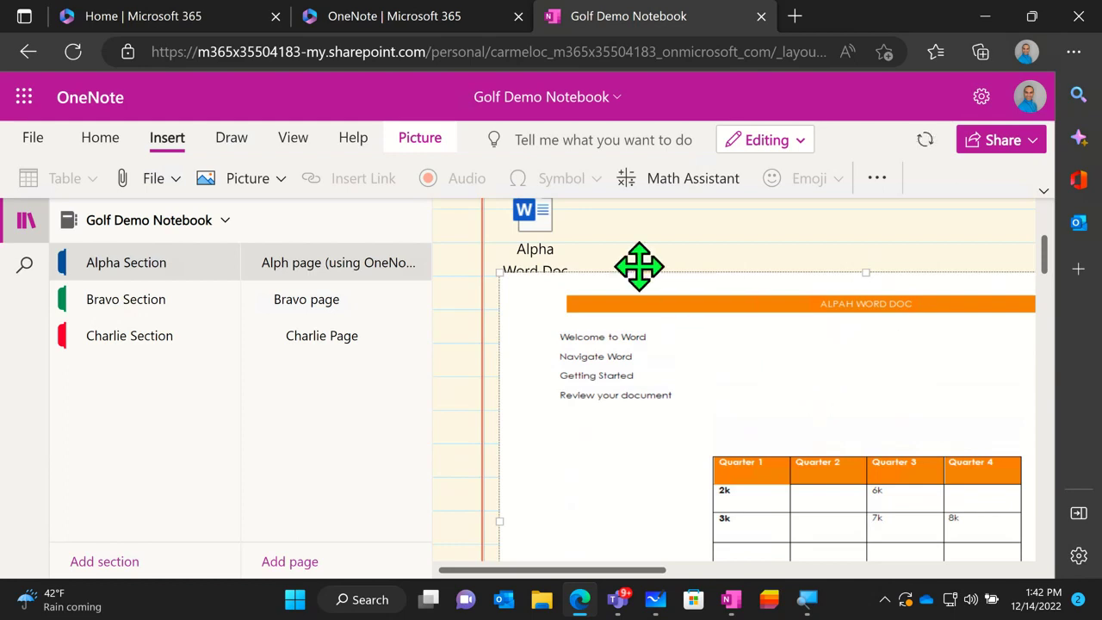
click(420, 140)
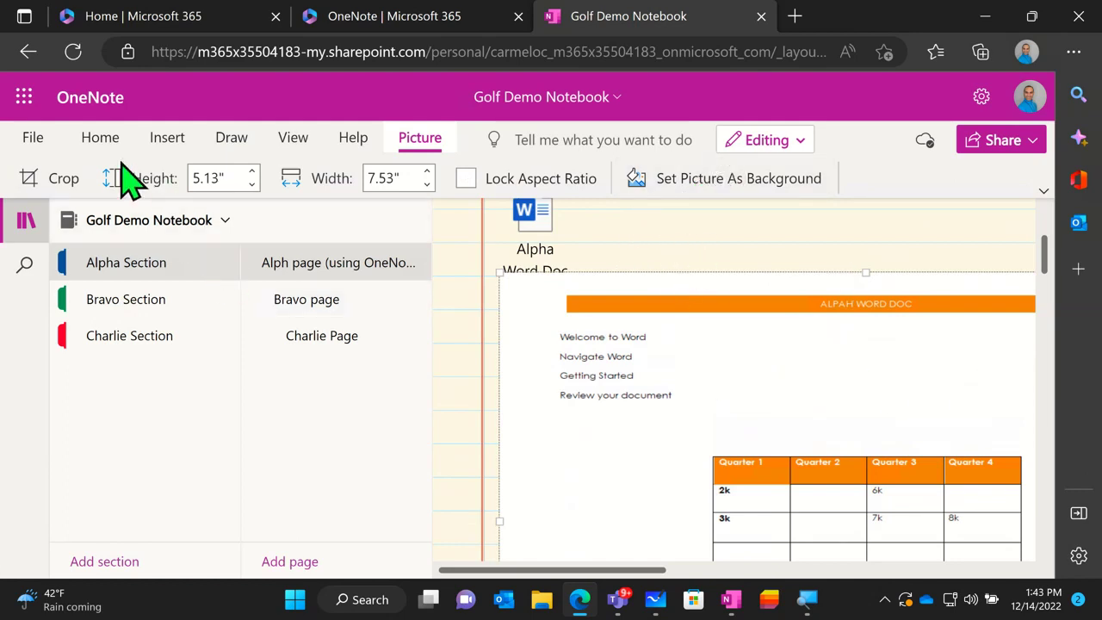
Cut the first three page images of the Word document printout from the notebook page
right_click(777, 372)
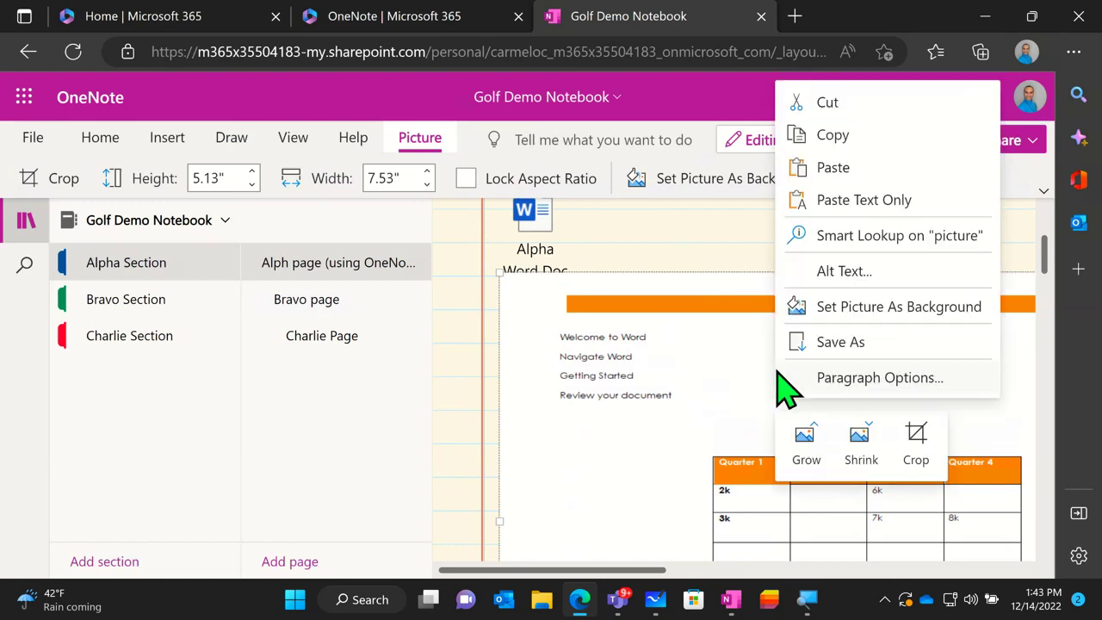
click(843, 108)
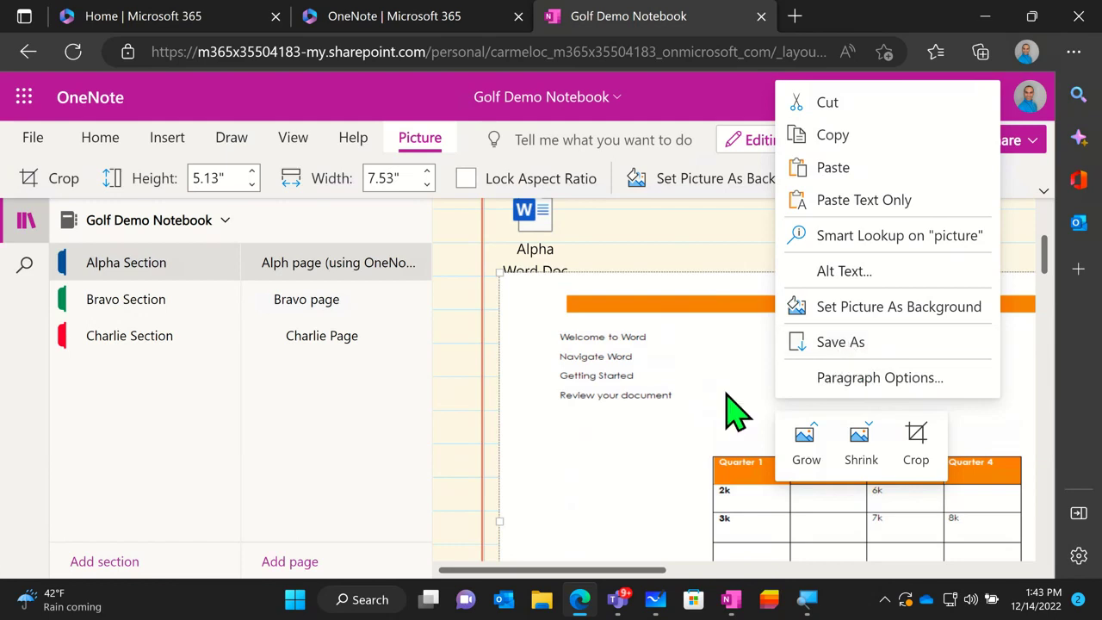
click(828, 104)
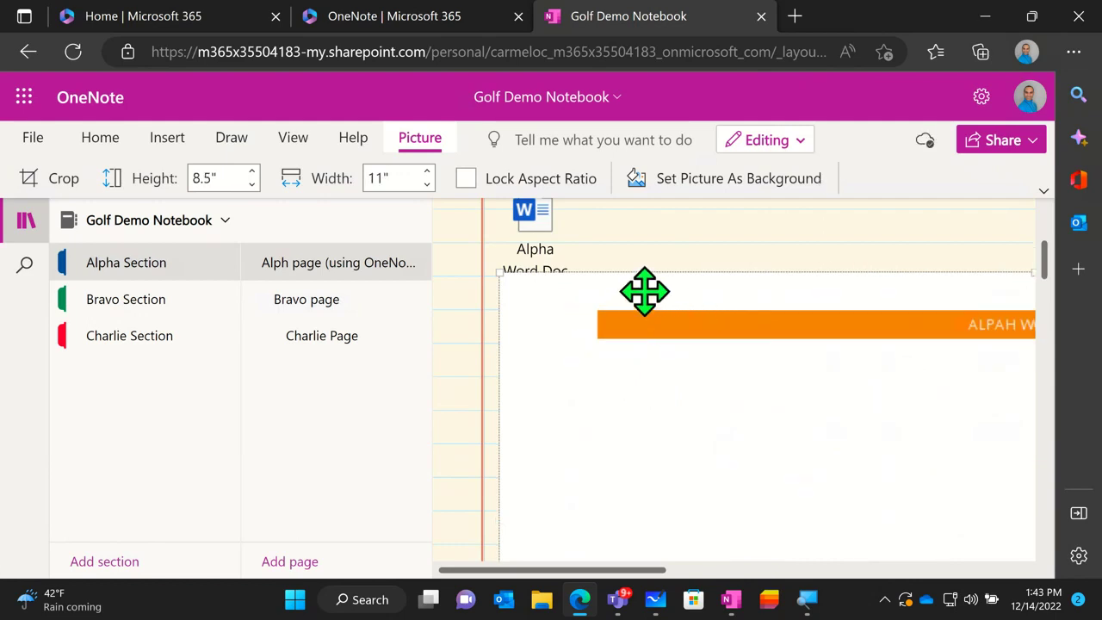
right_click(688, 318)
click(740, 103)
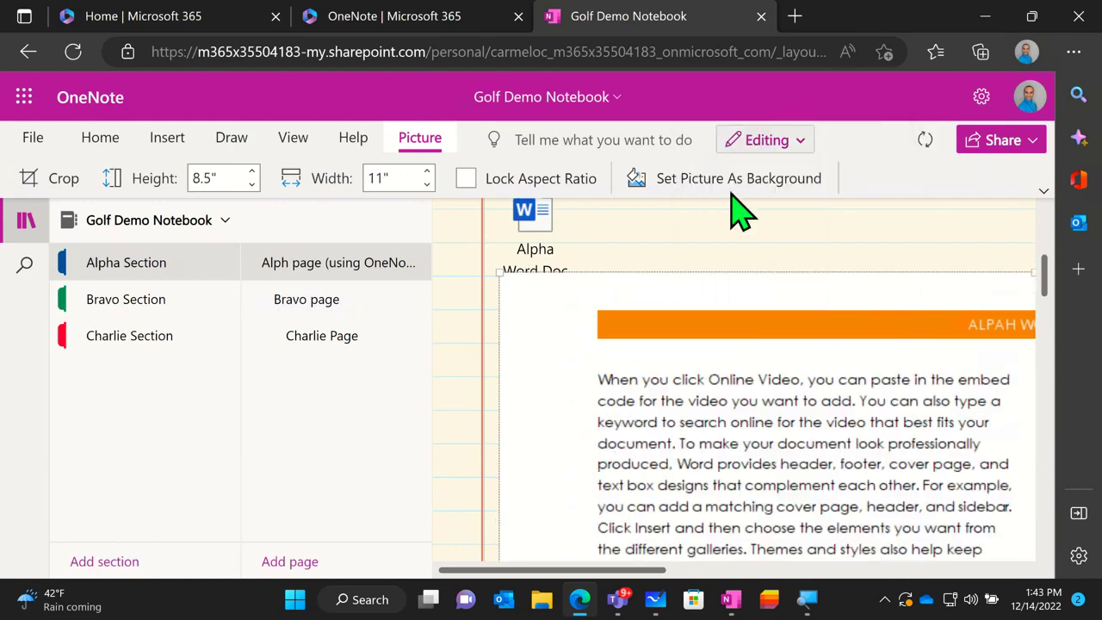
right_click(497, 276)
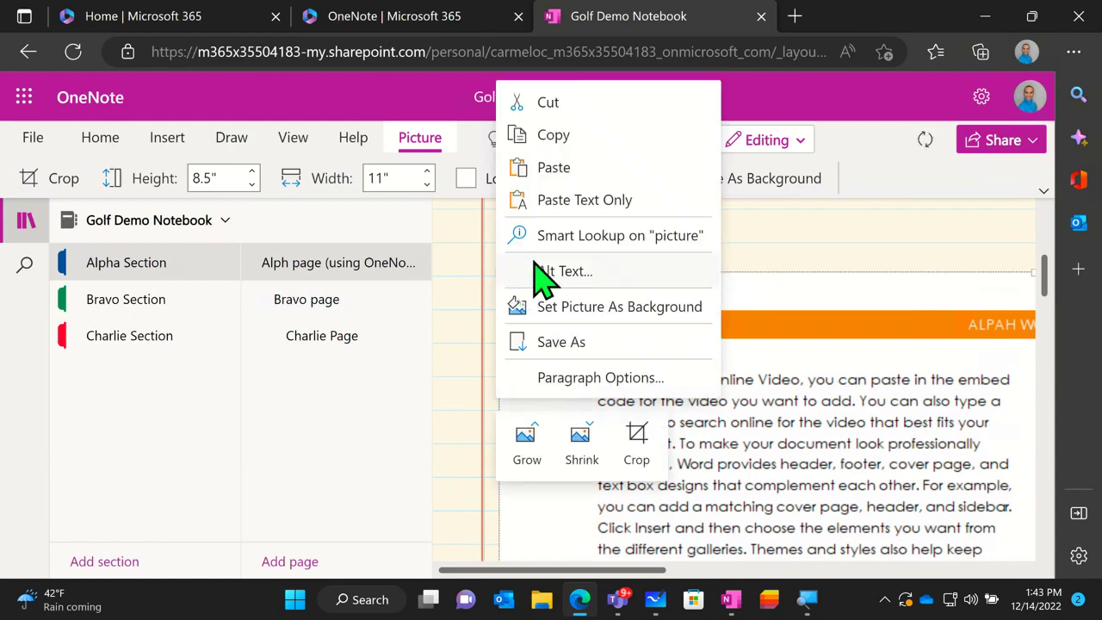
click(584, 105)
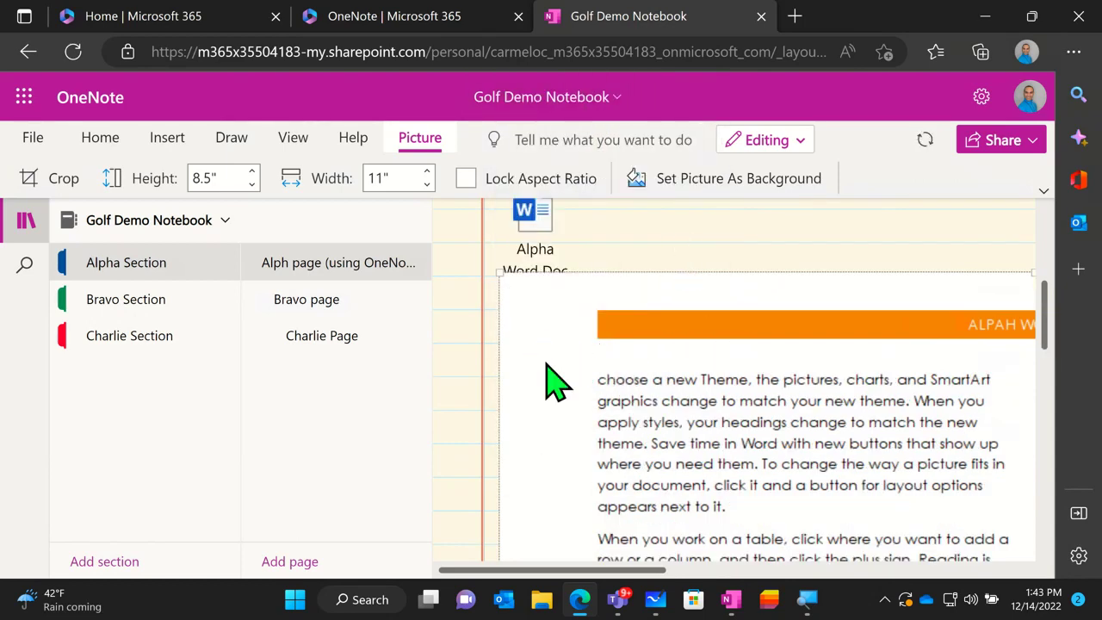
right_click(555, 381)
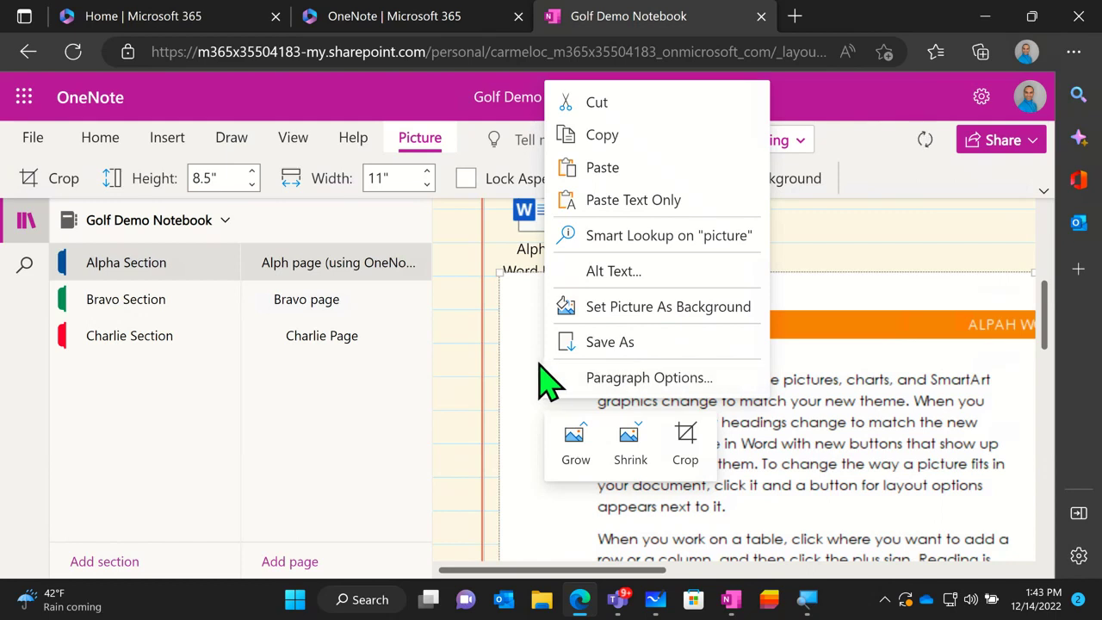
click(528, 359)
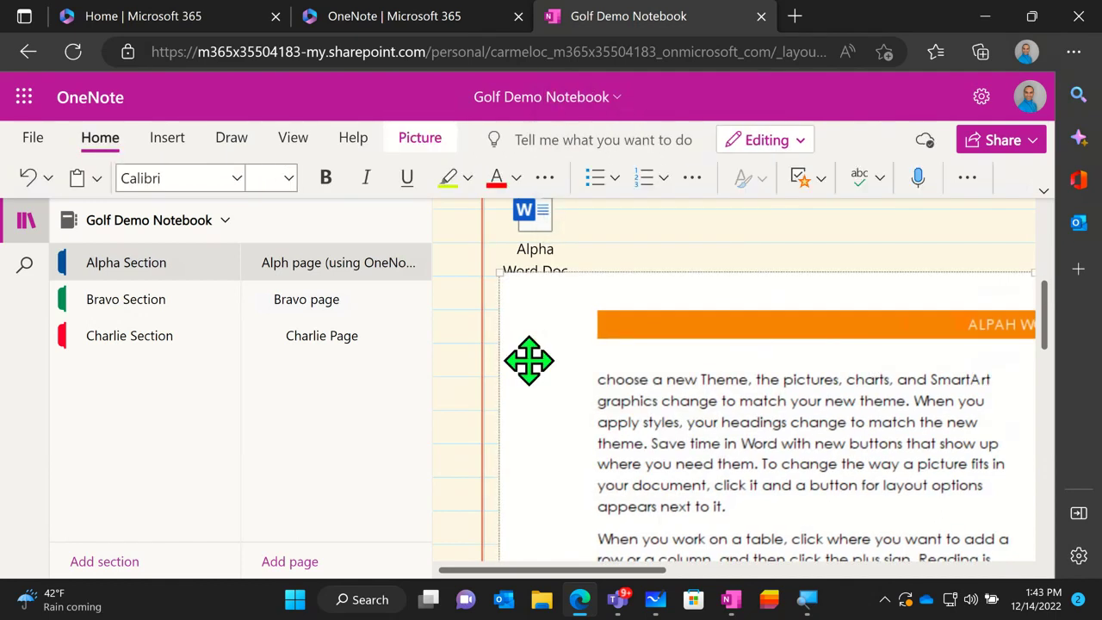
Delete the remaining Word printout page image and place the cursor in the empty space below the Word attachment
key(Delete)
click(533, 344)
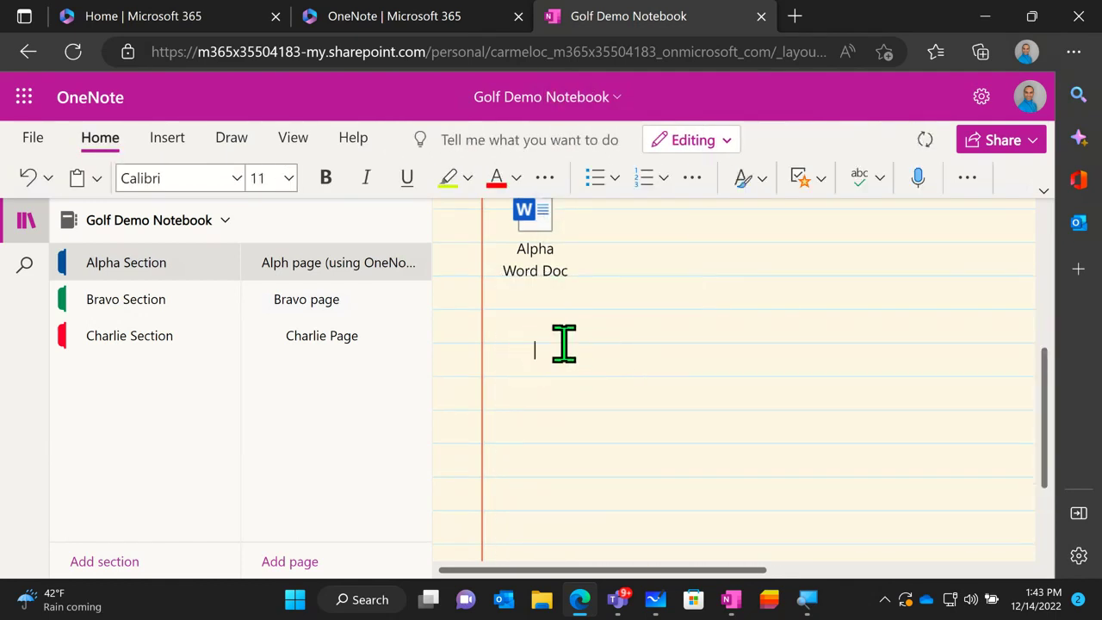
scroll(555, 335, up, 2)
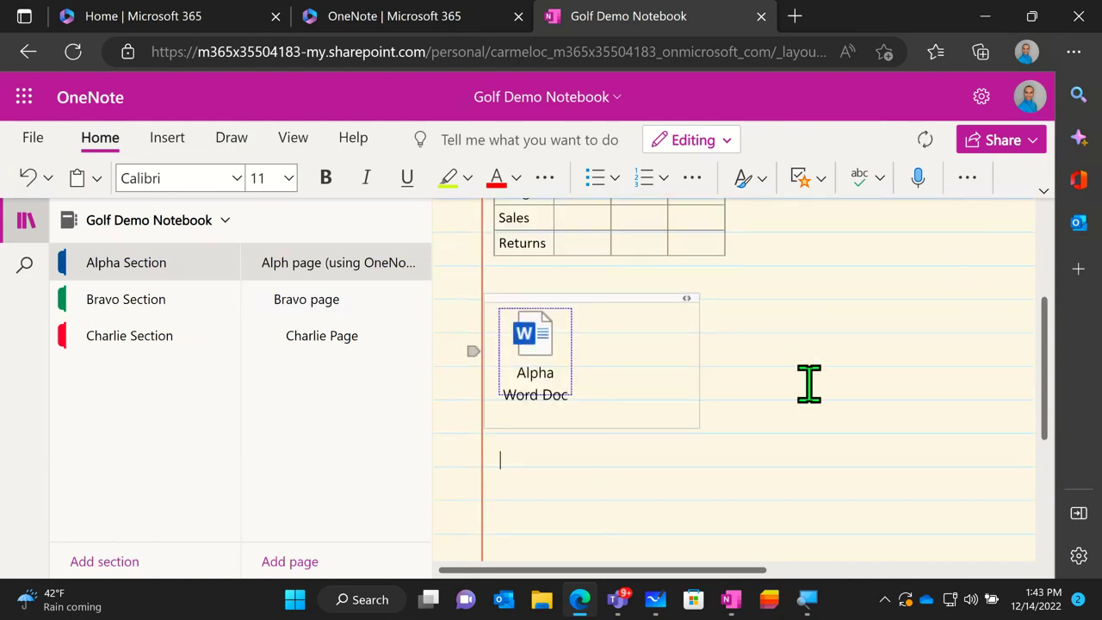
Insert the Coffee picture from the Saved Pictures folder below the Word attachment
click(177, 142)
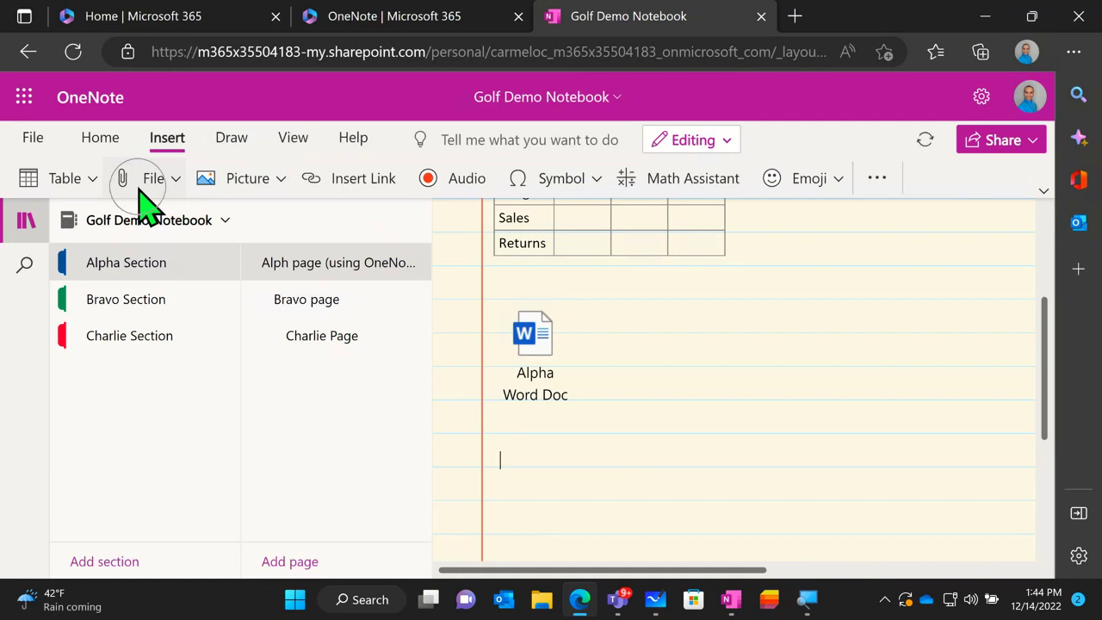
click(153, 178)
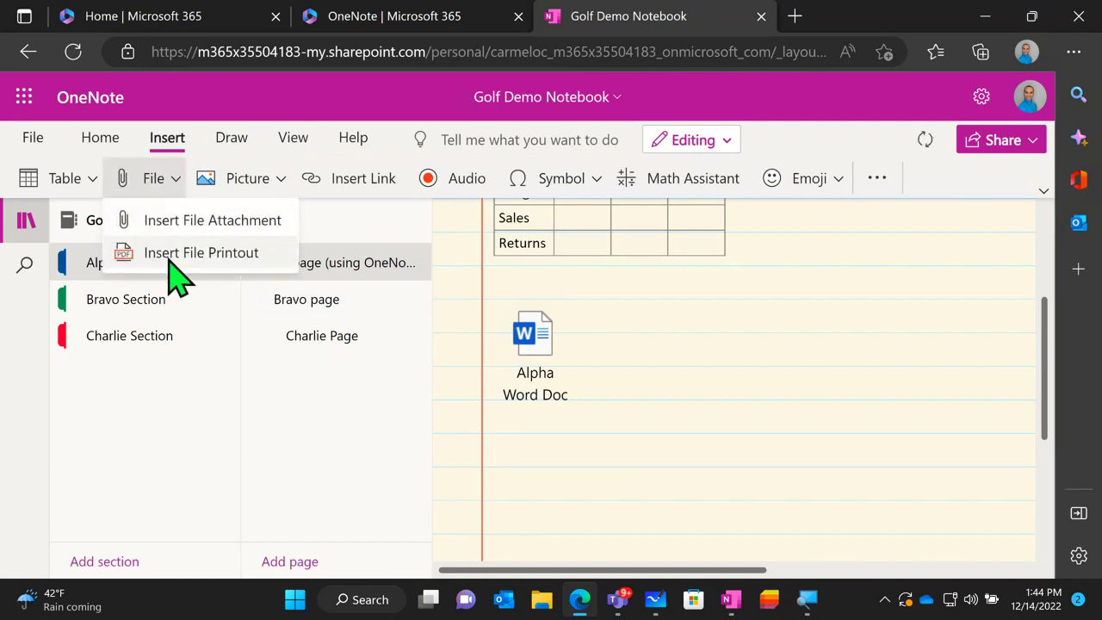
click(270, 181)
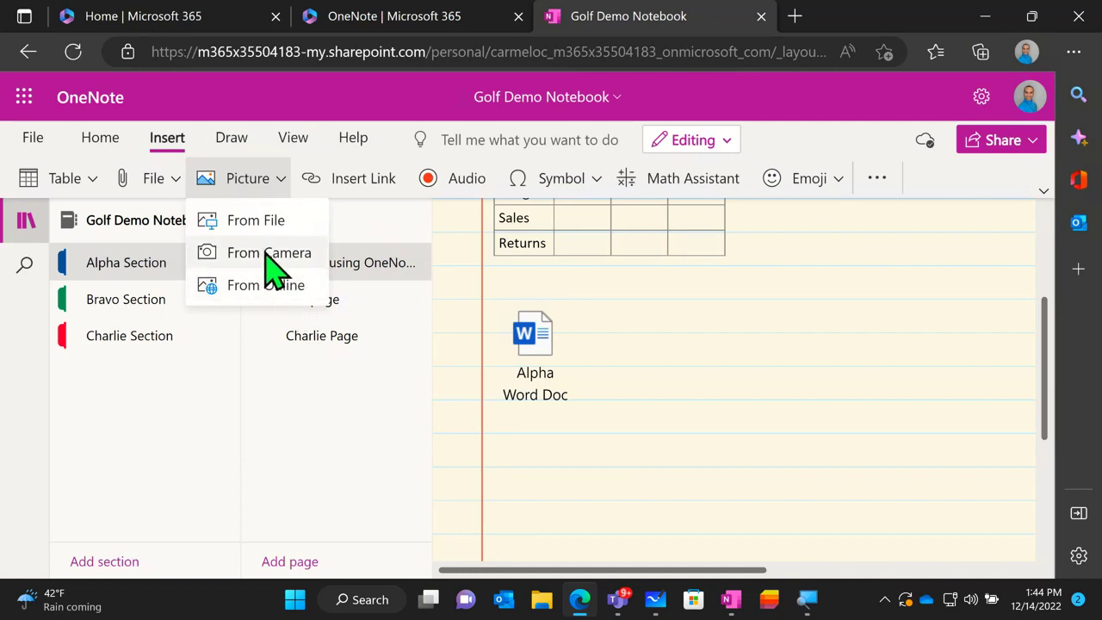
click(284, 222)
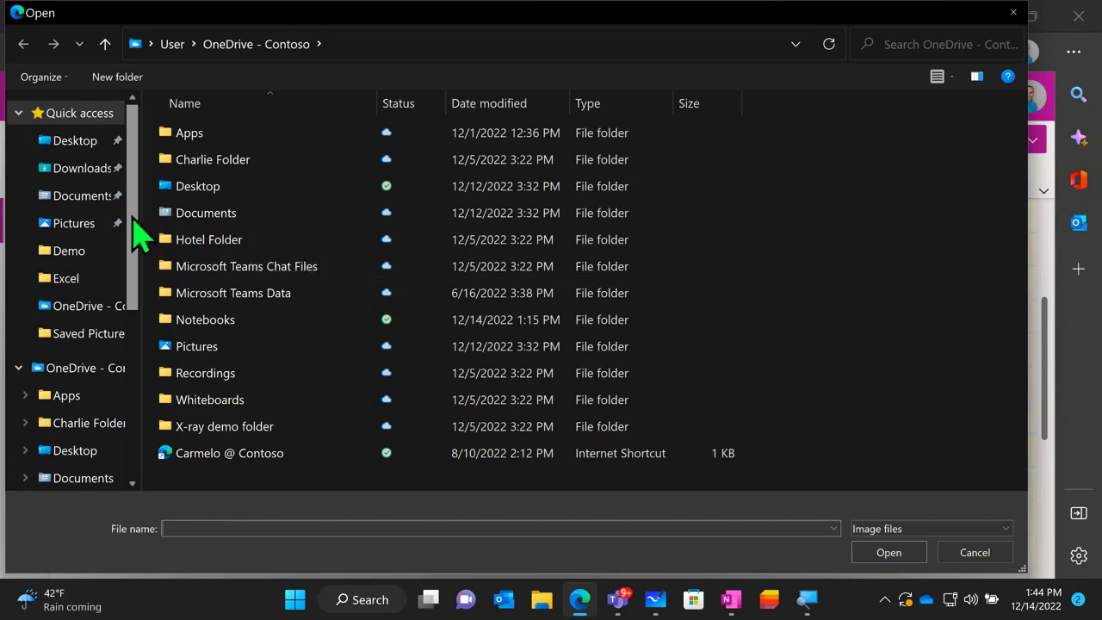
click(69, 226)
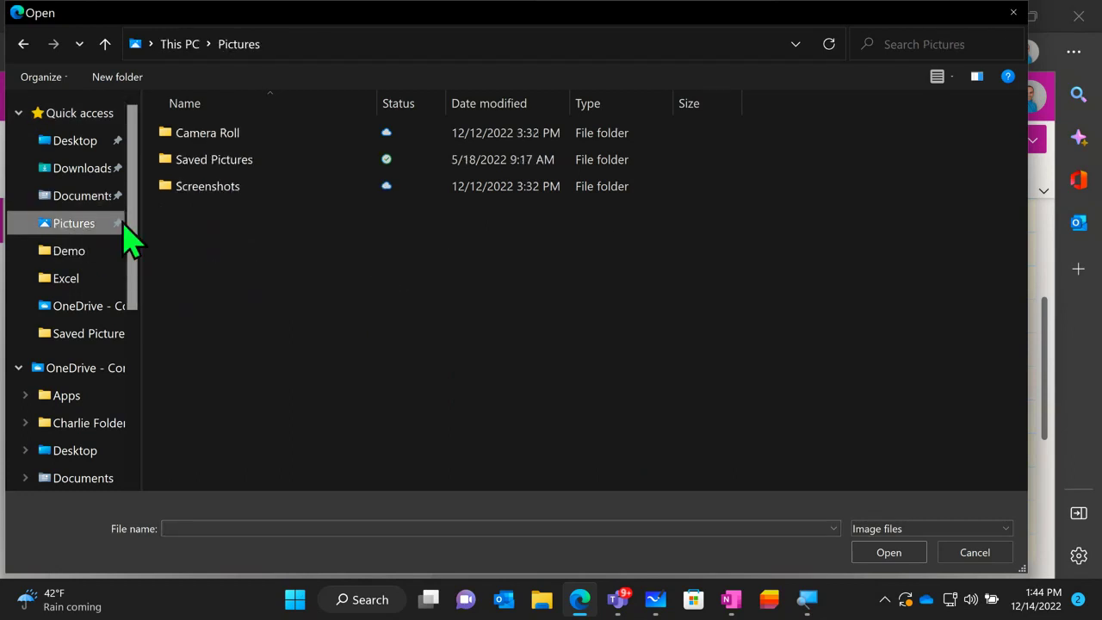
double_click(227, 170)
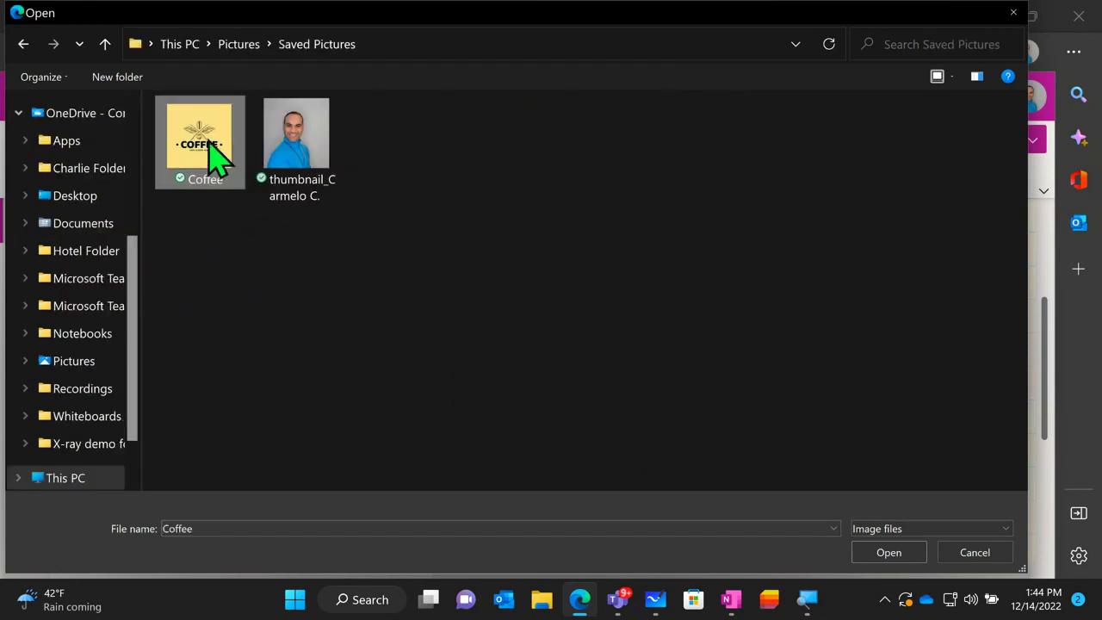
click(891, 555)
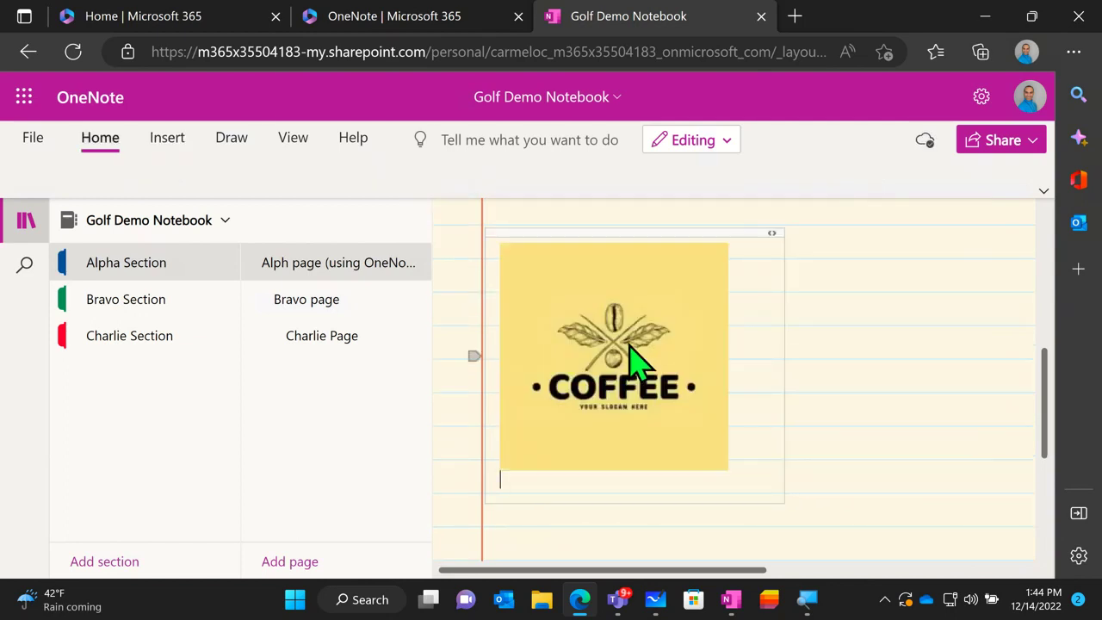
Shrink the coffee picture proportionally and move it beside the Alpha Word Doc attachment
click(576, 314)
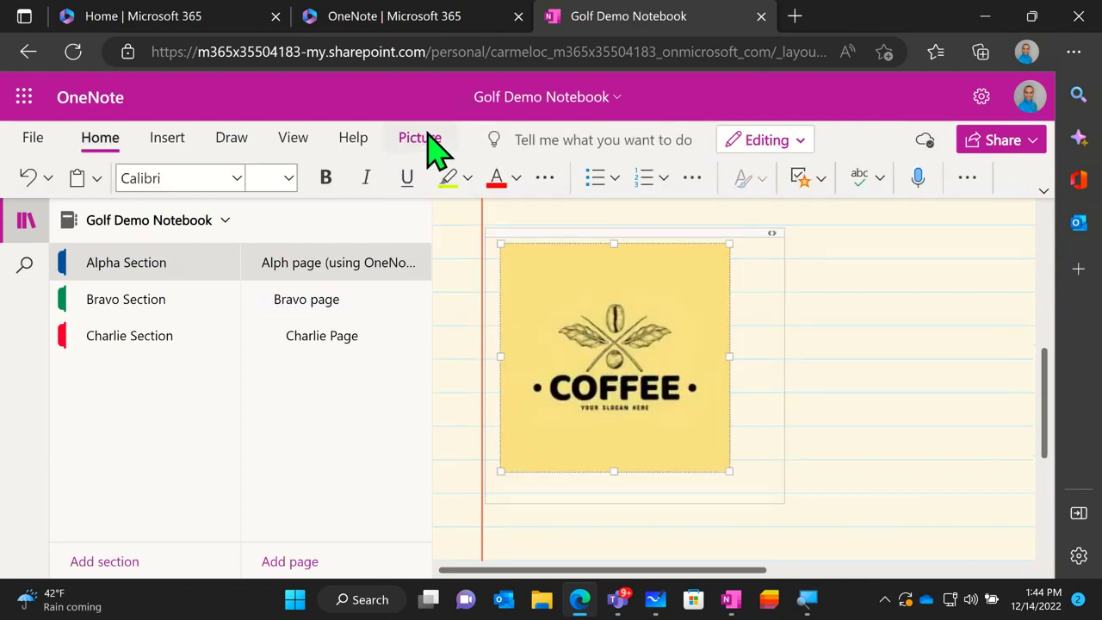
click(423, 137)
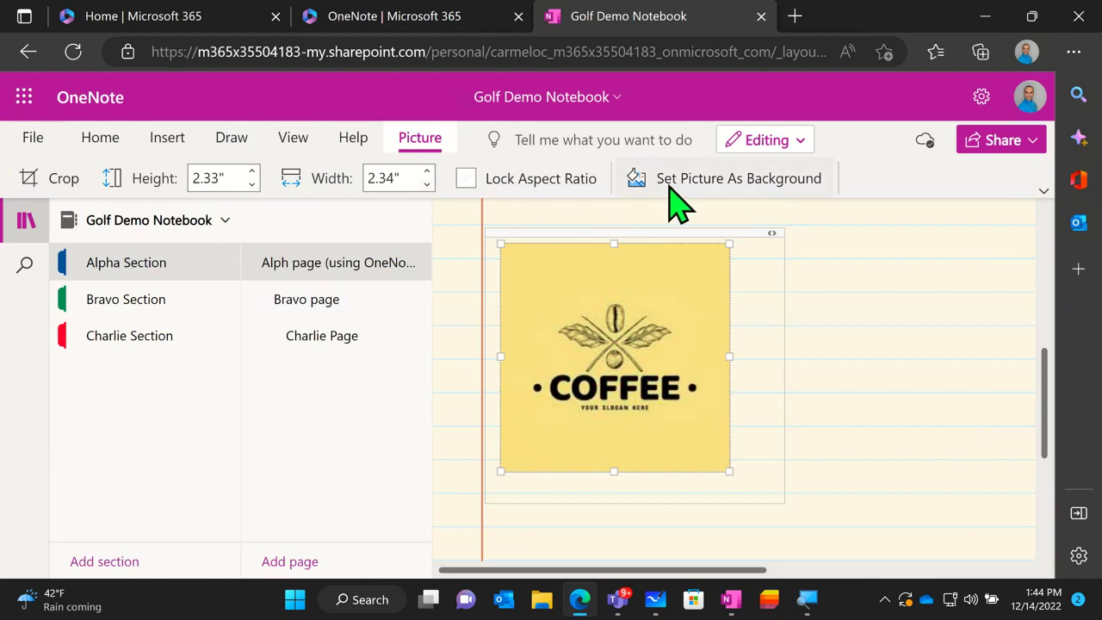
click(172, 143)
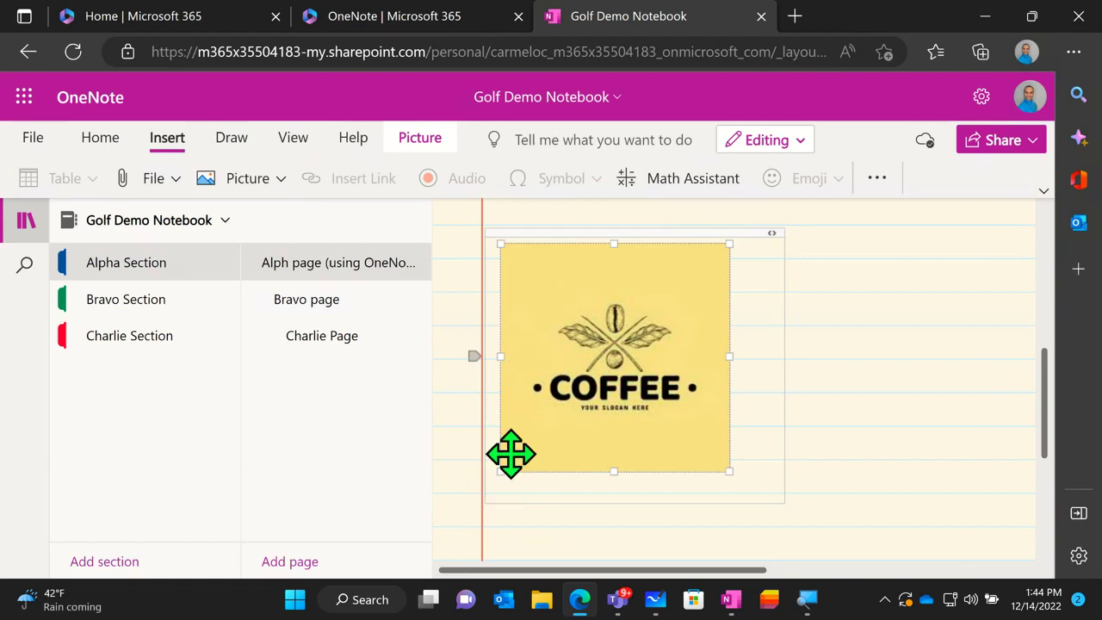
drag(498, 470, 553, 445)
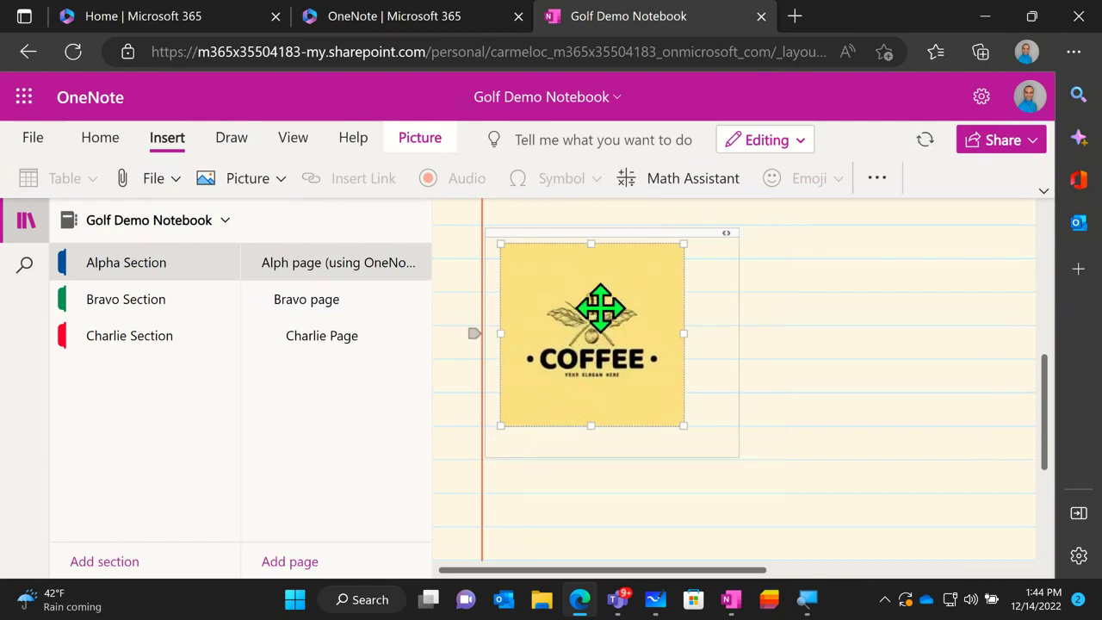
scroll(947, 327, up, 1)
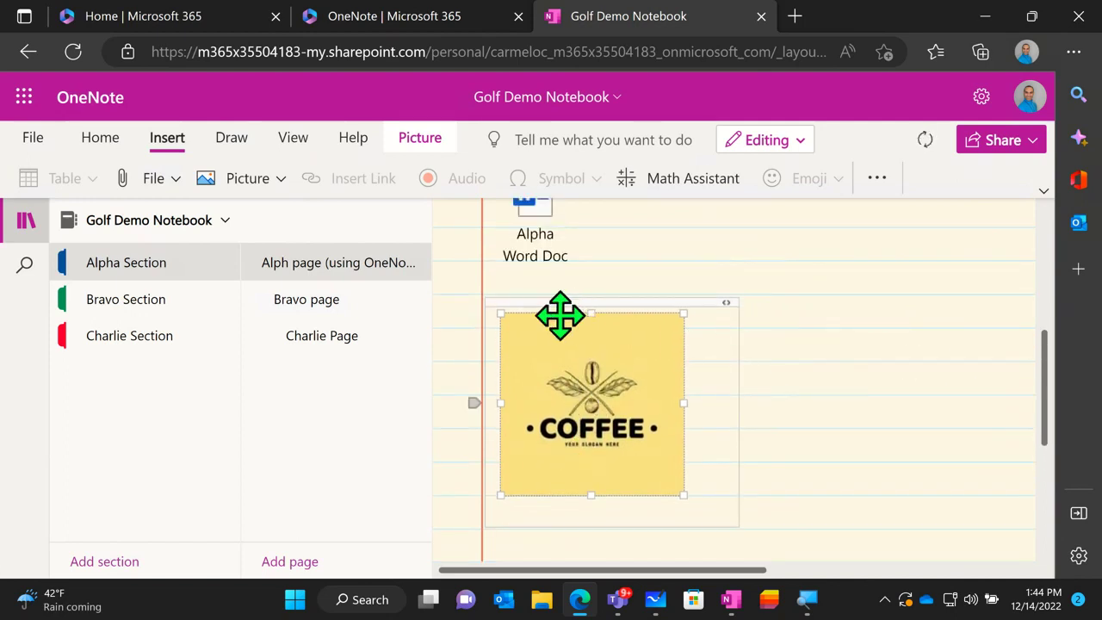
drag(548, 305, 602, 374)
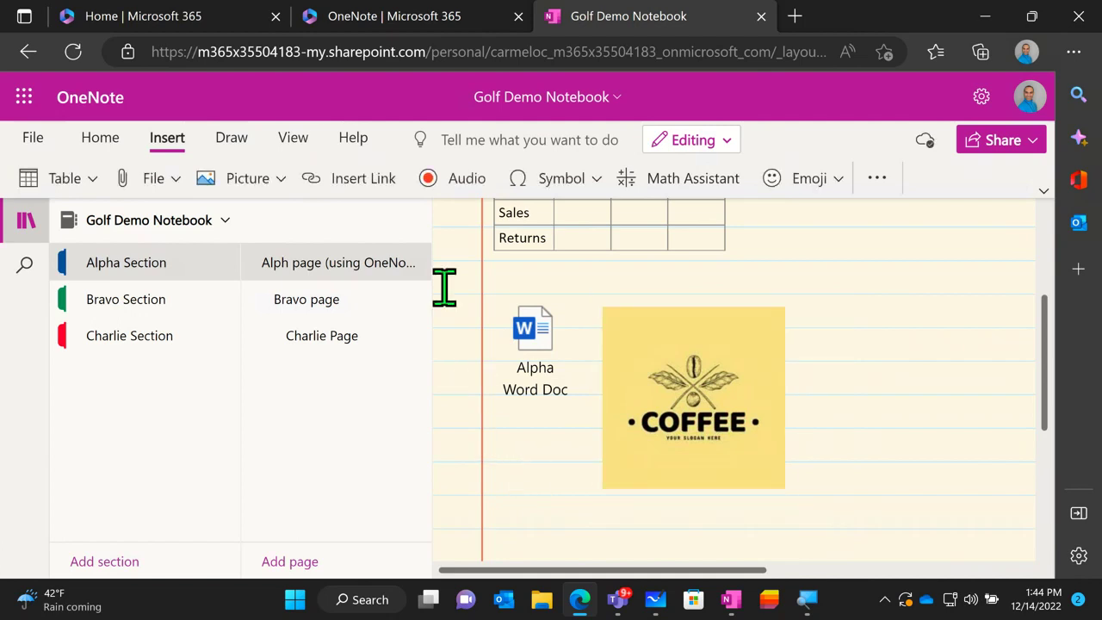
Start inserting a link on the page, and find and open the Microsoft home page in a new browser tab by searching for microsoft
click(368, 183)
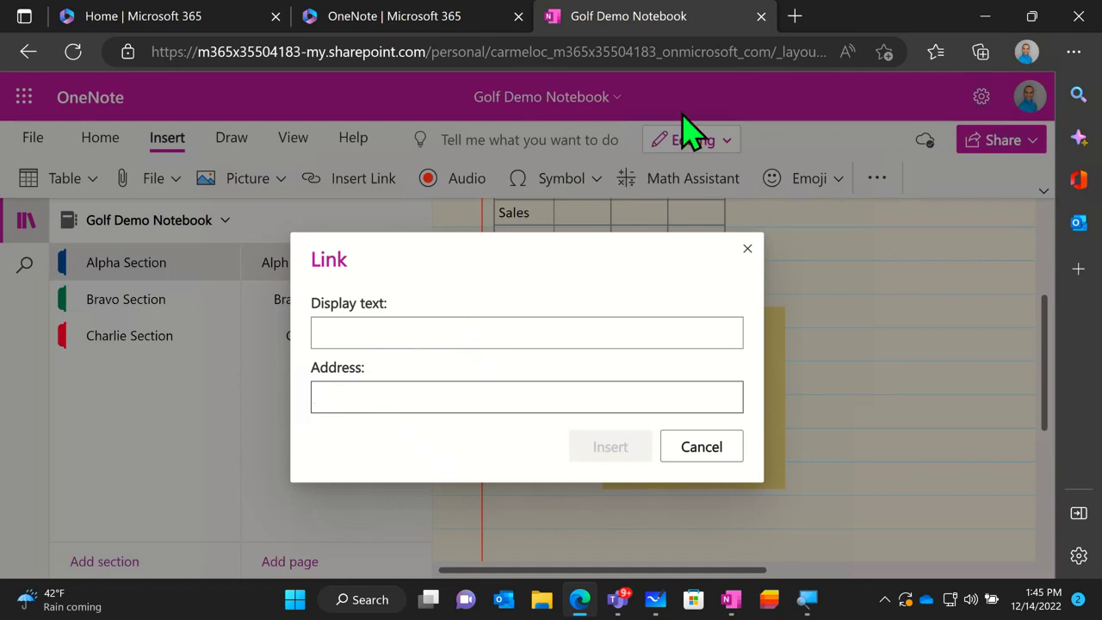
click(794, 16)
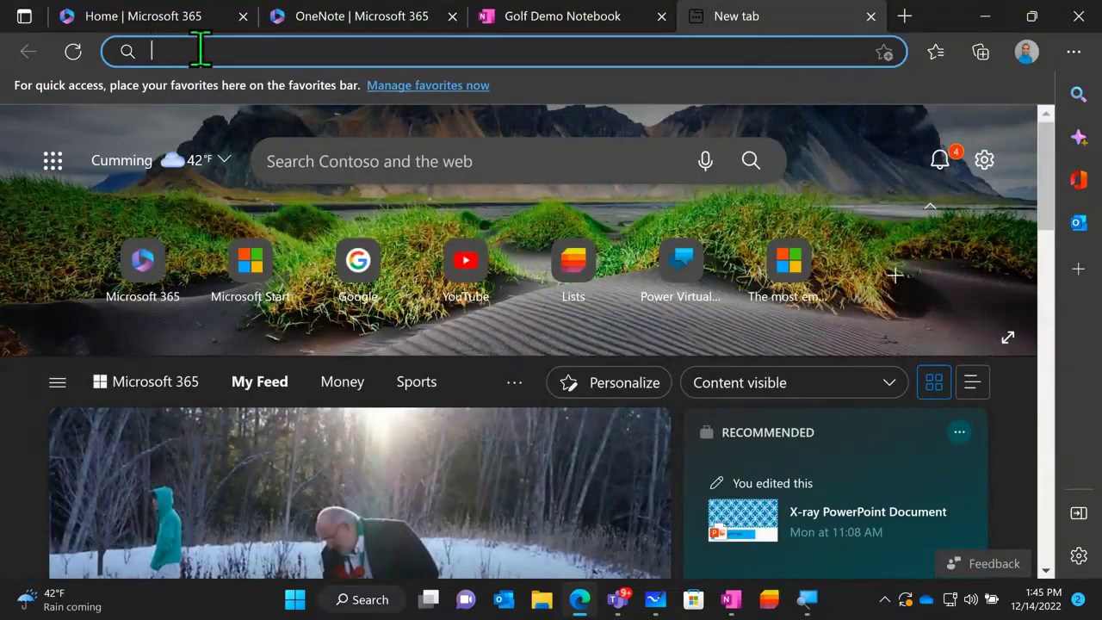
click(200, 50)
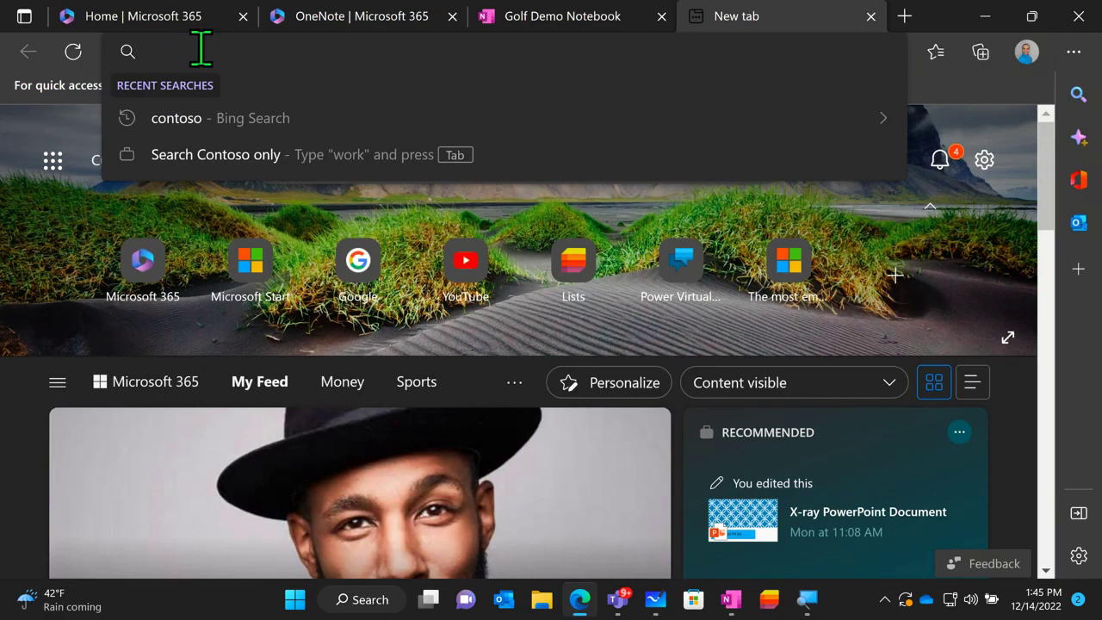
text(mic)
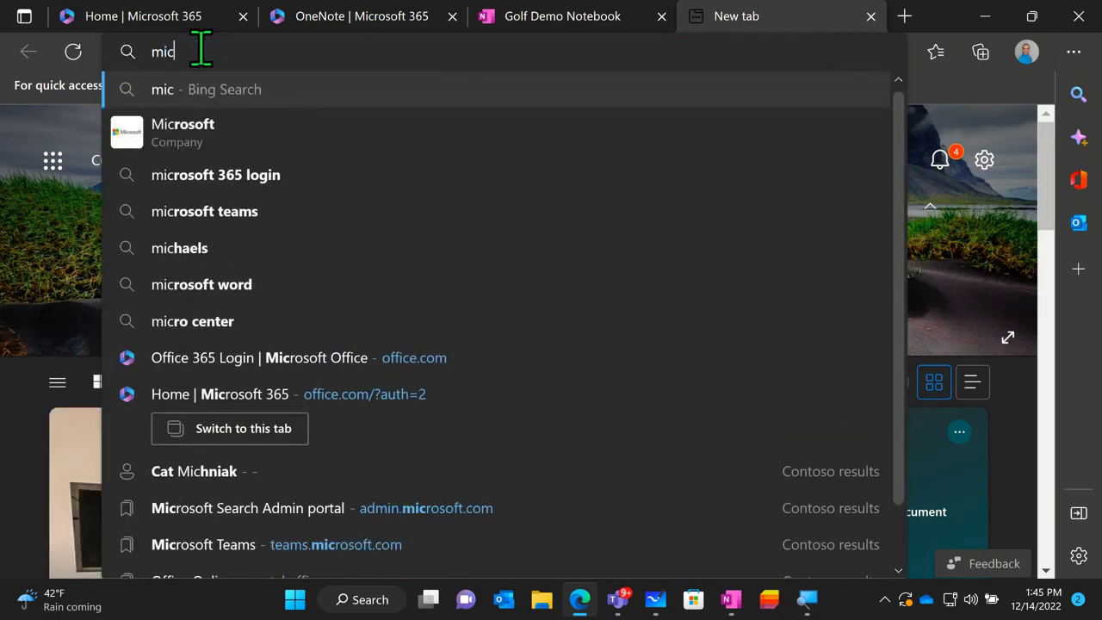
click(200, 133)
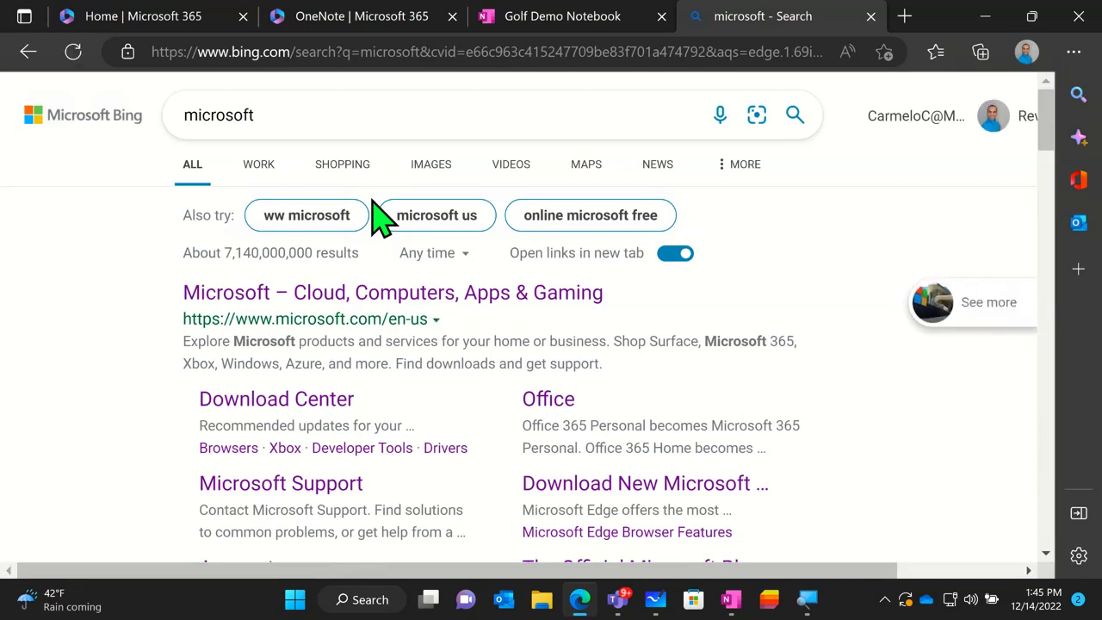
click(379, 319)
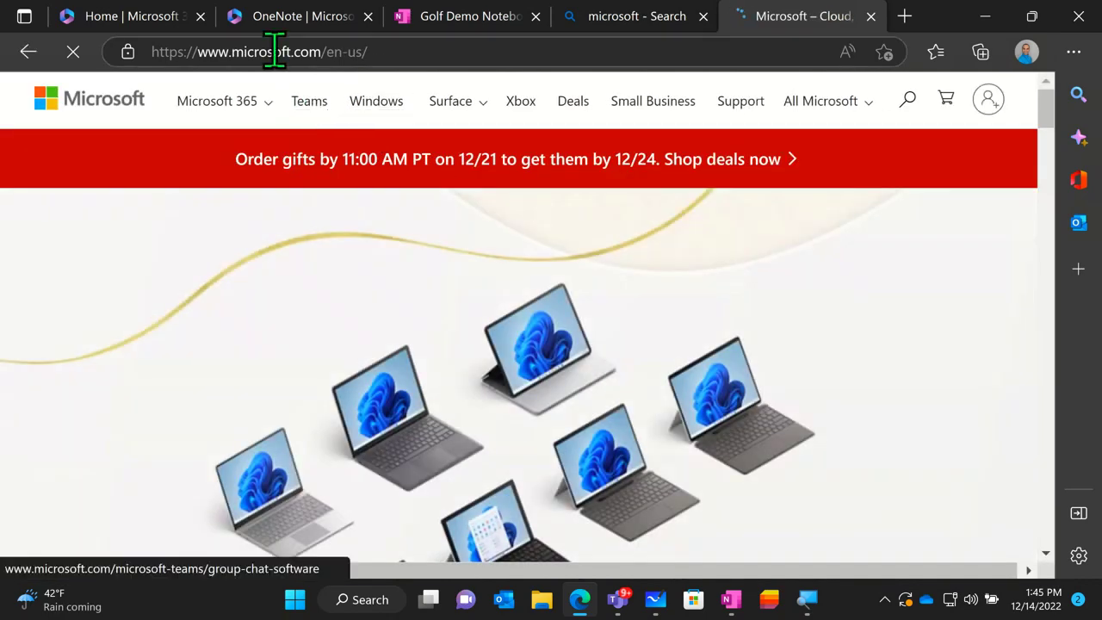
click(274, 52)
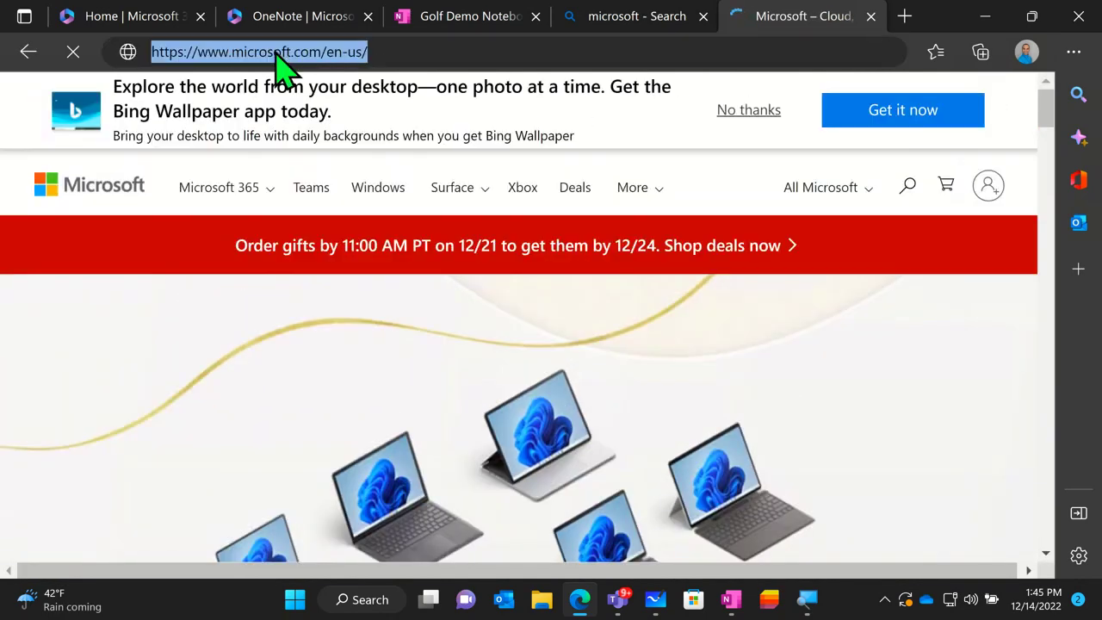
right_click(275, 53)
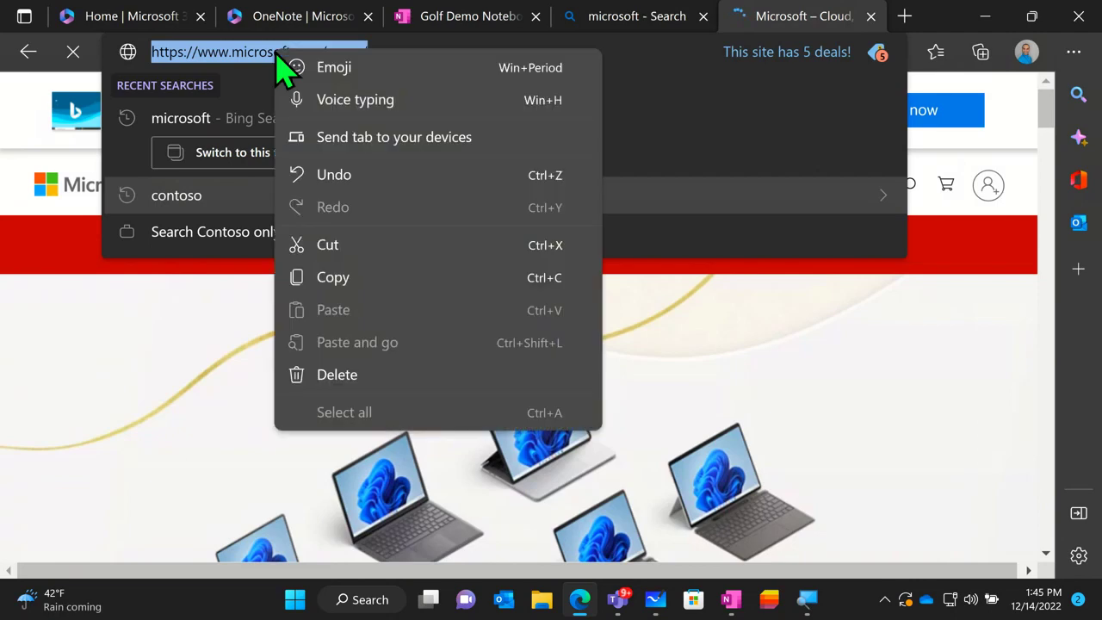
click(332, 277)
click(462, 229)
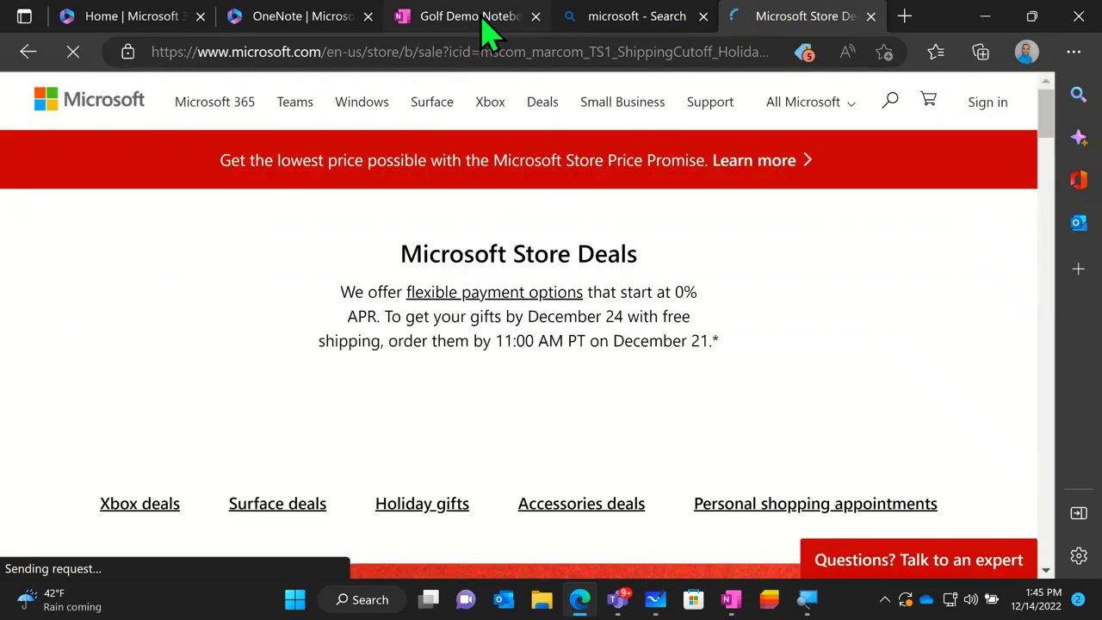
Insert the copied address in the notebook as a link displayed as Microsoft Home Page and move it below the coffee picture
click(482, 26)
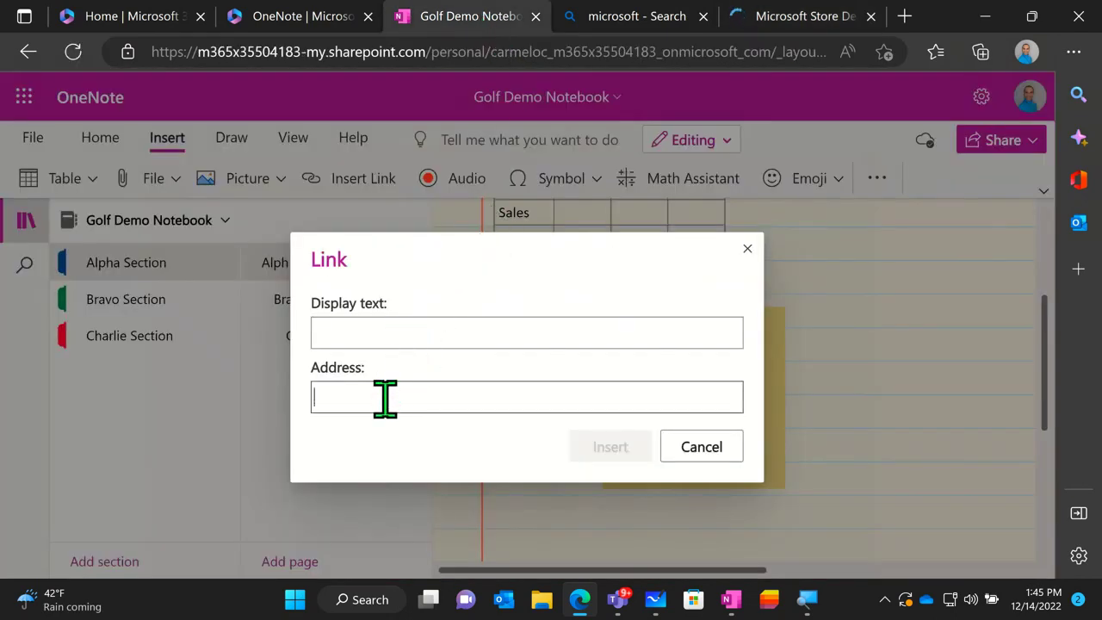
key(ctrl+v)
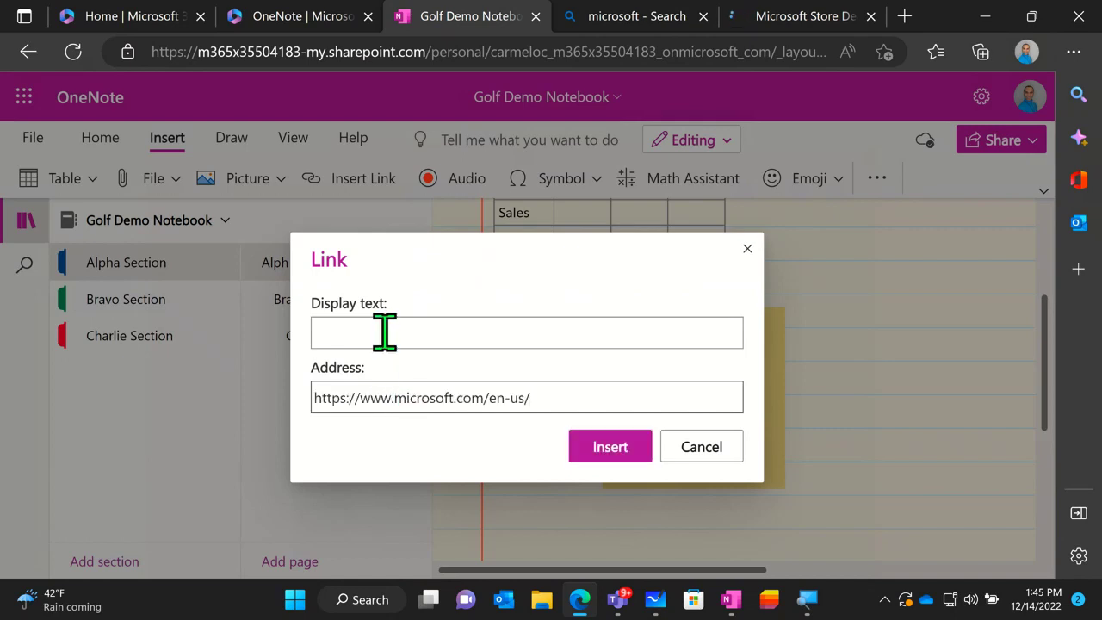
click(384, 331)
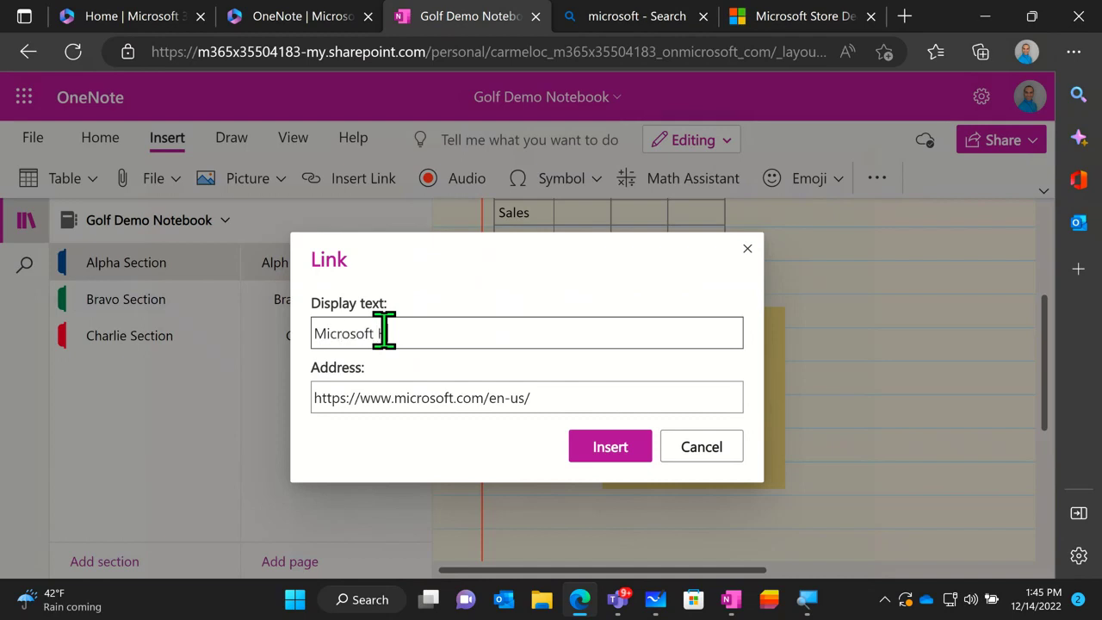
text(Microsoft Home Page)
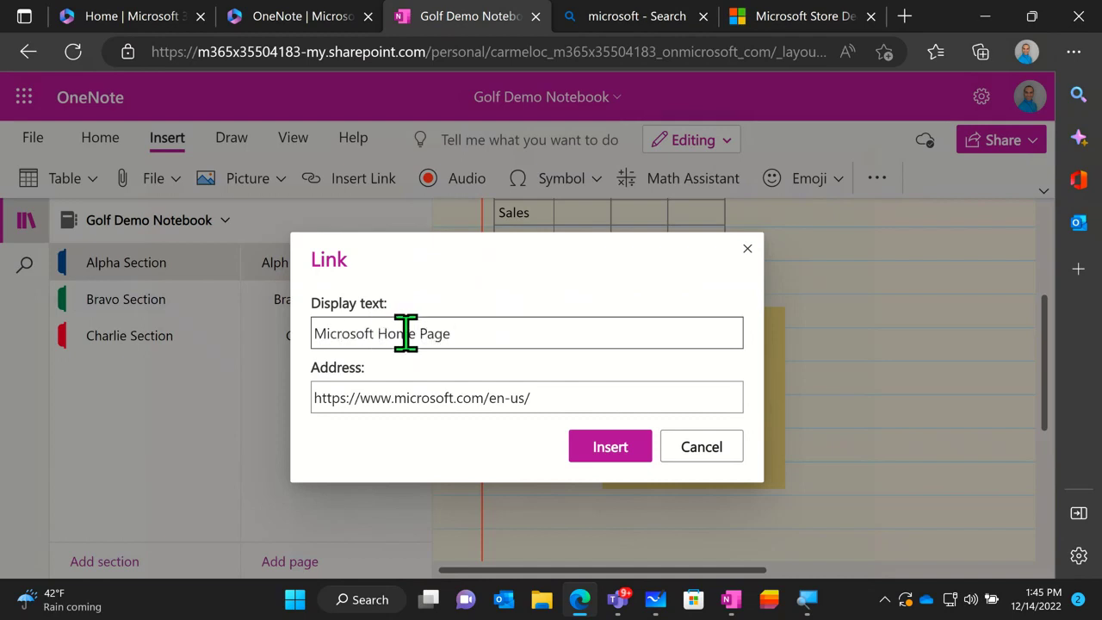
click(611, 446)
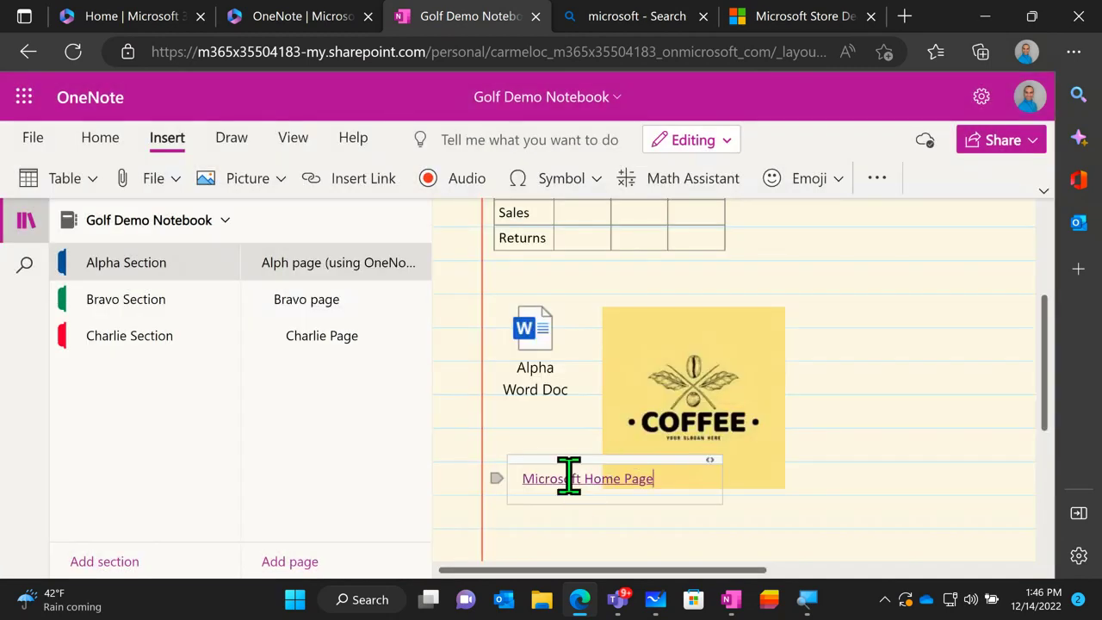
drag(583, 455, 555, 499)
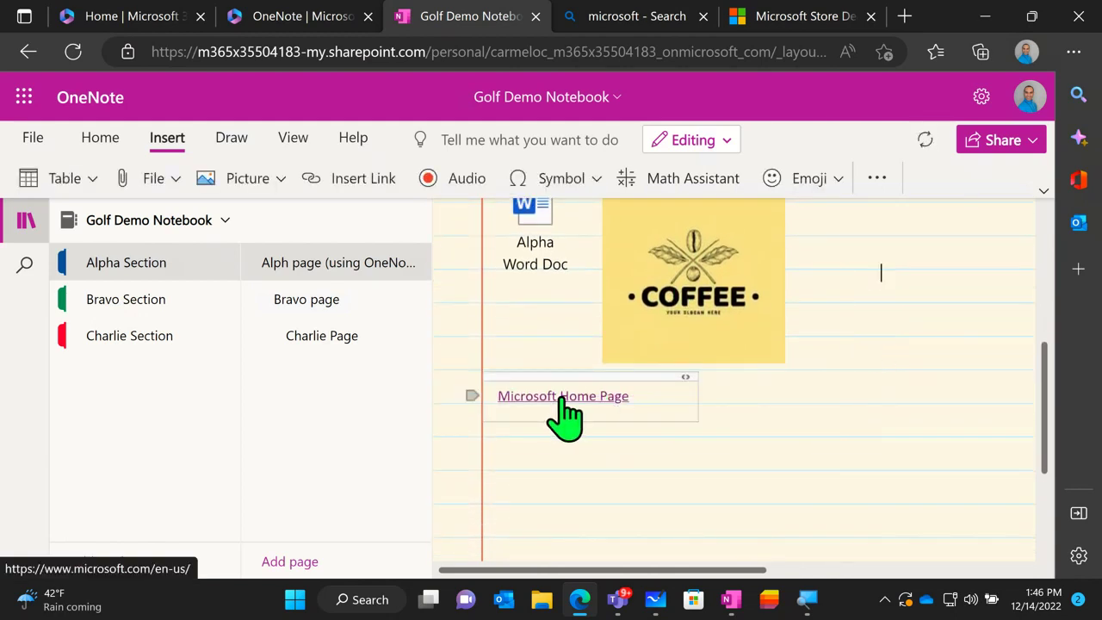
Close the leftover Microsoft search and store tabs, test the Microsoft Home Page link, and return to the notebook
click(561, 395)
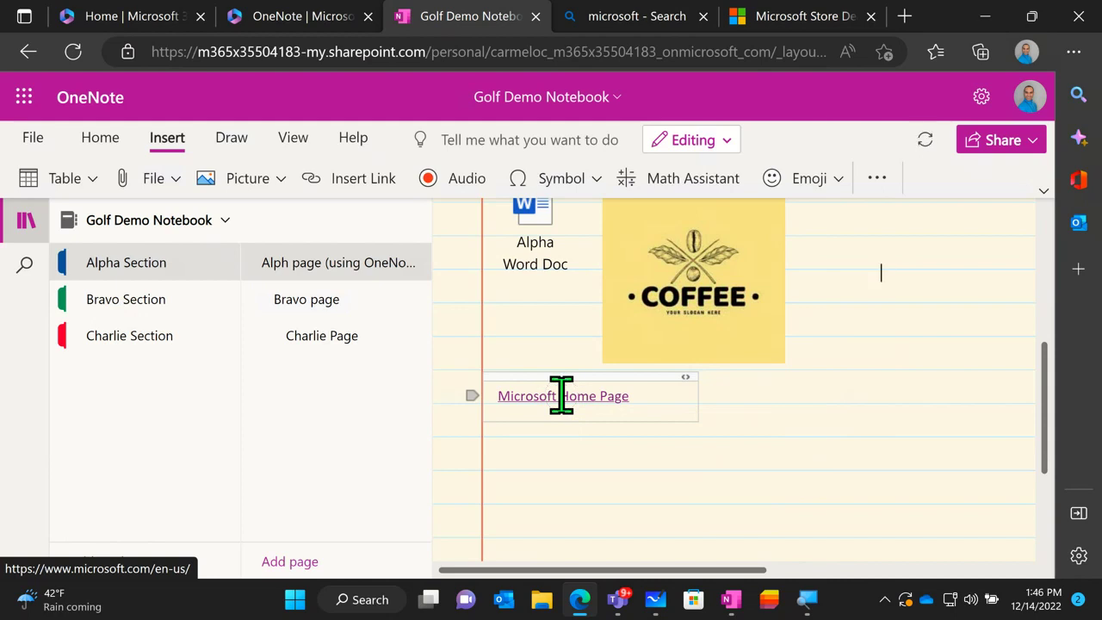
click(702, 16)
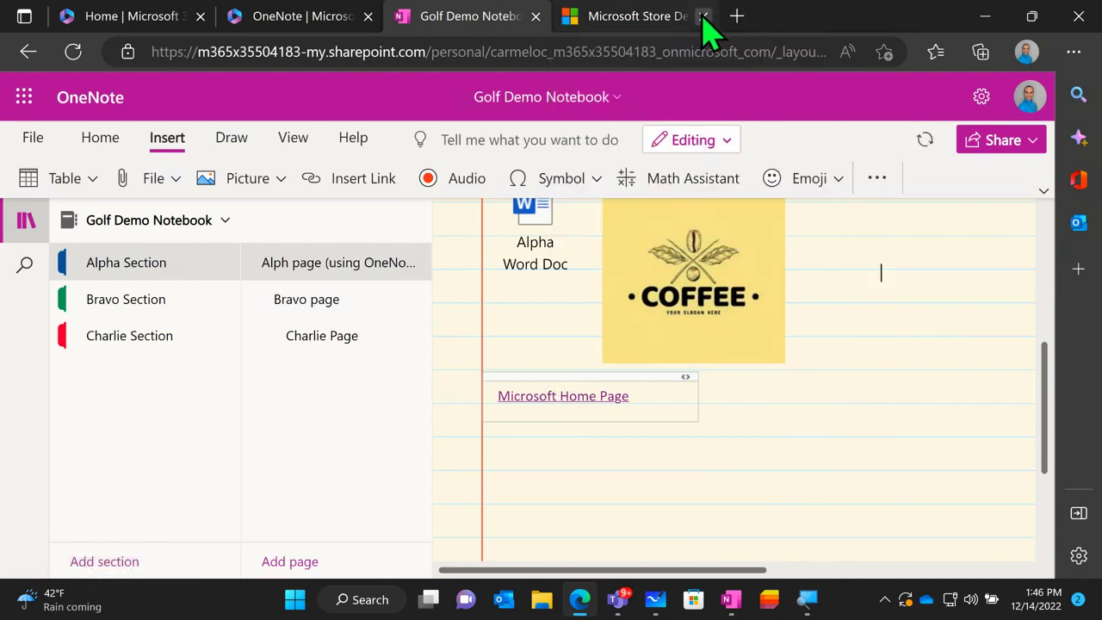
click(702, 16)
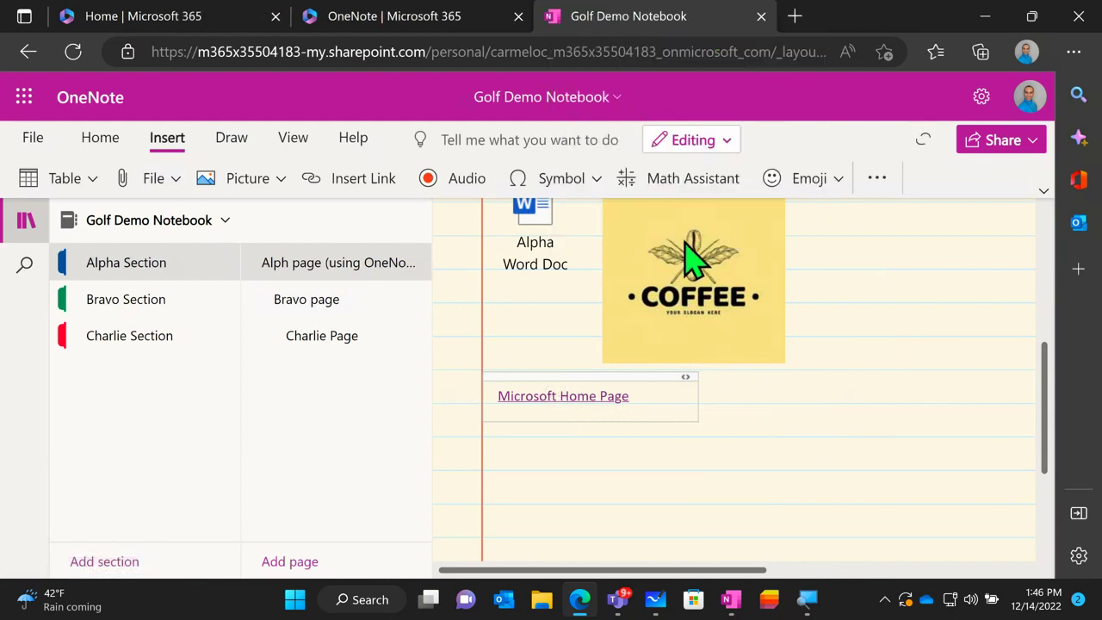
click(601, 397)
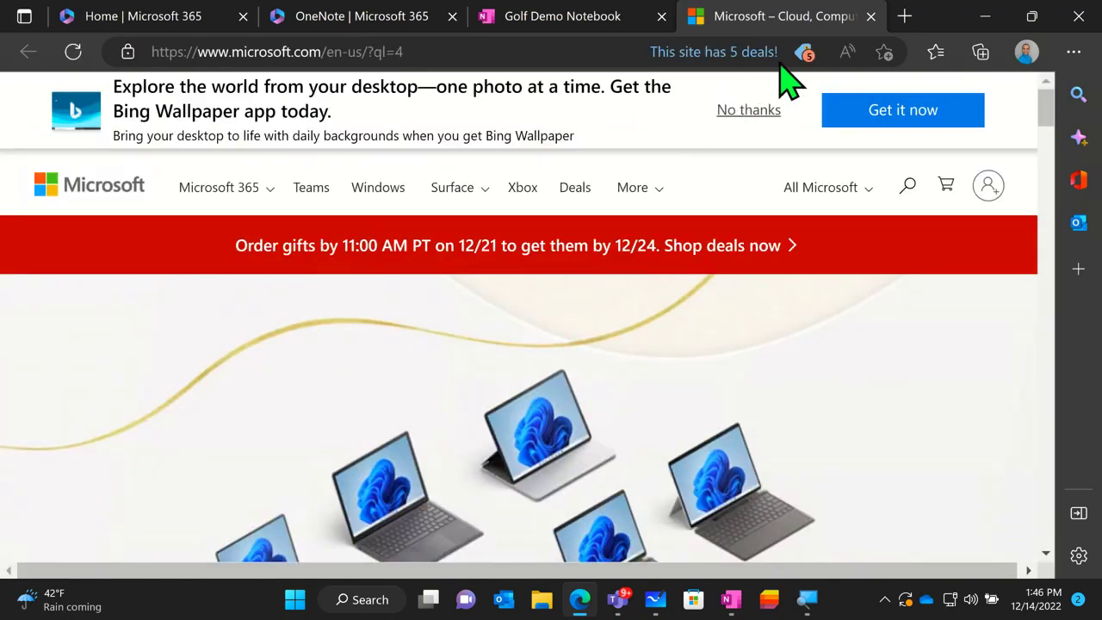
click(871, 17)
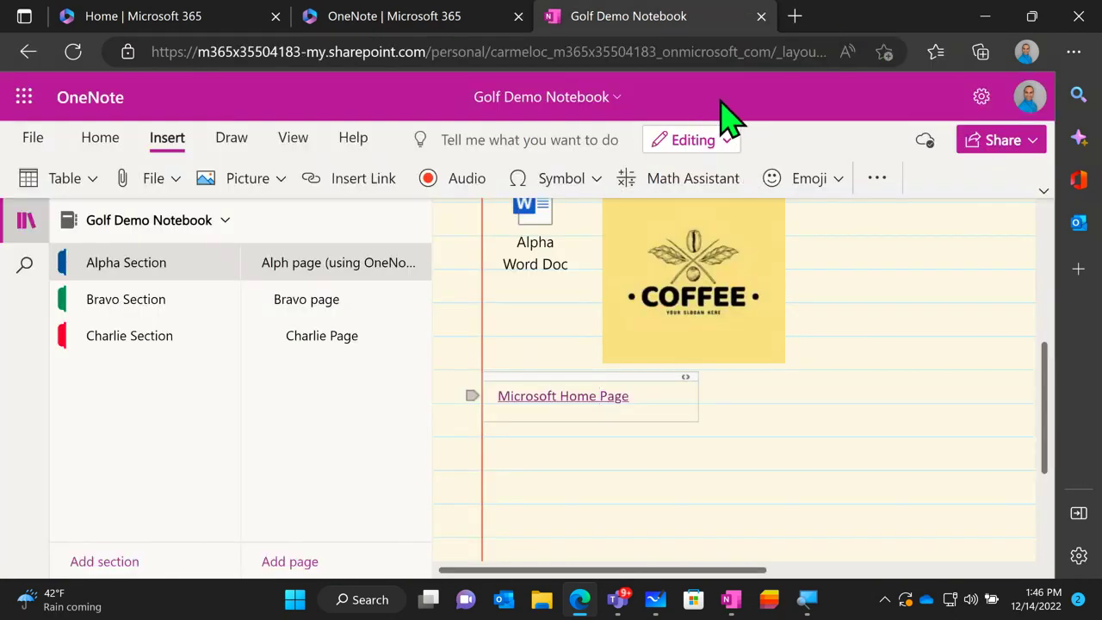
Open the Microsoft Home Page link and copy a web capture of the area showing the Surface laptops picture
click(589, 395)
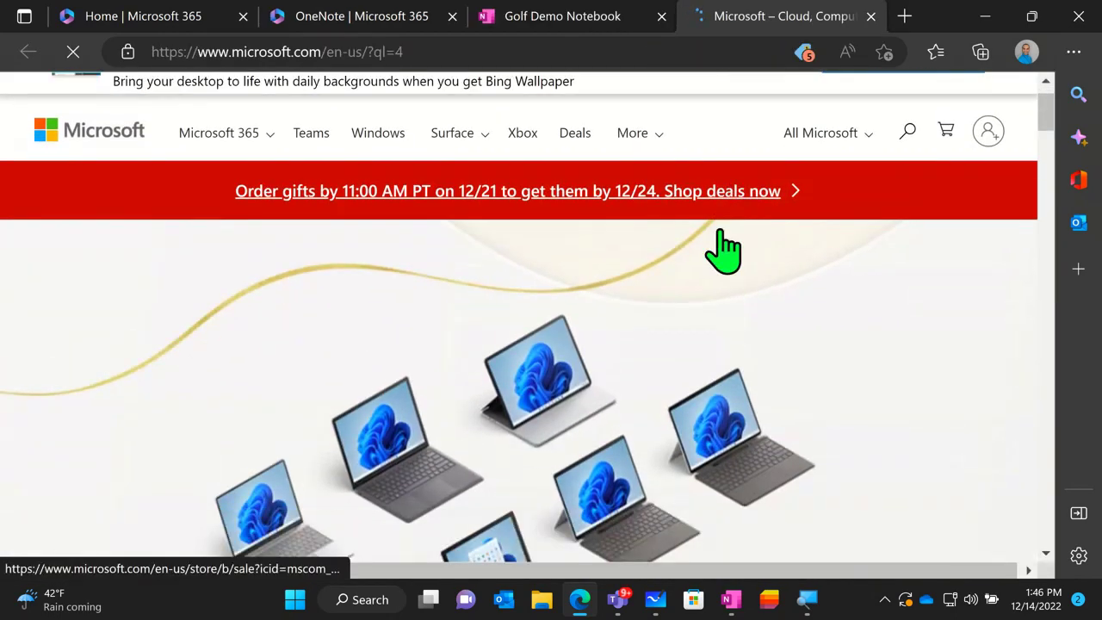
scroll(718, 254, down, 3)
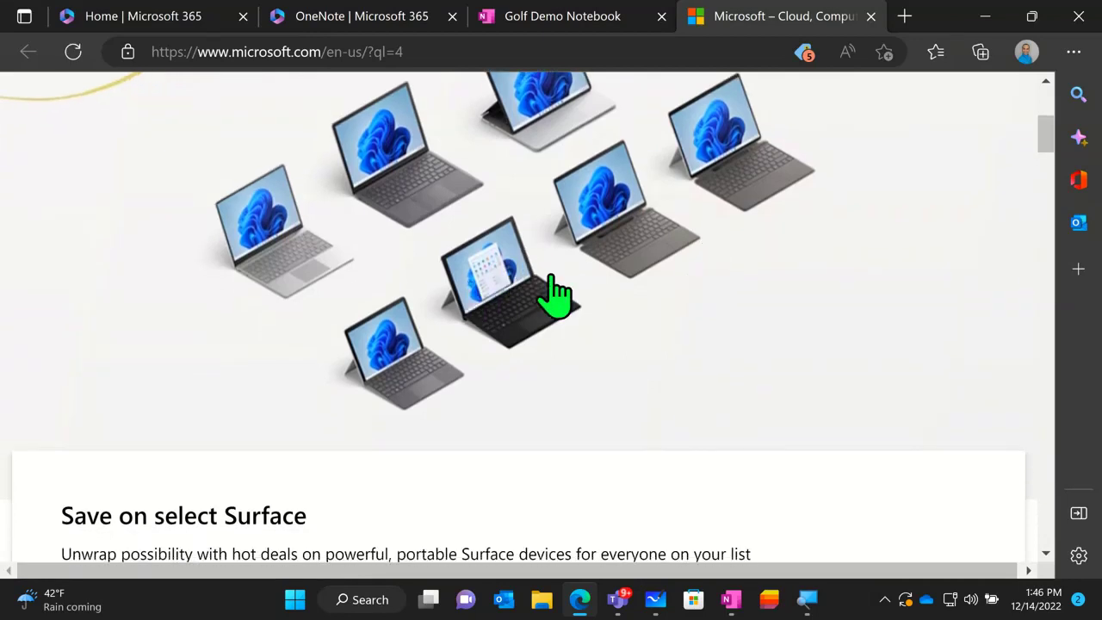
scroll(581, 284, up, 2)
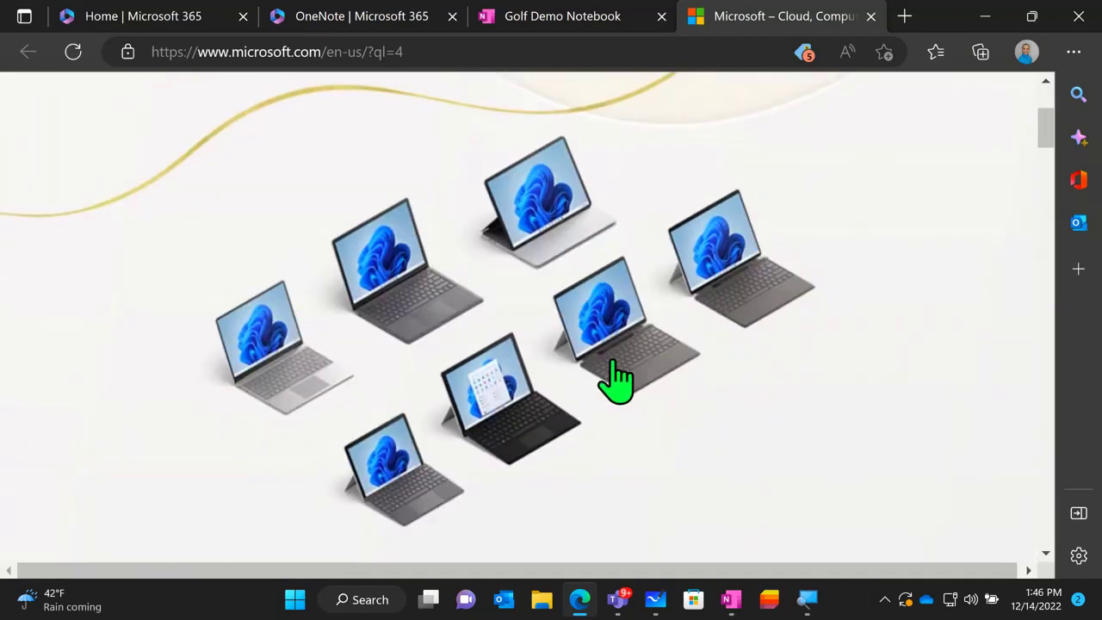
right_click(705, 381)
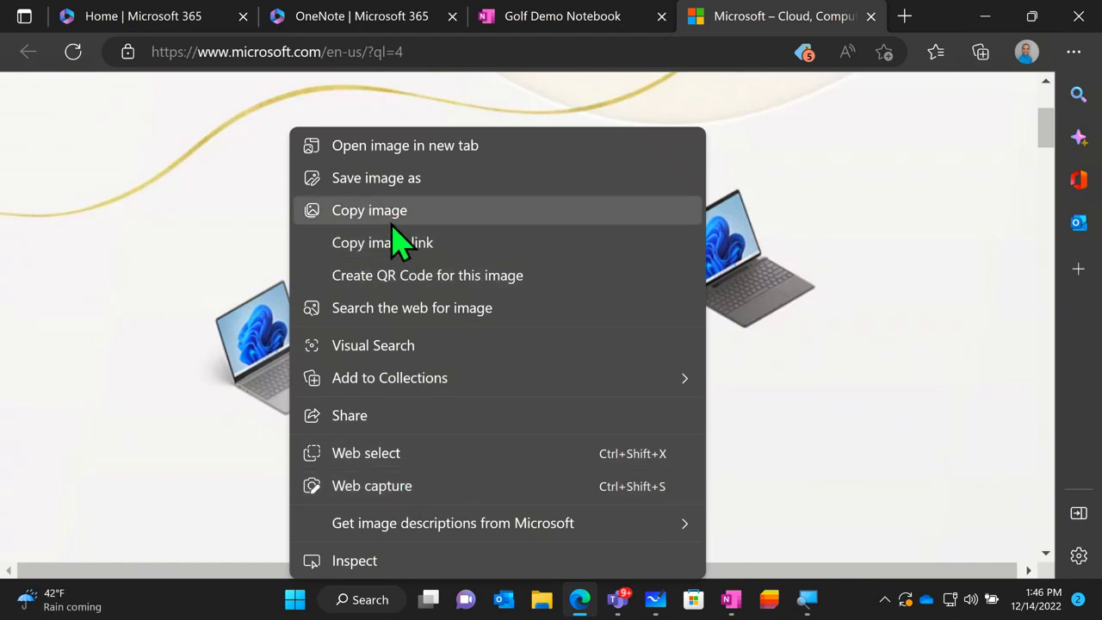
click(428, 497)
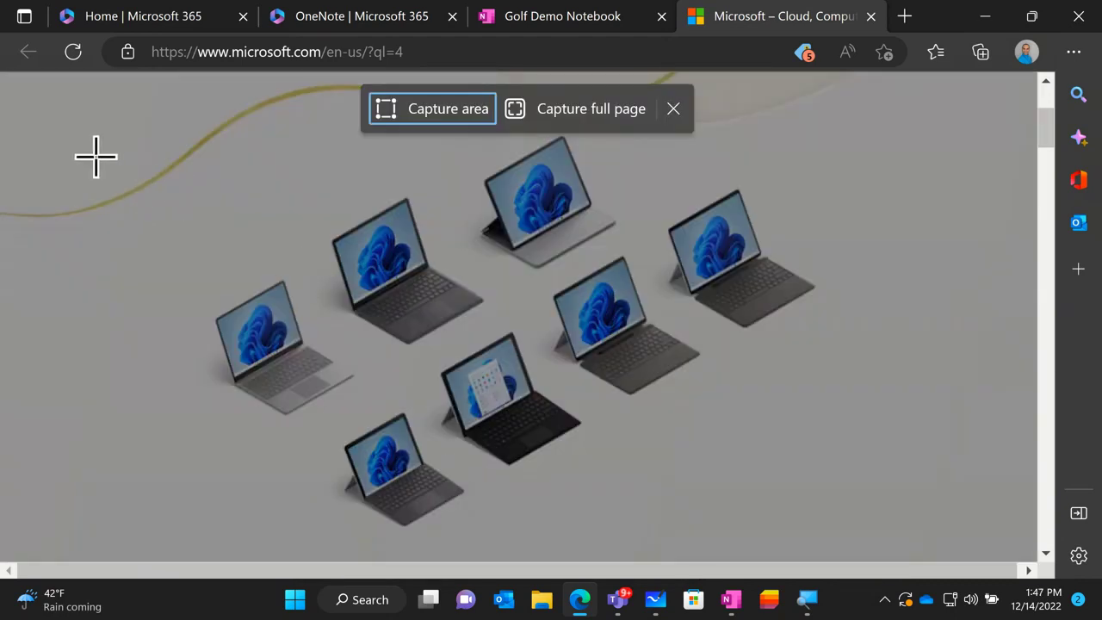
drag(92, 157, 866, 509)
scroll(886, 430, down, 2)
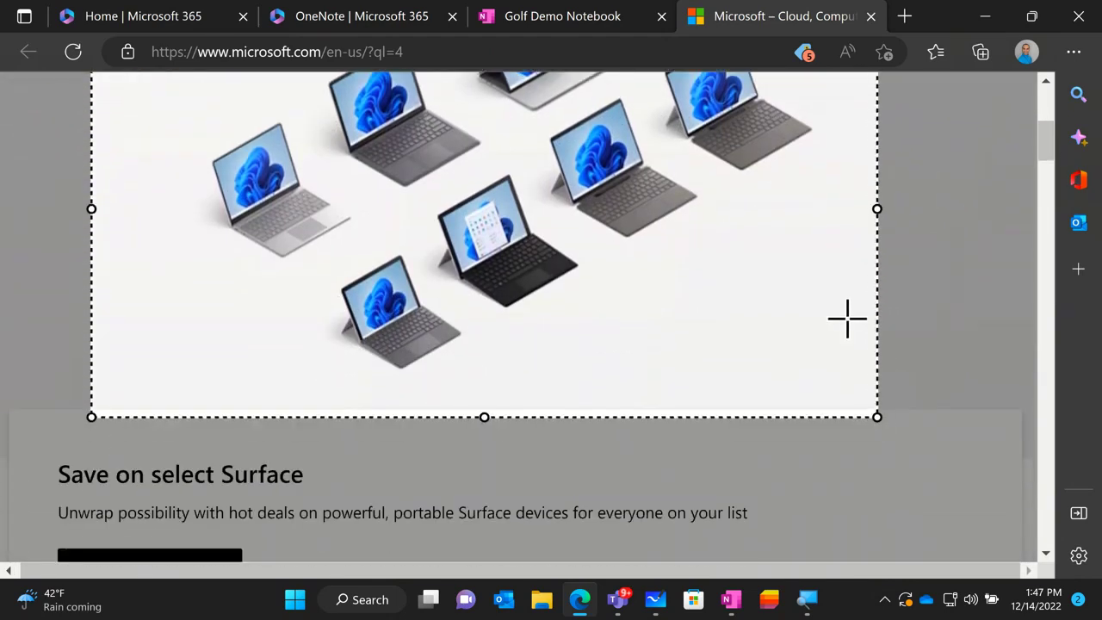
drag(846, 318, 851, 376)
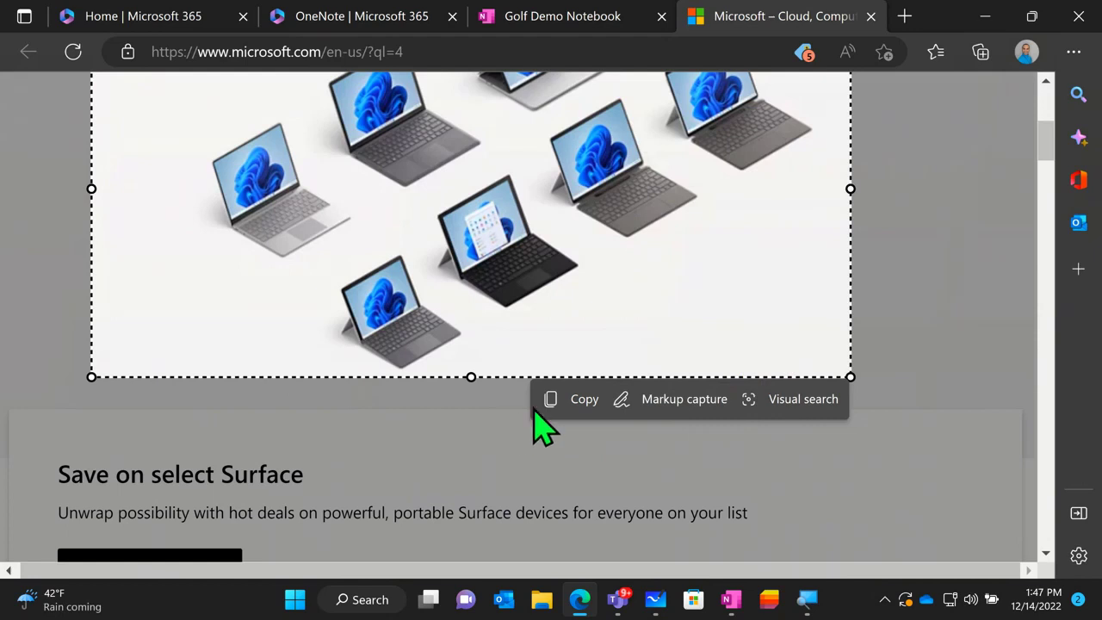
click(633, 401)
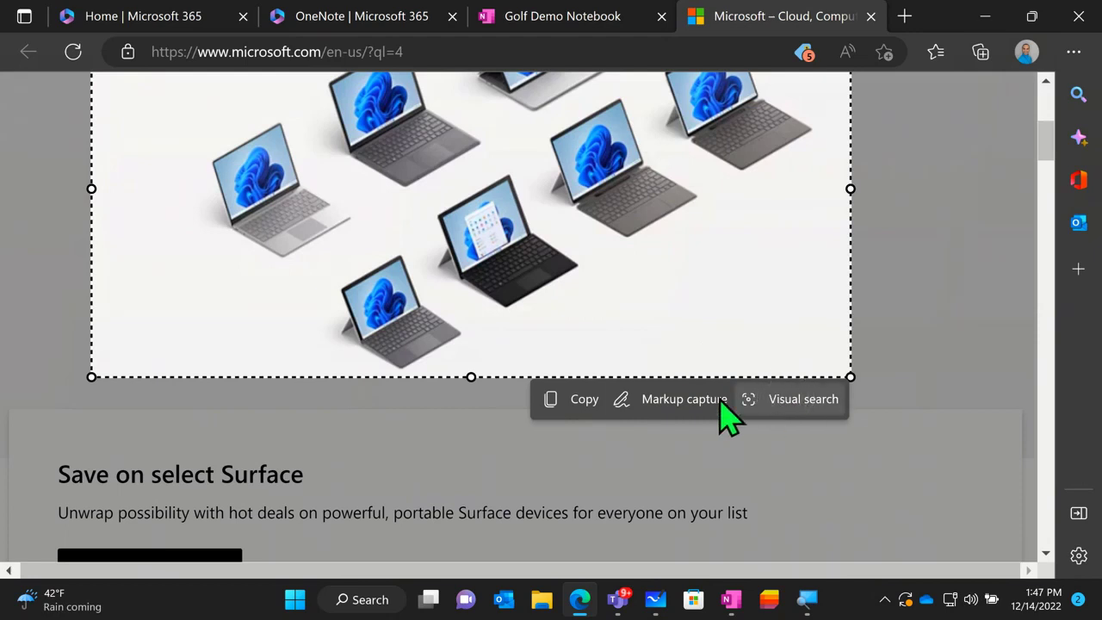
click(600, 409)
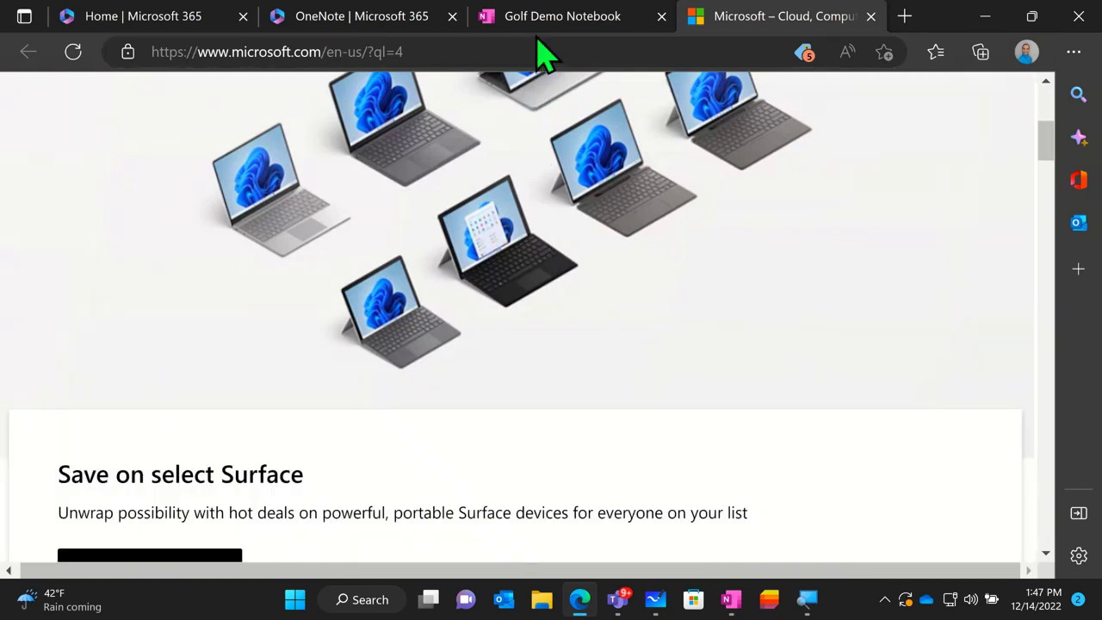
Return to the Golf Demo Notebook and paste the laptops capture into the blank area below the Microsoft Home Page link
click(540, 22)
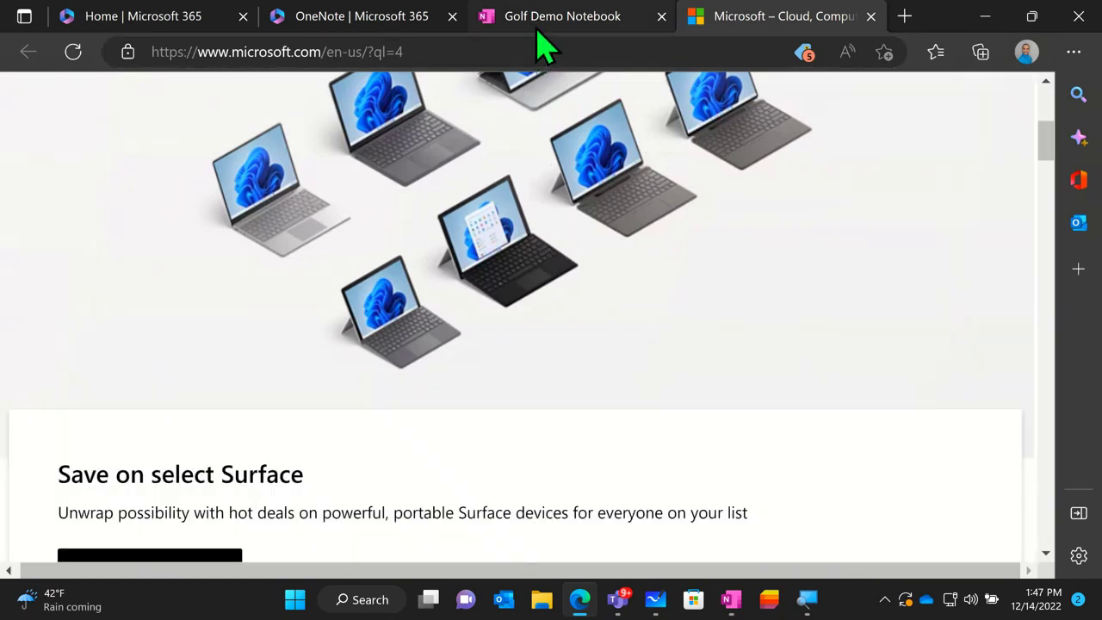
scroll(574, 344, down, 2)
scroll(568, 336, down, 1)
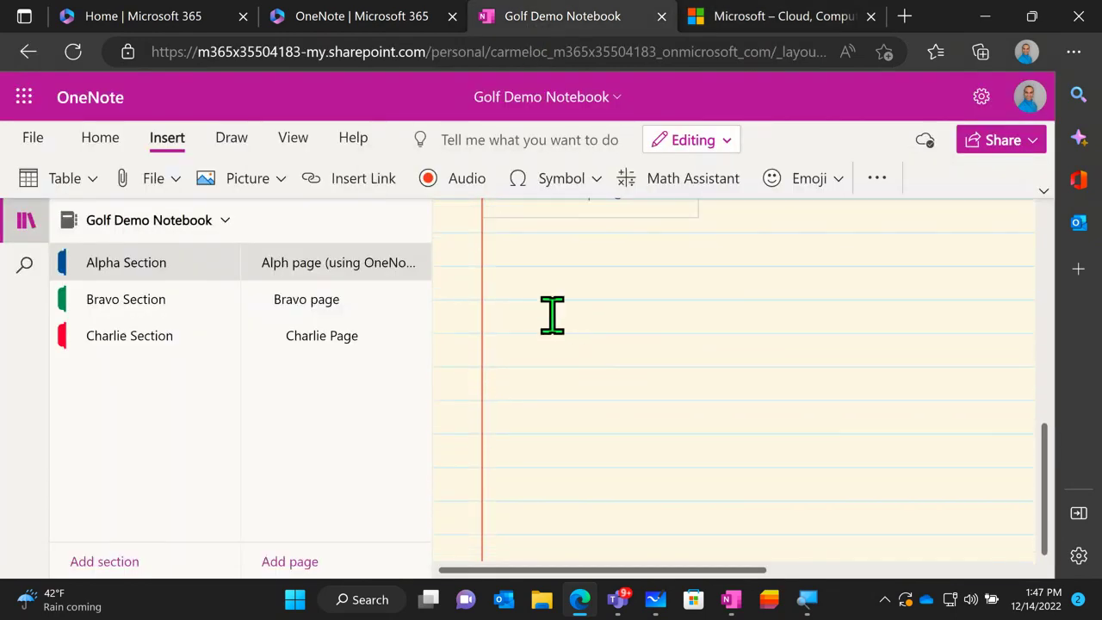
right_click(522, 277)
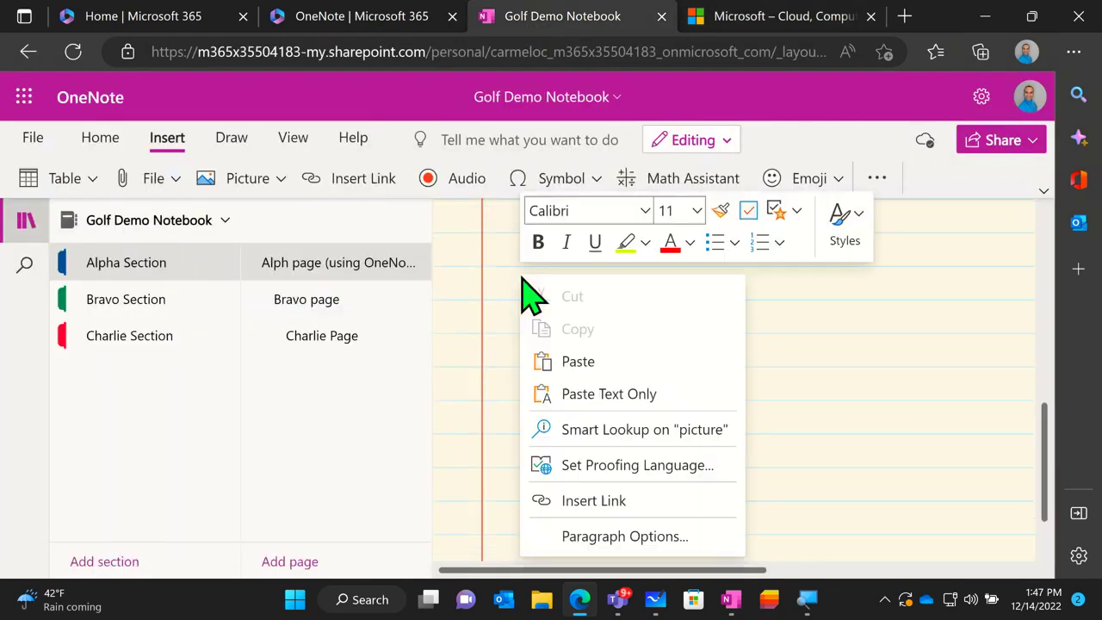
click(487, 274)
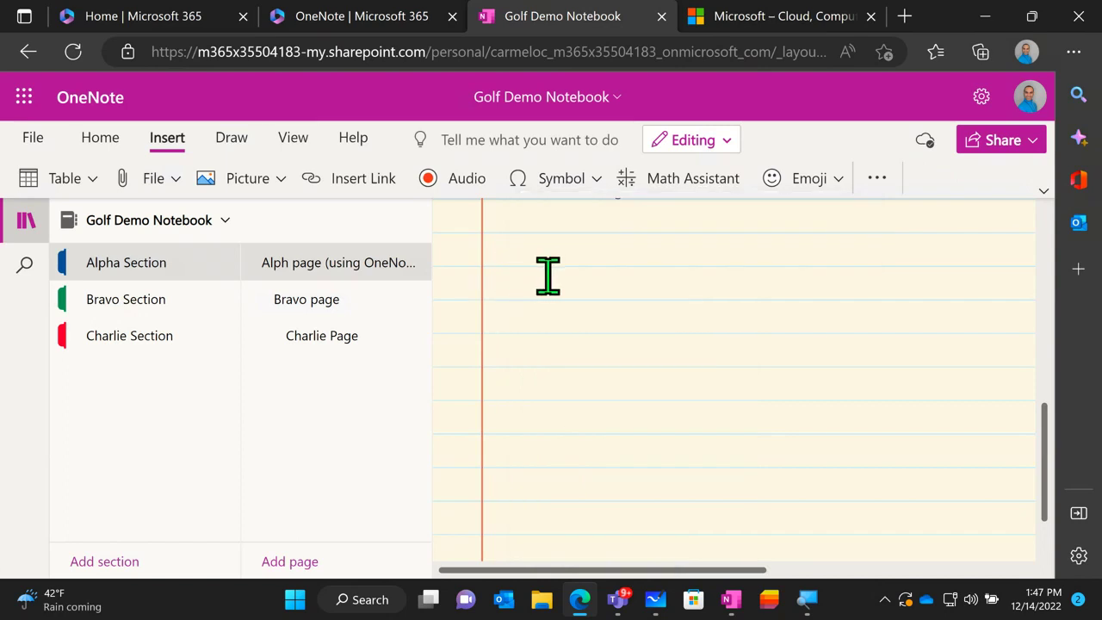
scroll(547, 275, up, 1)
scroll(531, 356, up, 1)
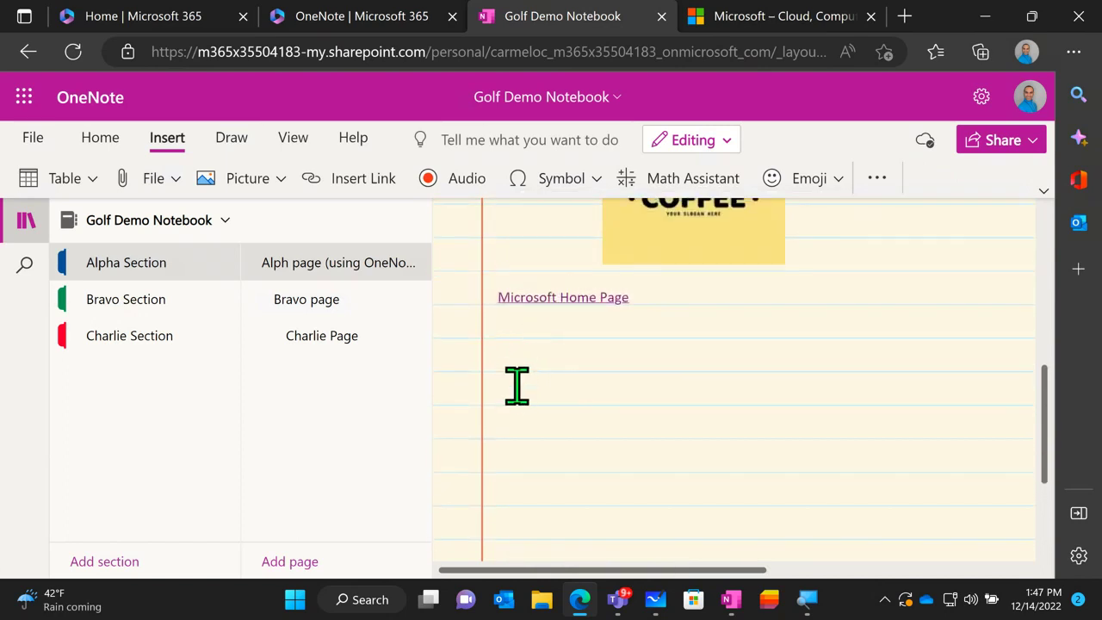
click(515, 386)
right_click(579, 371)
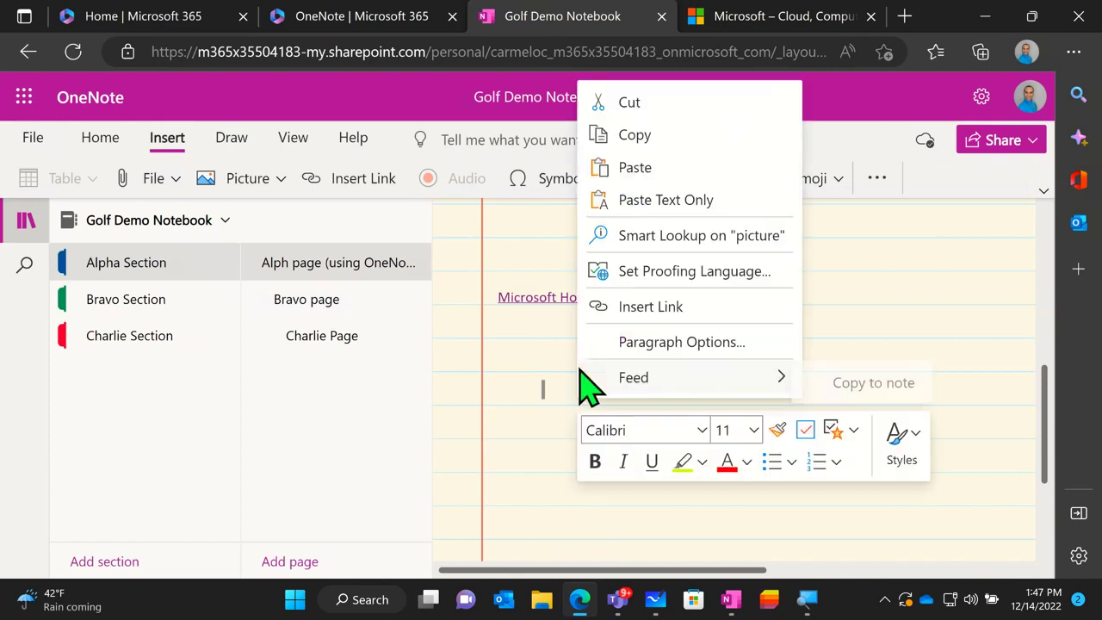
click(661, 172)
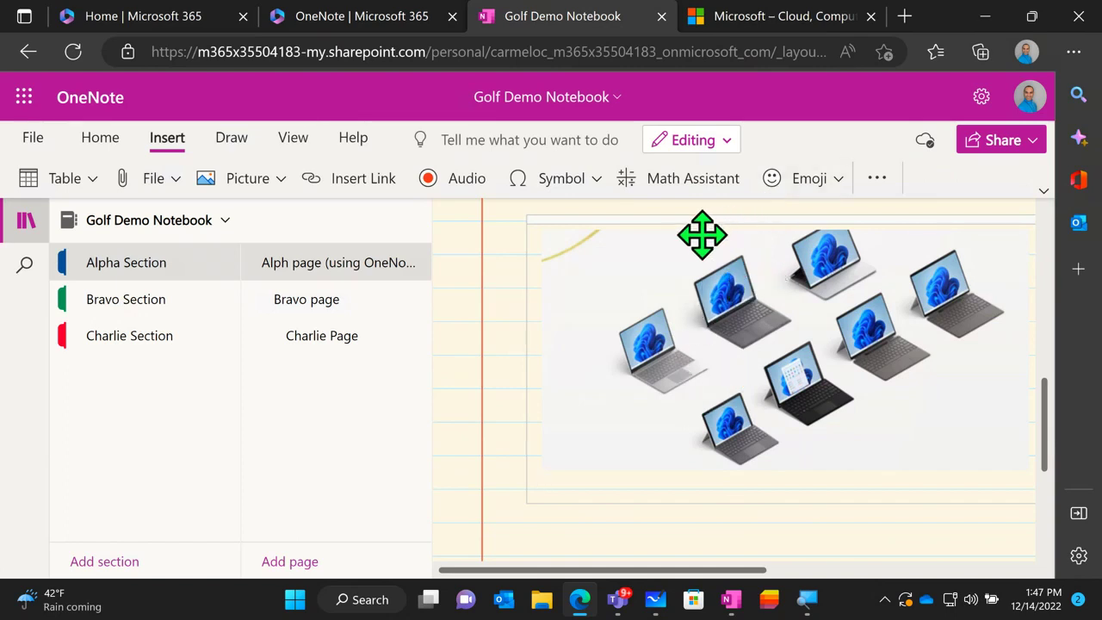
Move the pasted laptops picture to the page margin just under the Microsoft Home Page link, and close the Microsoft website tab
drag(701, 234, 505, 396)
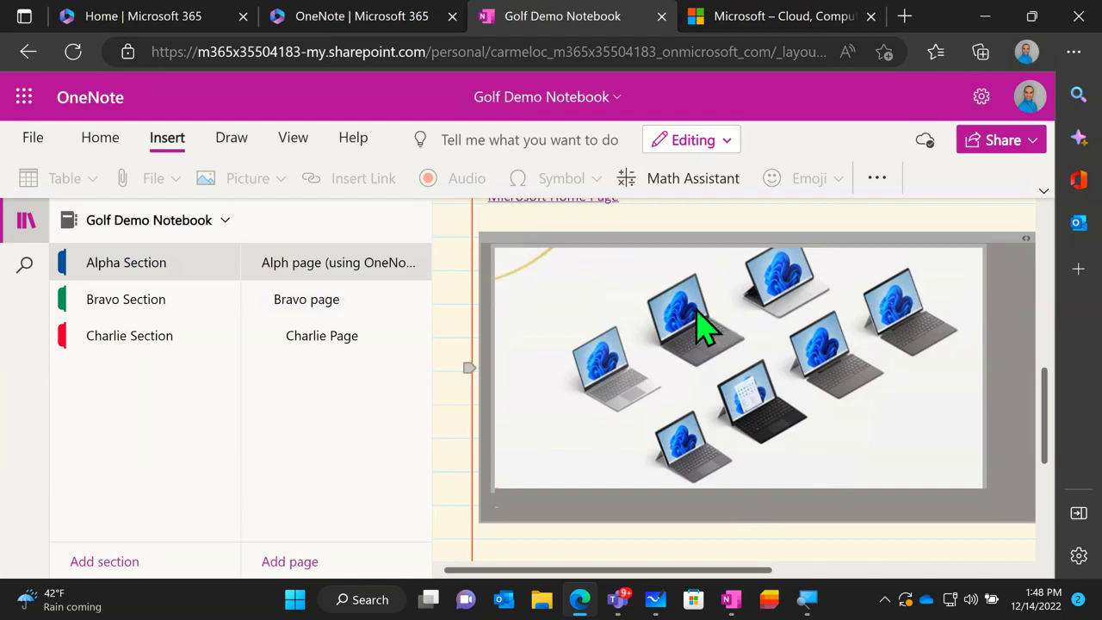
scroll(707, 325, up, 1)
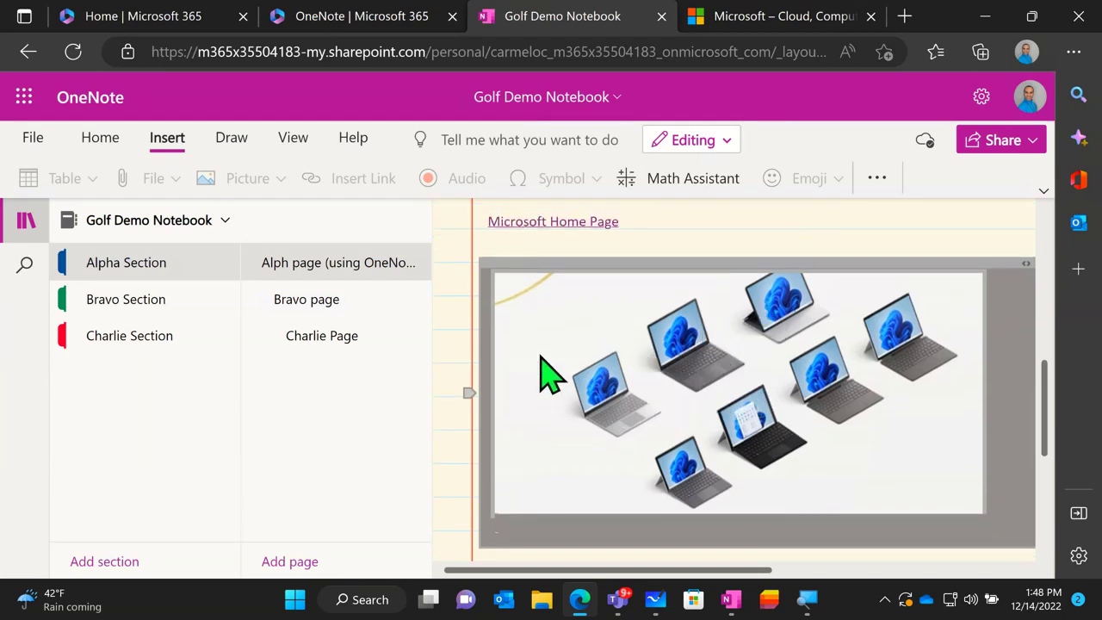
click(730, 32)
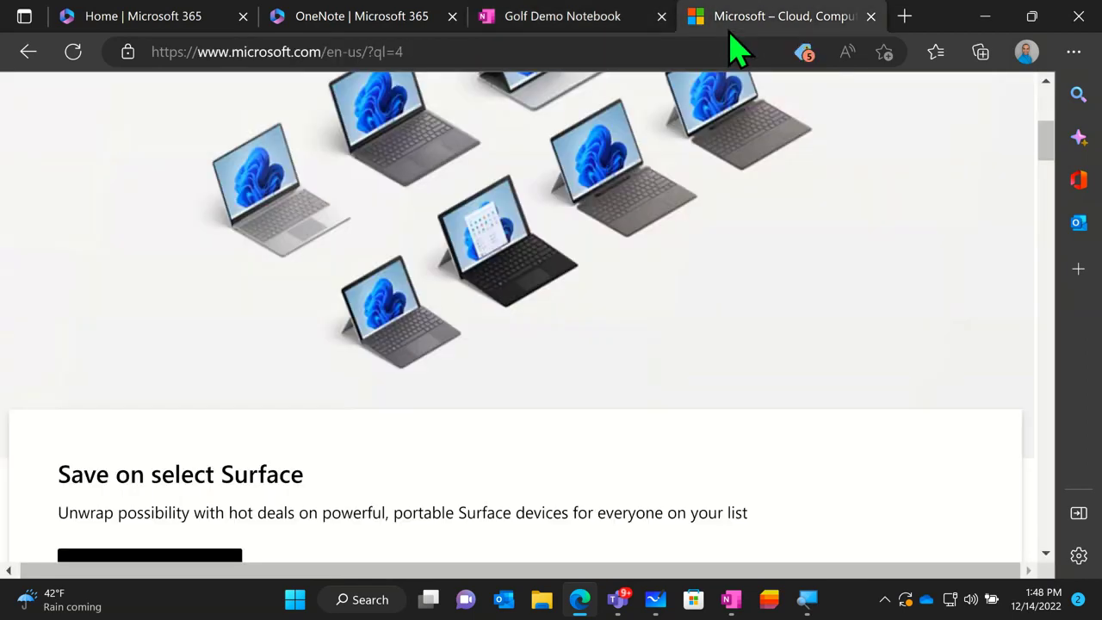
click(870, 16)
Place the cursor below the laptops picture, open the Math Assistant and examine its getting-started instructions
scroll(456, 305, down, 1)
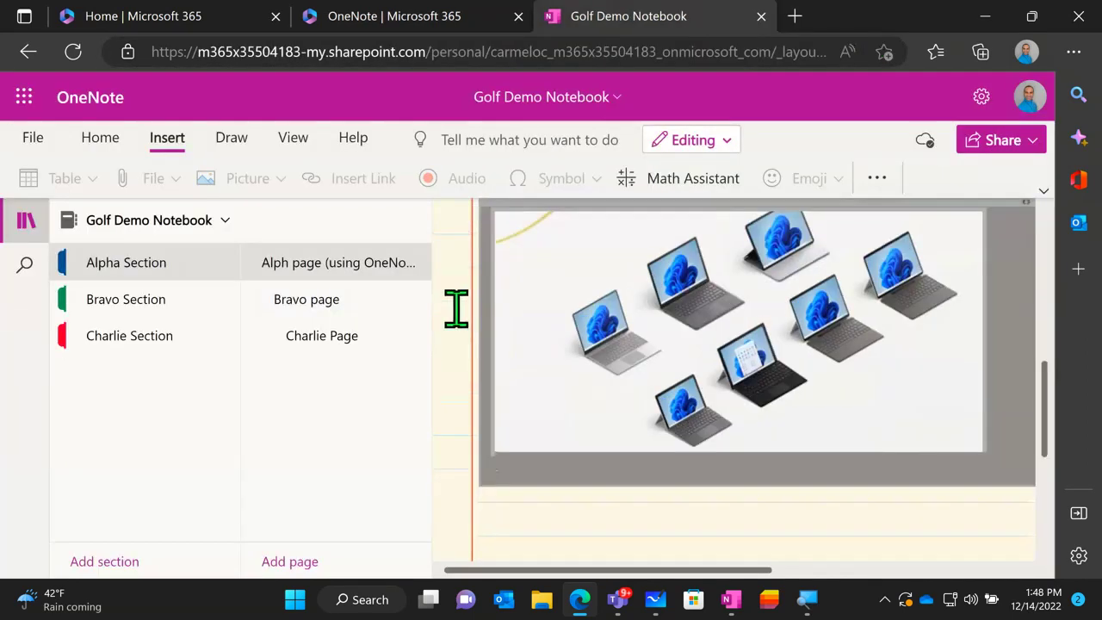
scroll(456, 306, down, 1)
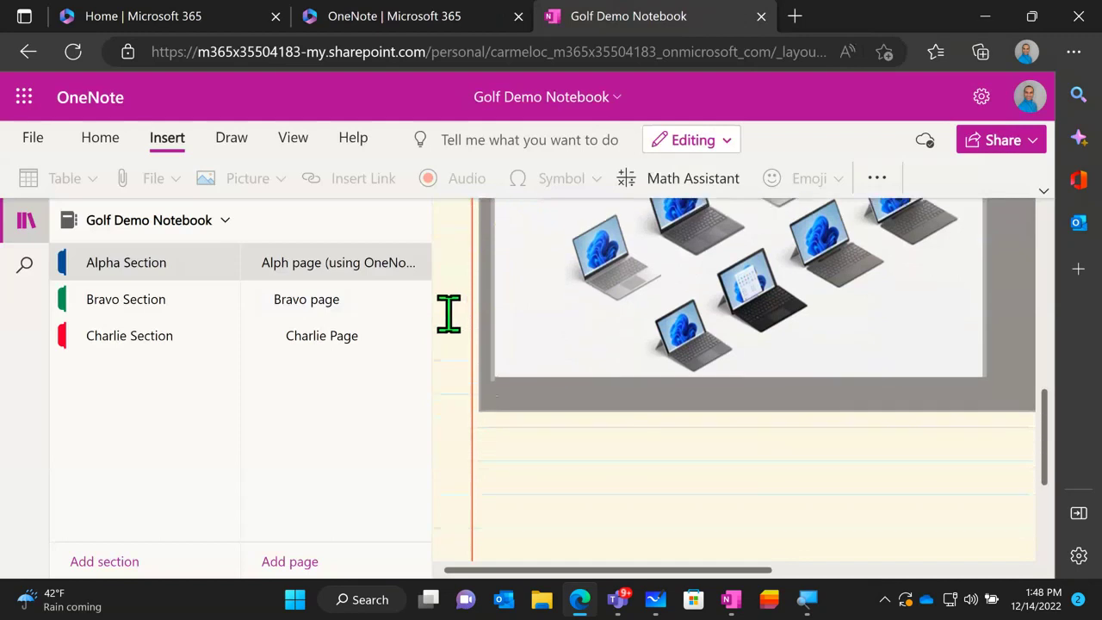
click(594, 475)
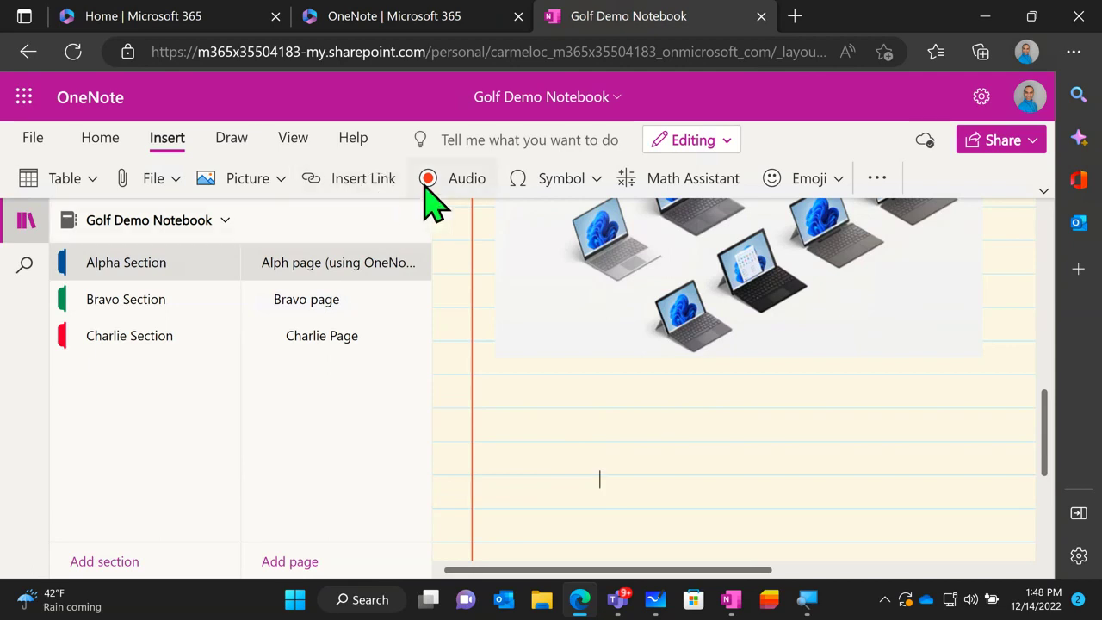
click(476, 193)
click(660, 190)
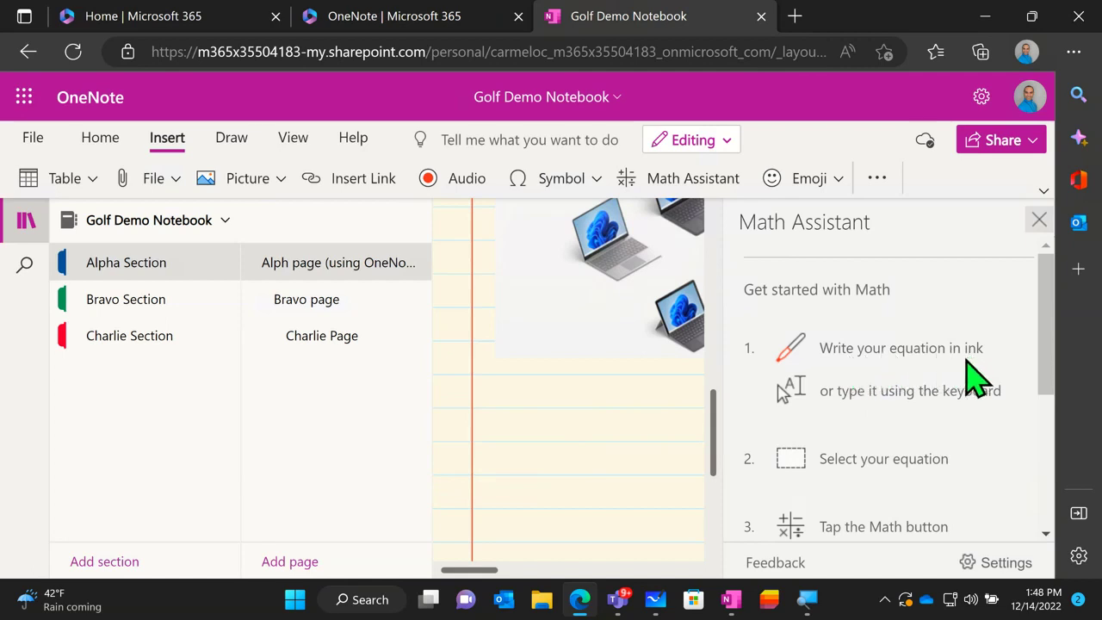
scroll(938, 370, down, 1)
scroll(955, 366, down, 1)
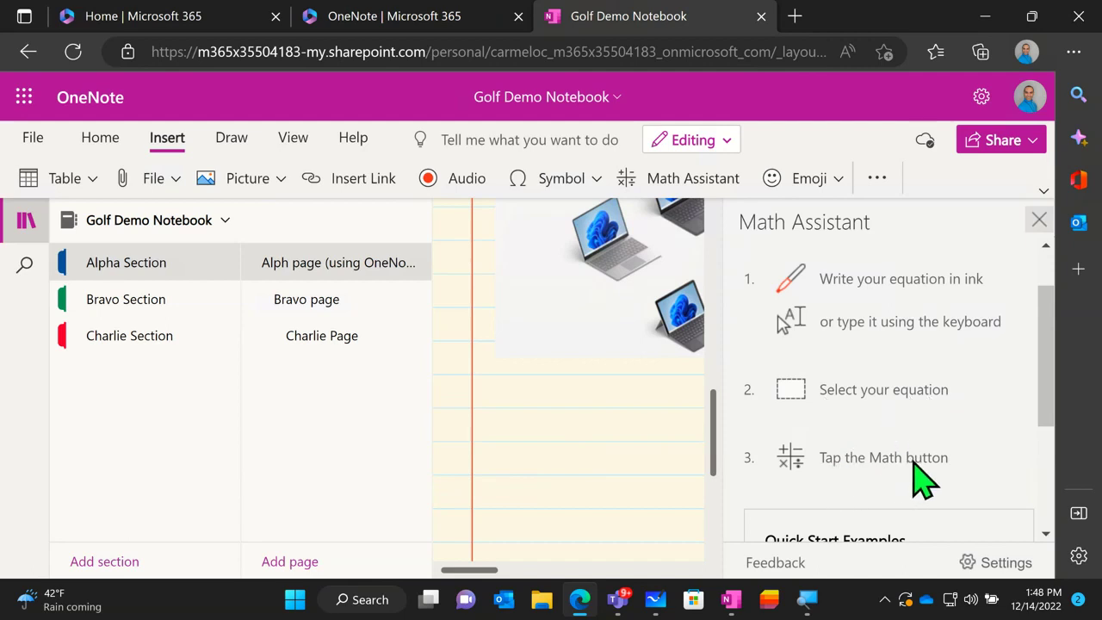
Close the Math Assistant and write the equation 5x5= in the blank area below the laptops picture
click(533, 435)
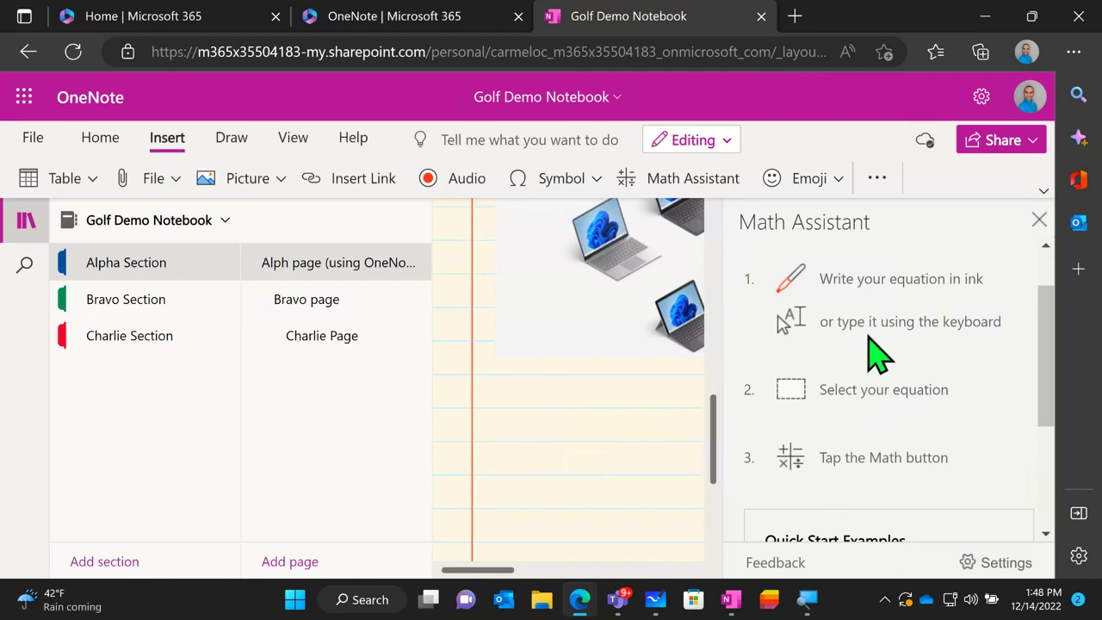
click(1027, 226)
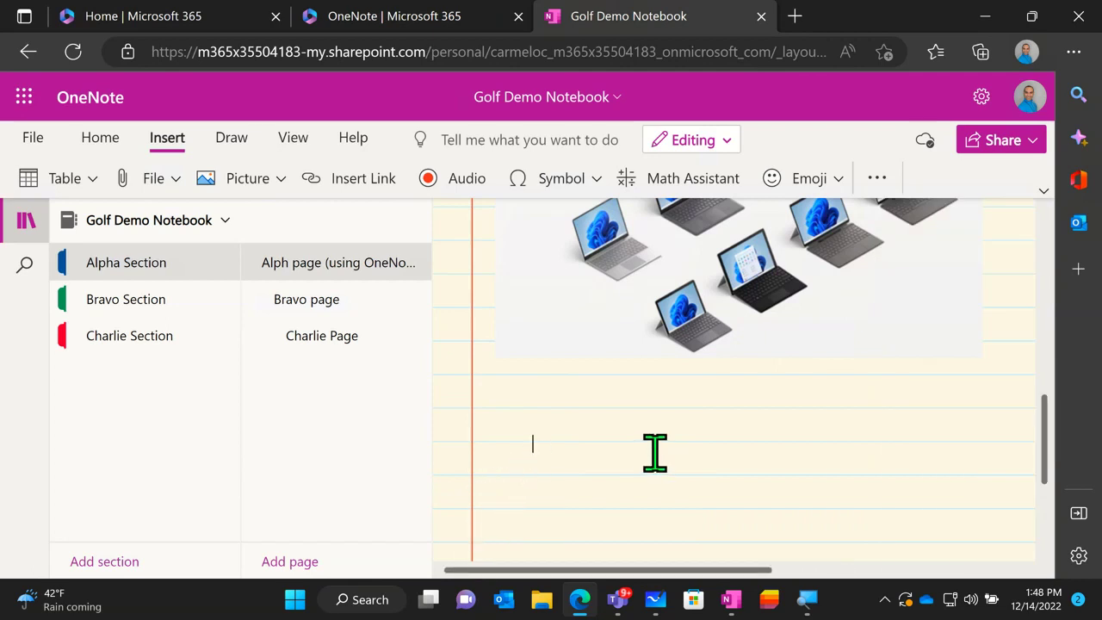
text(5x5=)
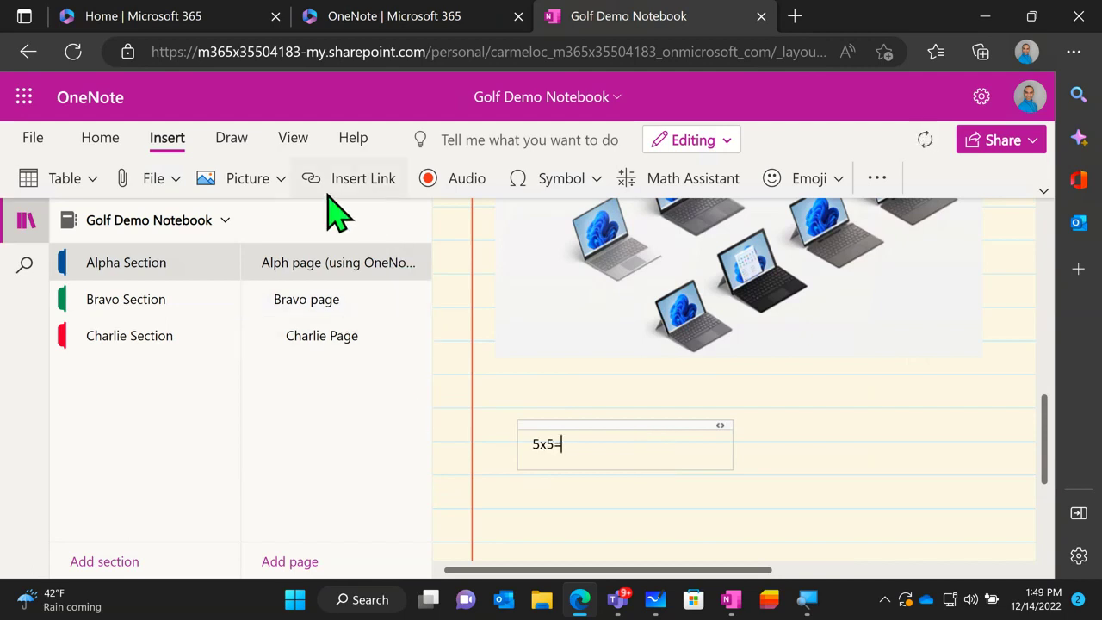
Try to select the 5x5= equation with the Lasso Select tool
click(231, 137)
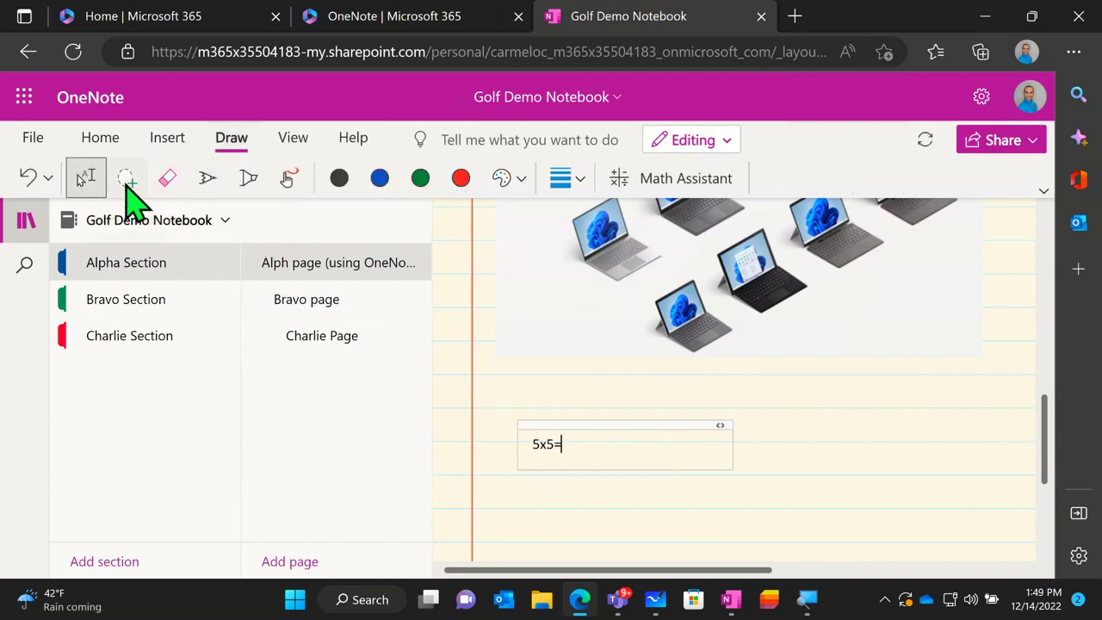
click(127, 178)
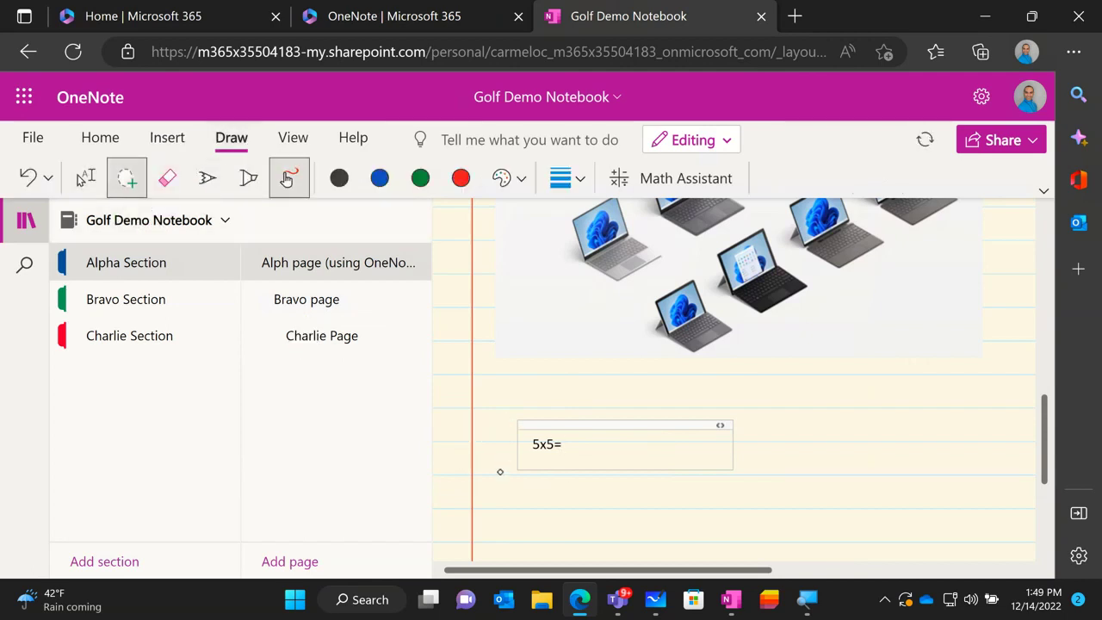
mouse_move(500, 472)
mouse_down()
mouse_move(511, 399)
mouse_move(663, 413)
mouse_move(688, 519)
mouse_up()
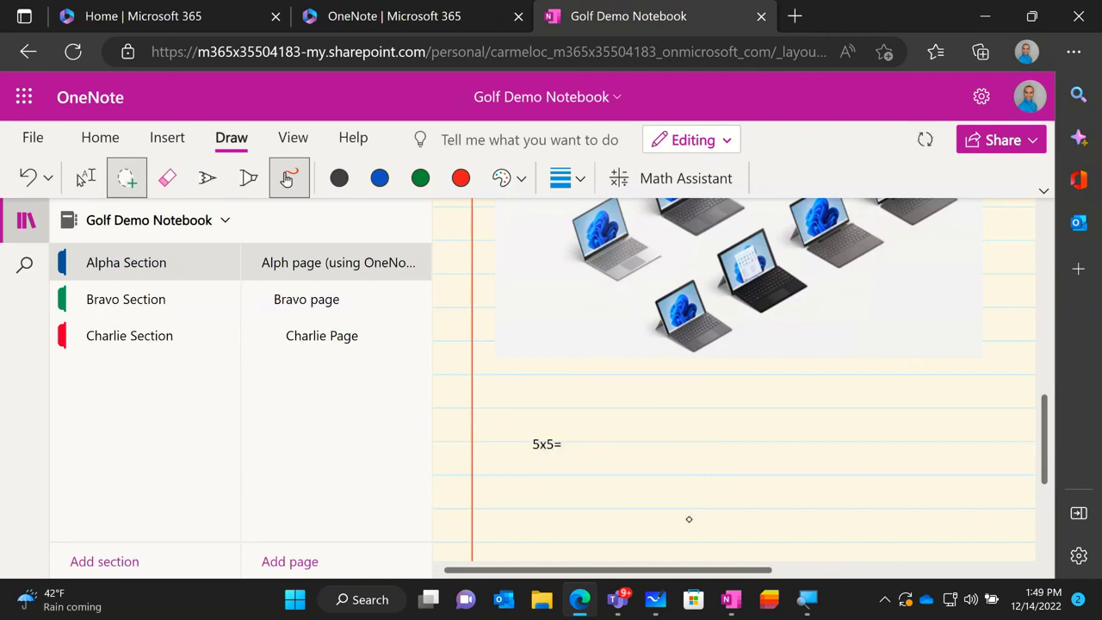
mouse_move(520, 405)
mouse_down()
mouse_move(619, 514)
mouse_move(488, 478)
mouse_move(535, 411)
mouse_up()
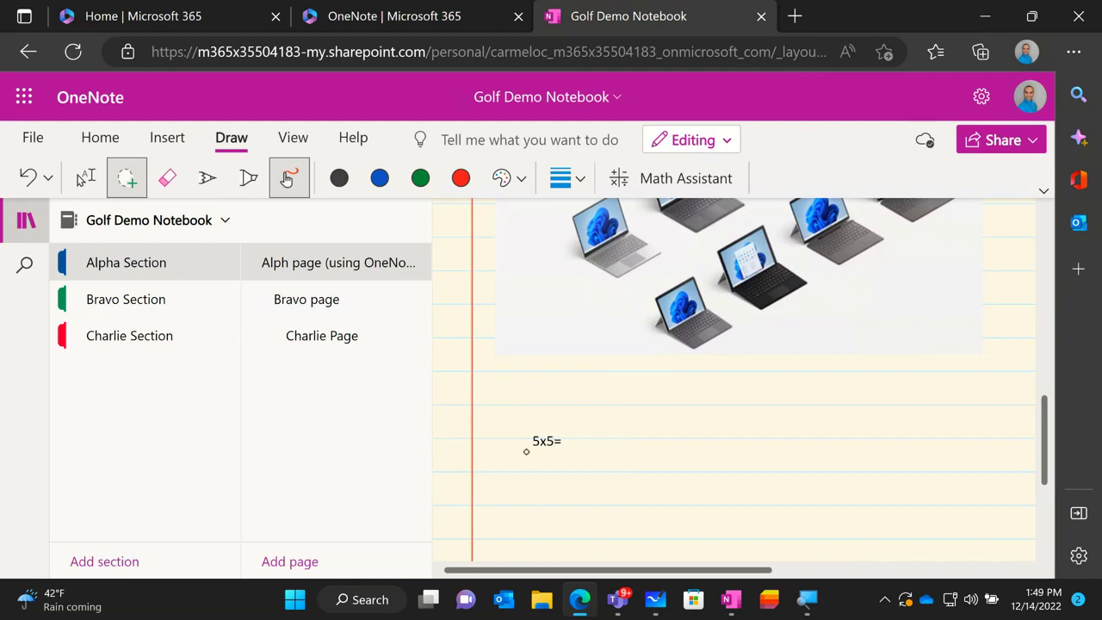
drag(545, 397, 557, 486)
drag(547, 382, 546, 394)
Select the 5x5= equation text and solve it in the Math Assistant with the Evaluate action
click(85, 177)
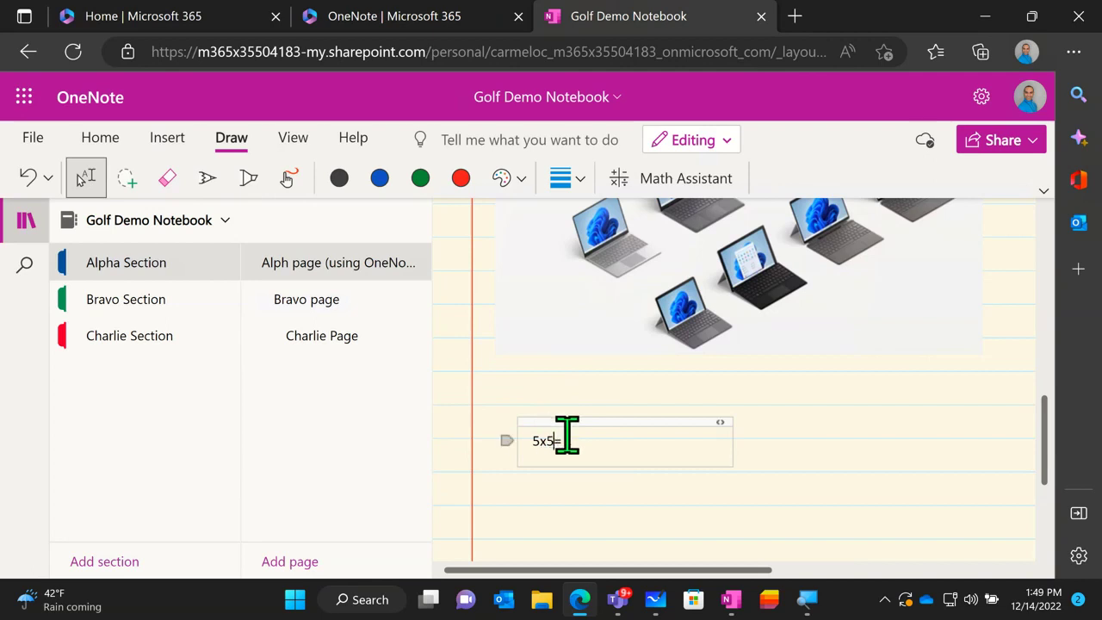
drag(567, 434, 524, 438)
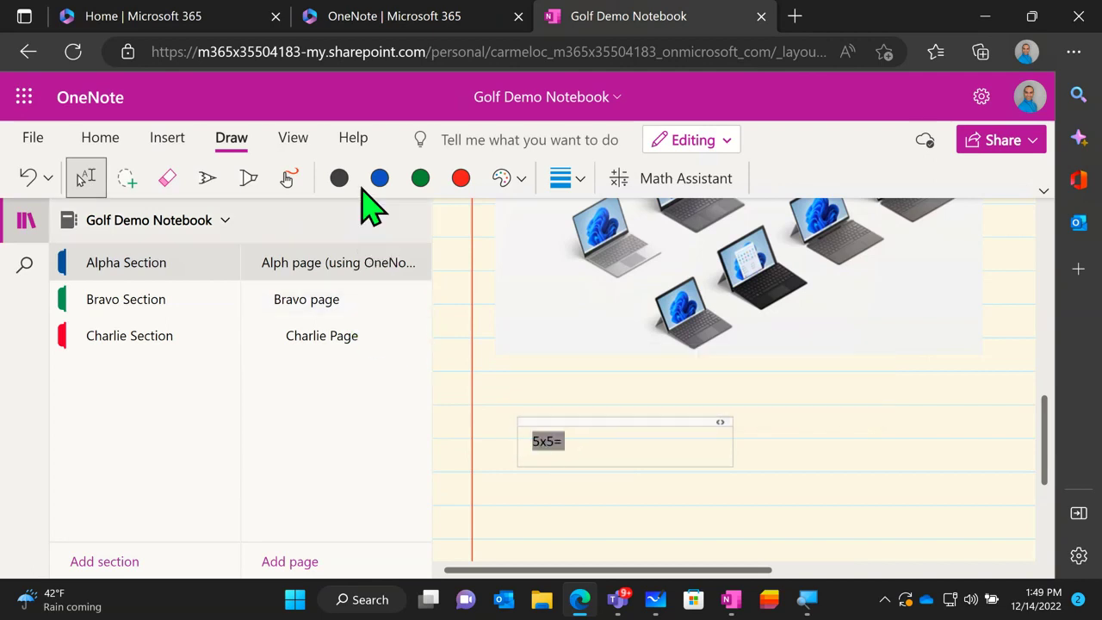
click(680, 183)
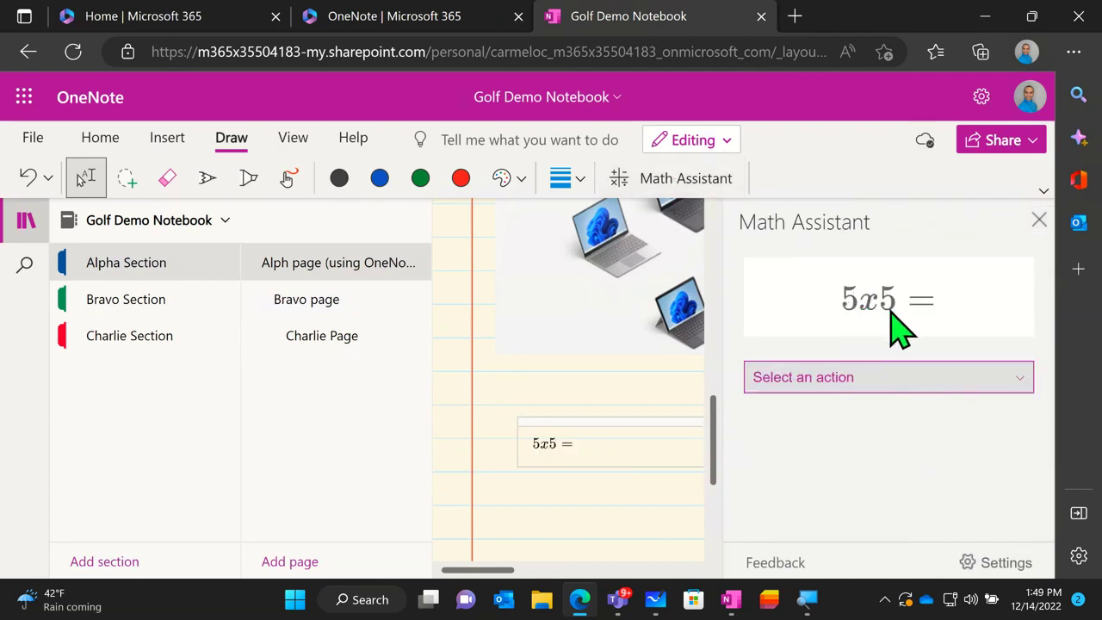
click(896, 387)
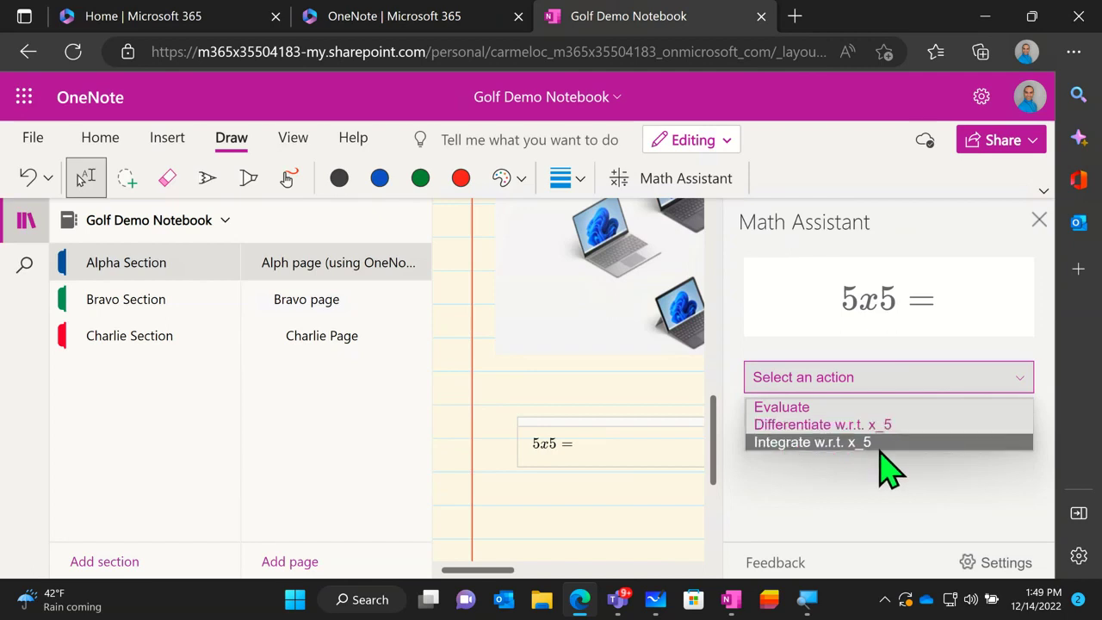
click(821, 408)
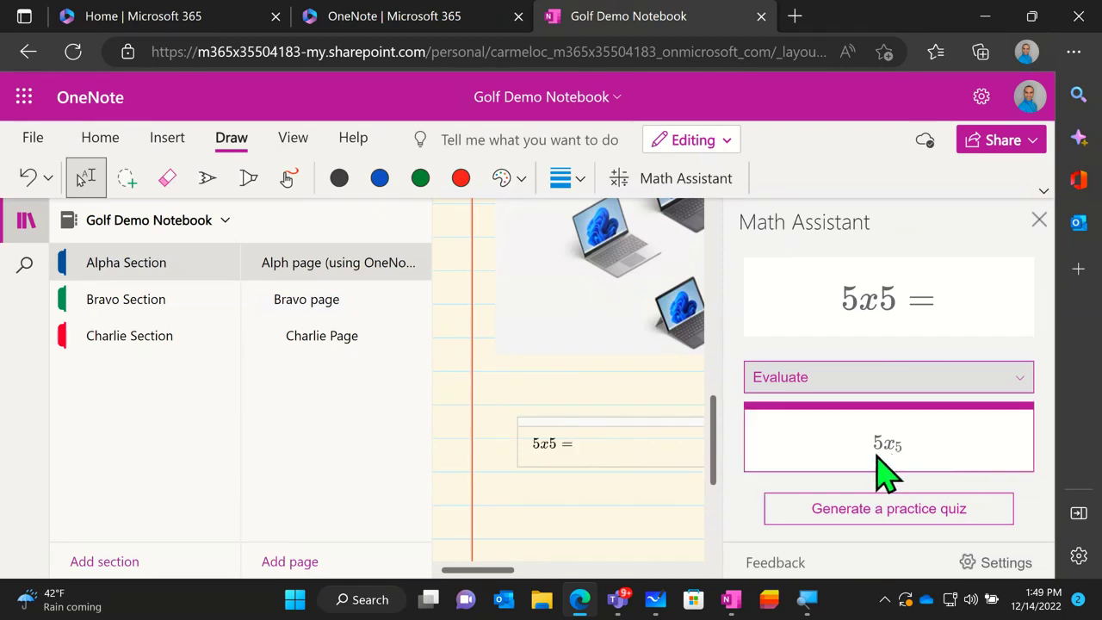
Open the Math Assistant's practice quiz offer for the equation and dismiss it without signing in
click(873, 517)
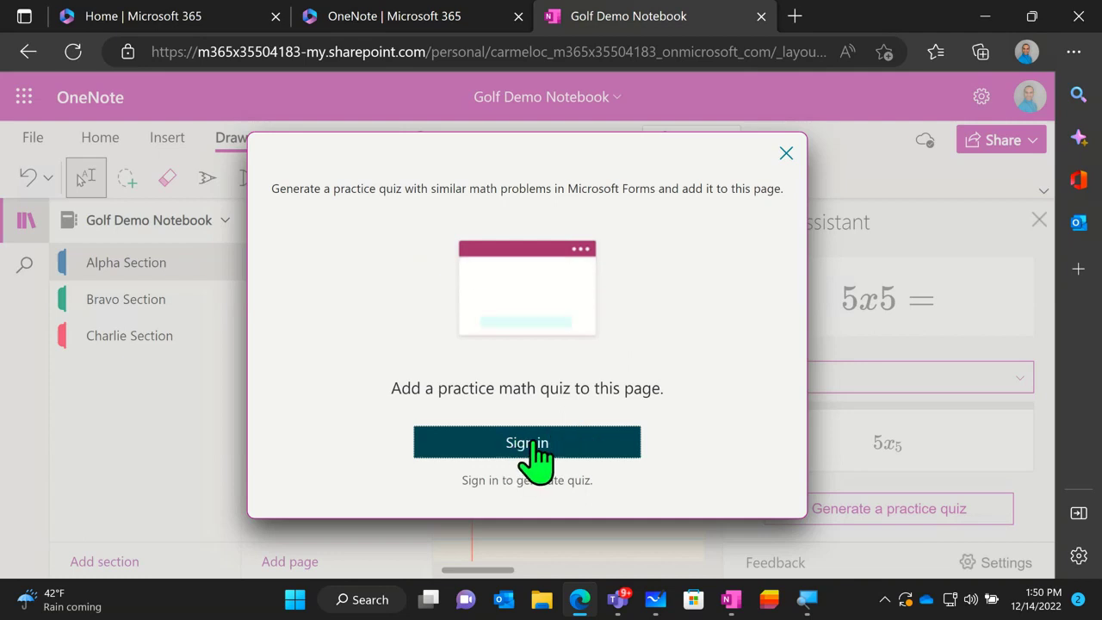
click(785, 156)
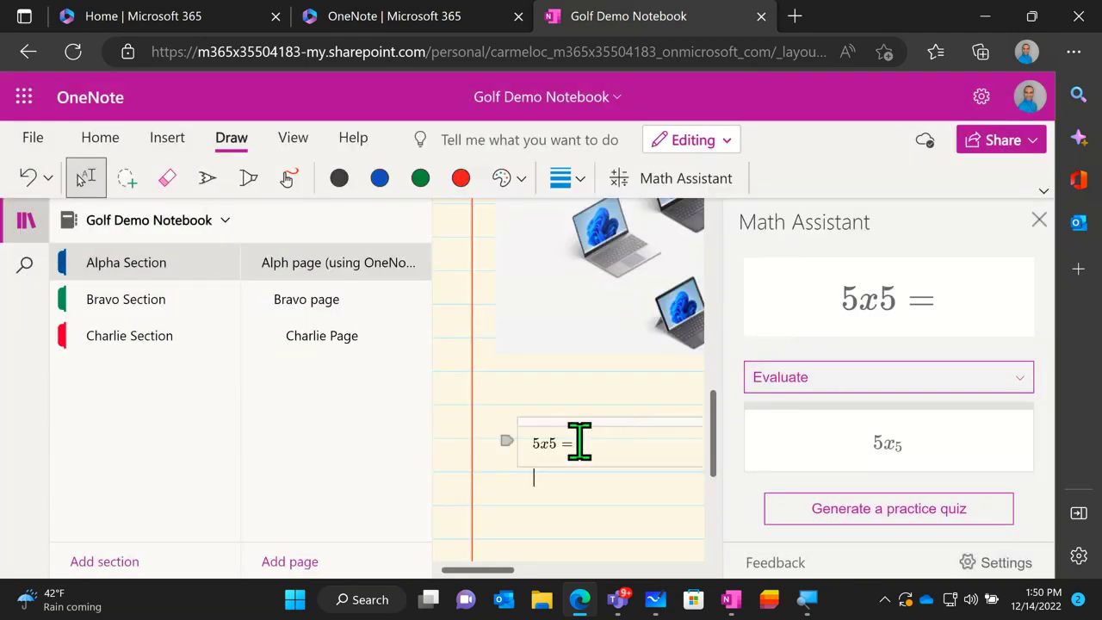
click(580, 442)
scroll(600, 490, down, 3)
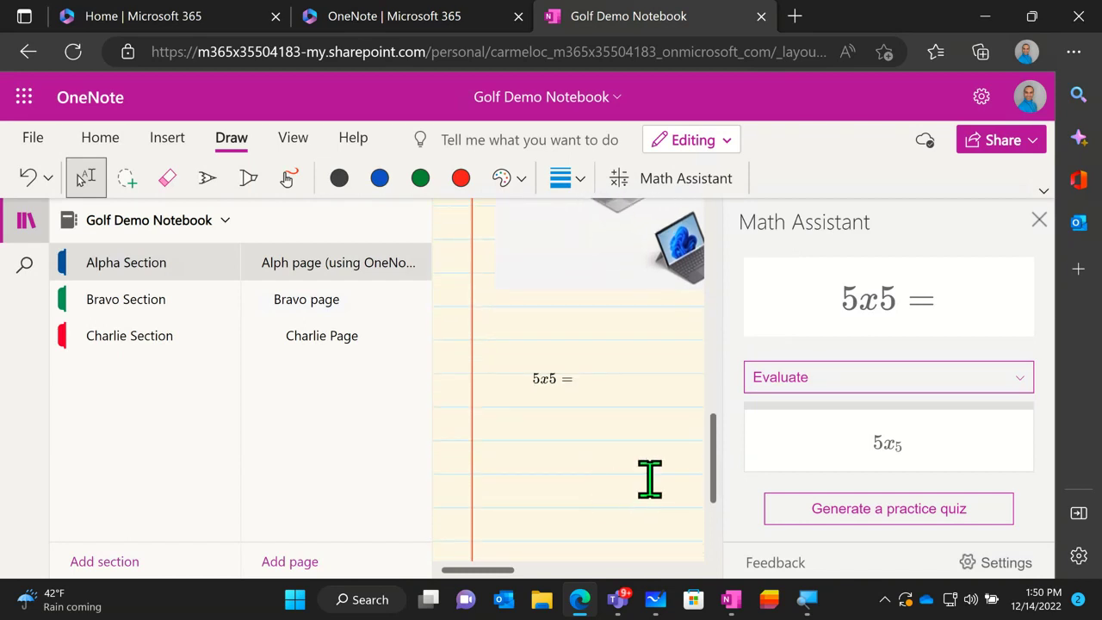
Compare the Math Assistant's Integrate w.r.t. x_5 and Differentiate w.r.t. x_5 solutions, and check the Show steps options for the integral
click(970, 383)
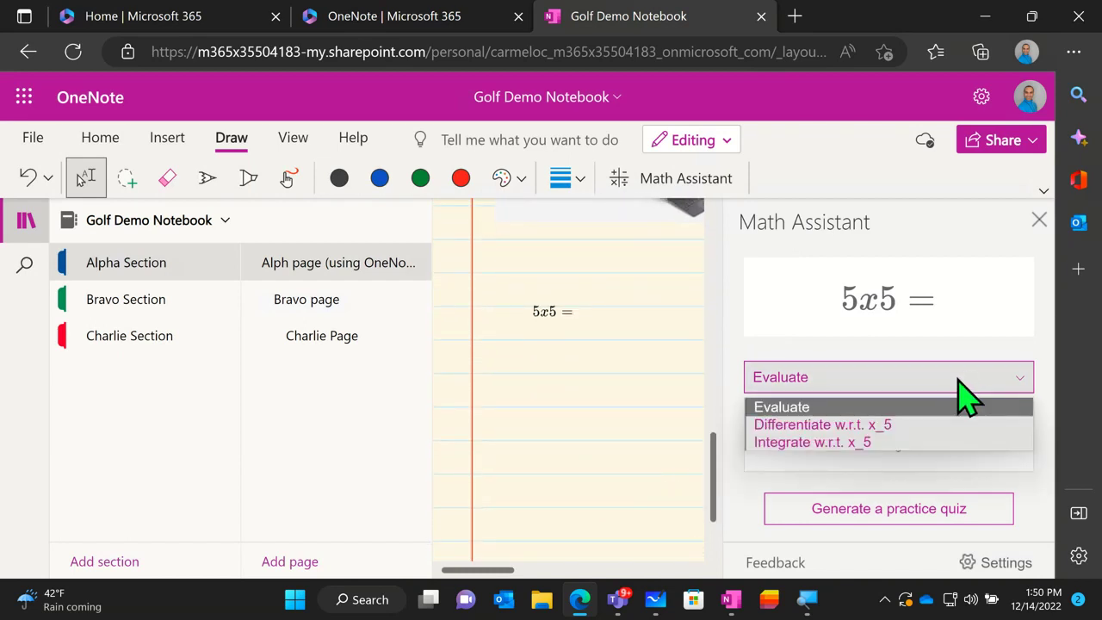
click(865, 442)
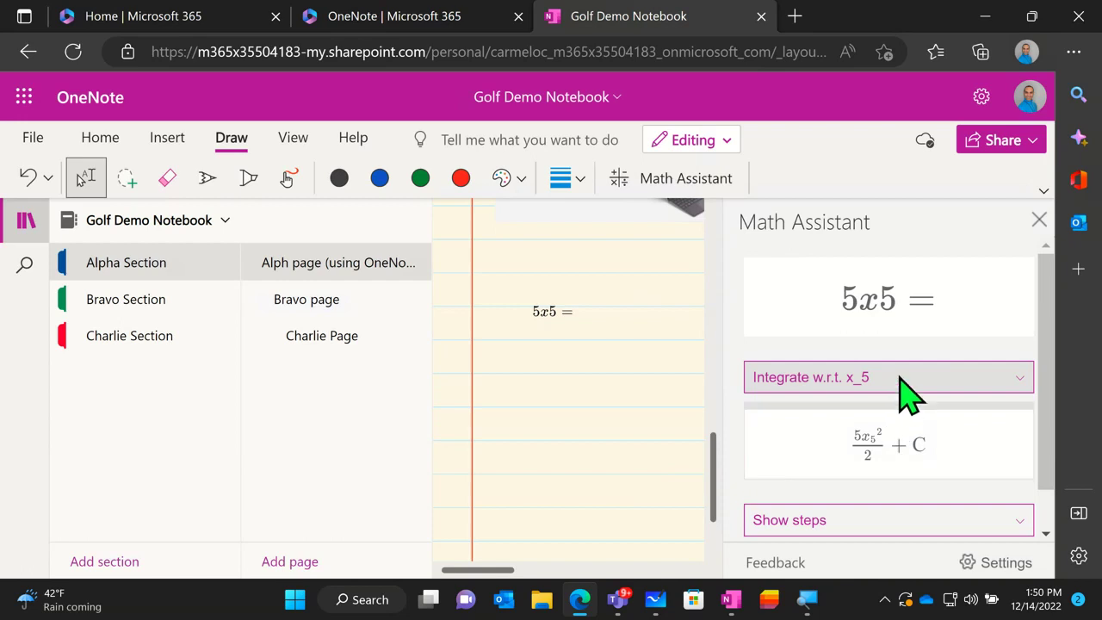
click(899, 385)
click(868, 423)
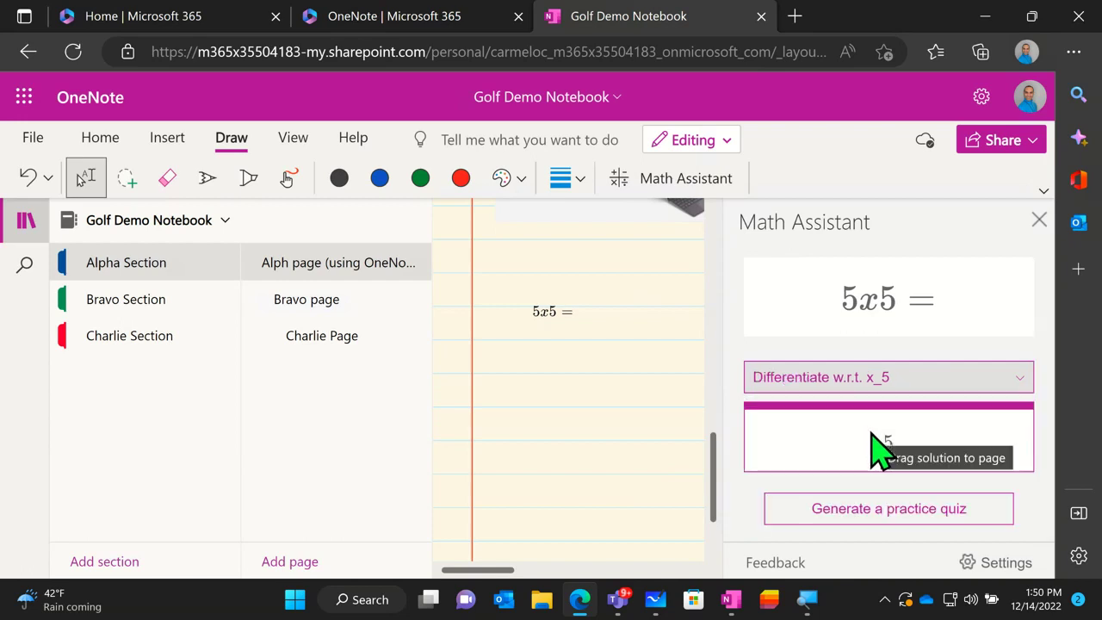
click(878, 389)
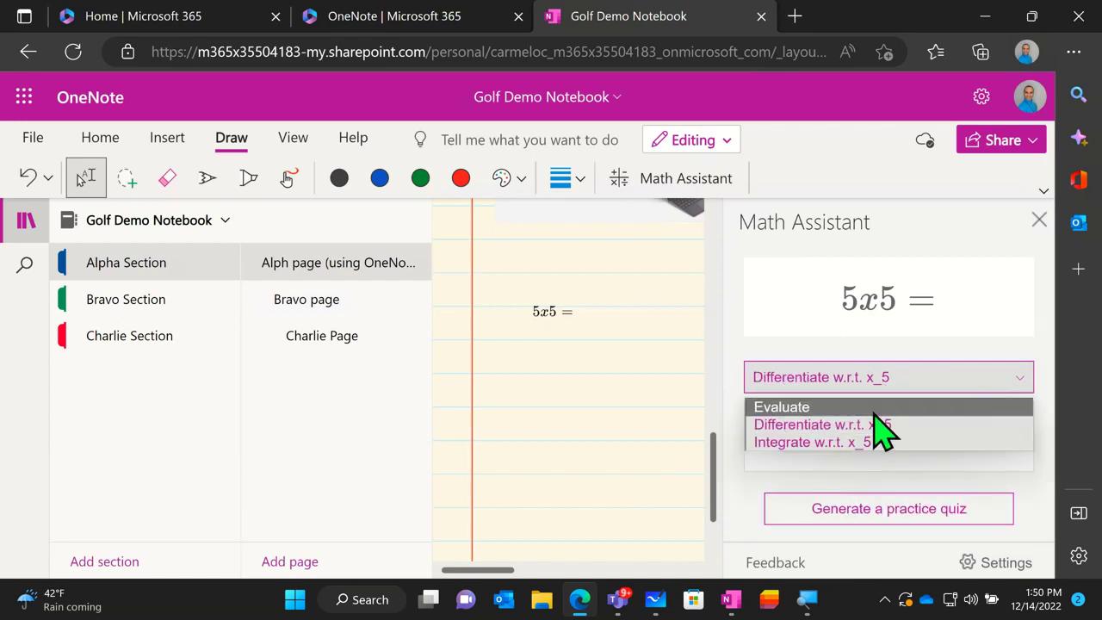
click(873, 442)
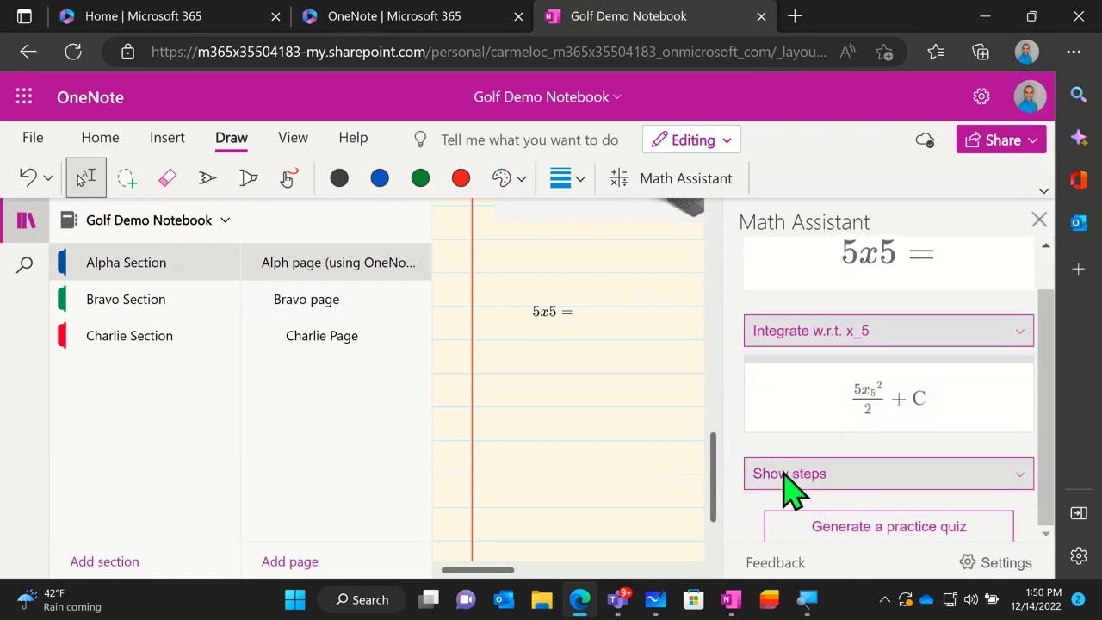
click(824, 482)
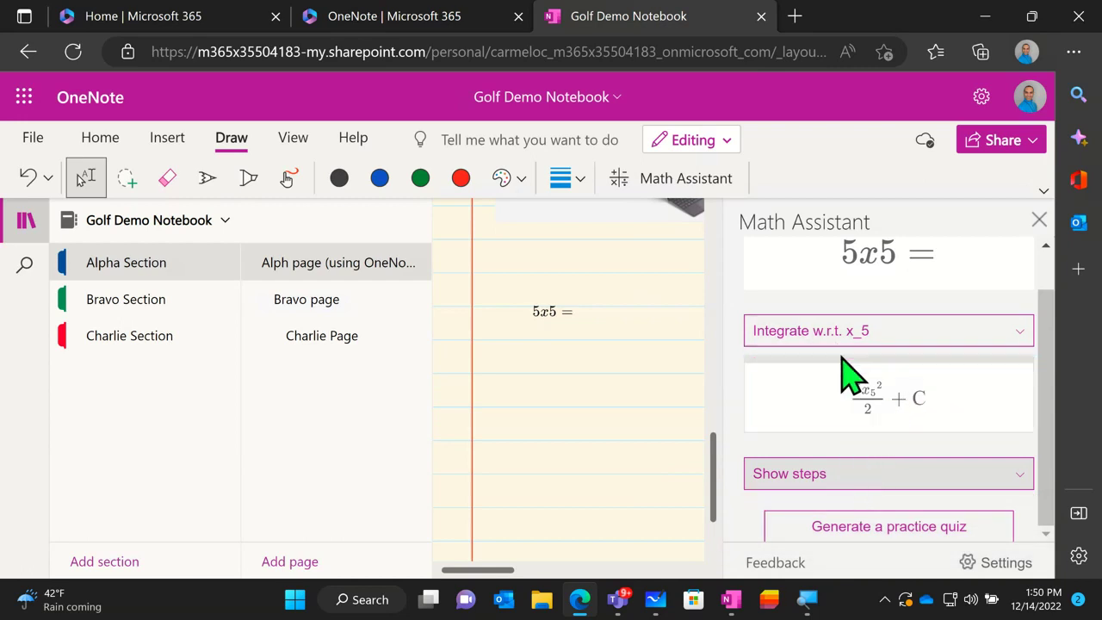
scroll(847, 391, up, 2)
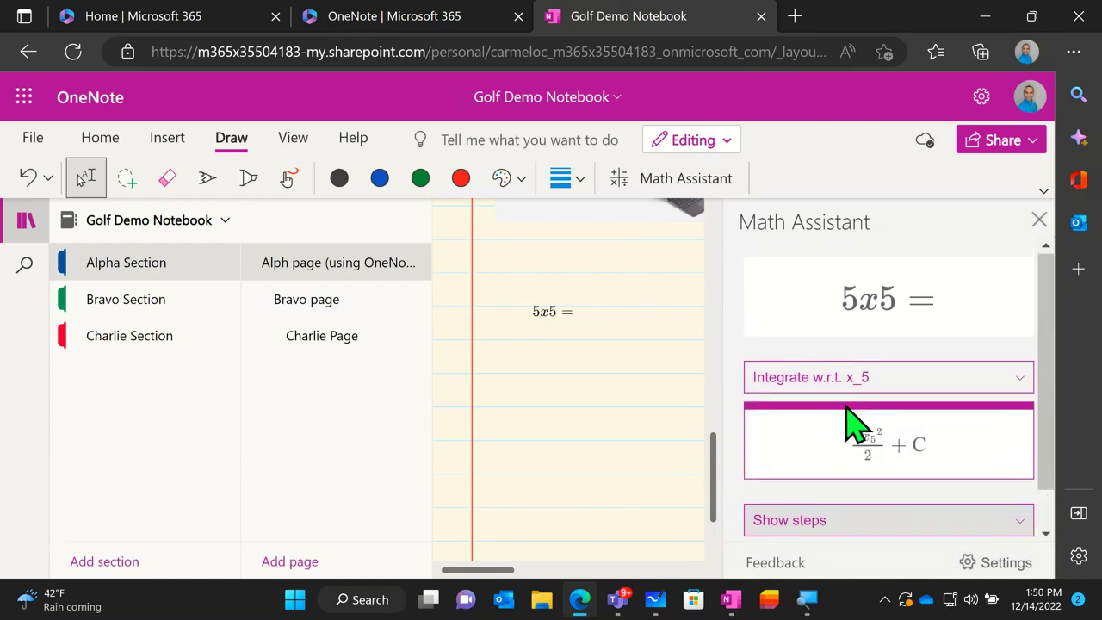
Close the Math Assistant and delete the 5x5= equation below the laptops picture
click(582, 318)
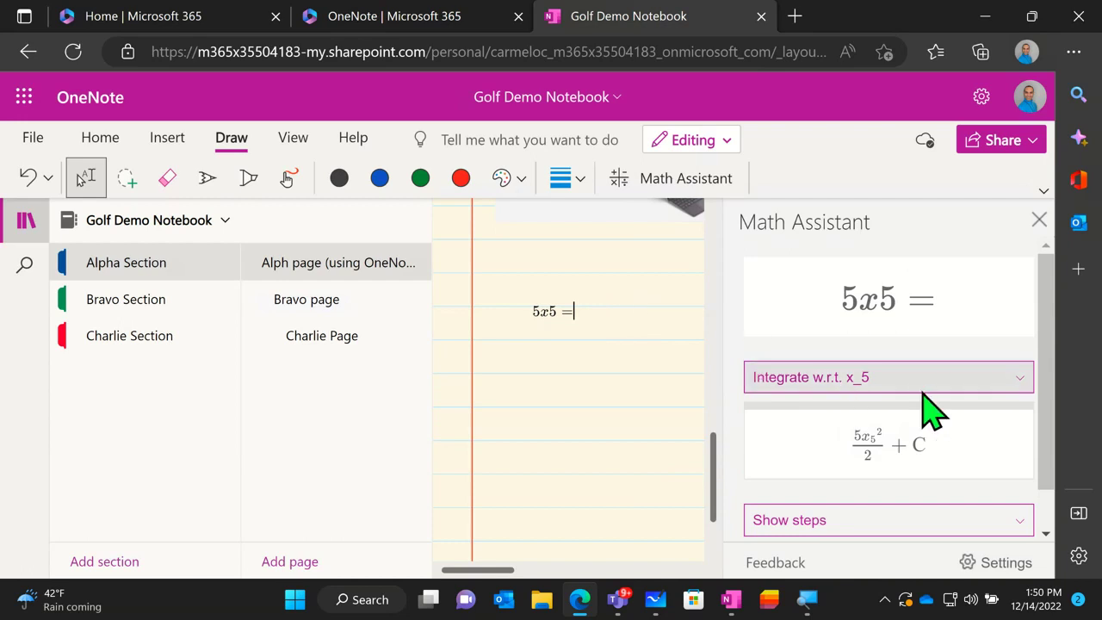
click(1038, 221)
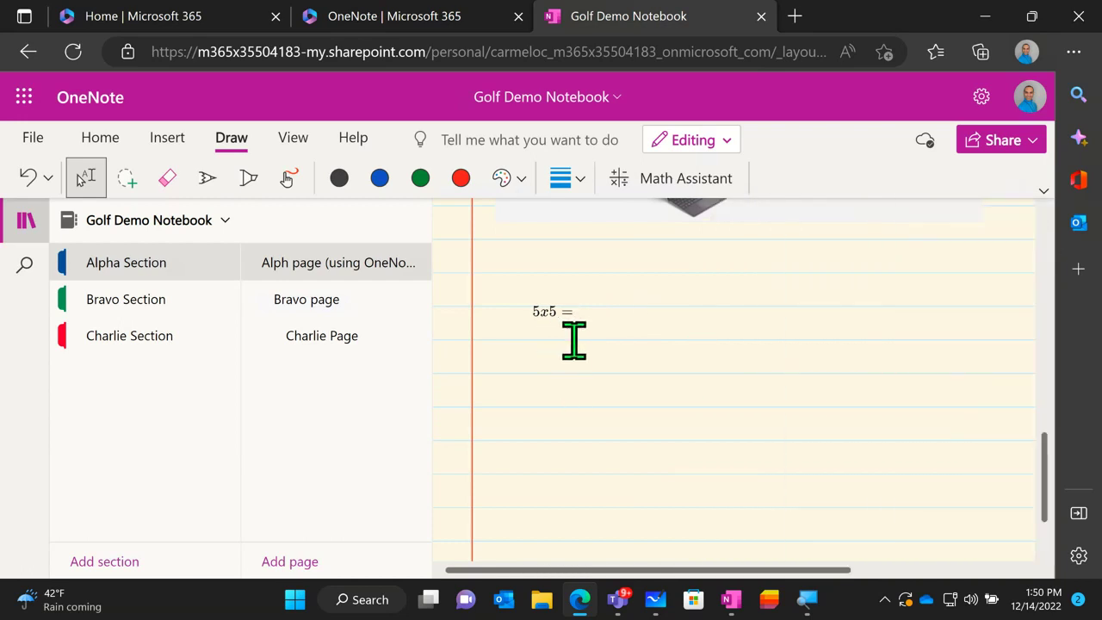
triple_click(570, 322)
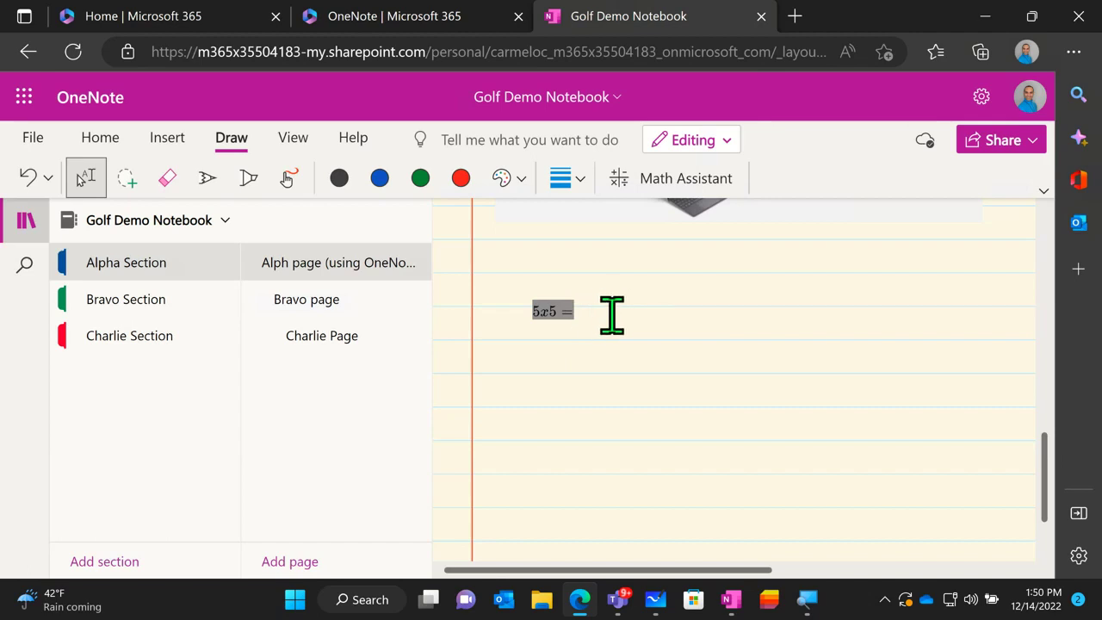
key(Delete)
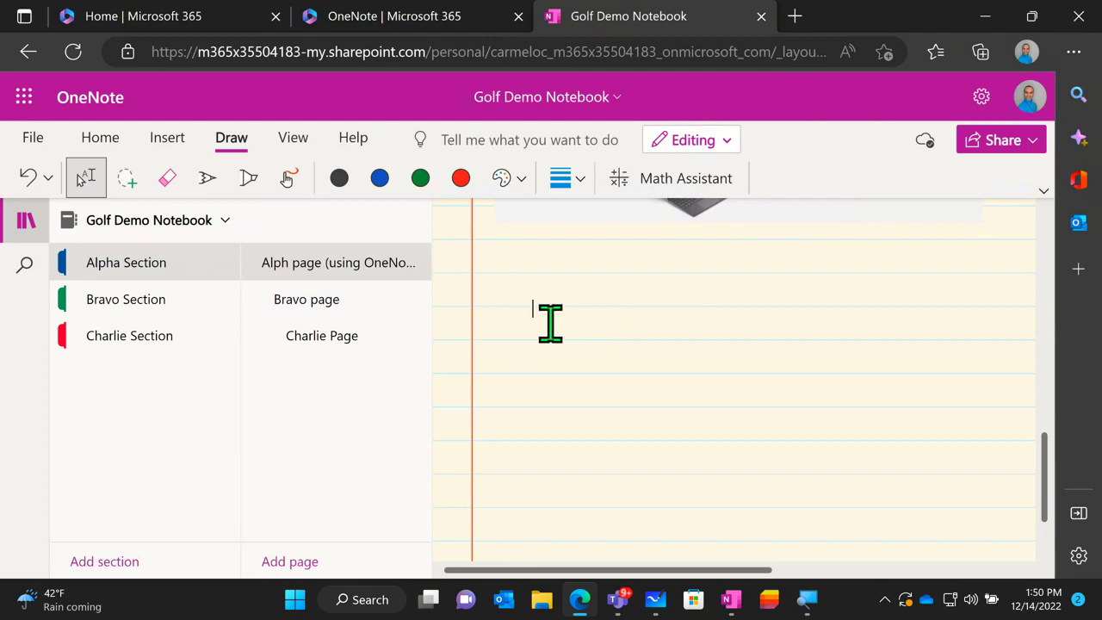
click(167, 142)
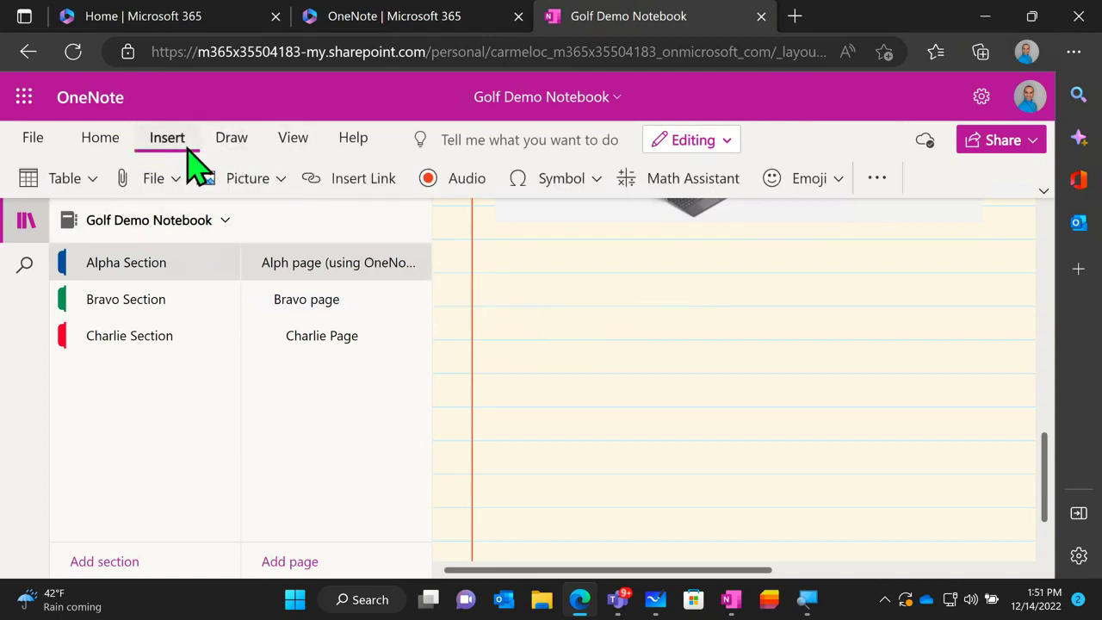
scroll(590, 320, up, 1)
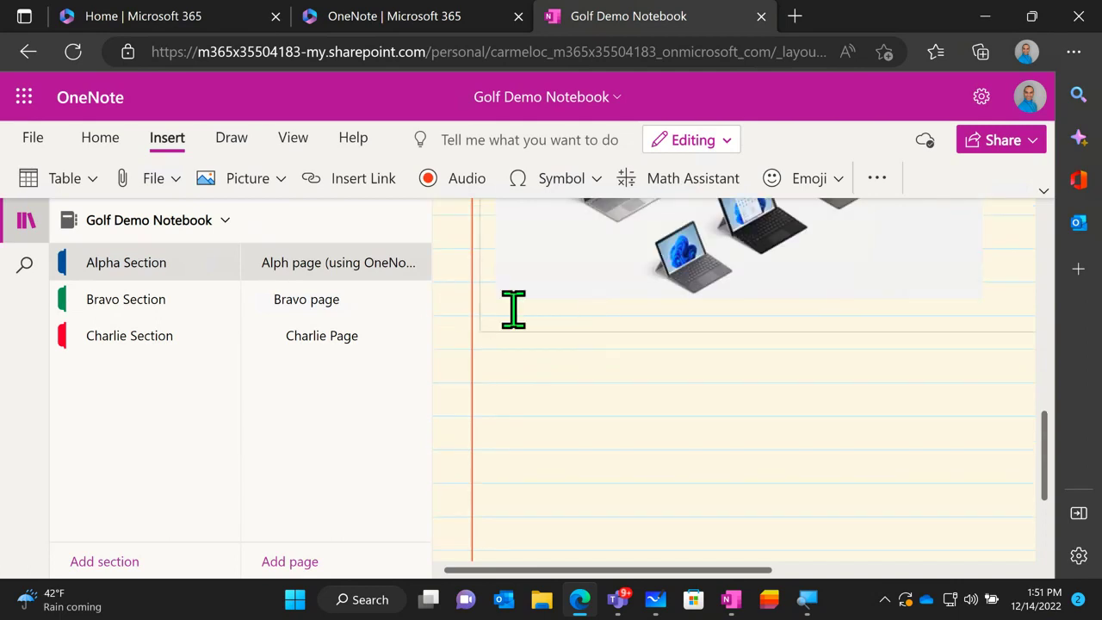
scroll(526, 327, up, 2)
scroll(527, 334, up, 1)
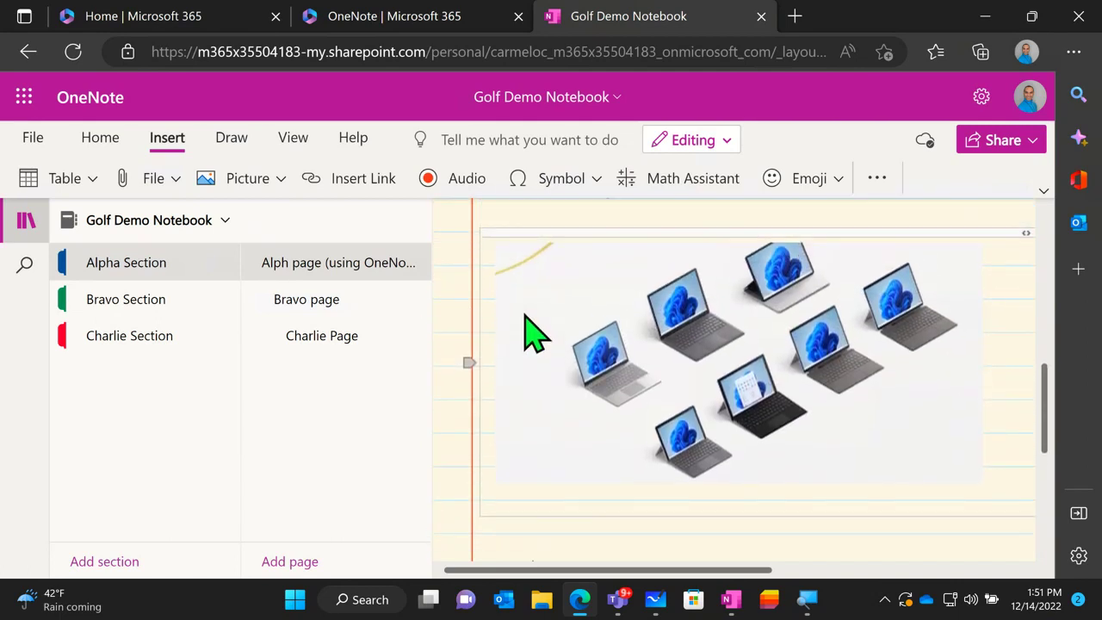
scroll(530, 335, down, 1)
scroll(531, 331, down, 1)
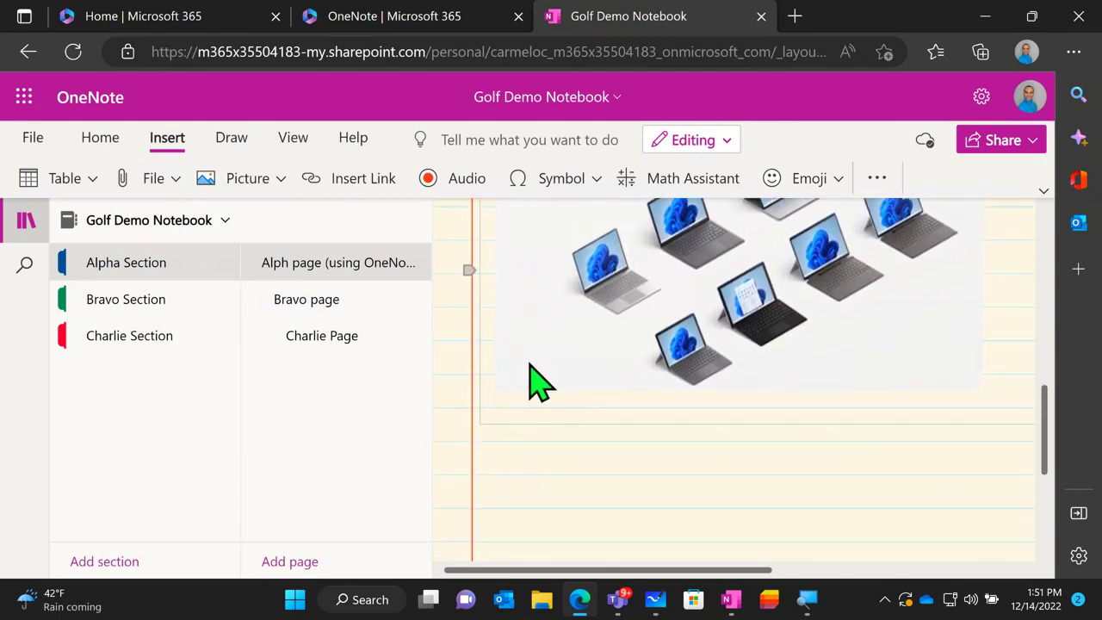
Open the Bravo page and create a To Do checklist with the items Step 1- create new OneNote notebook, Step 2 and Step 3
click(340, 322)
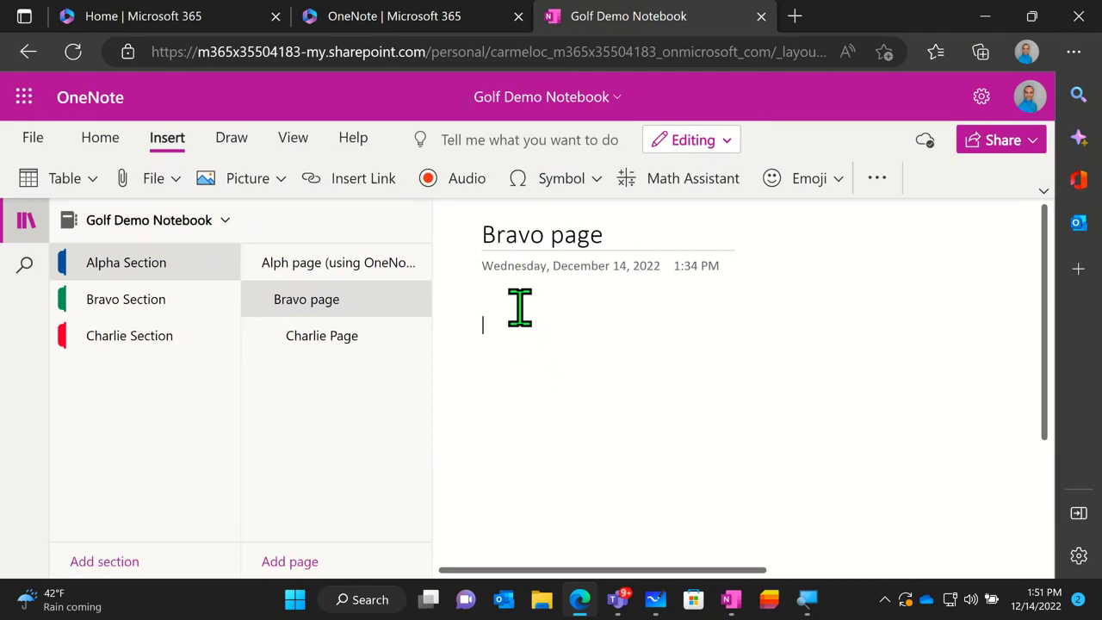
click(100, 141)
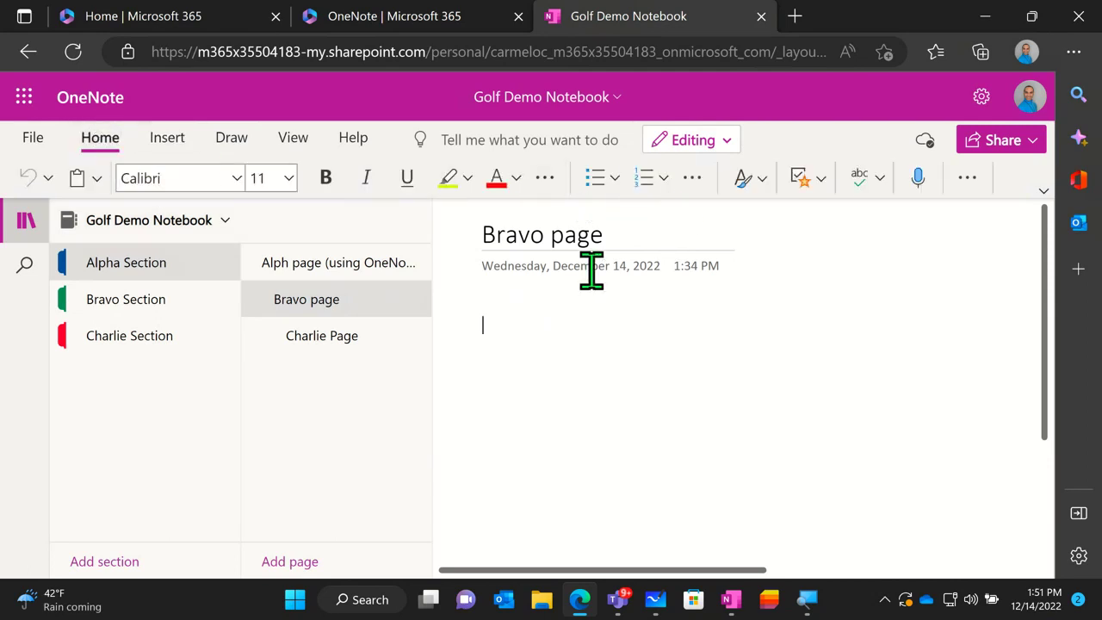
click(823, 184)
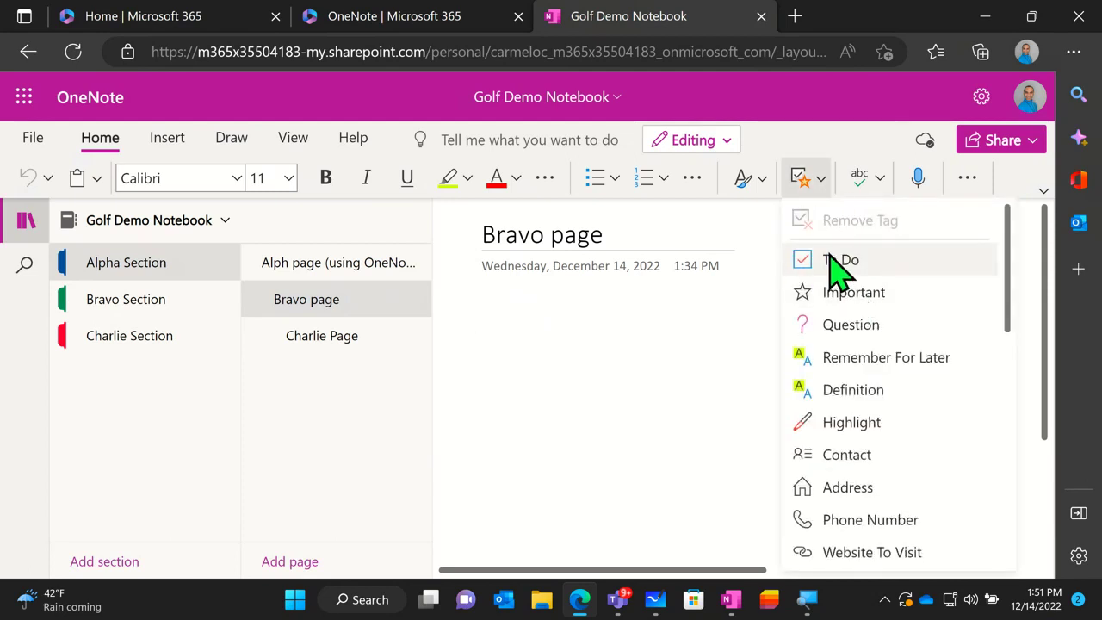
click(839, 261)
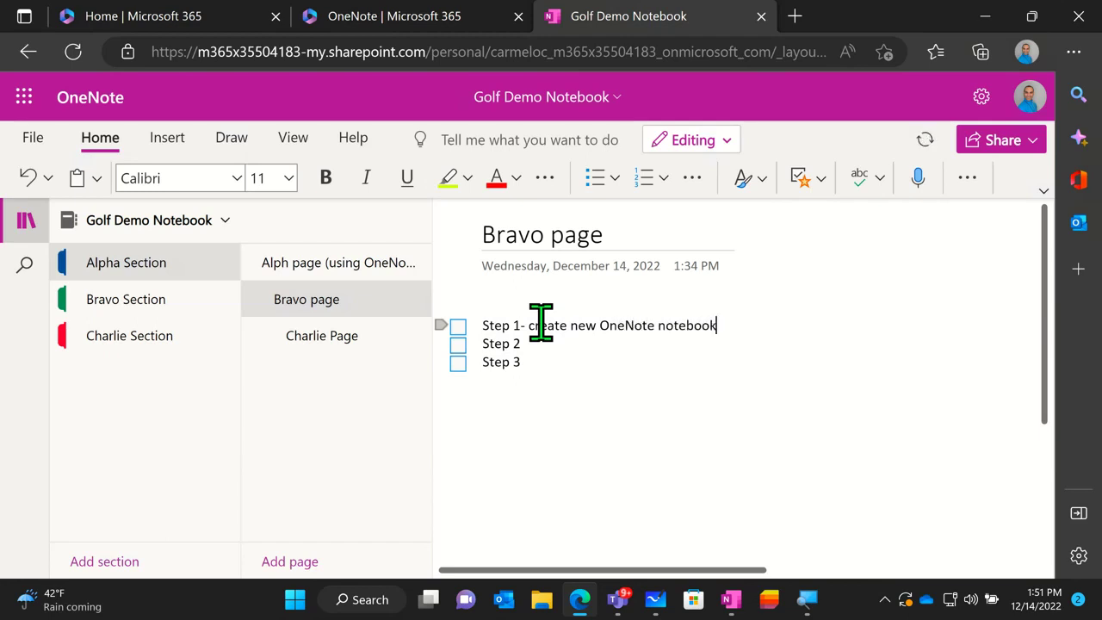
Complete the items as Step 2- Share notebook and Step 3- create meeting and insert into notebook, and tick Step 1 as done
click(543, 344)
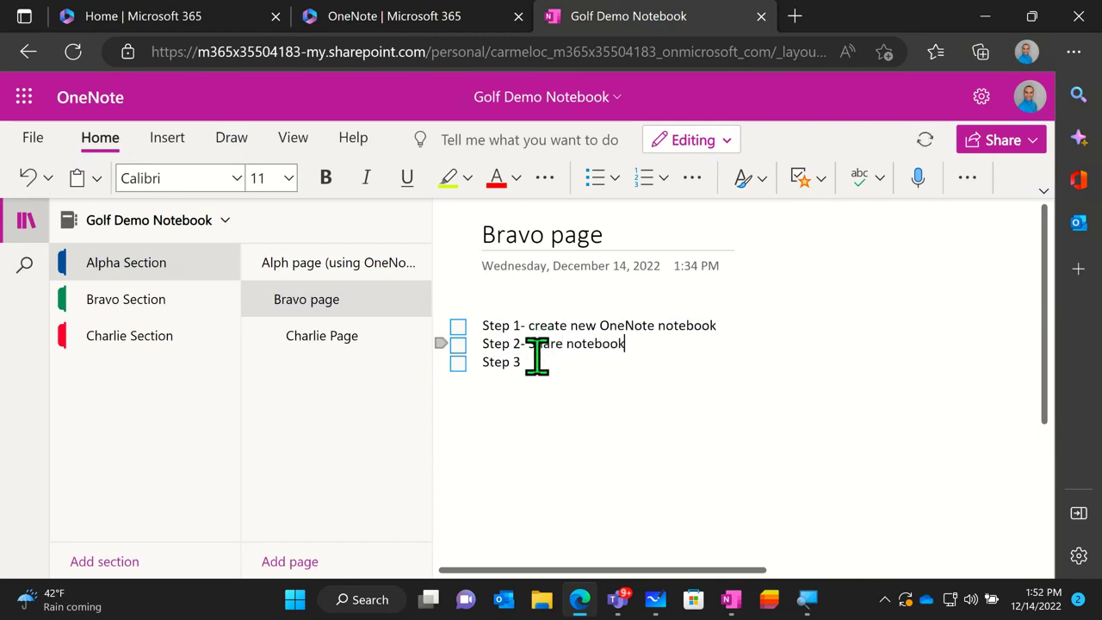
click(533, 363)
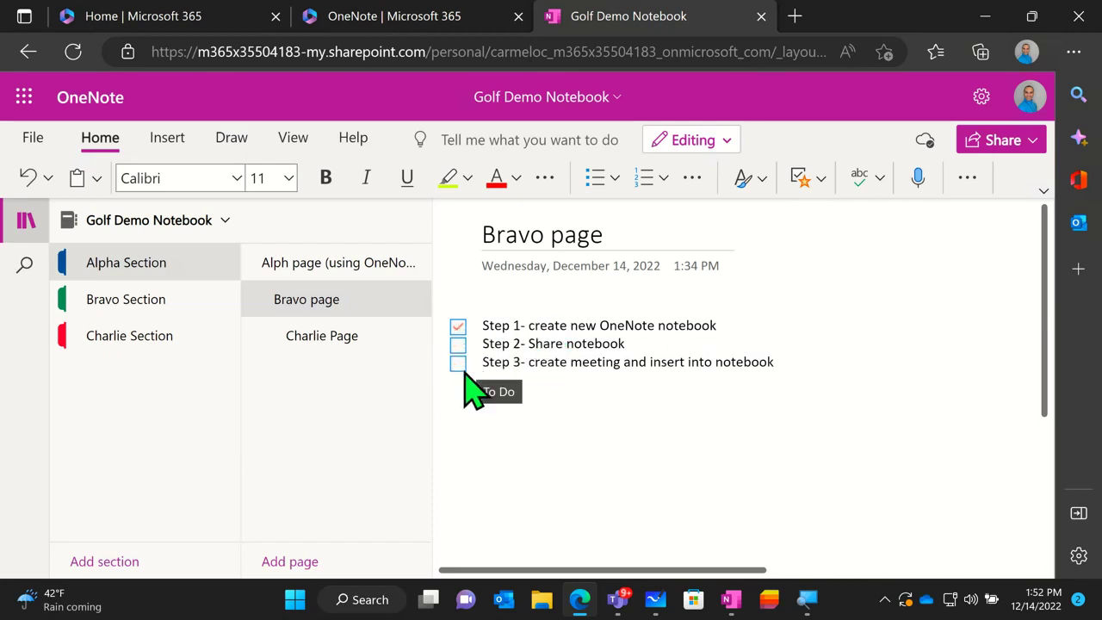
Add the Important tag to the Step 3 item, and look over the tag list from the blank area below the checklist
click(822, 181)
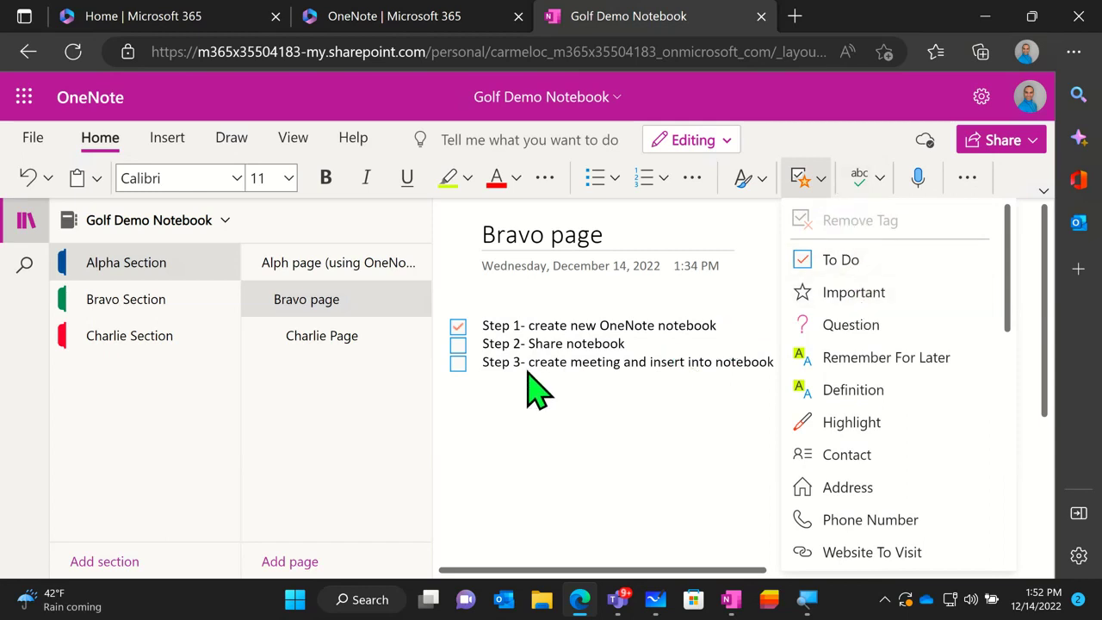
click(480, 357)
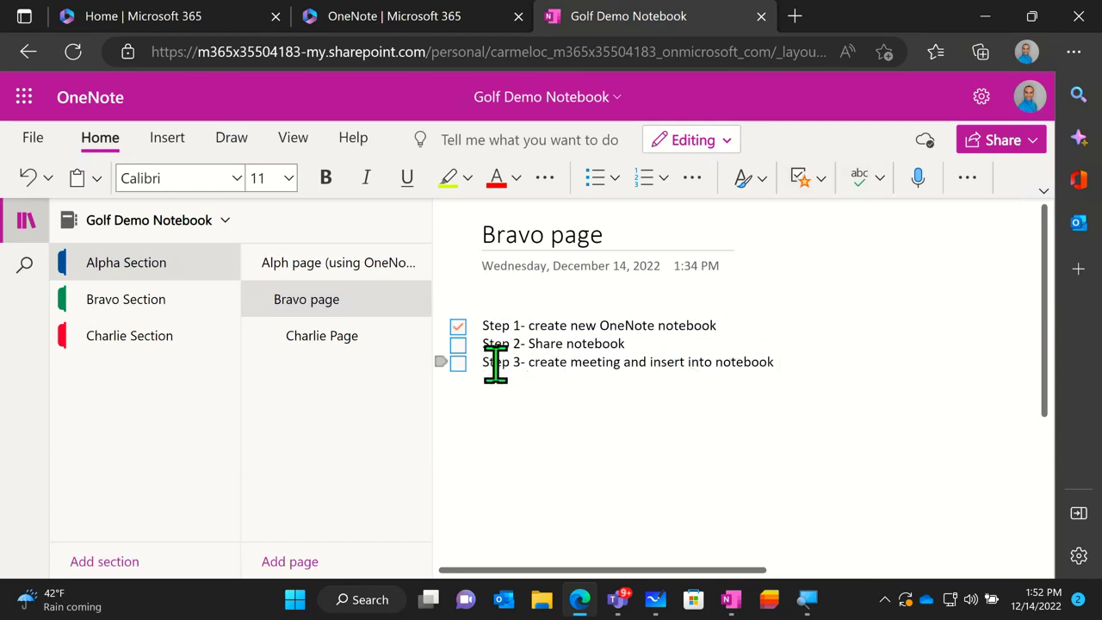
click(820, 181)
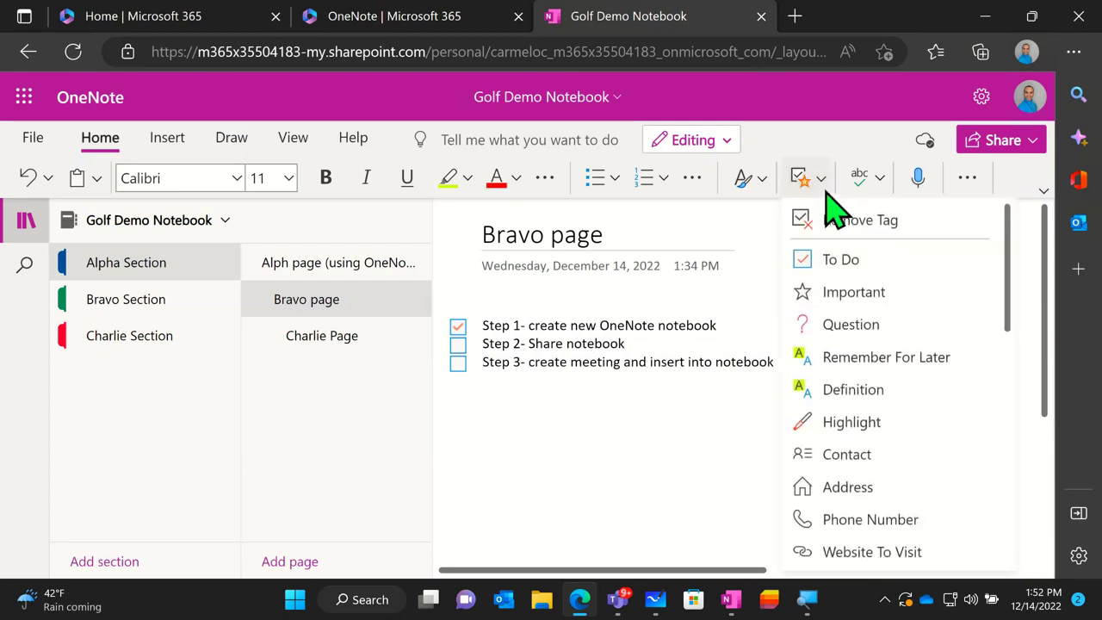
click(843, 292)
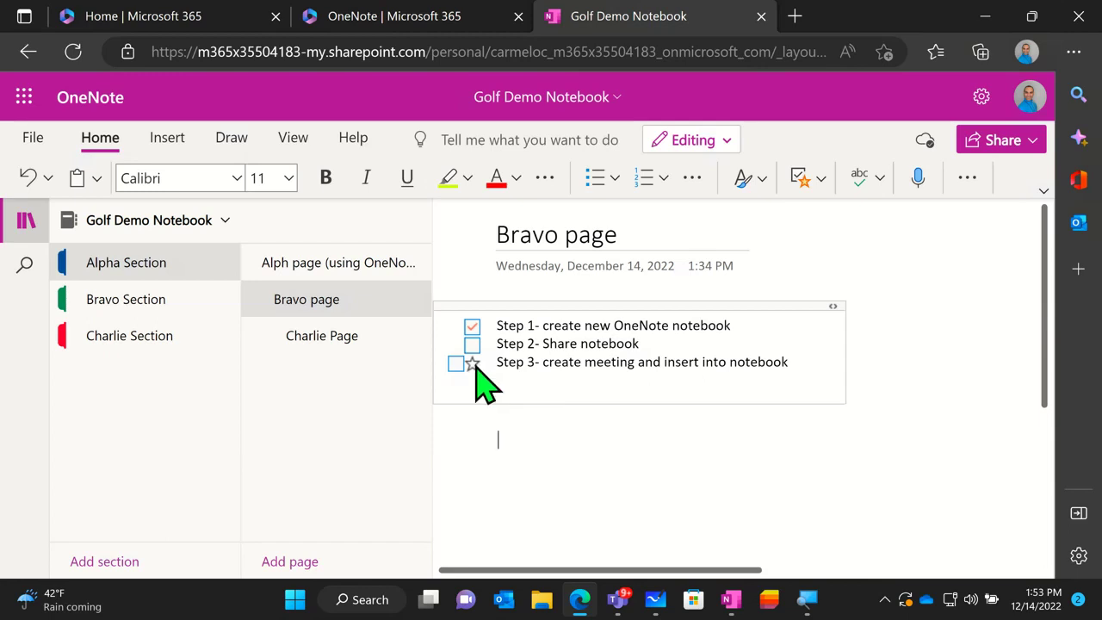
click(824, 181)
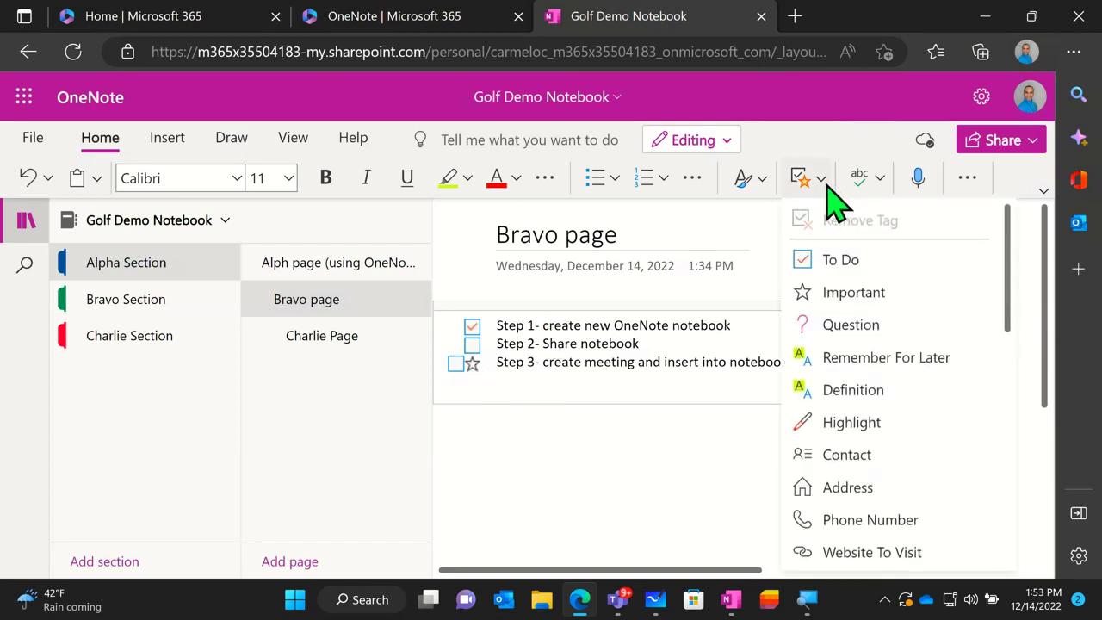
click(620, 426)
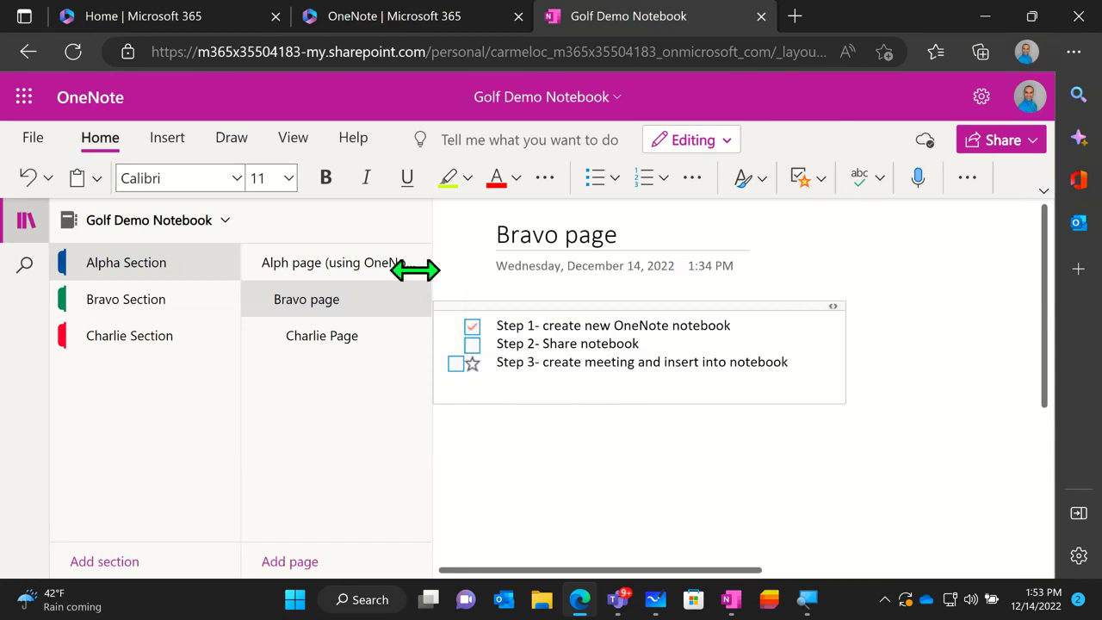
Start adding meeting details in the blank area below the checklist on the Bravo page
click(172, 140)
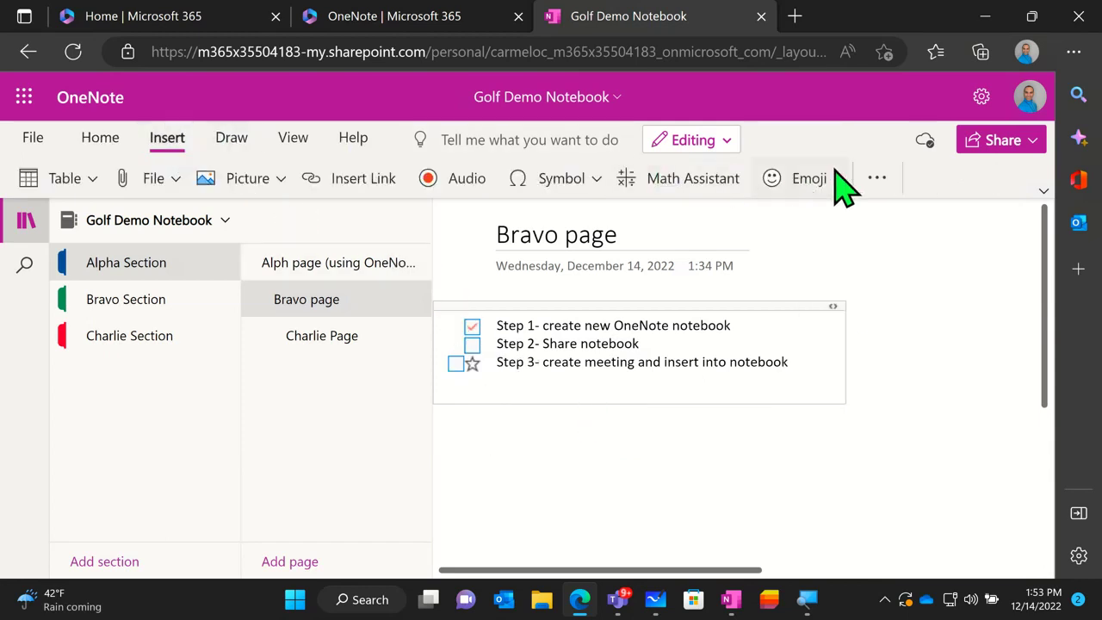
click(875, 179)
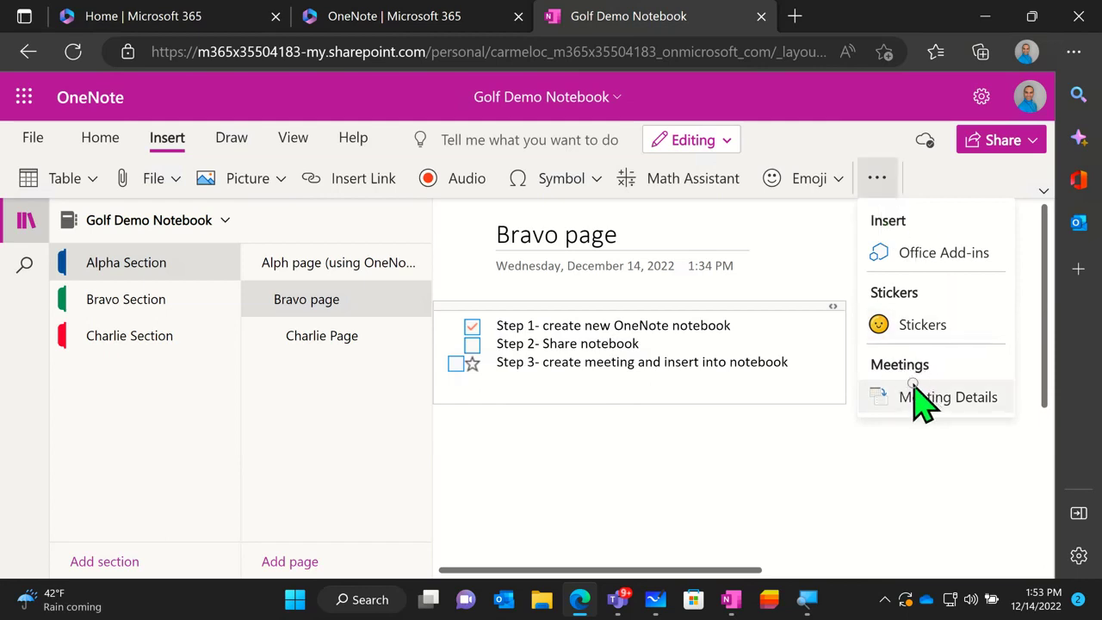
click(638, 449)
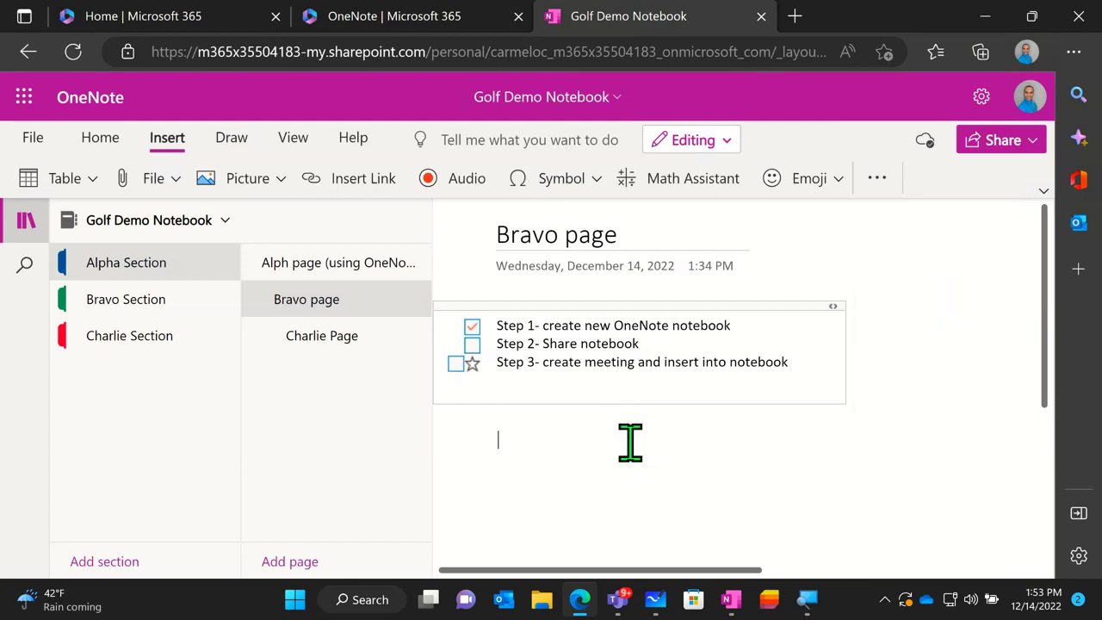
click(545, 439)
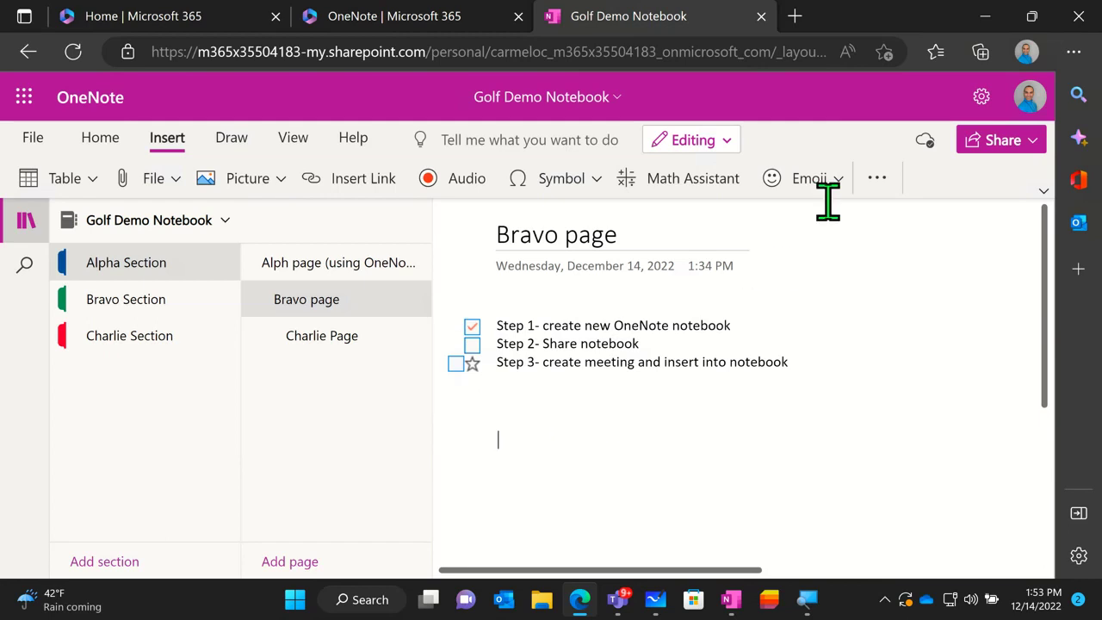
click(879, 188)
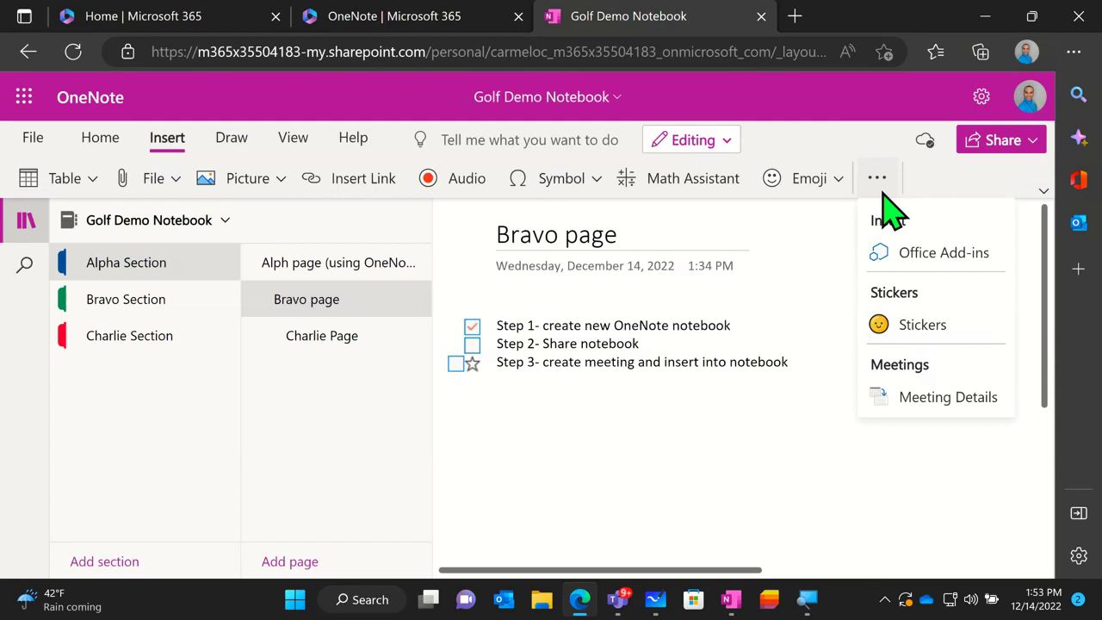
click(932, 394)
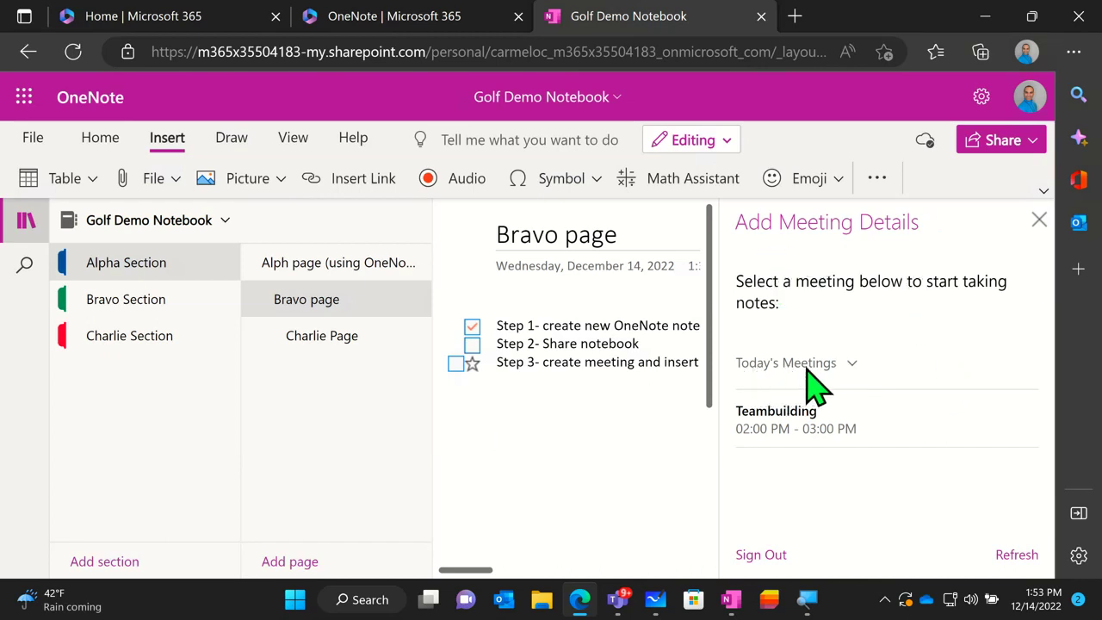
Insert the details of the CoB Monthly Staff Meeting from Friday, December 30, and close the meeting list
click(848, 366)
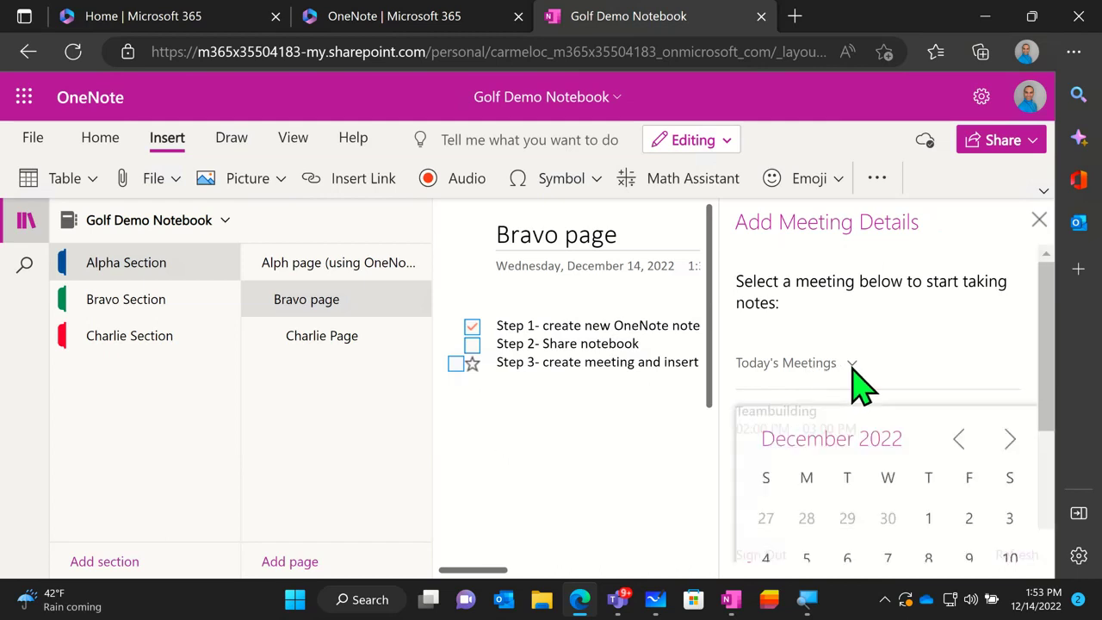
scroll(886, 482, down, 3)
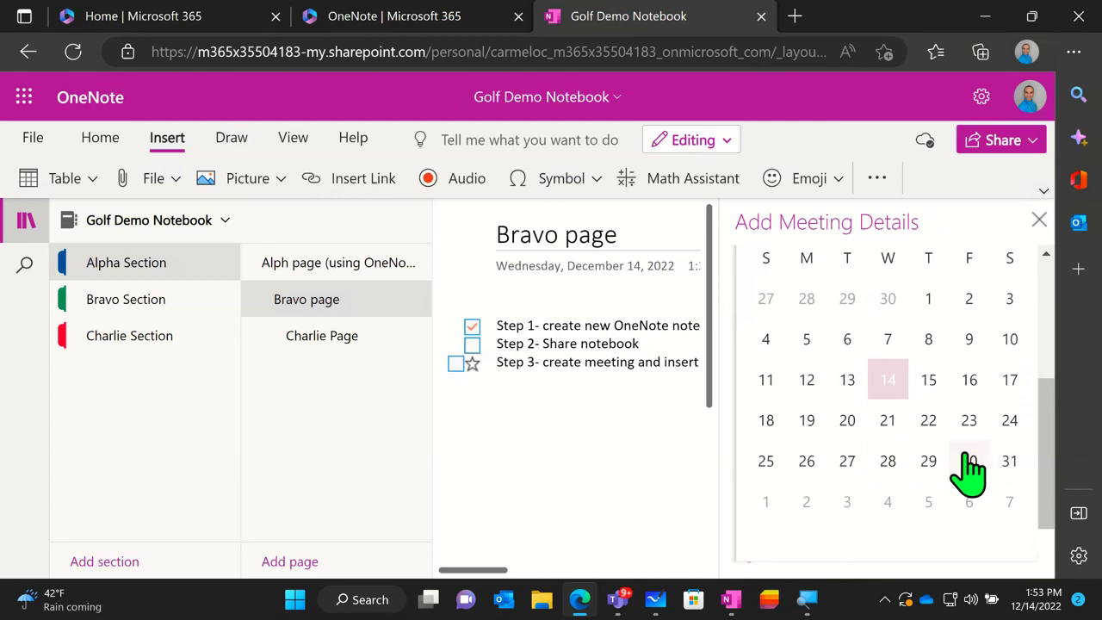
click(965, 458)
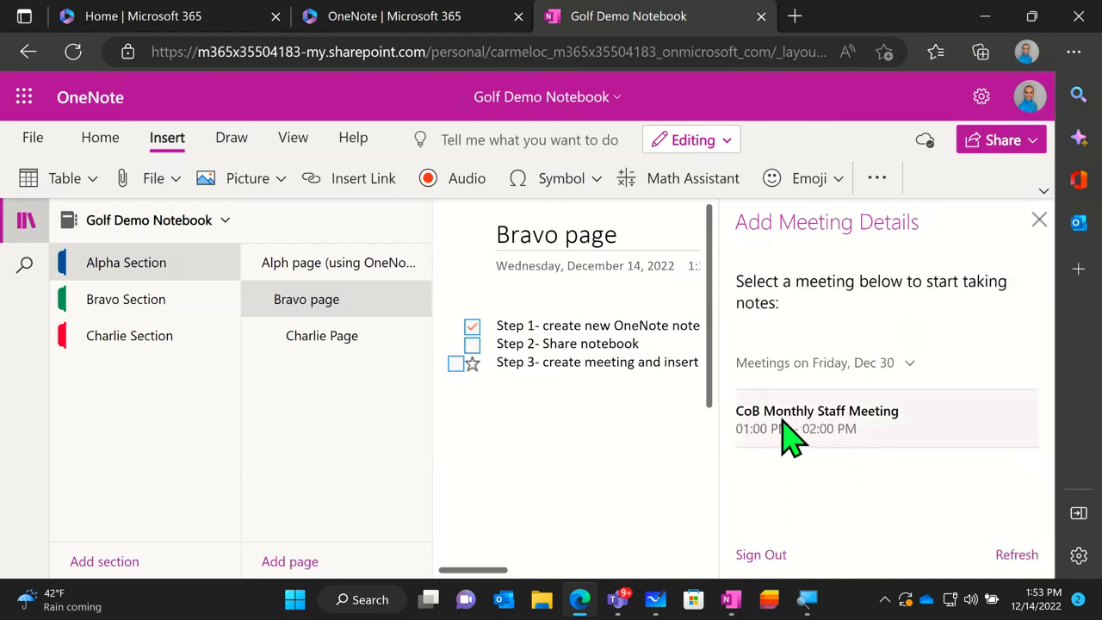
click(899, 424)
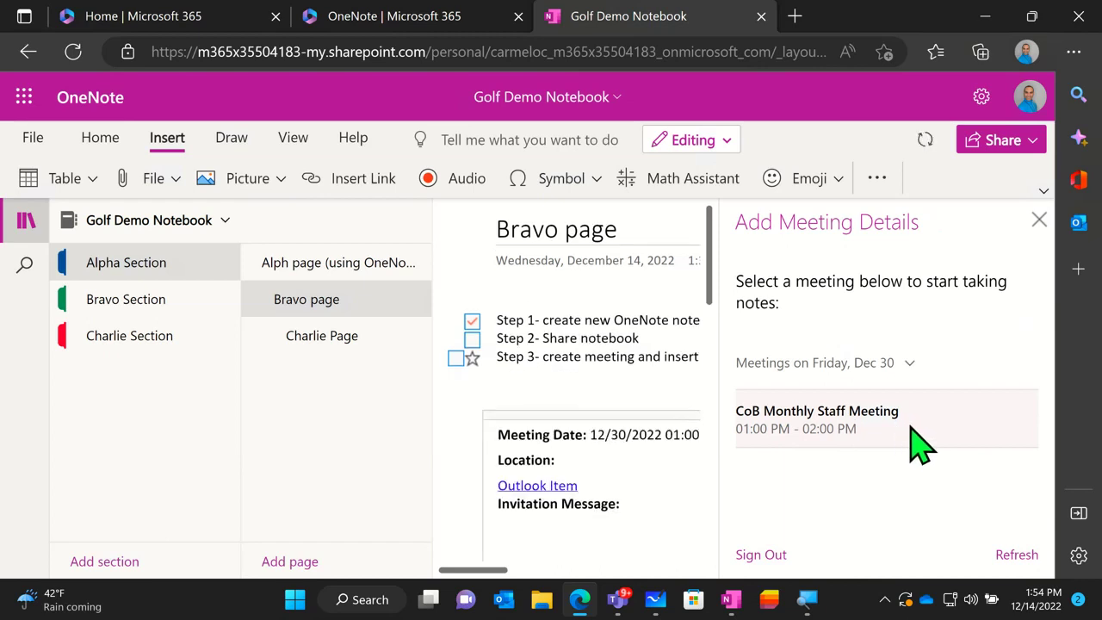
click(1038, 225)
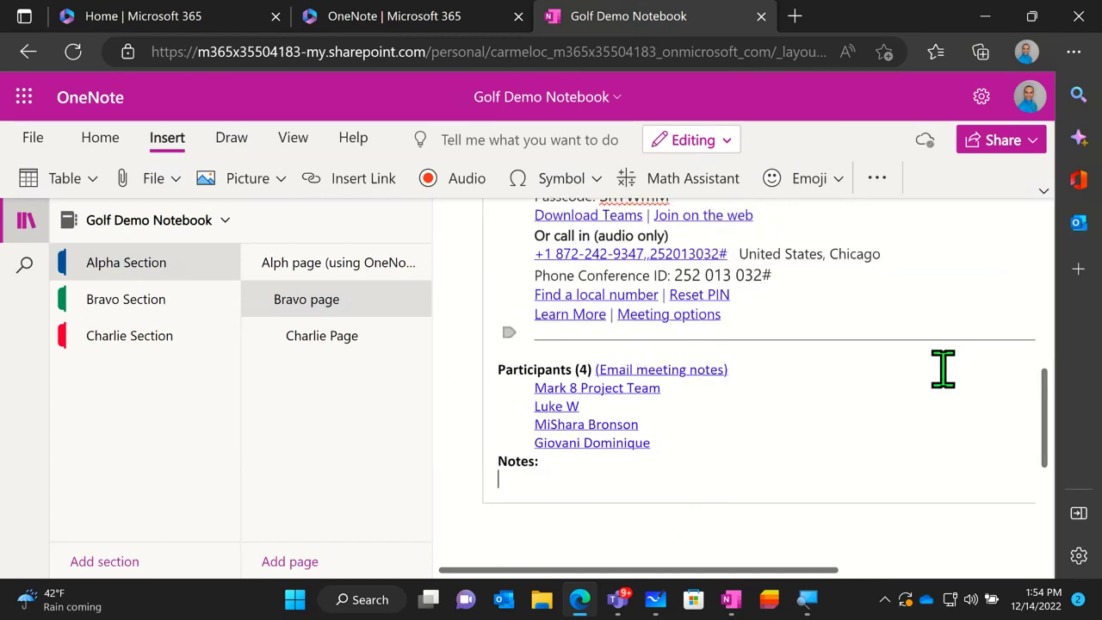
Look over the inserted meeting details, from the date and Outlook link through the Teams join information to the participants and notes
scroll(892, 393, up, 3)
scroll(895, 395, up, 2)
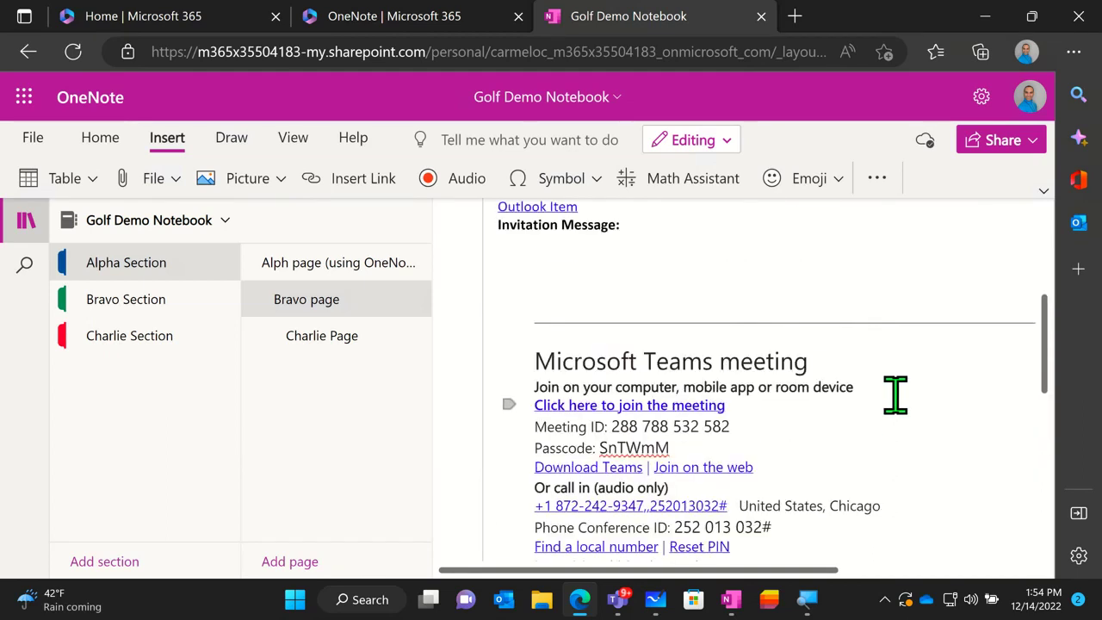
scroll(874, 406, up, 2)
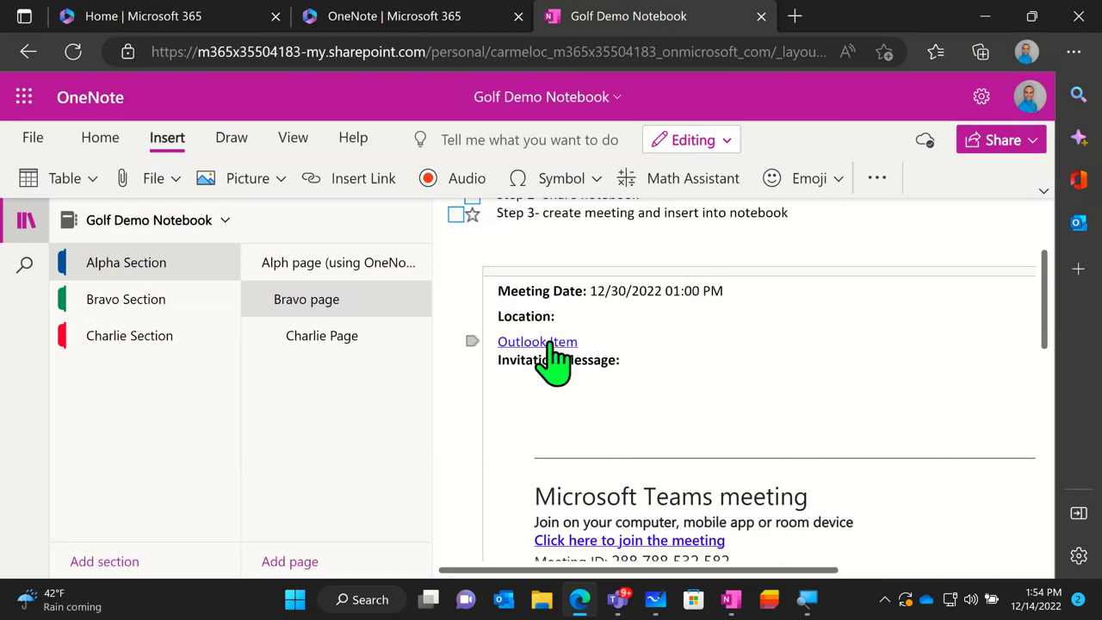
scroll(730, 350, down, 3)
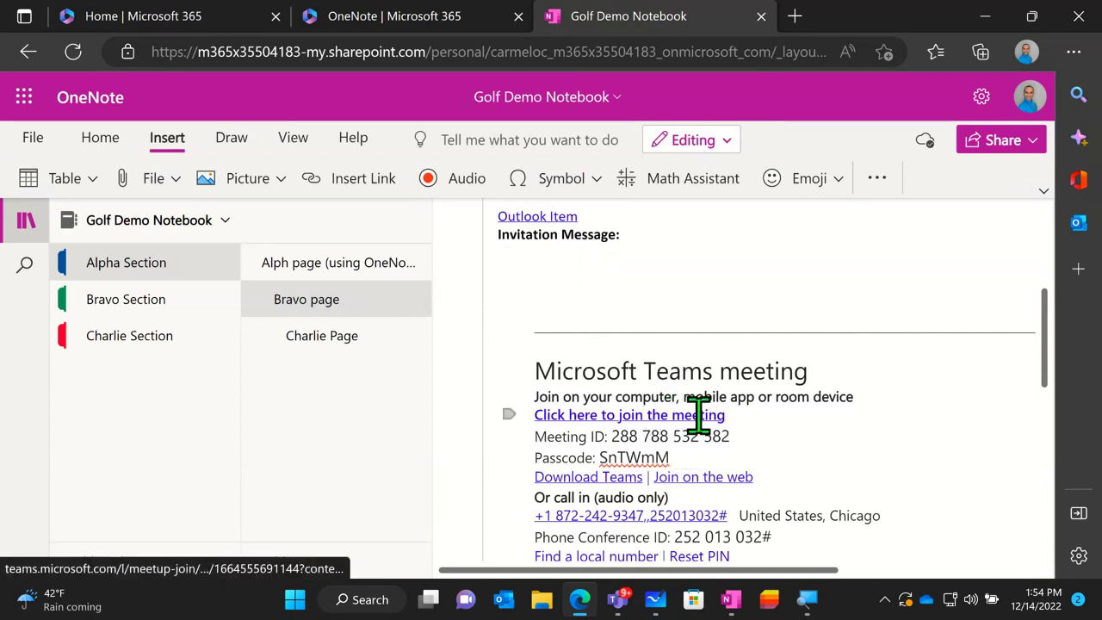
scroll(840, 406, down, 1)
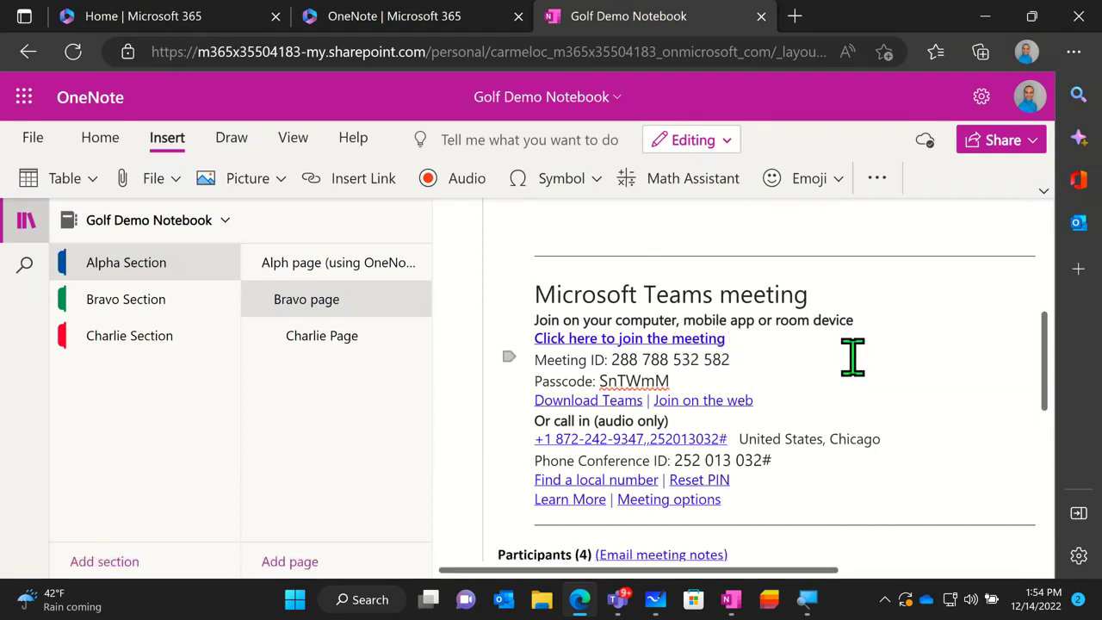
scroll(851, 357, down, 2)
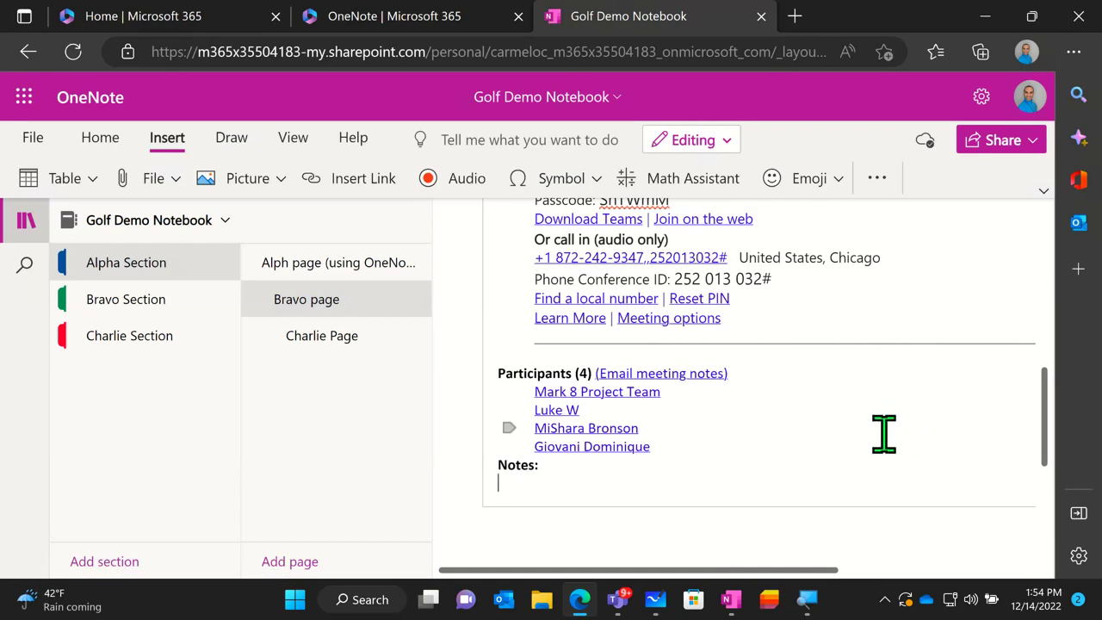
scroll(840, 468, up, 2)
scroll(840, 468, up, 4)
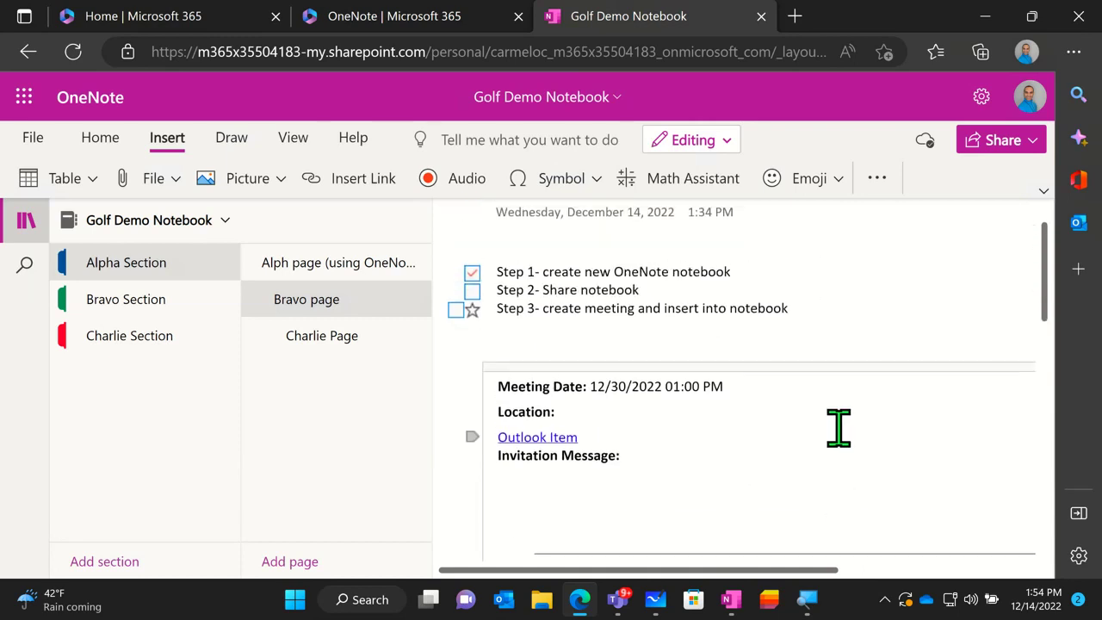
scroll(852, 396, down, 1)
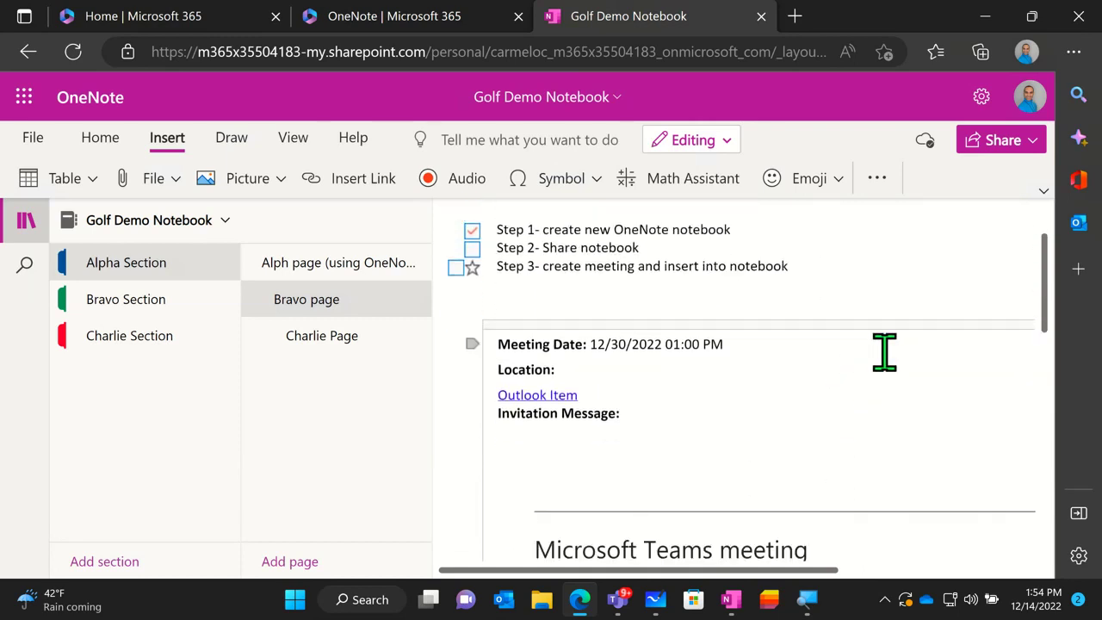
scroll(880, 353, down, 1)
scroll(880, 353, down, 1)
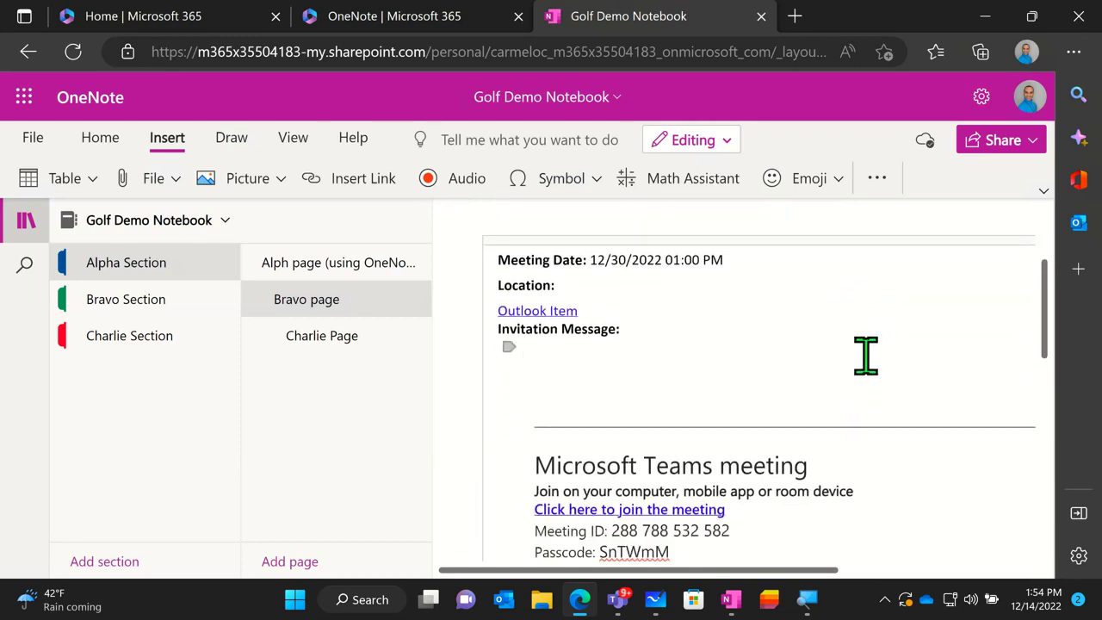
scroll(657, 386, down, 2)
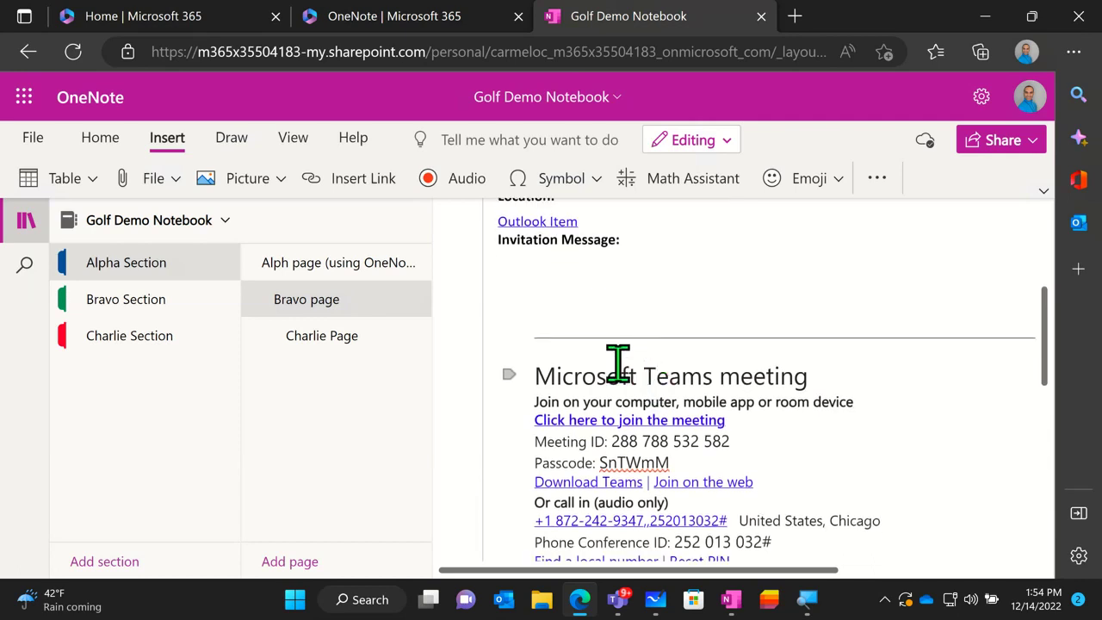
Open the Charlie Page and add the text Random info to its body
click(339, 344)
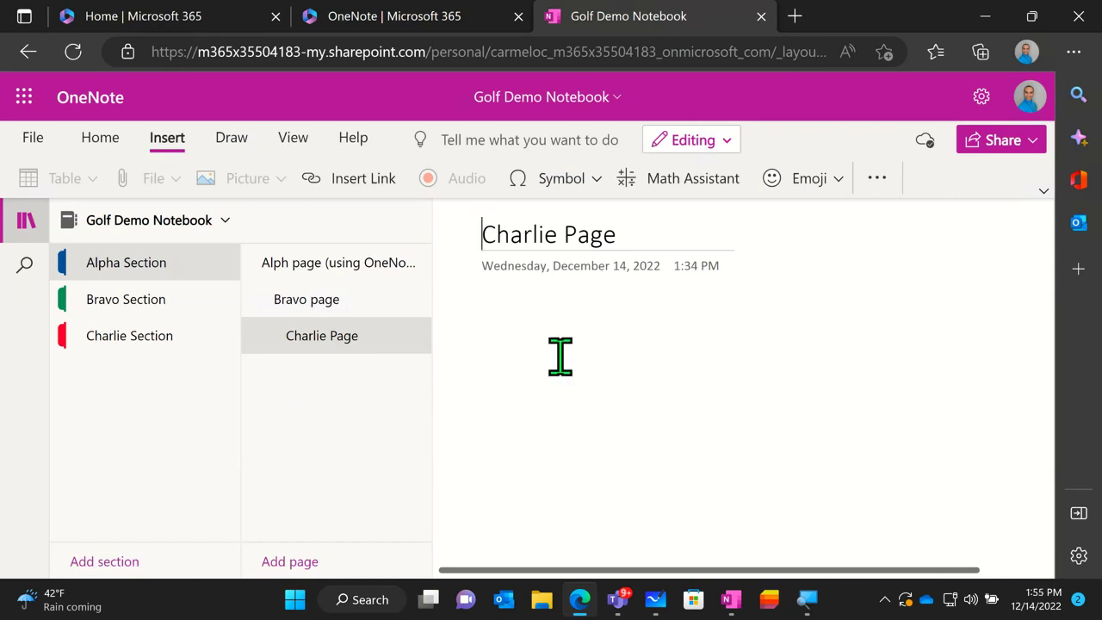
click(551, 317)
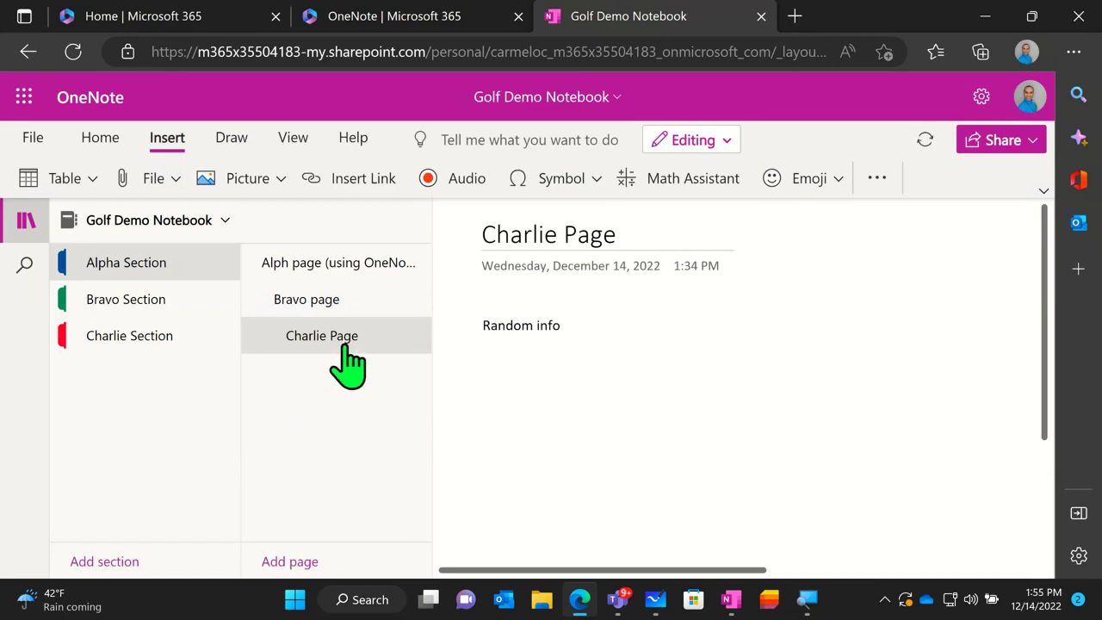
Begin the meeting's Notes on the Bravo page with Please see, and copy the link to the Charlie Page
click(352, 307)
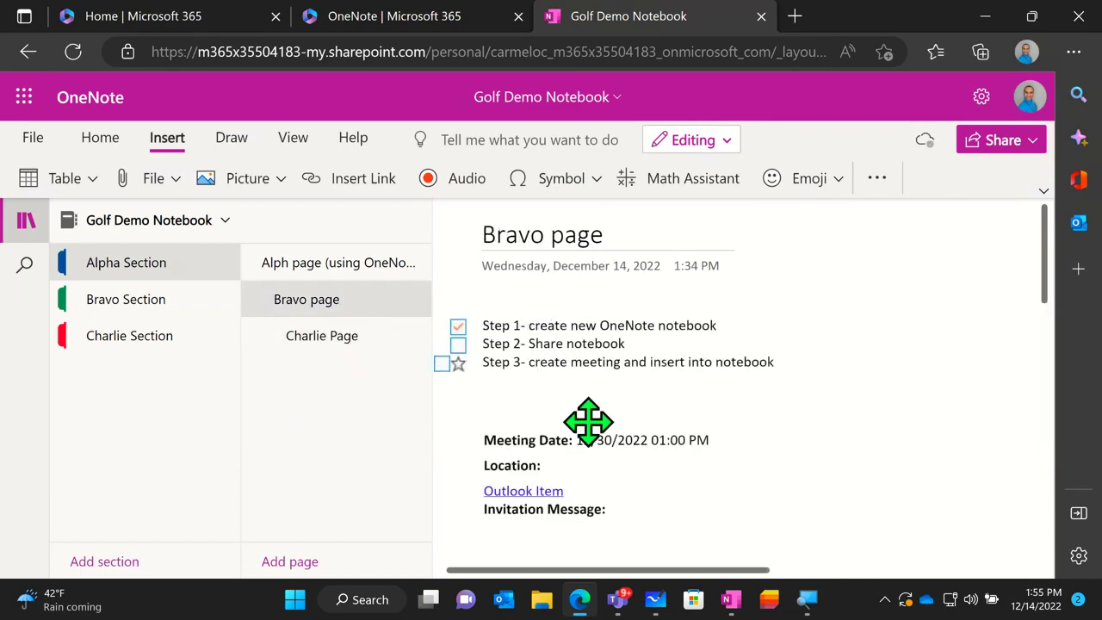
scroll(590, 516, down, 3)
scroll(581, 503, down, 5)
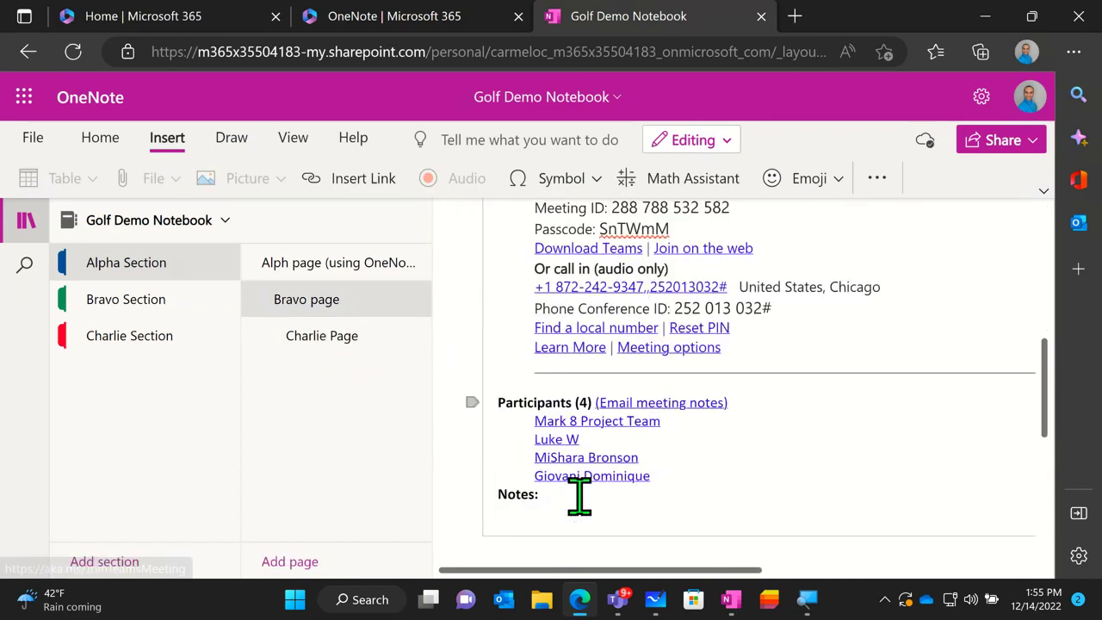
click(524, 421)
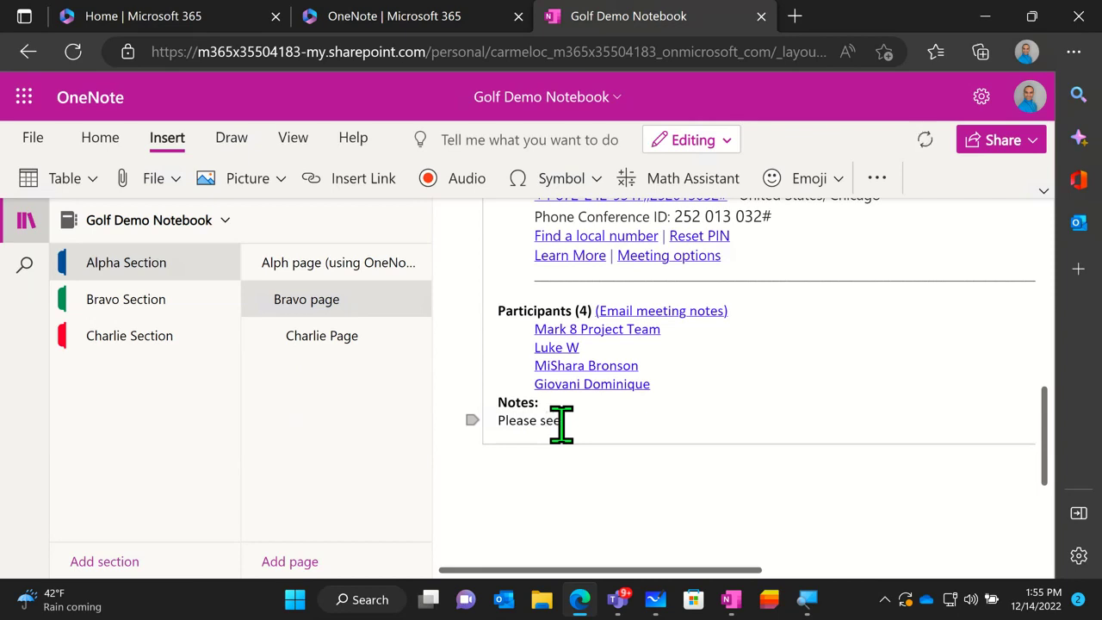
right_click(358, 349)
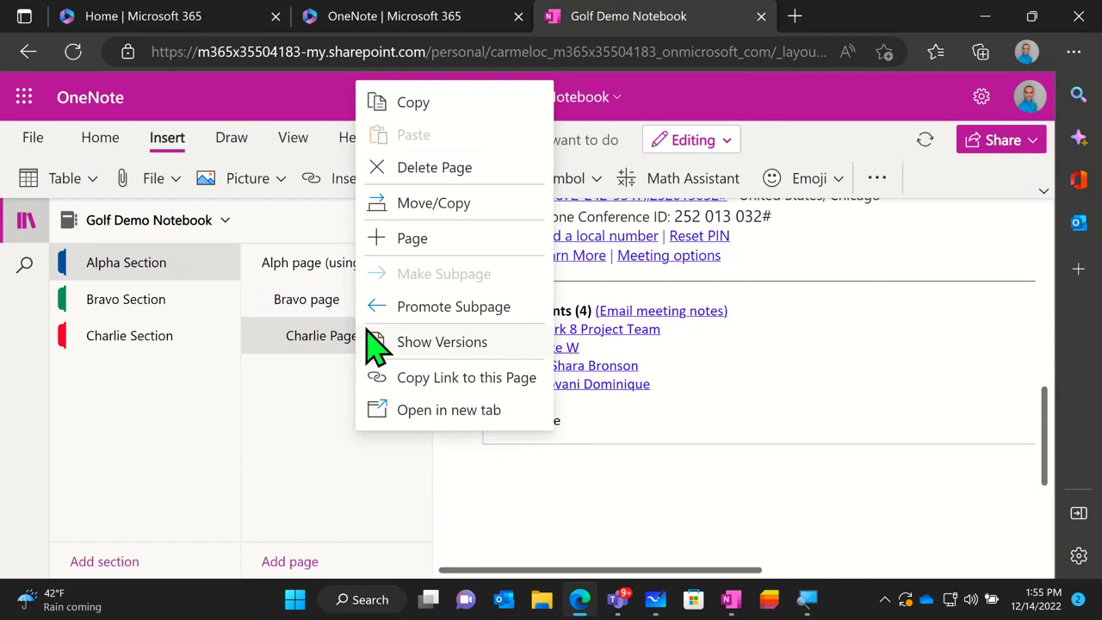
click(425, 378)
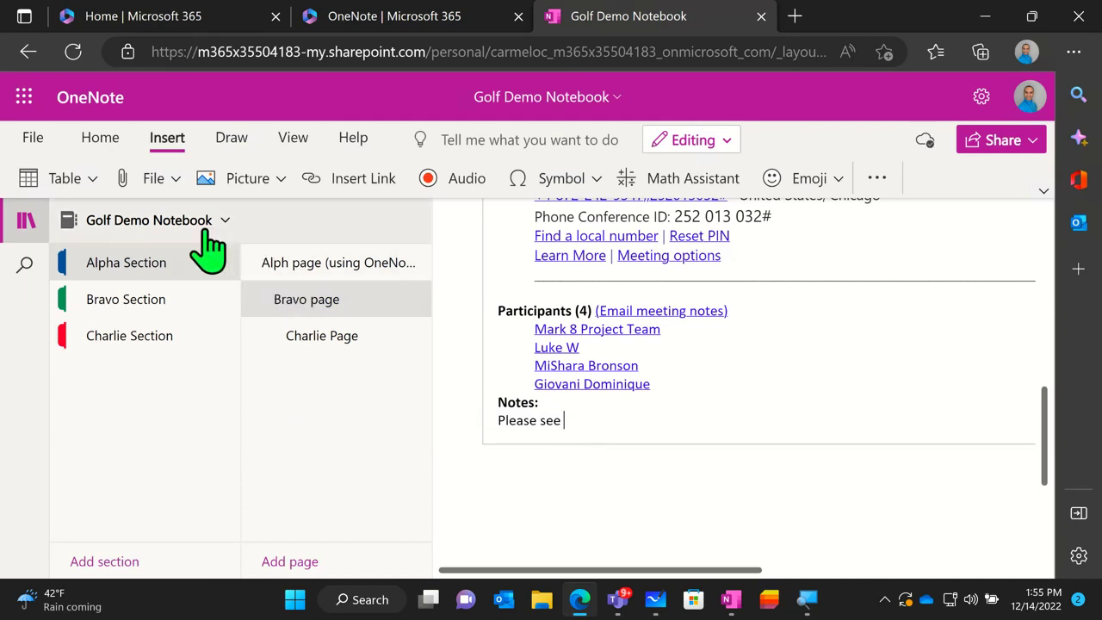
Insert the copied page link after Please see, using the display text Charlie Page
click(353, 181)
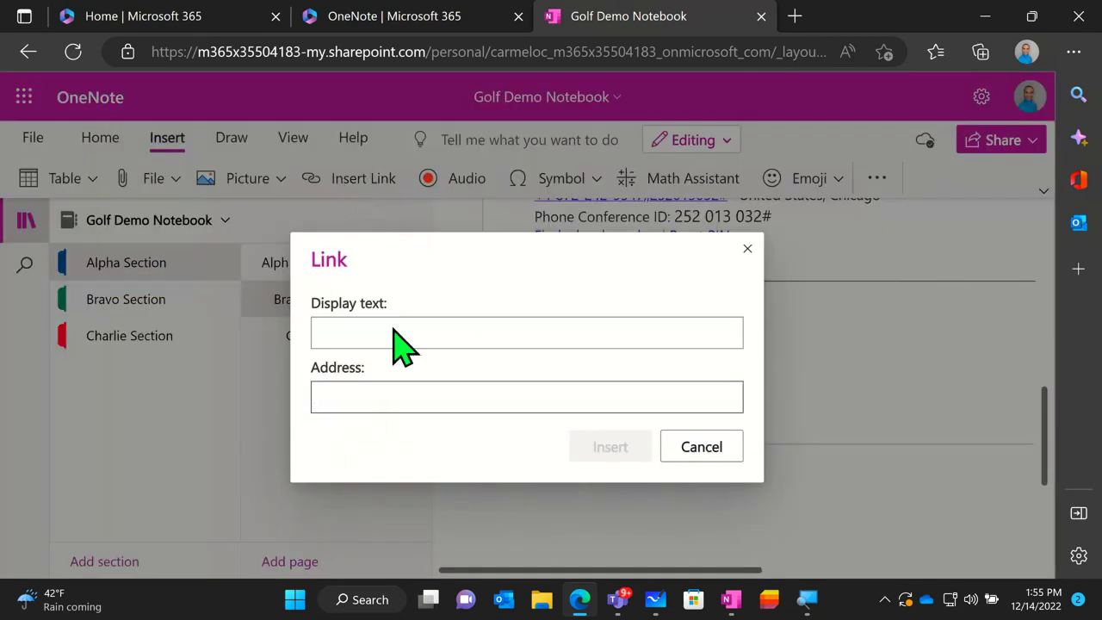
click(375, 396)
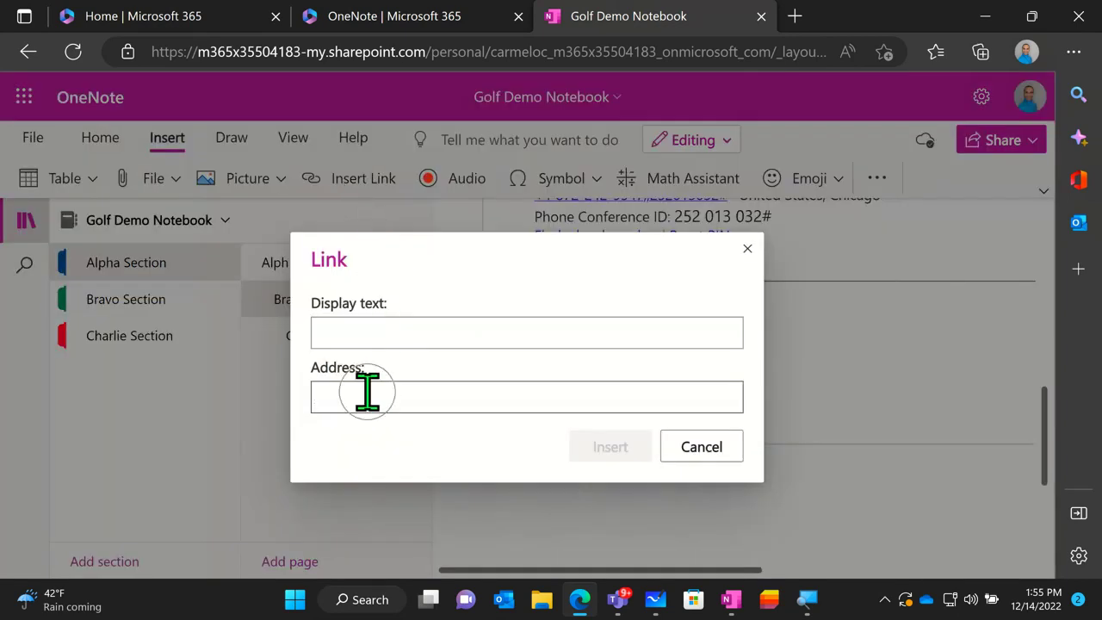
key(ctrl+v)
click(387, 329)
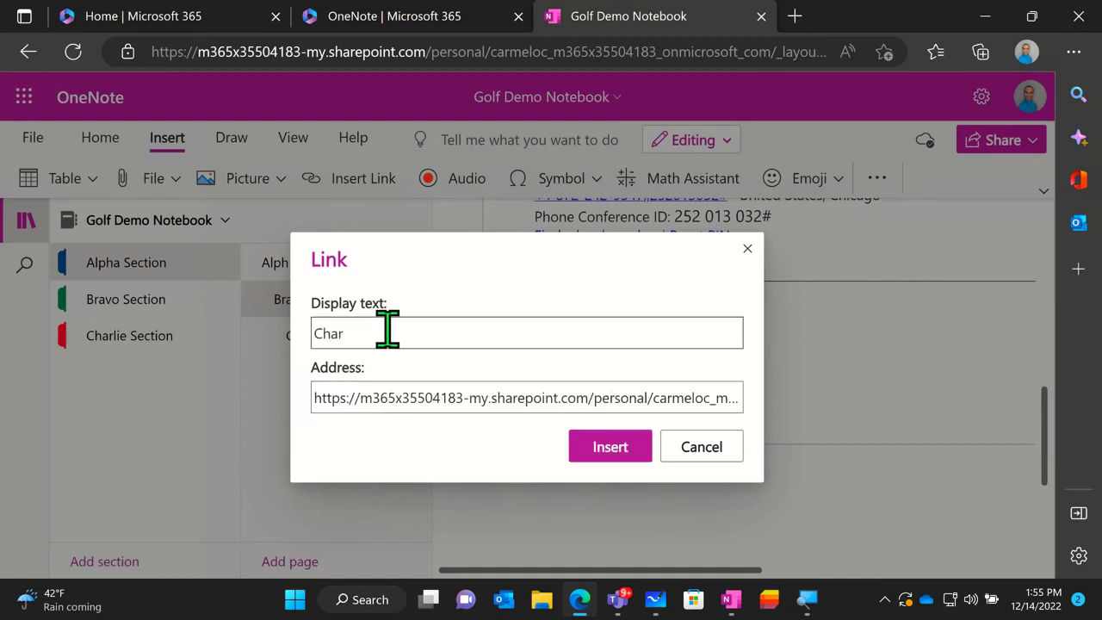
text(Charlie Page)
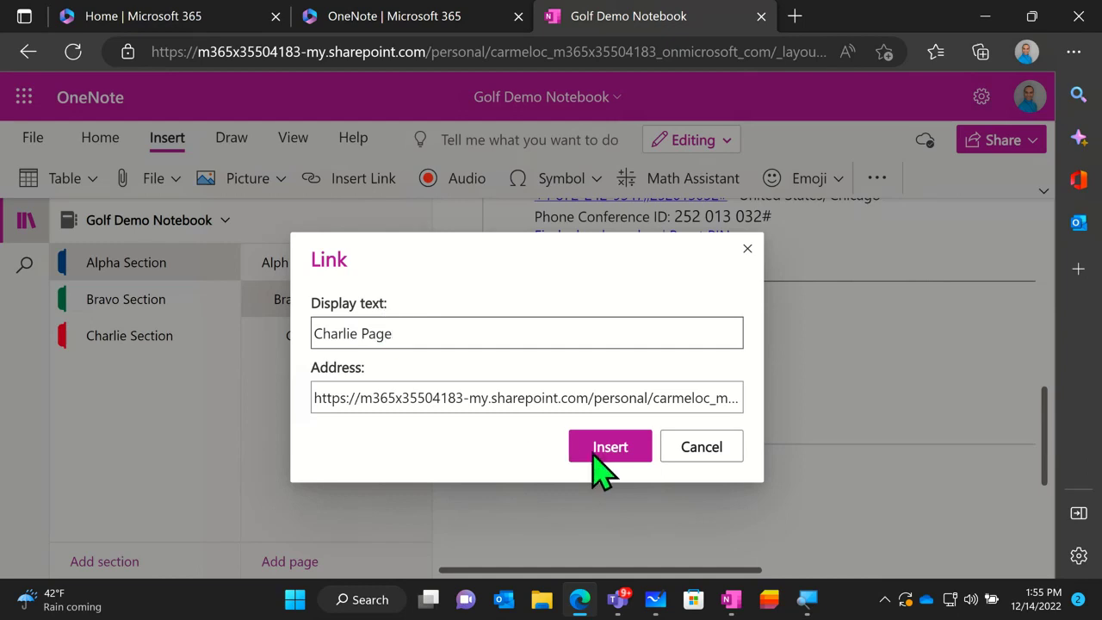
click(610, 447)
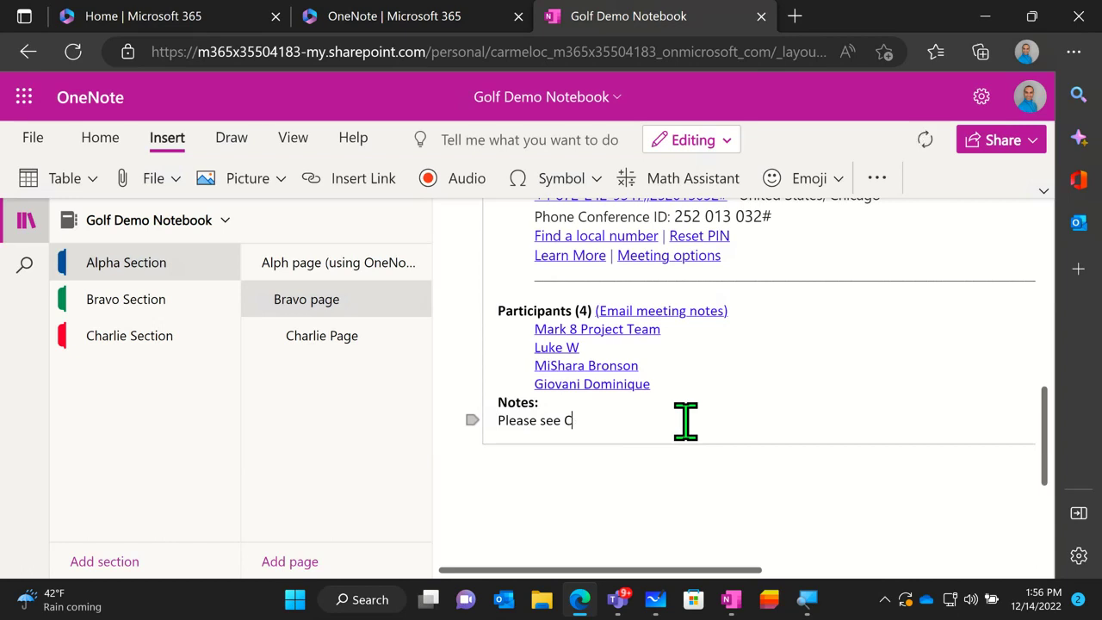
Reinsert the copied page link after Please see in the meeting's Notes, with the display text Charlie page
click(374, 197)
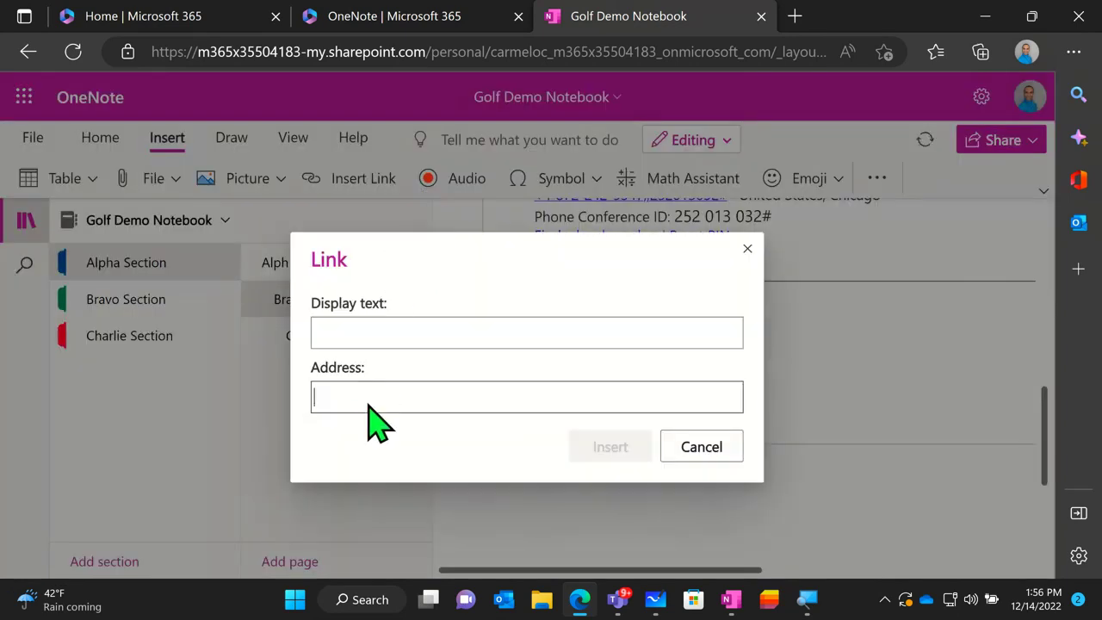
click(361, 392)
key(ctrl+v)
click(370, 329)
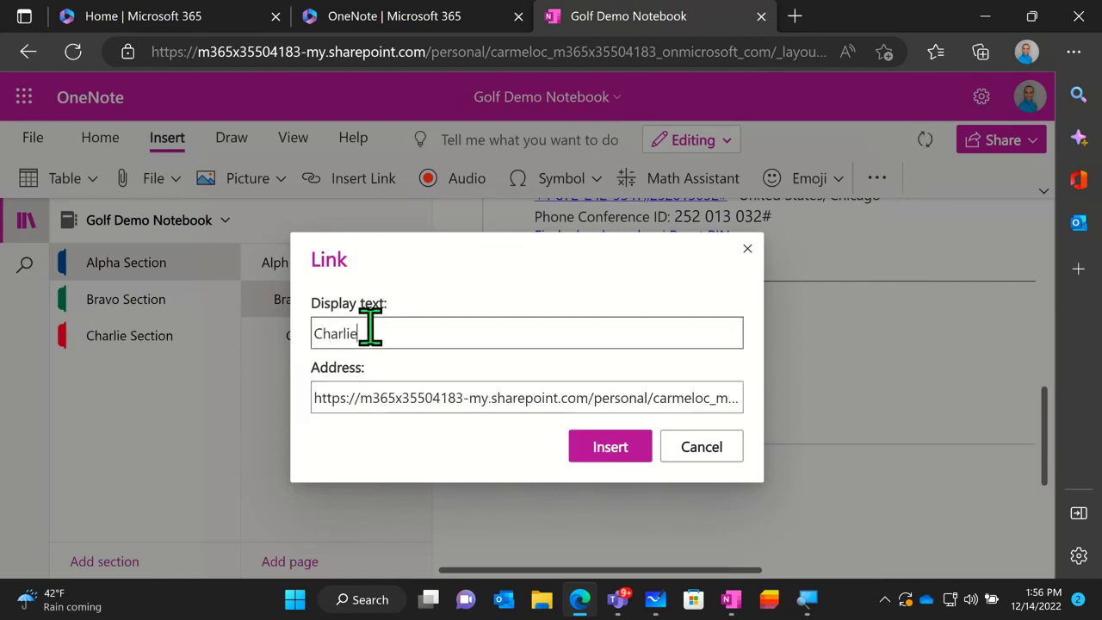
click(604, 453)
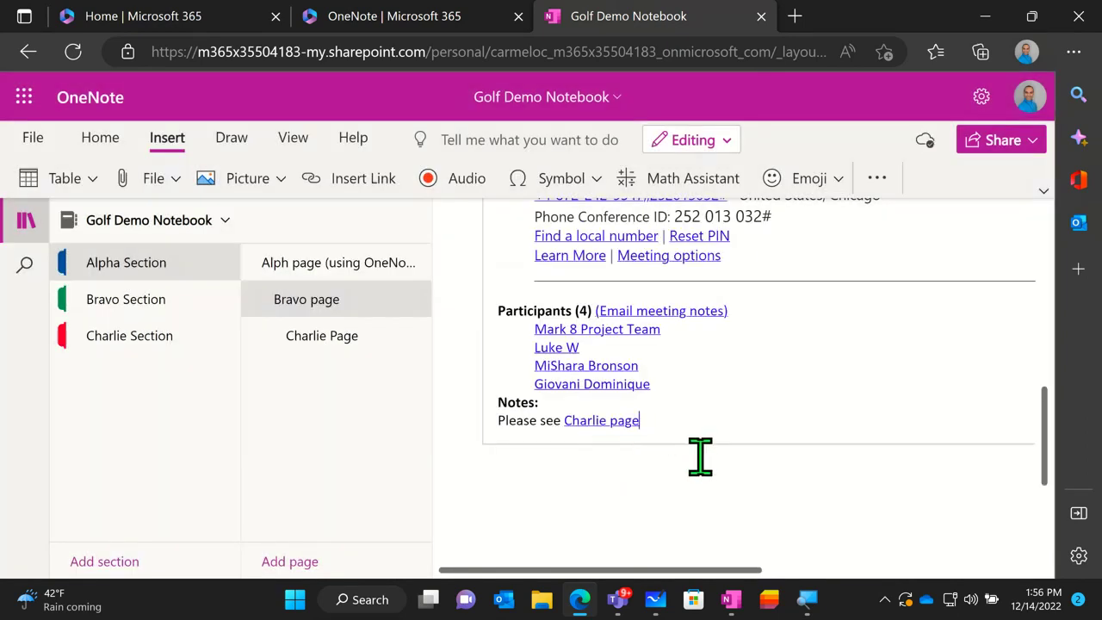
Follow the Charlie page link, extend that page's body text to Random info for meeting, and copy the link to the Bravo Section
click(605, 421)
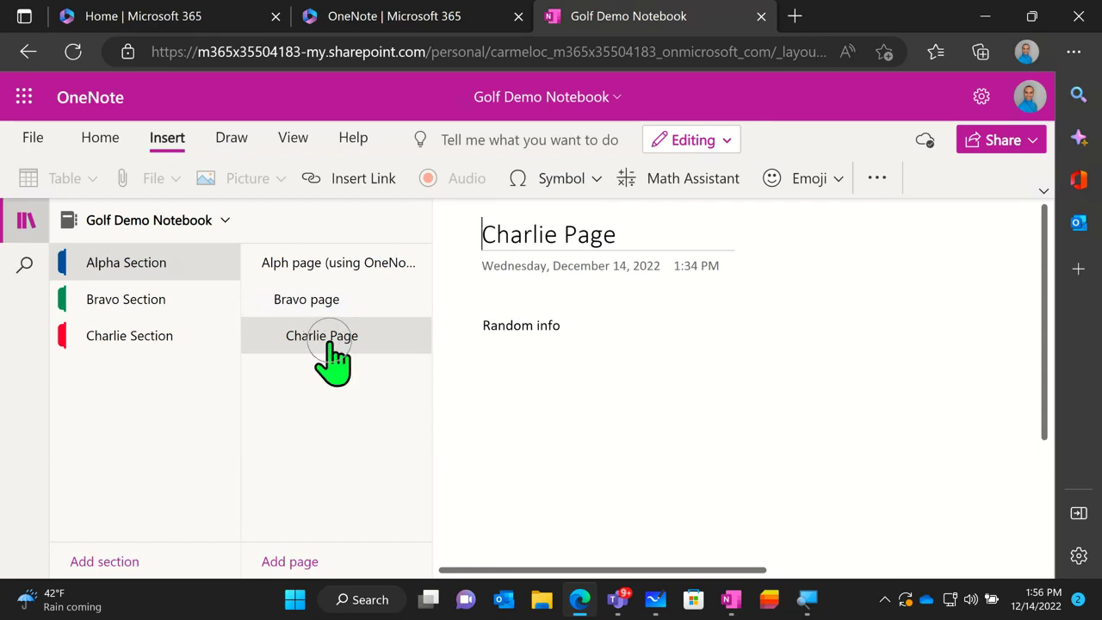
click(559, 324)
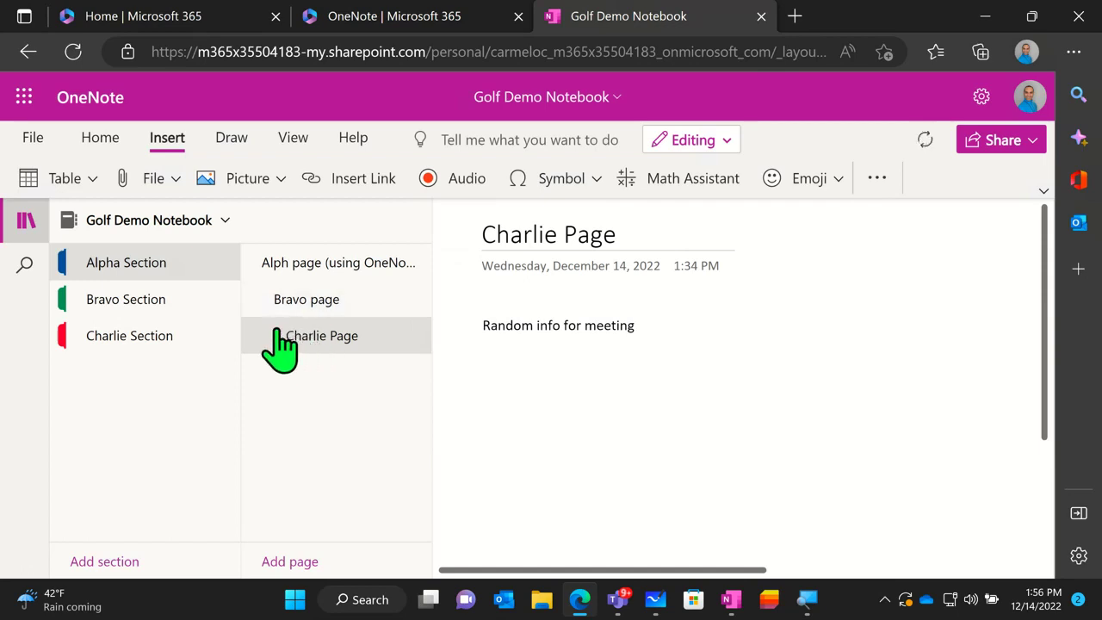
right_click(173, 303)
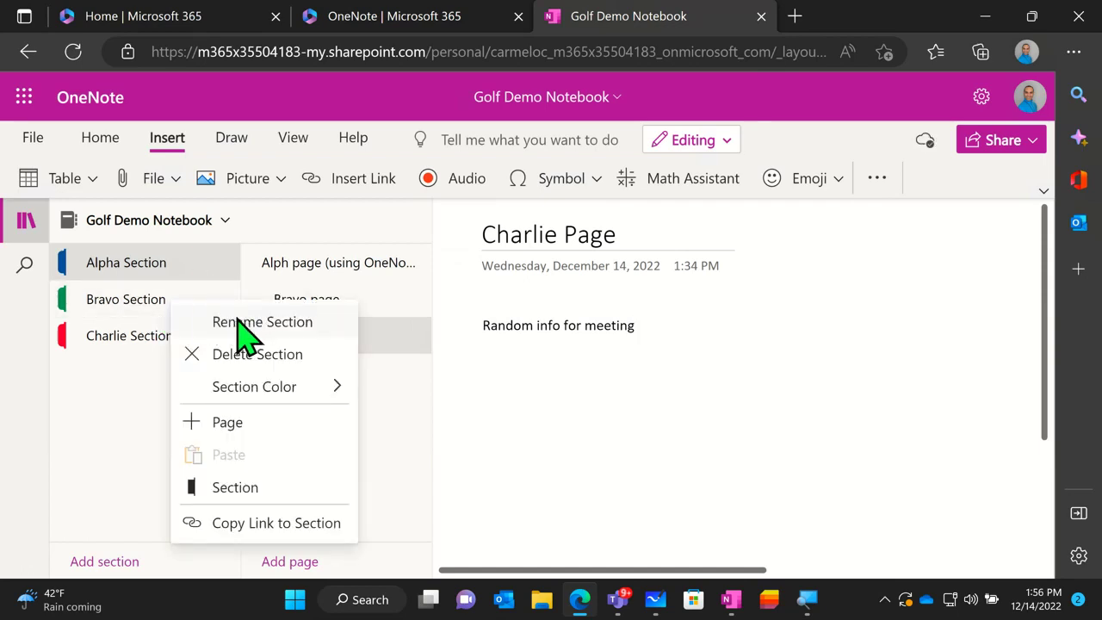
click(265, 523)
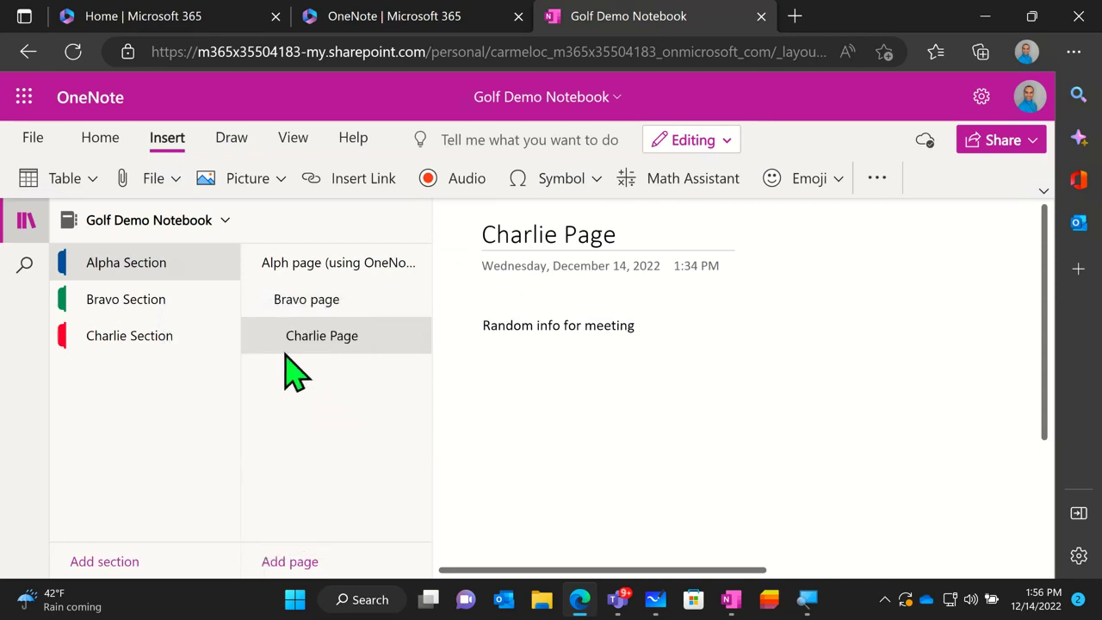
Review the meeting Notes with the page link on the Bravo page and return to the Charlie Page
click(396, 303)
scroll(647, 495, down, 5)
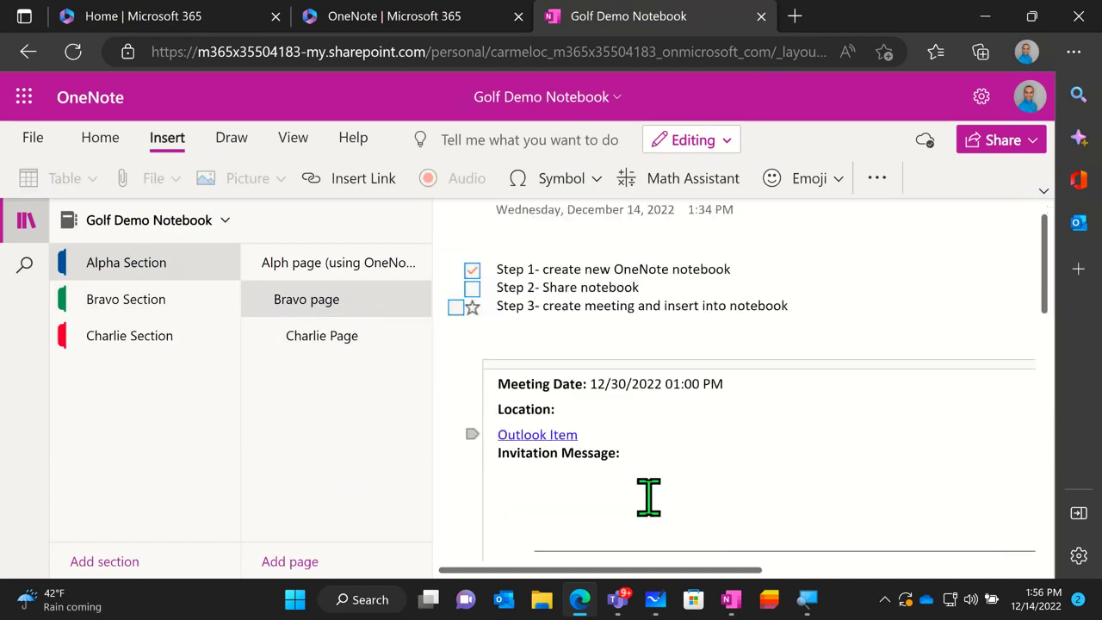
scroll(644, 493, down, 2)
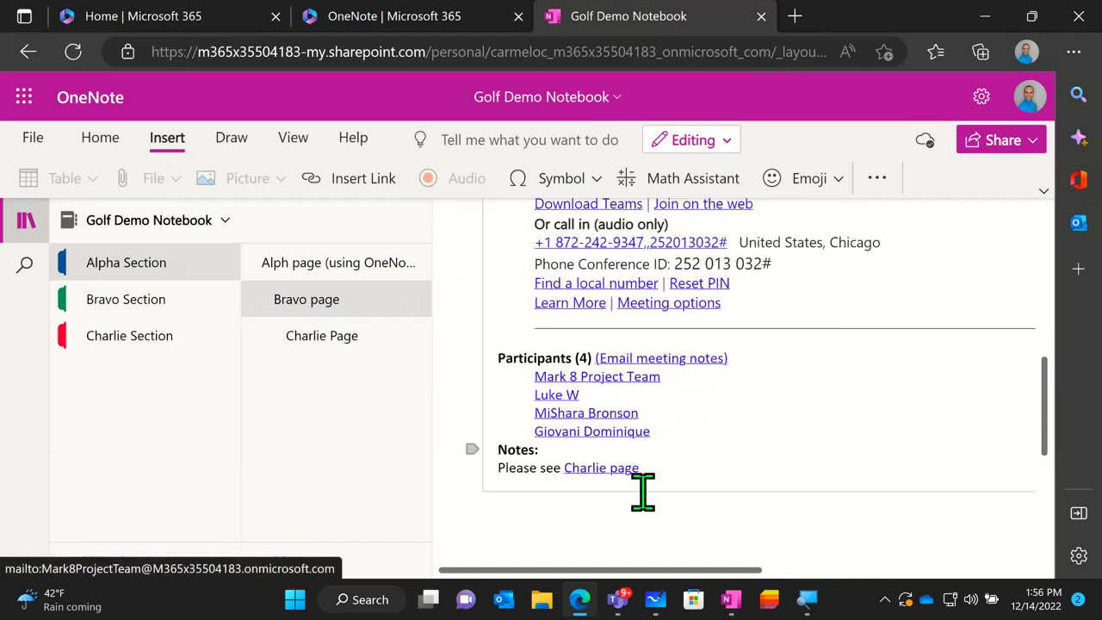
click(292, 340)
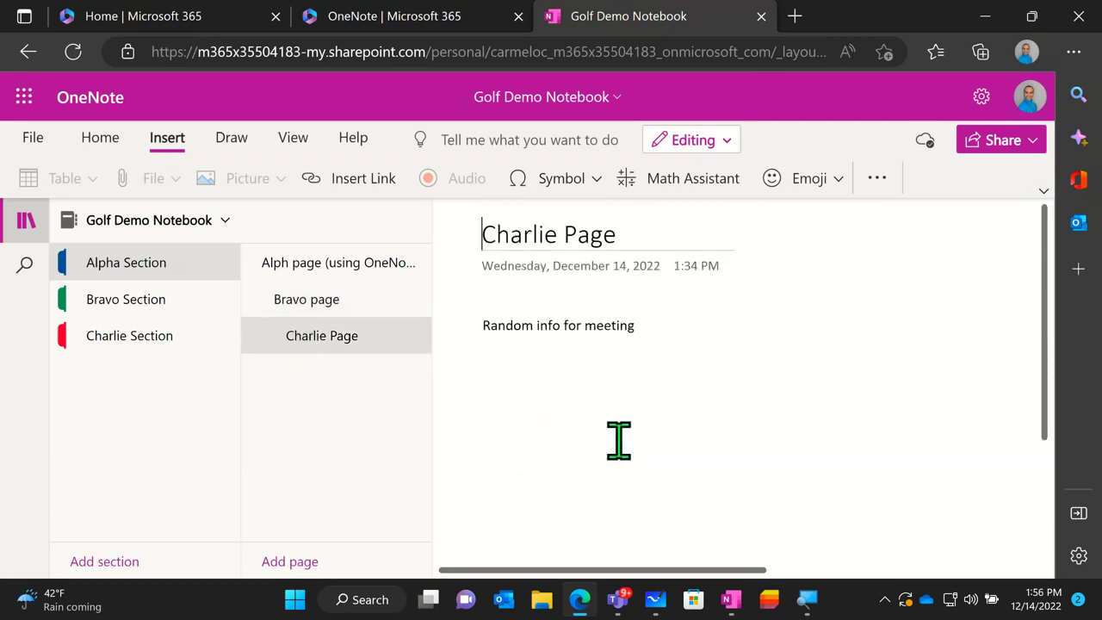
Append (see to the Charlie Page's body text and insert the copied section link after it with the display text Bravo Section)
click(653, 325)
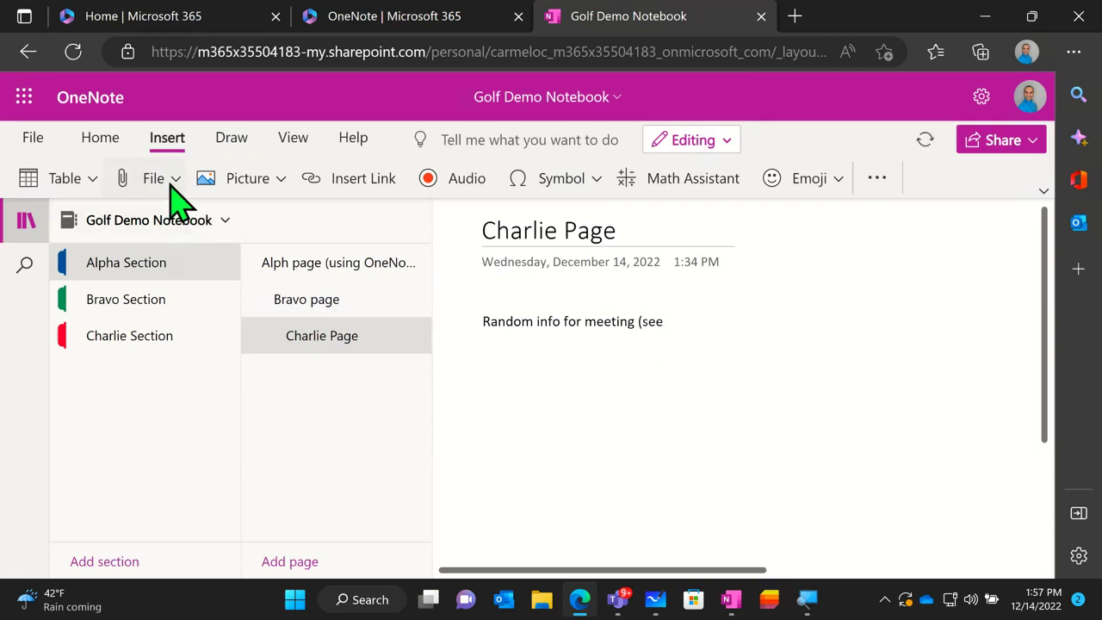
click(346, 182)
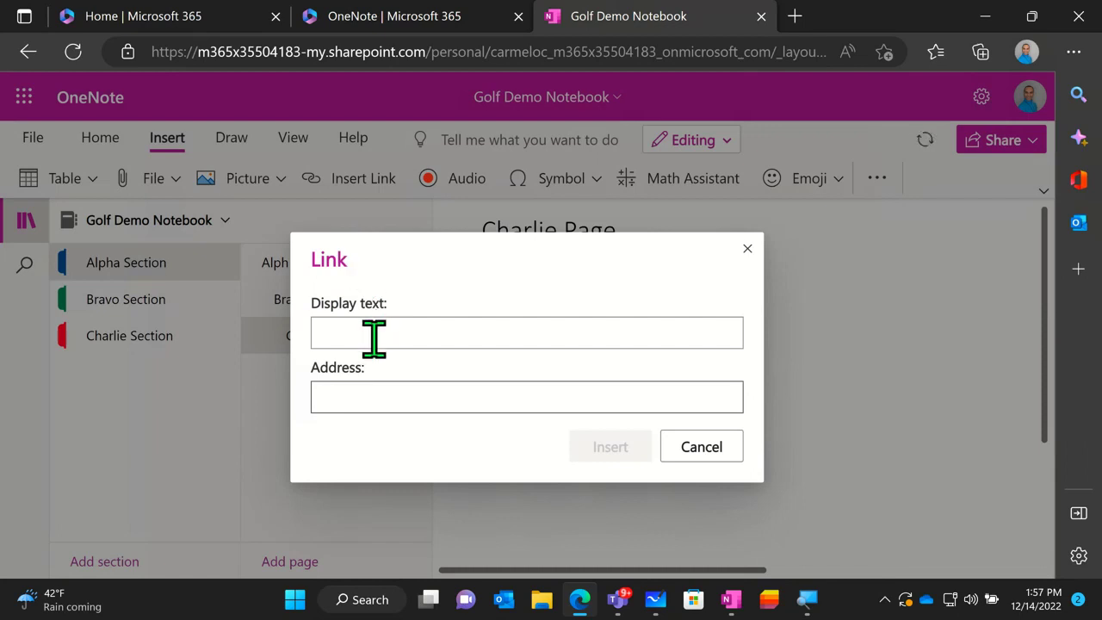
click(364, 385)
key(ctrl+v)
click(387, 335)
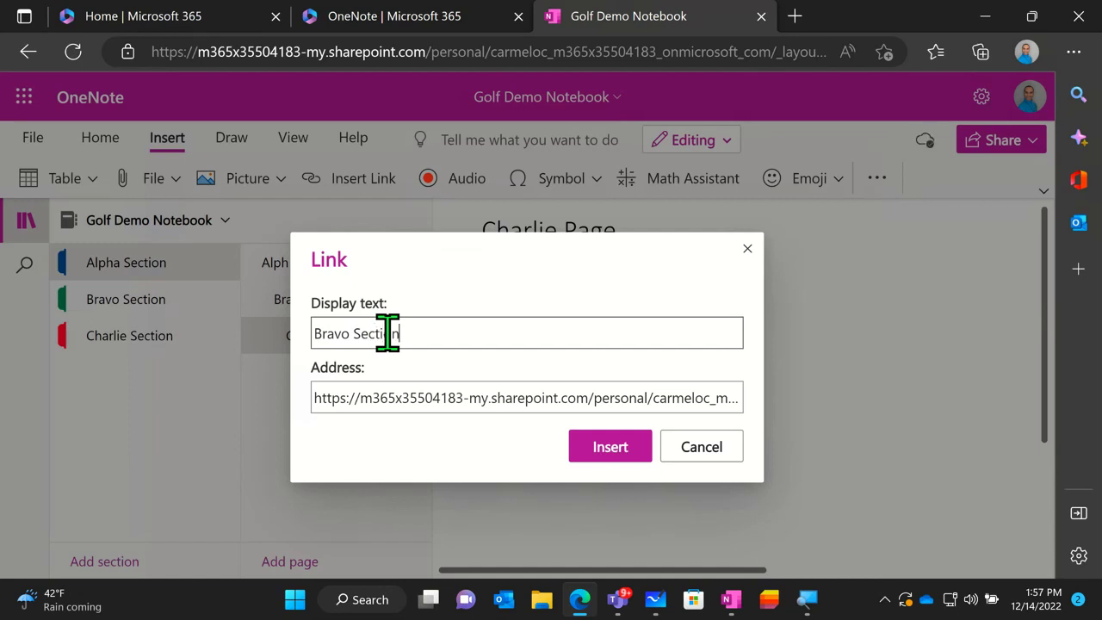
text(Bravo Section)
click(602, 448)
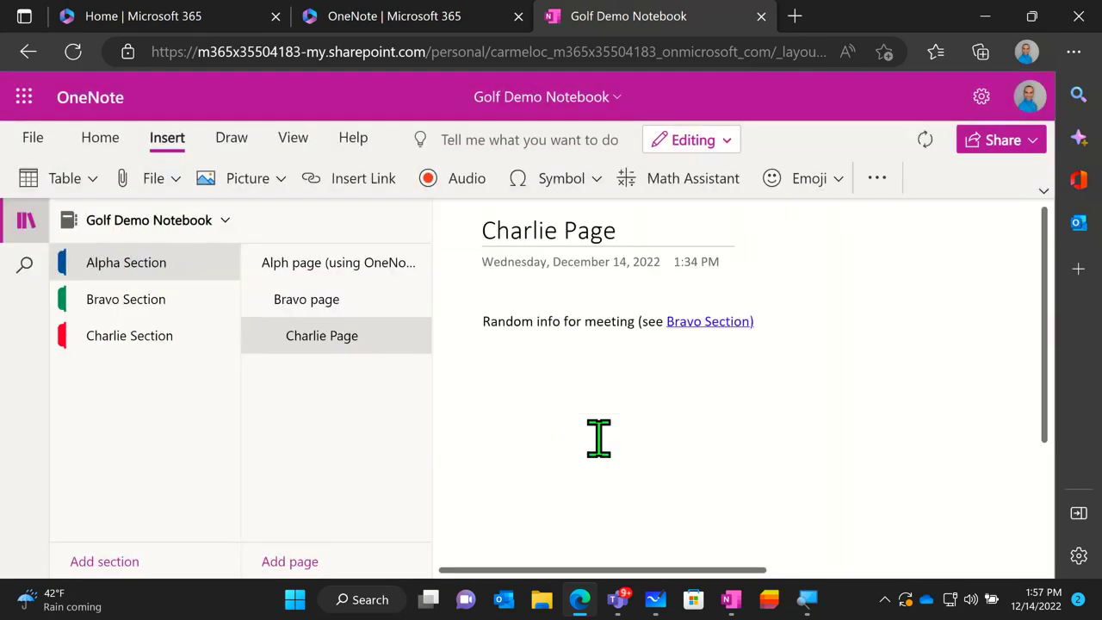
Test the Bravo Section link, return to the Charlie Page in the Alpha Section, and show the notebook's sharing options
click(702, 320)
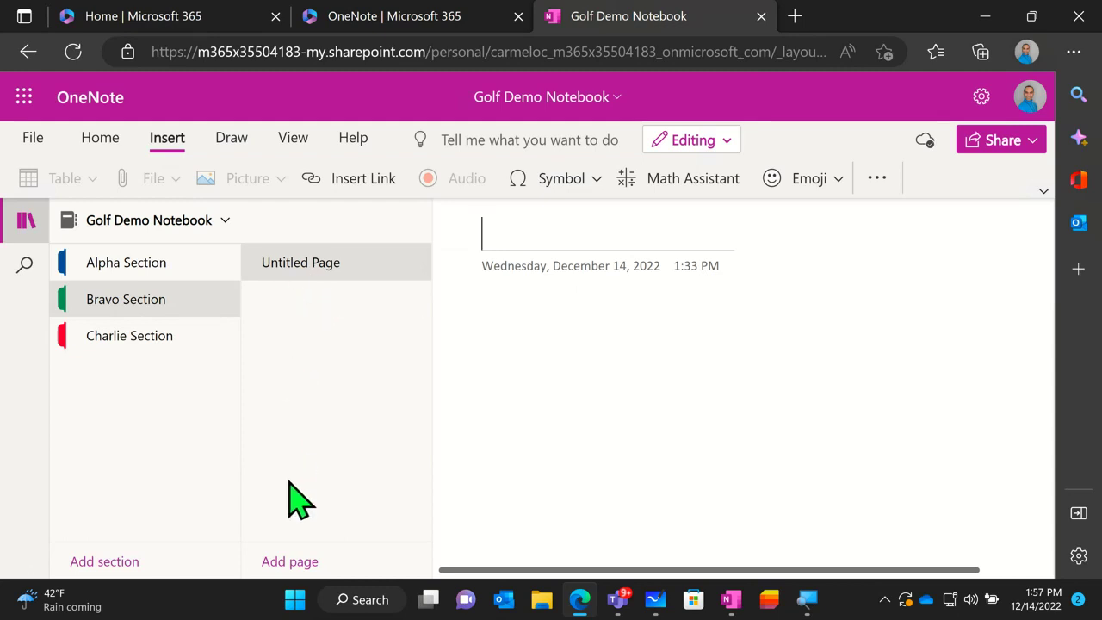
click(147, 276)
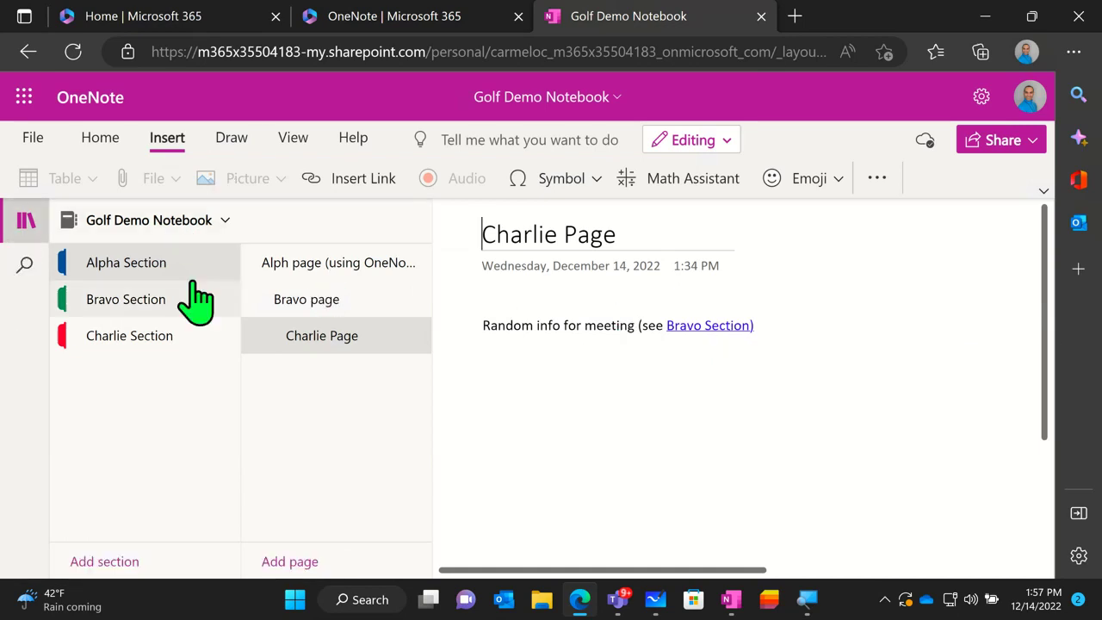
click(751, 408)
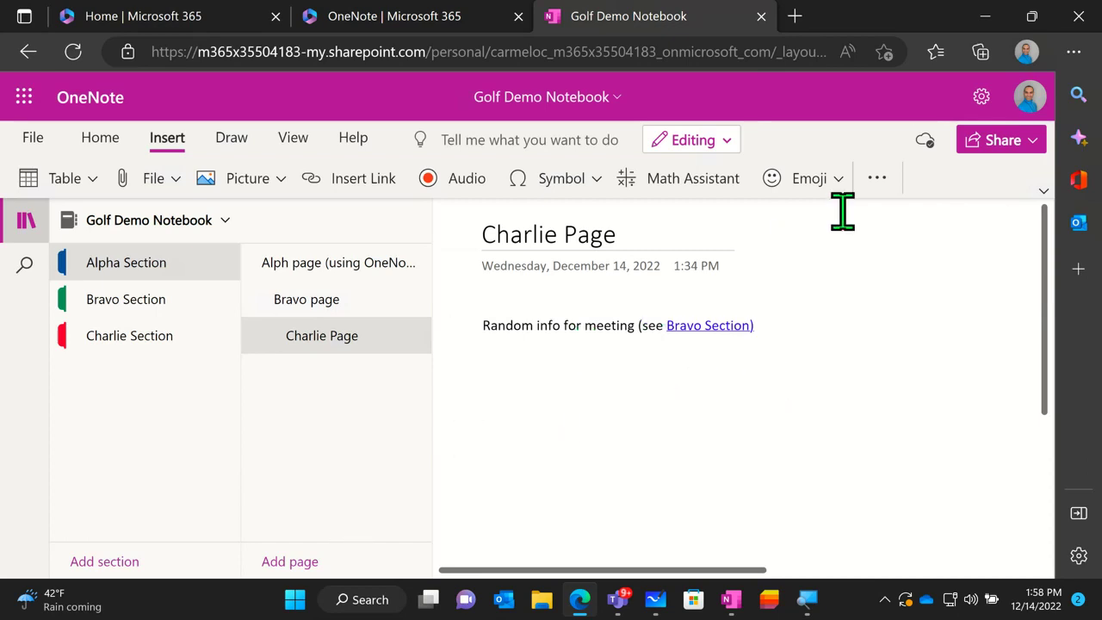
click(1004, 145)
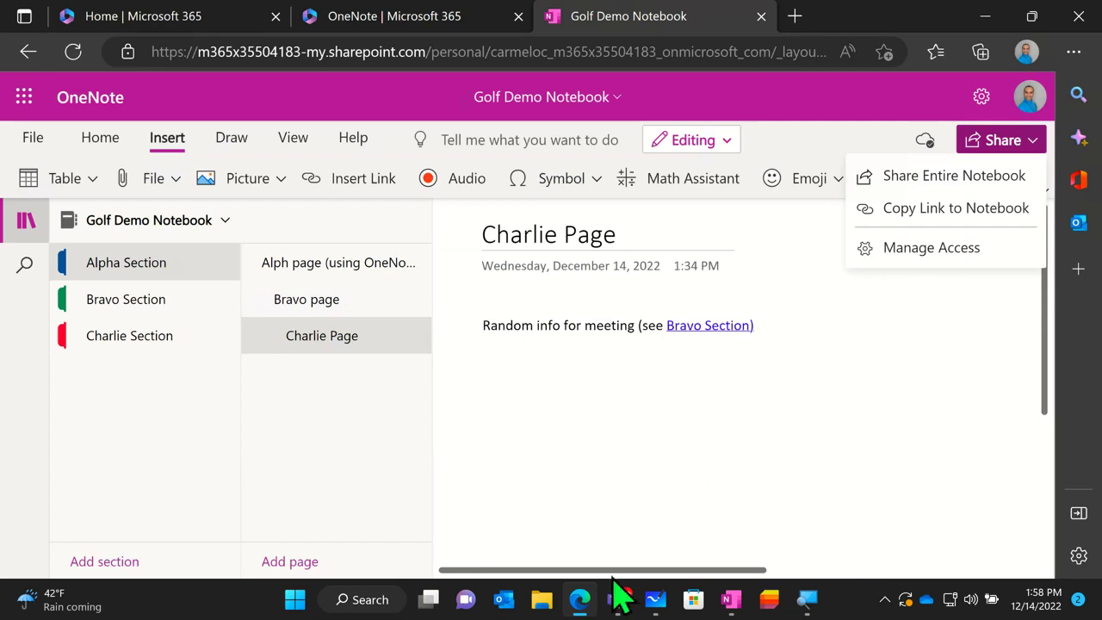
Switch to Microsoft Teams and start adding a OneNote tab to the open one-to-one chat
click(615, 602)
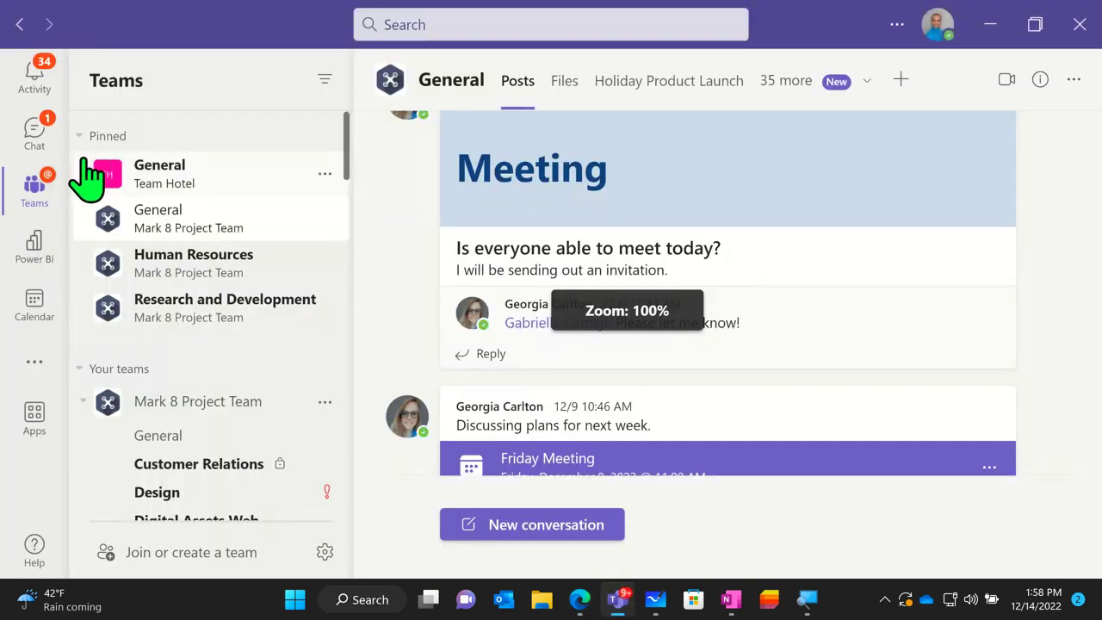
click(33, 129)
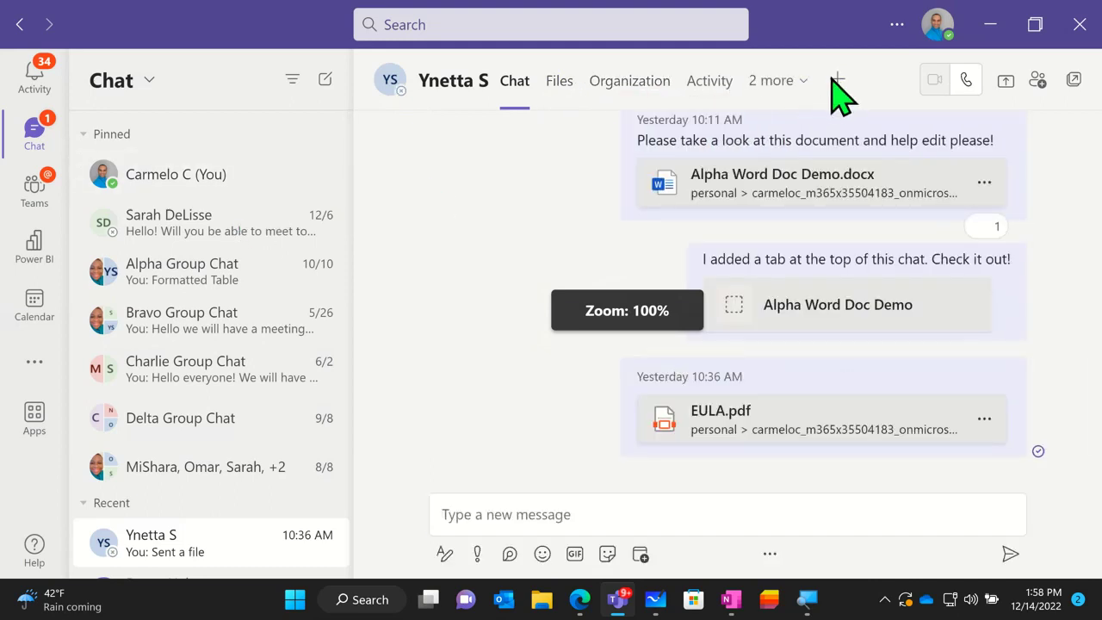
click(835, 80)
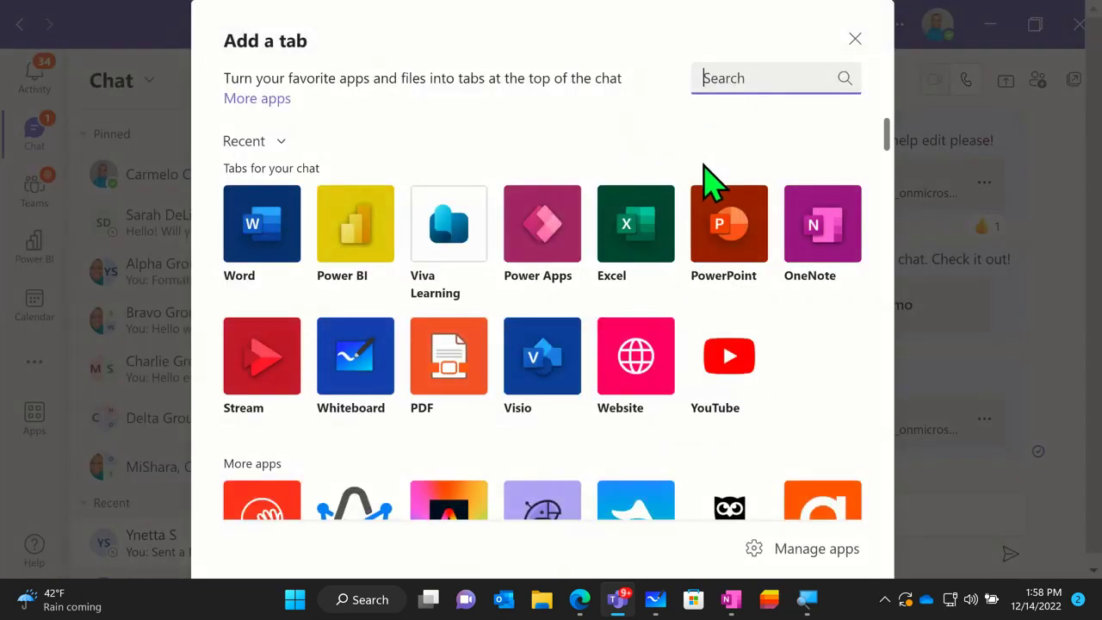
click(822, 236)
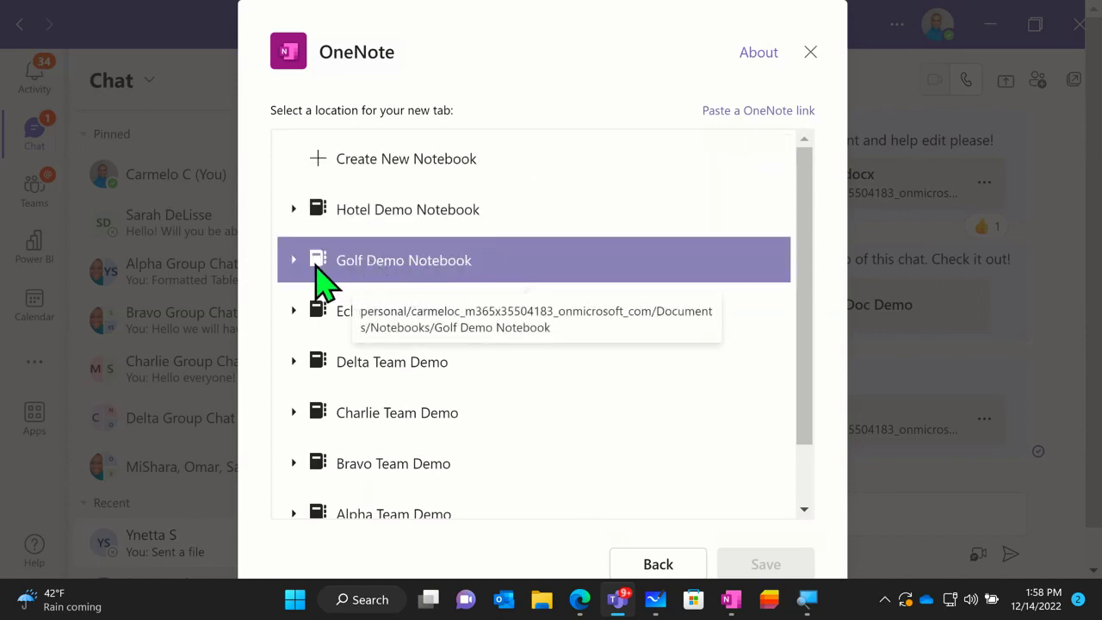
Choose the Alpha Section of the Golf Demo Notebook as the new tab's location and save the tab
click(289, 265)
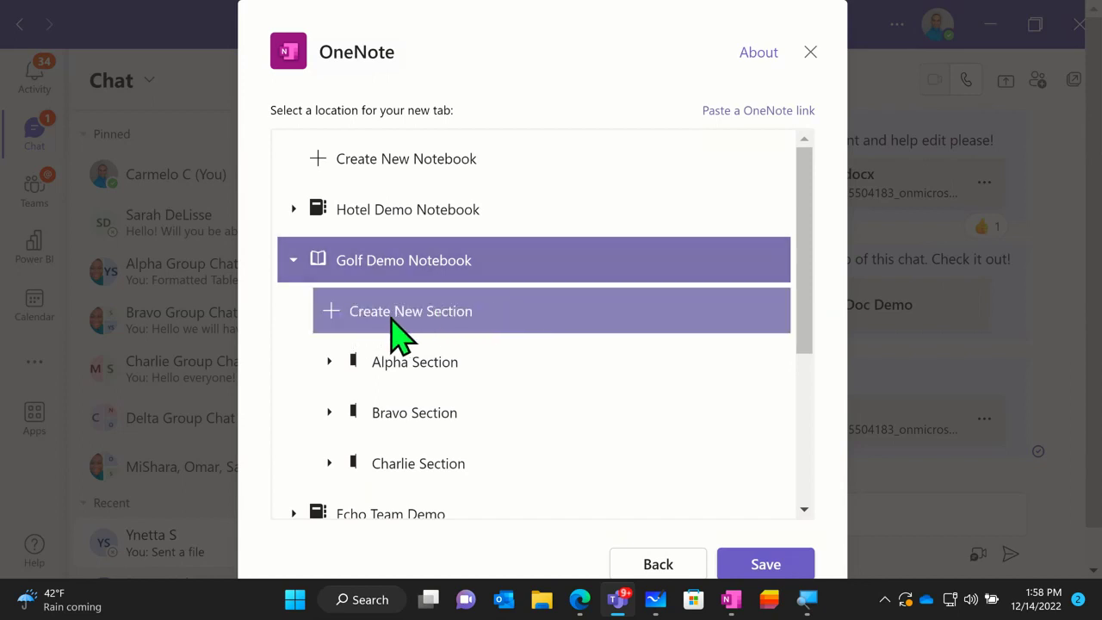
click(464, 296)
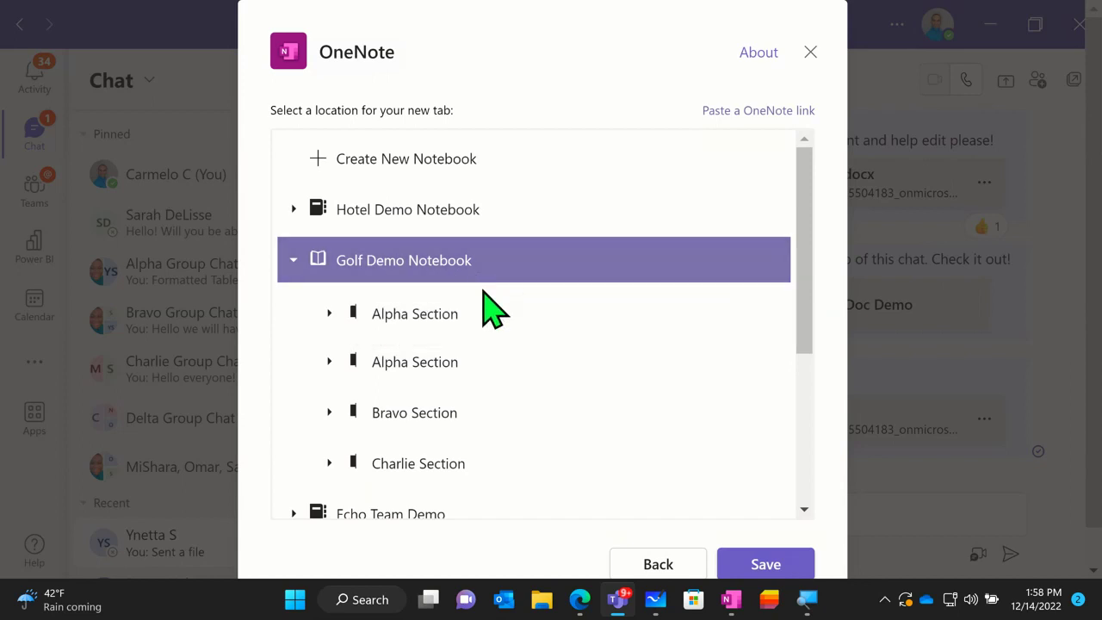
scroll(495, 310, down, 3)
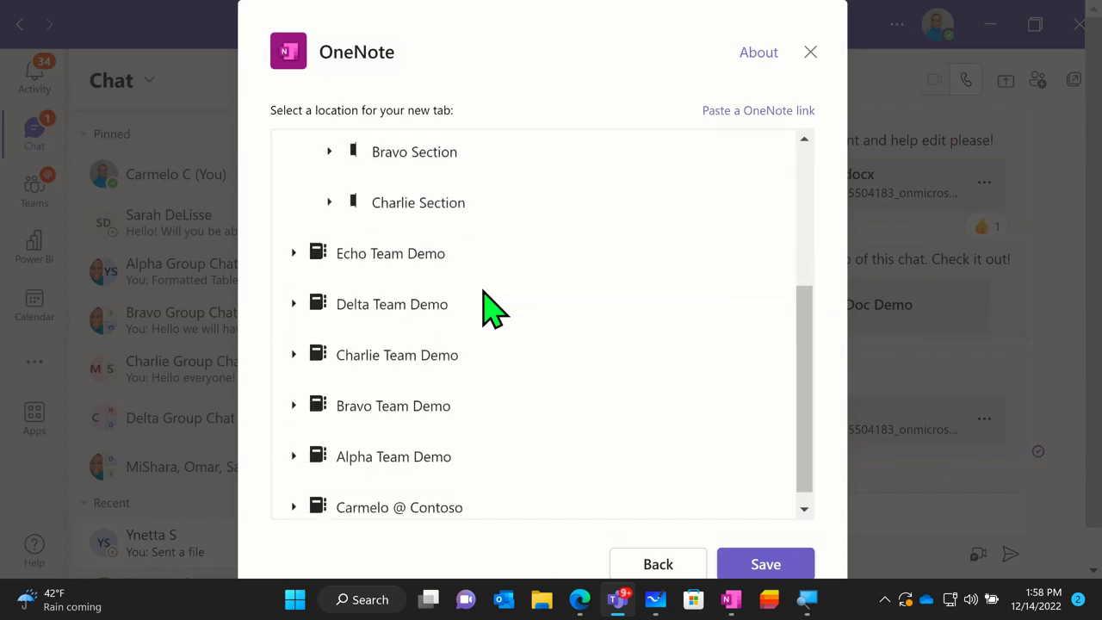
click(495, 305)
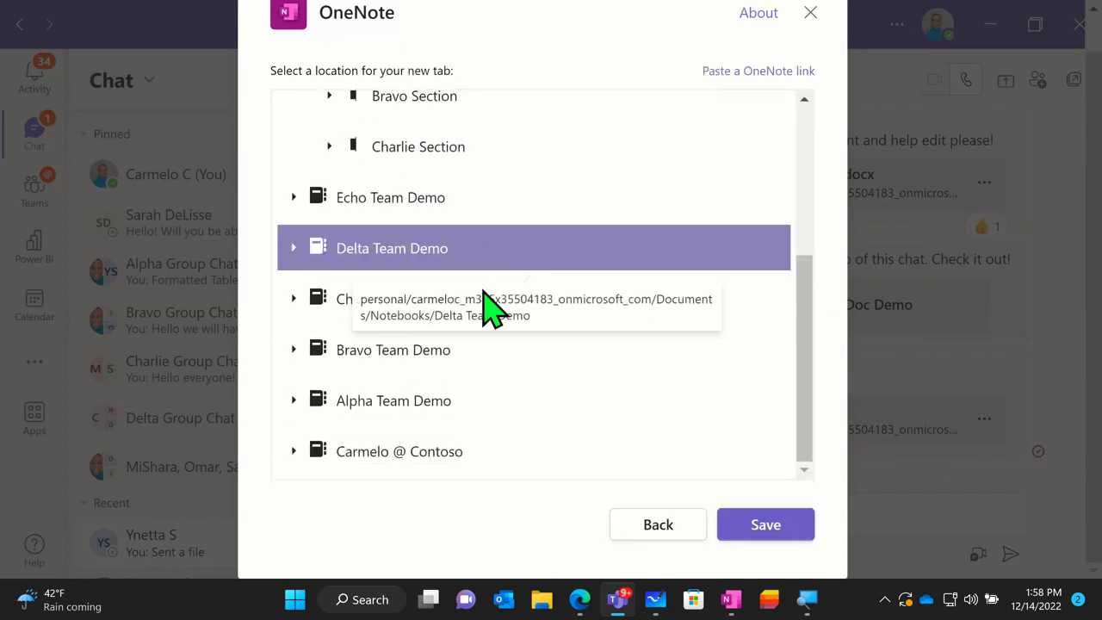
scroll(482, 211, up, 2)
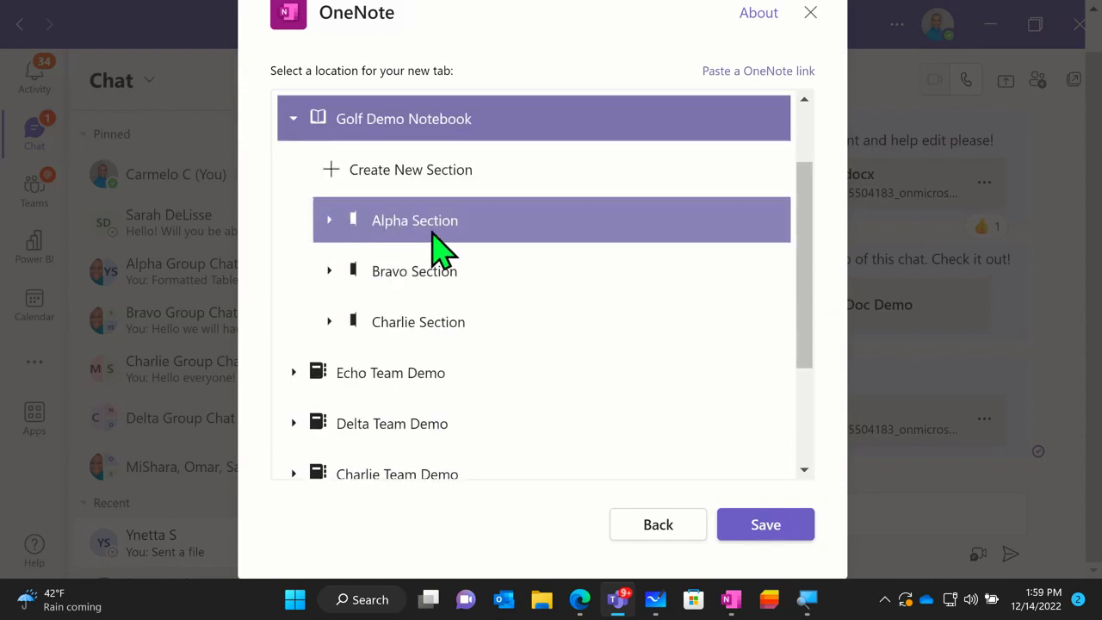
click(331, 222)
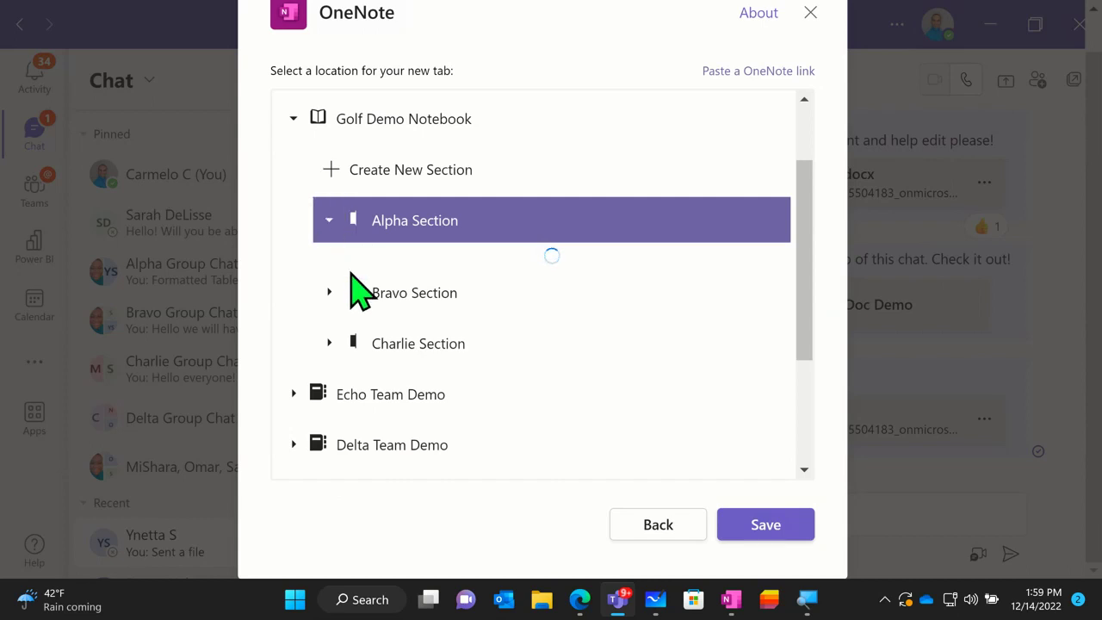
click(331, 222)
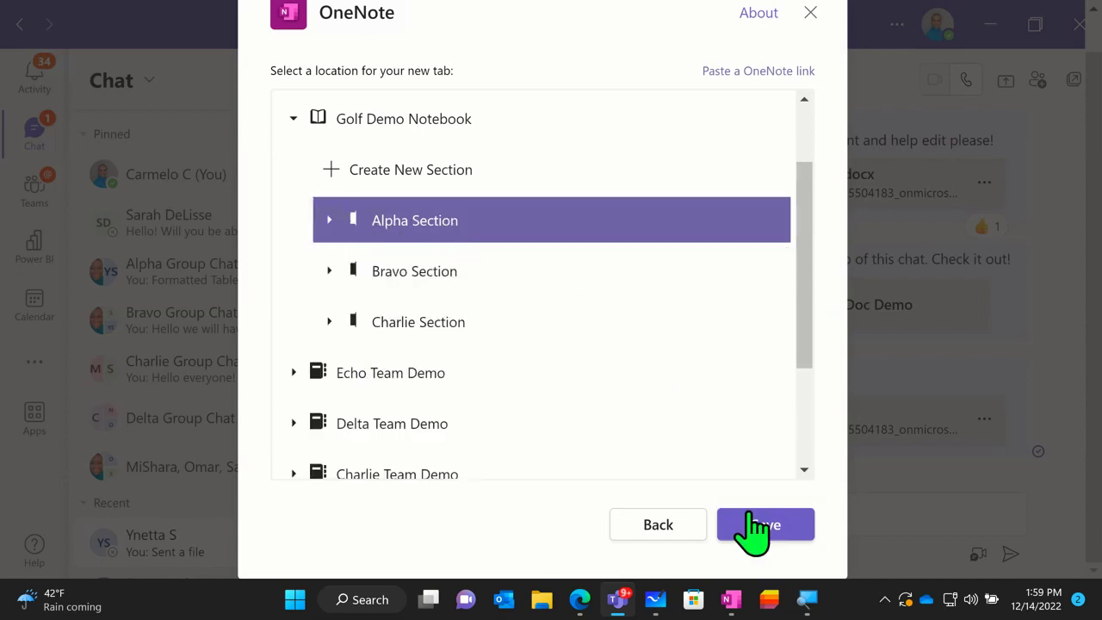
click(773, 526)
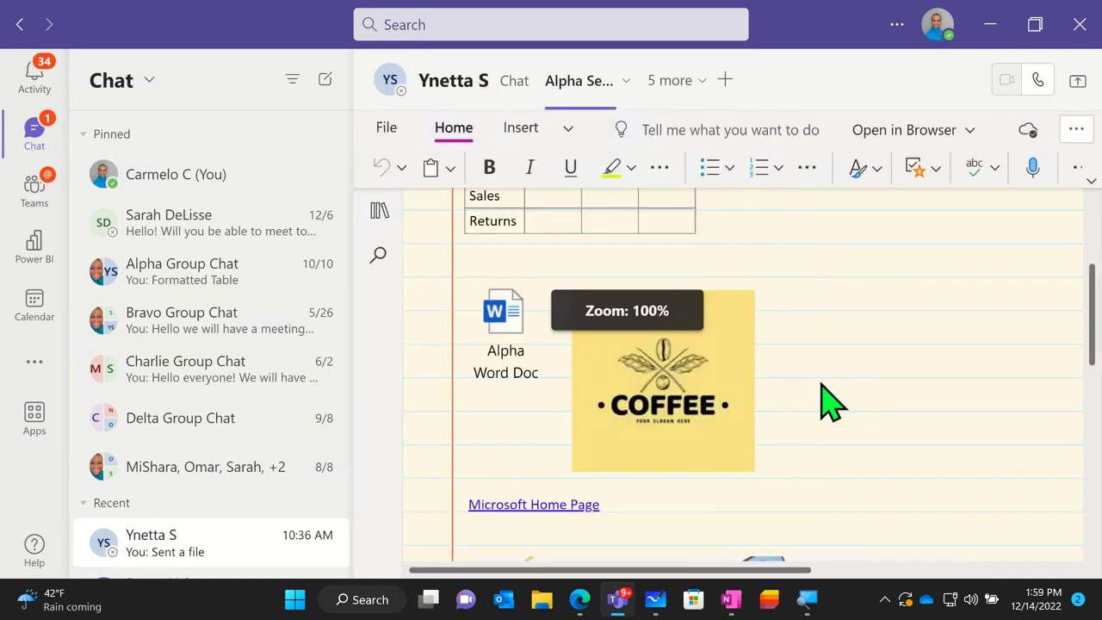
Review the Alpha Section page's table, attached file, pictures and link in the new chat tab
scroll(819, 379, down, 10)
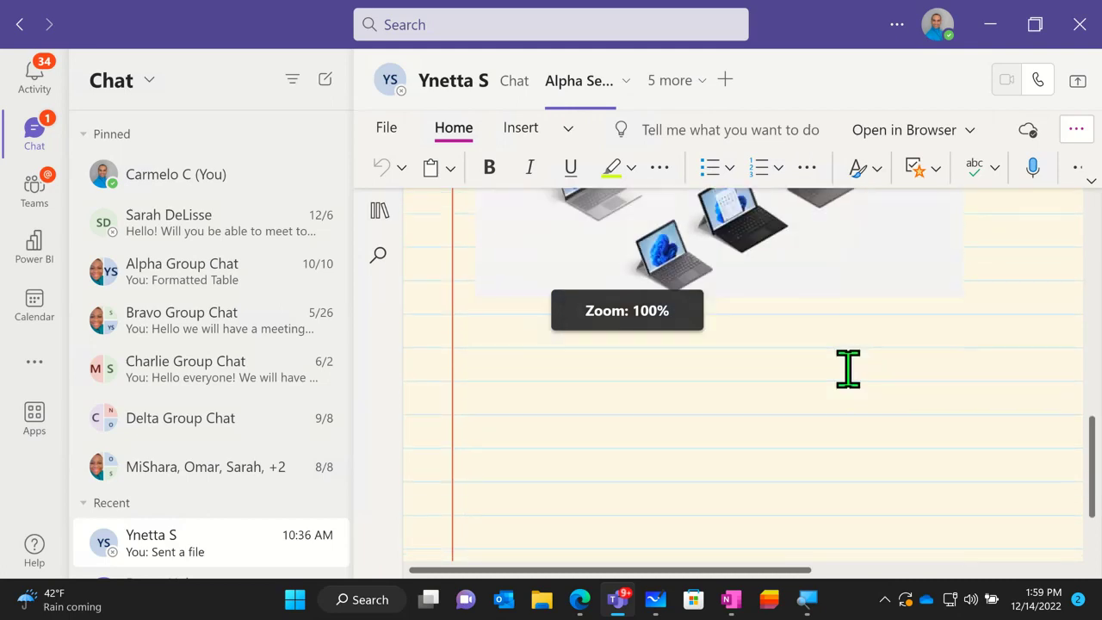
scroll(847, 369, up, 6)
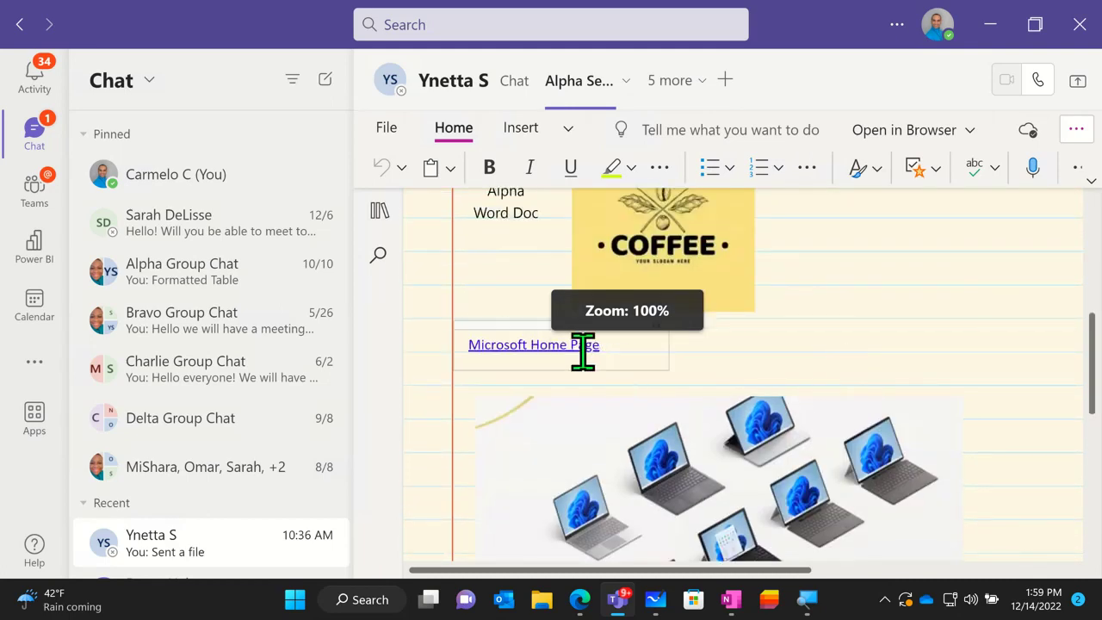
scroll(839, 347, up, 5)
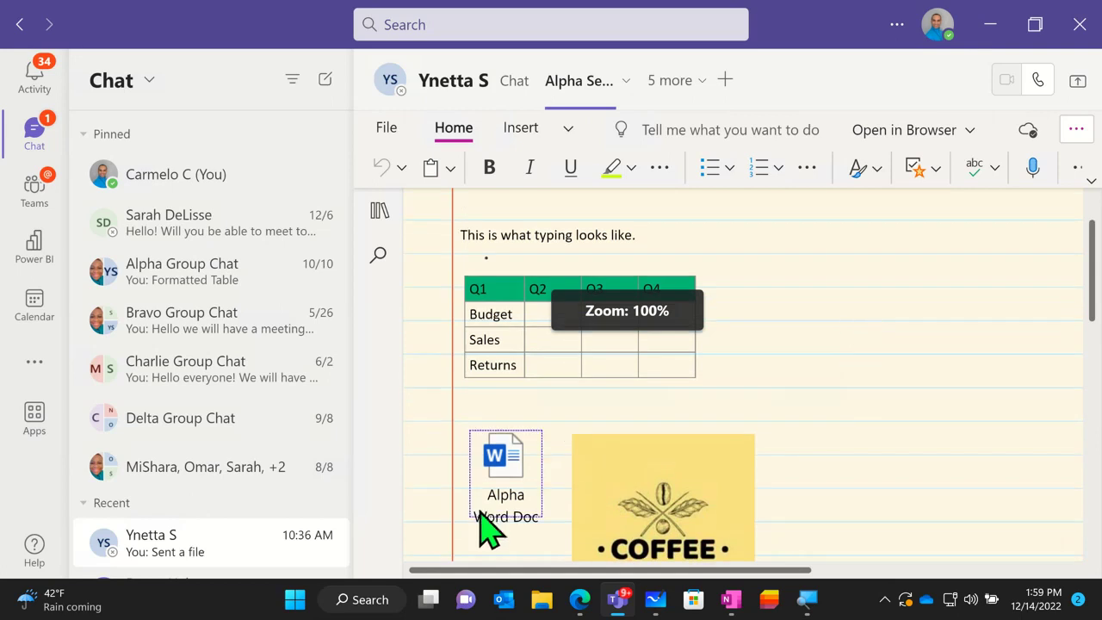
scroll(889, 374, up, 2)
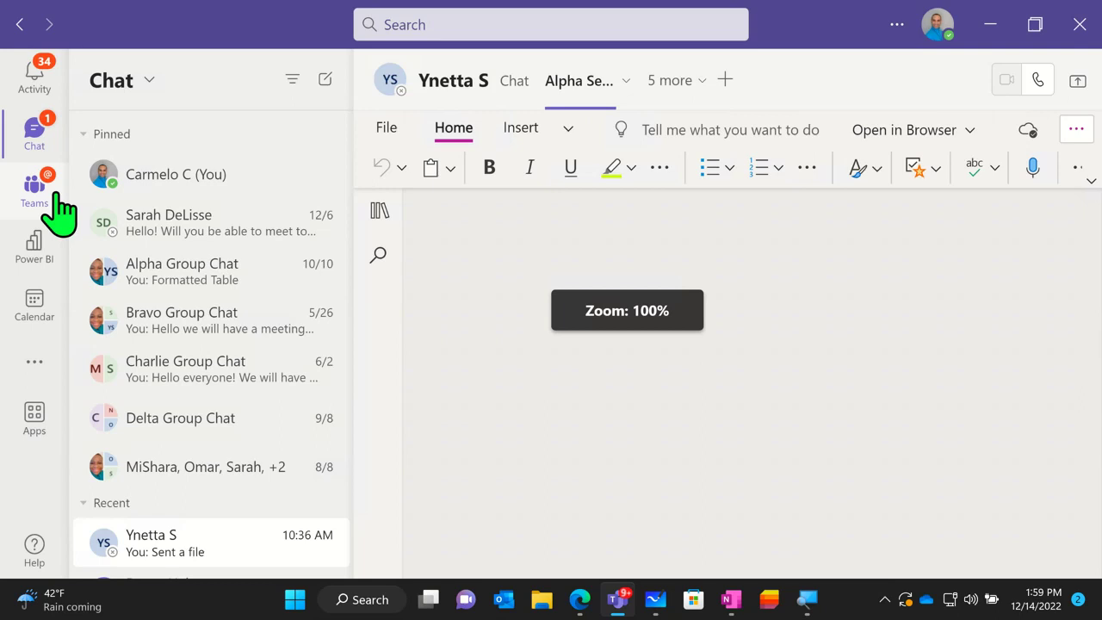
Open the General channel of the Power Platform Demo team
click(49, 203)
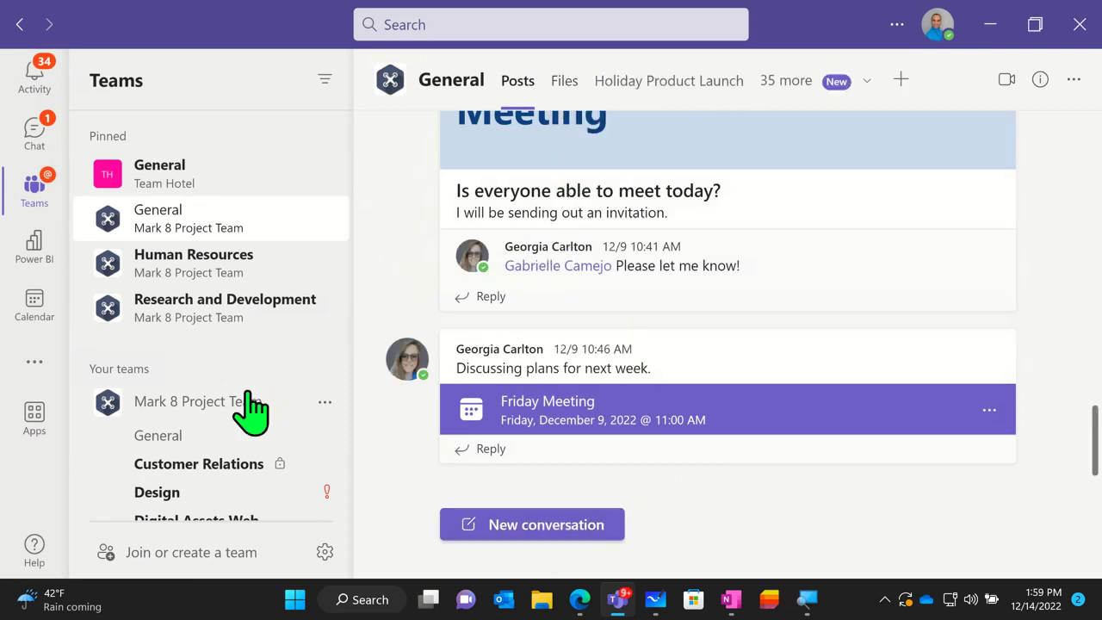
scroll(246, 411, down, 5)
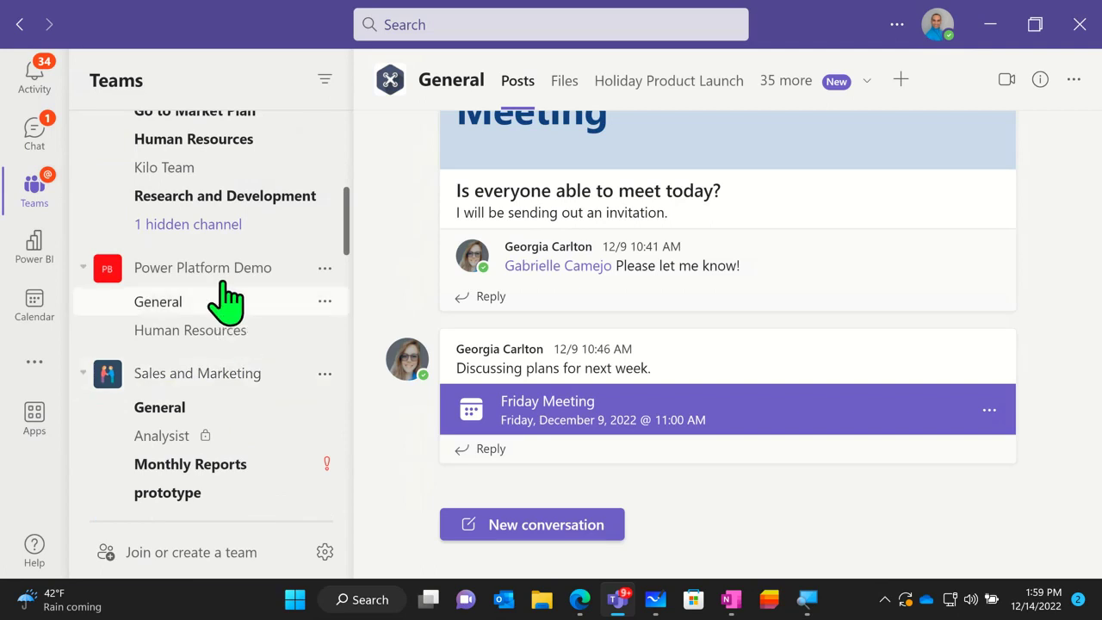
click(203, 305)
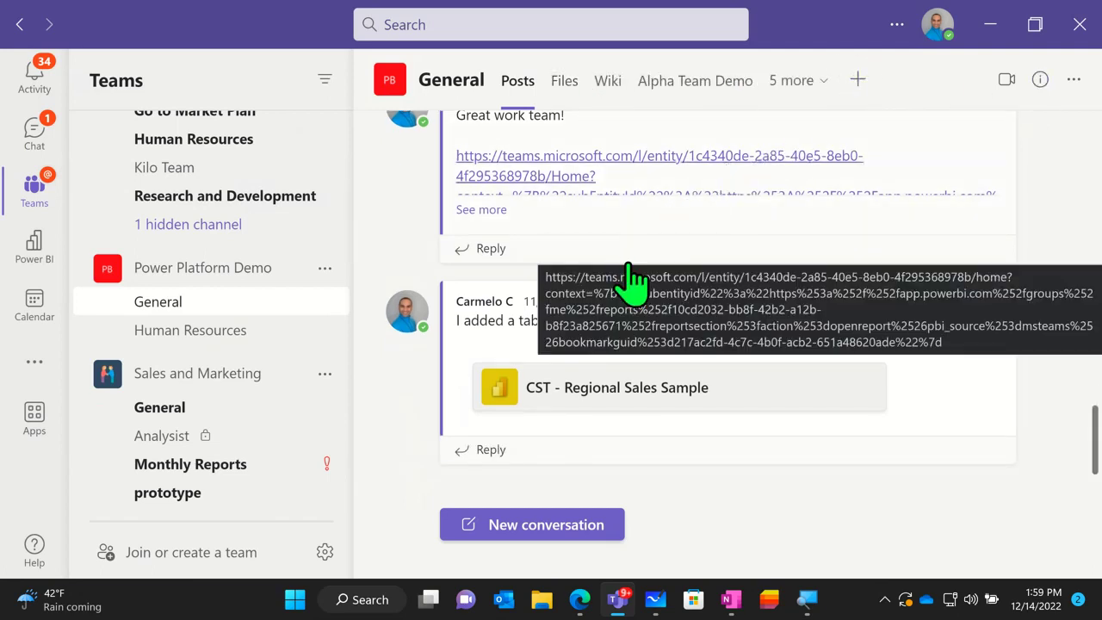
click(857, 80)
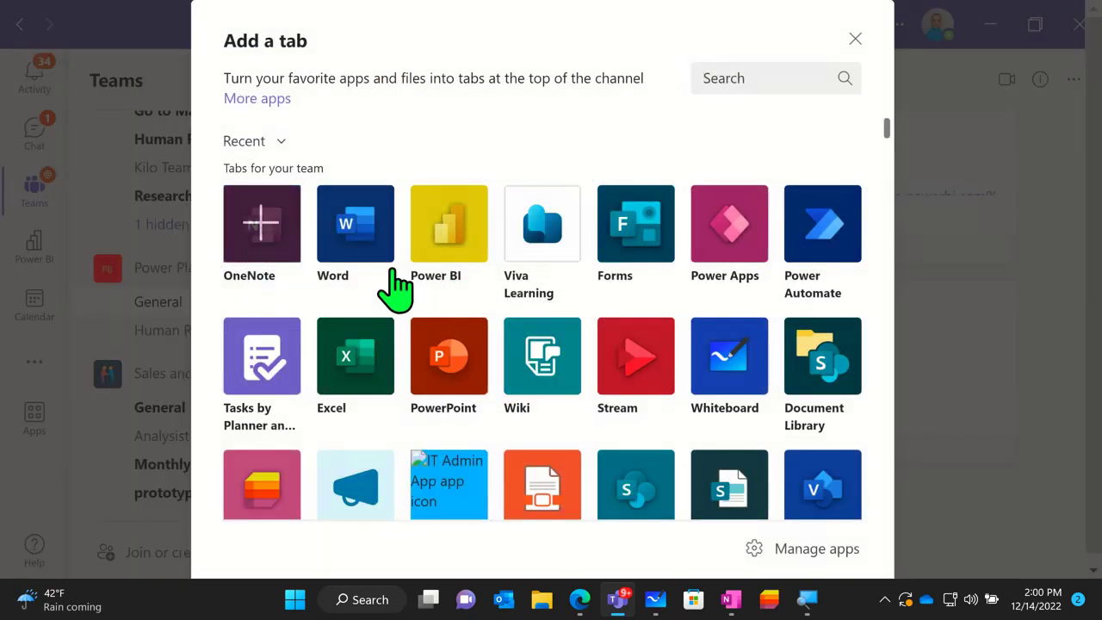
key(Escape)
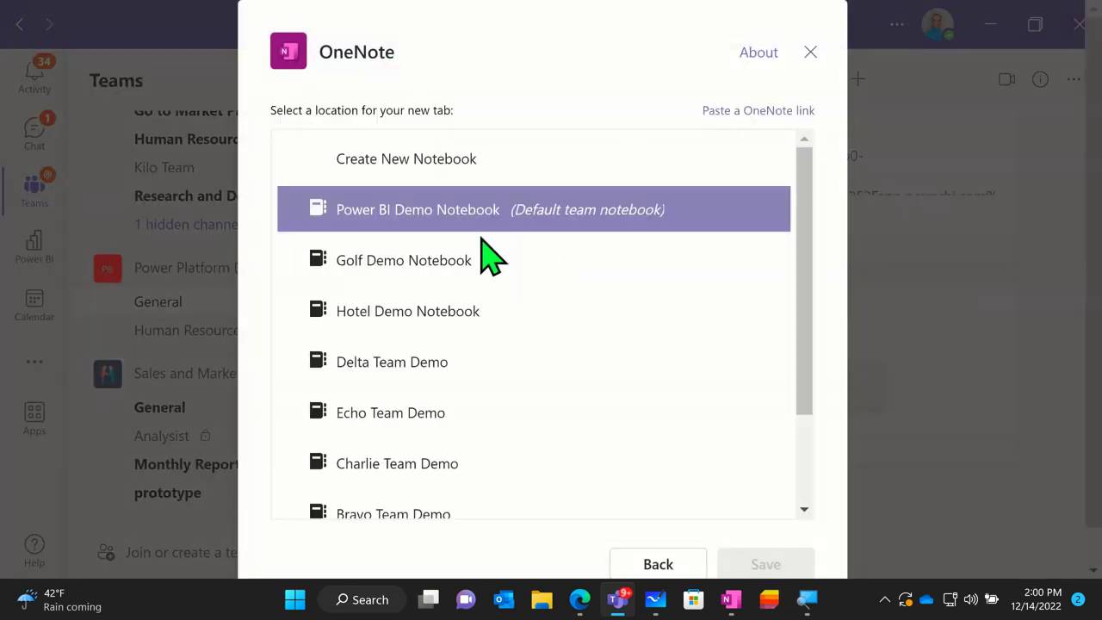
click(303, 269)
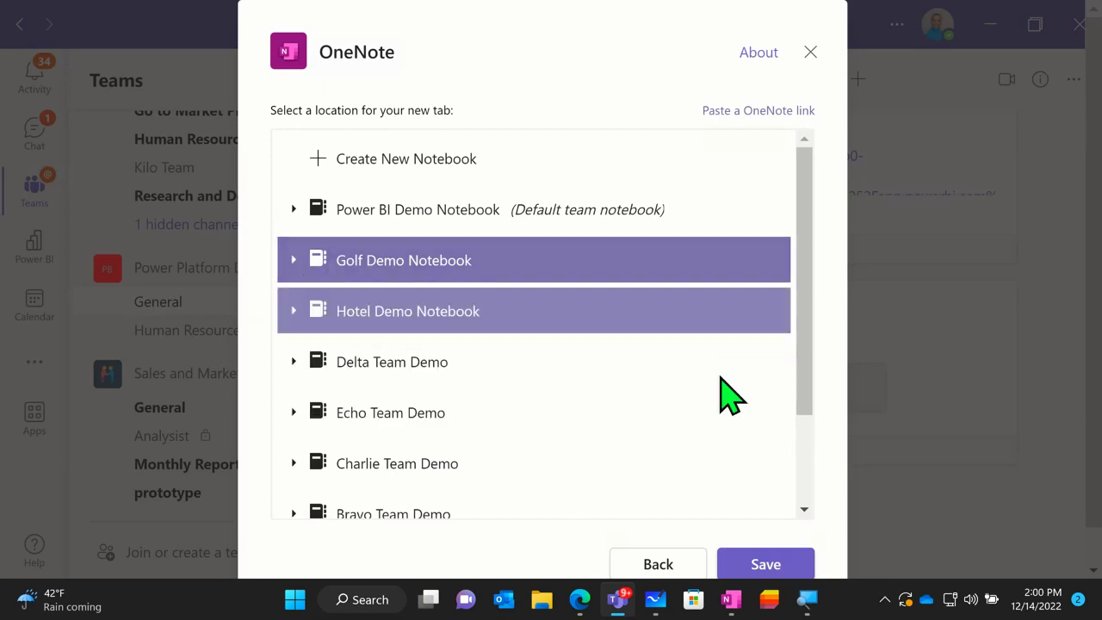
click(810, 52)
Switch to the Golf Demo Notebook in the browser and bring up the link-sharing dialog for the entire notebook
click(990, 52)
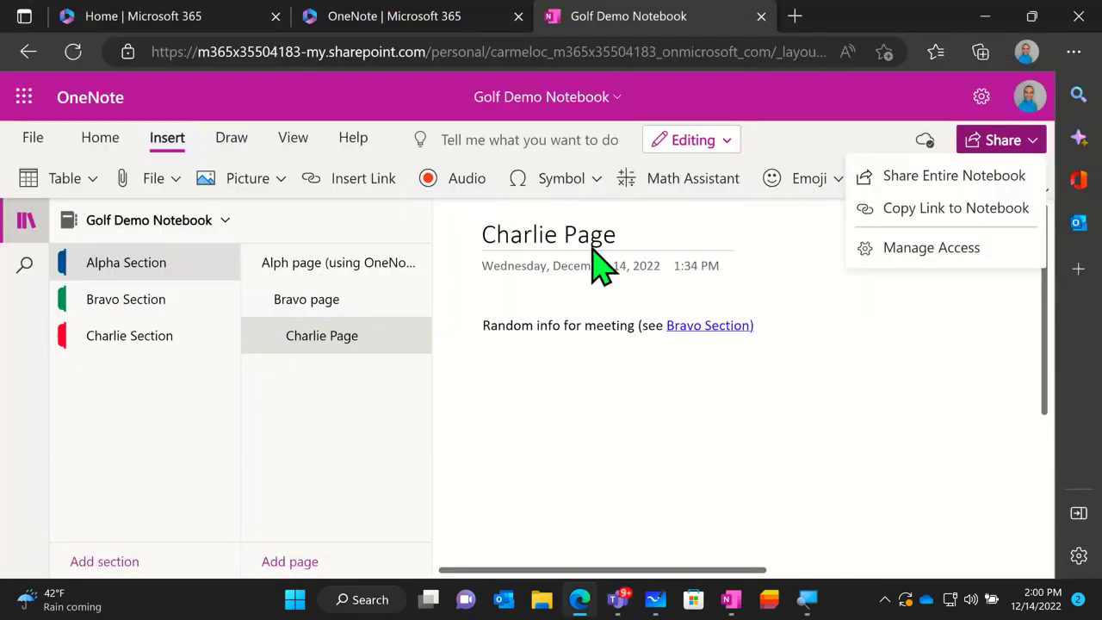
click(962, 179)
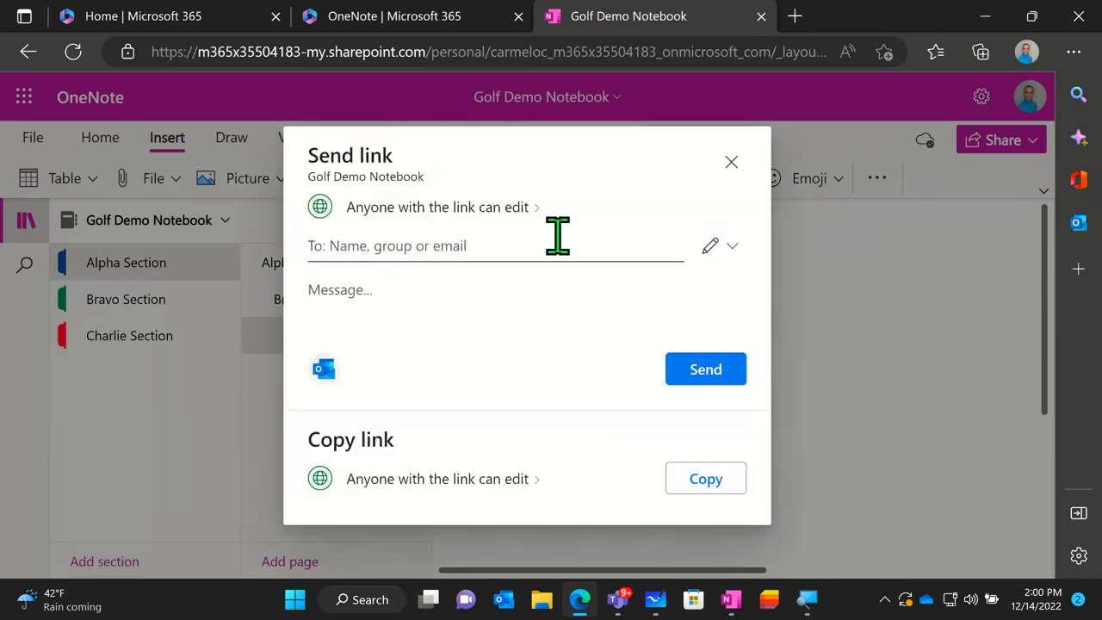
key(Escape)
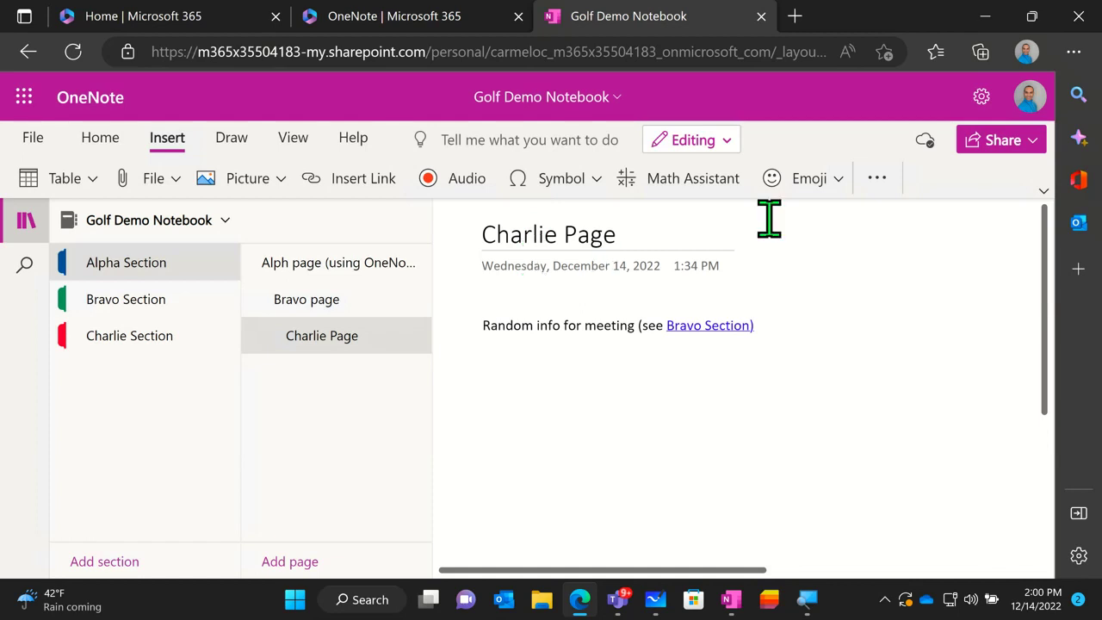
click(1000, 146)
click(895, 178)
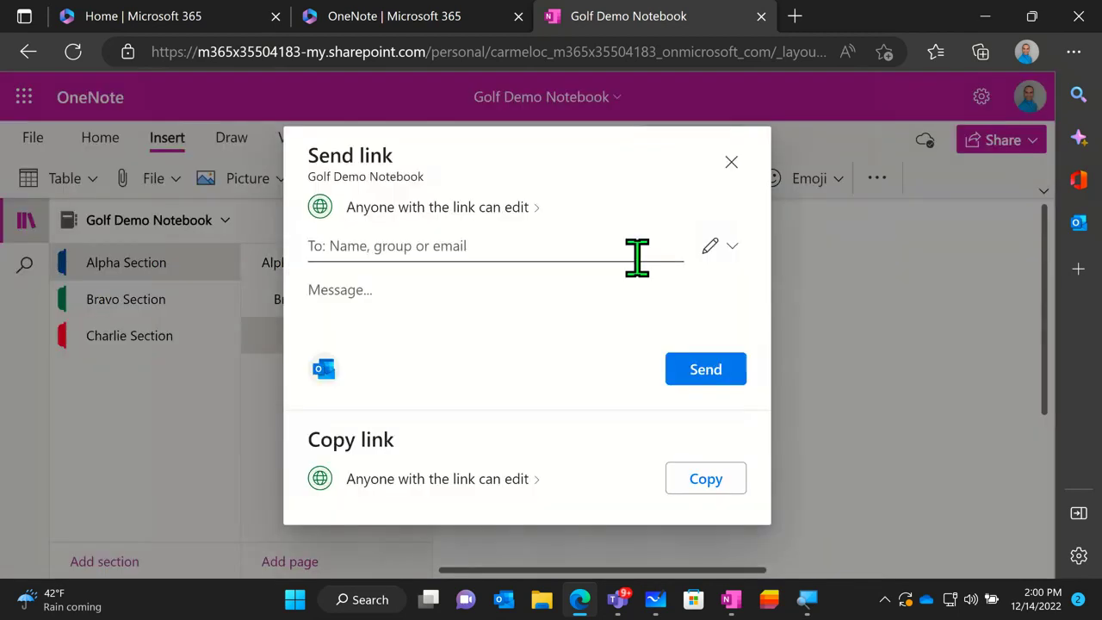
Restrict the notebook's sharing link to specific people and apply the link settings
click(529, 208)
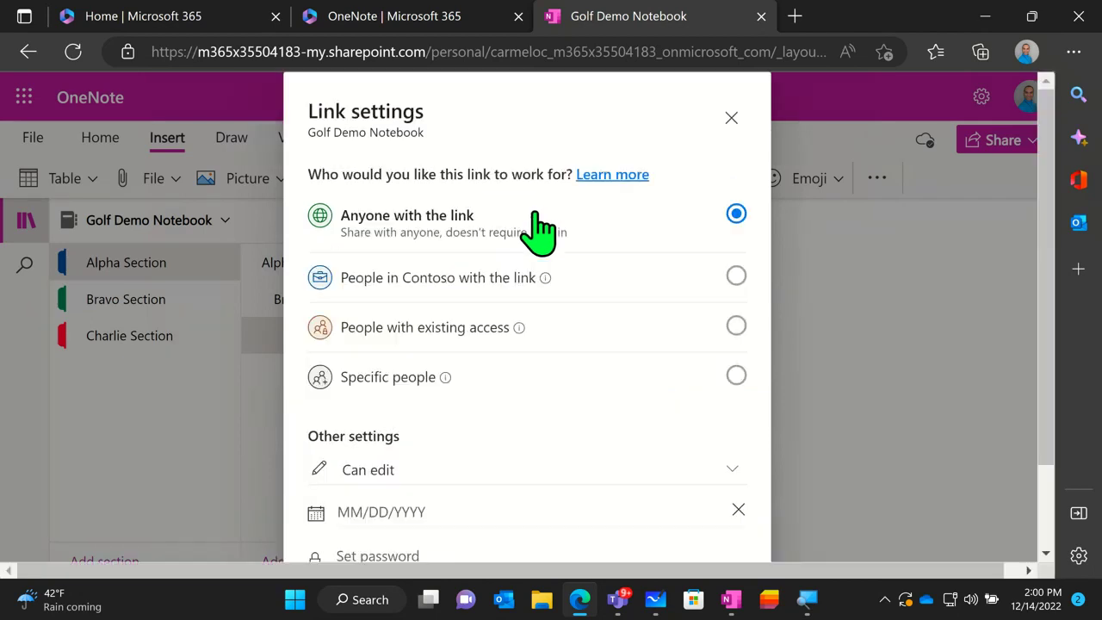
scroll(472, 334, down, 1)
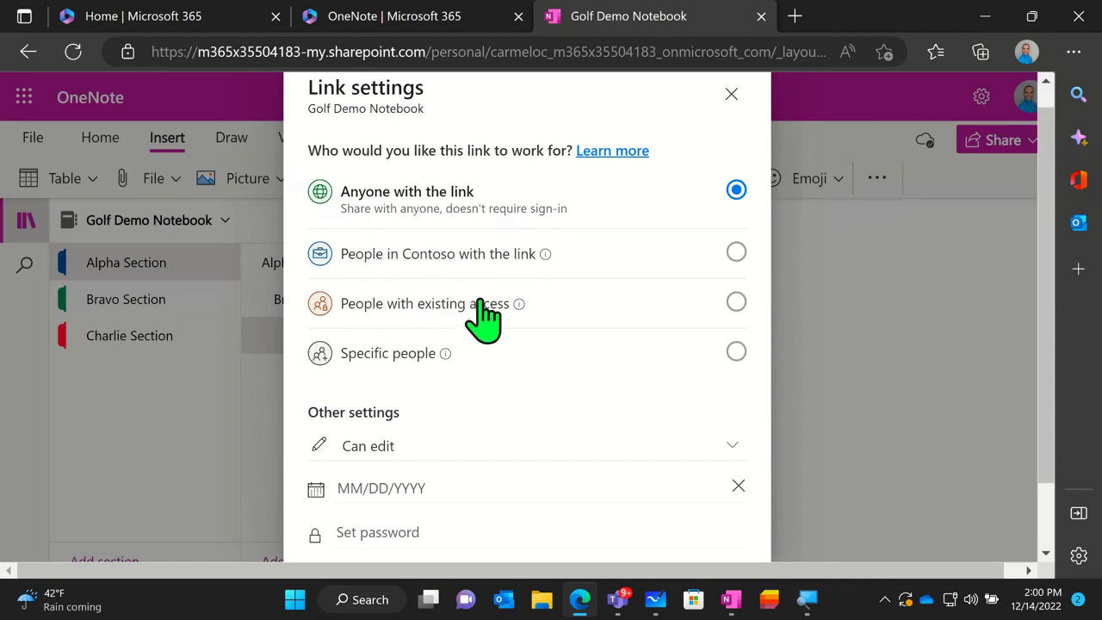
click(376, 360)
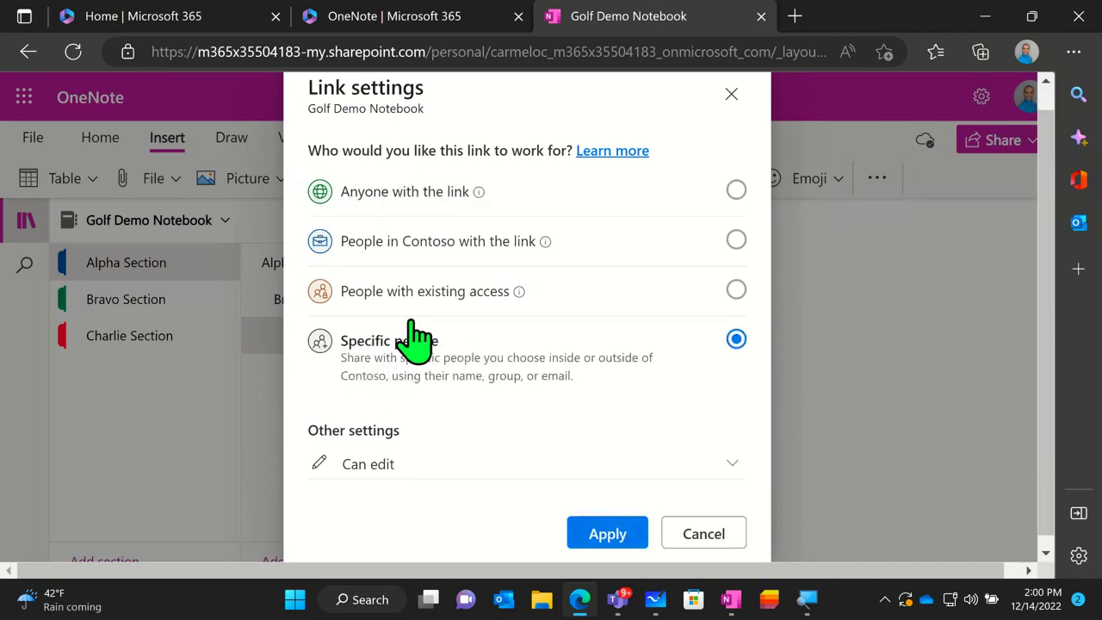
scroll(495, 426, down, 1)
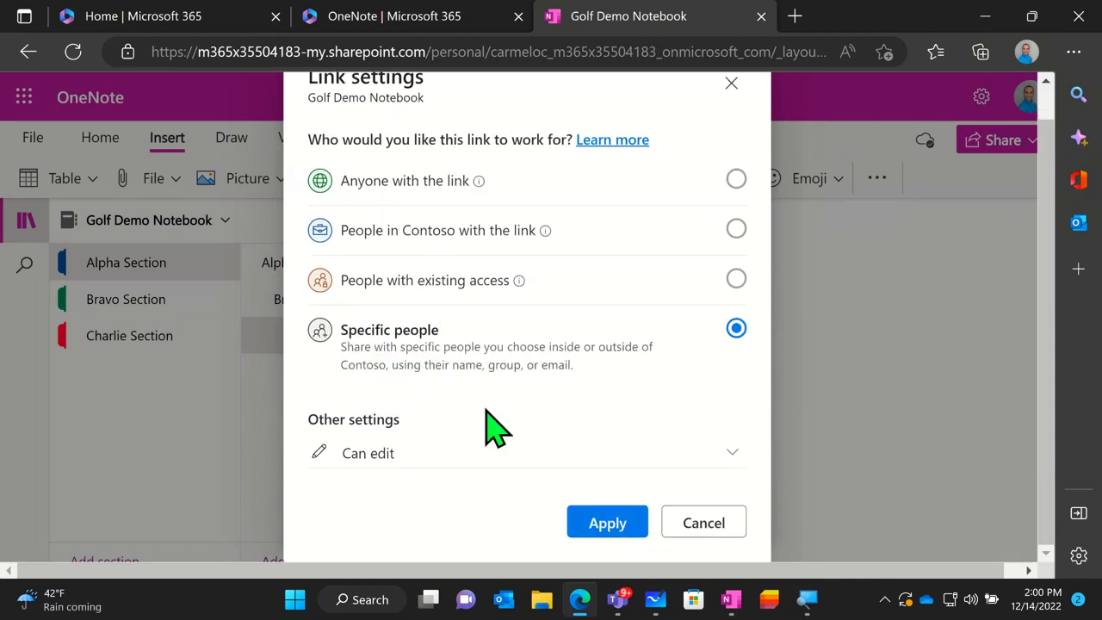
click(618, 522)
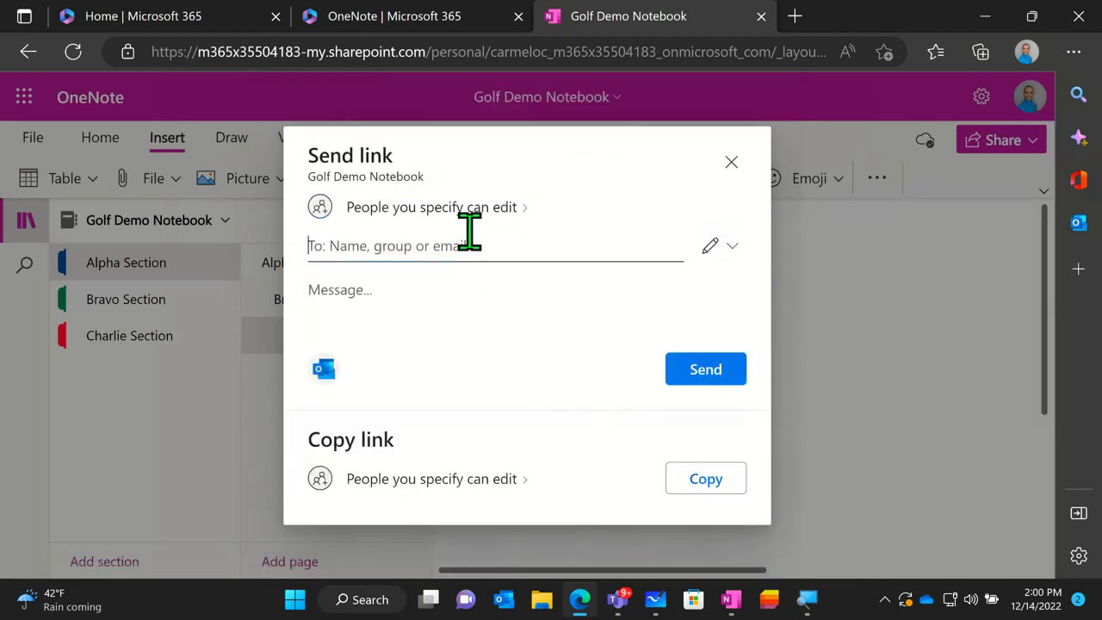
Add the colleague from the one-to-one chat as recipient, send the notebook link and close the confirmation
text(Y)
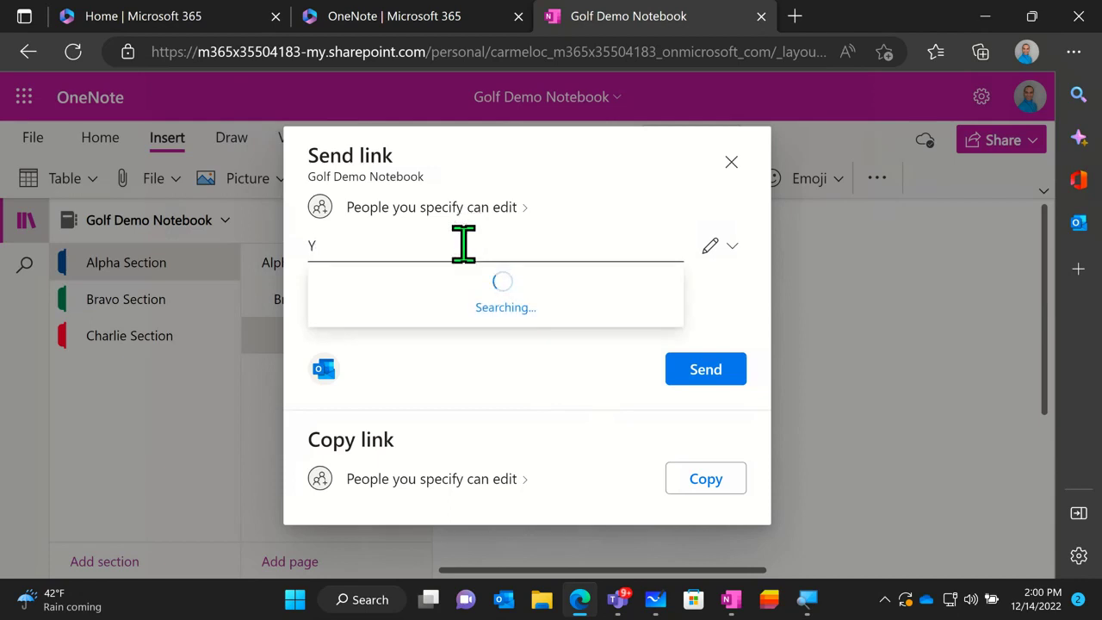
click(444, 297)
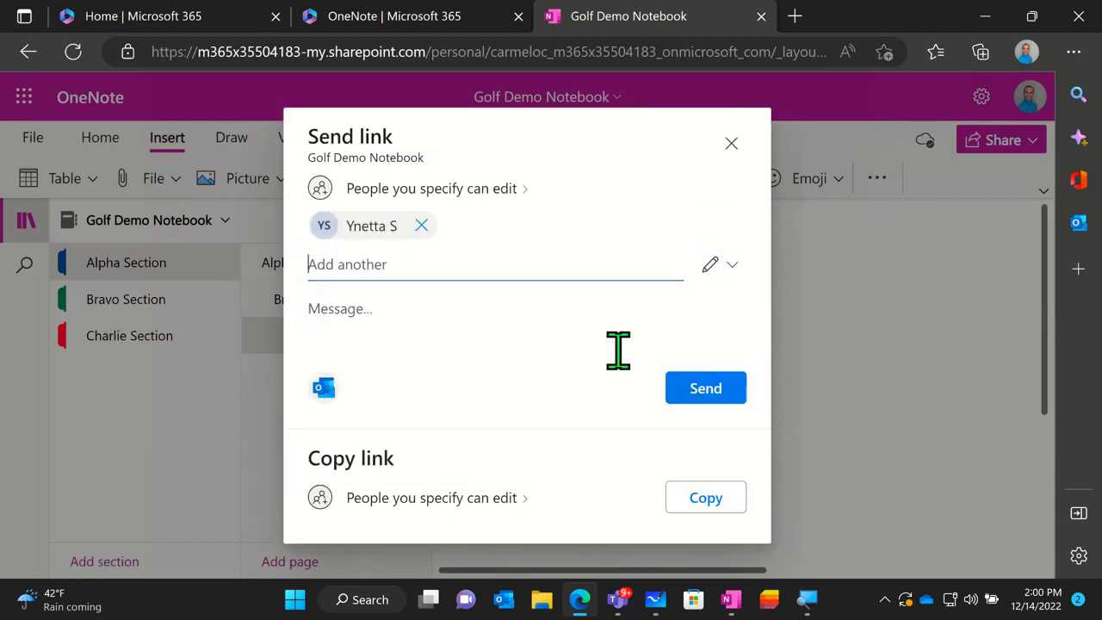
click(706, 403)
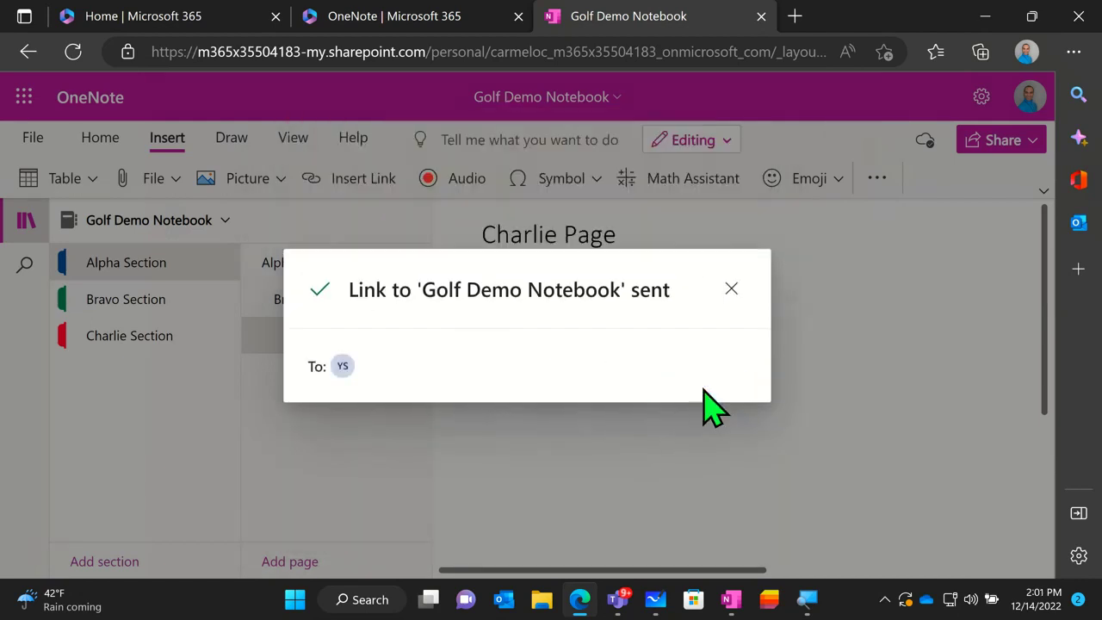
click(730, 287)
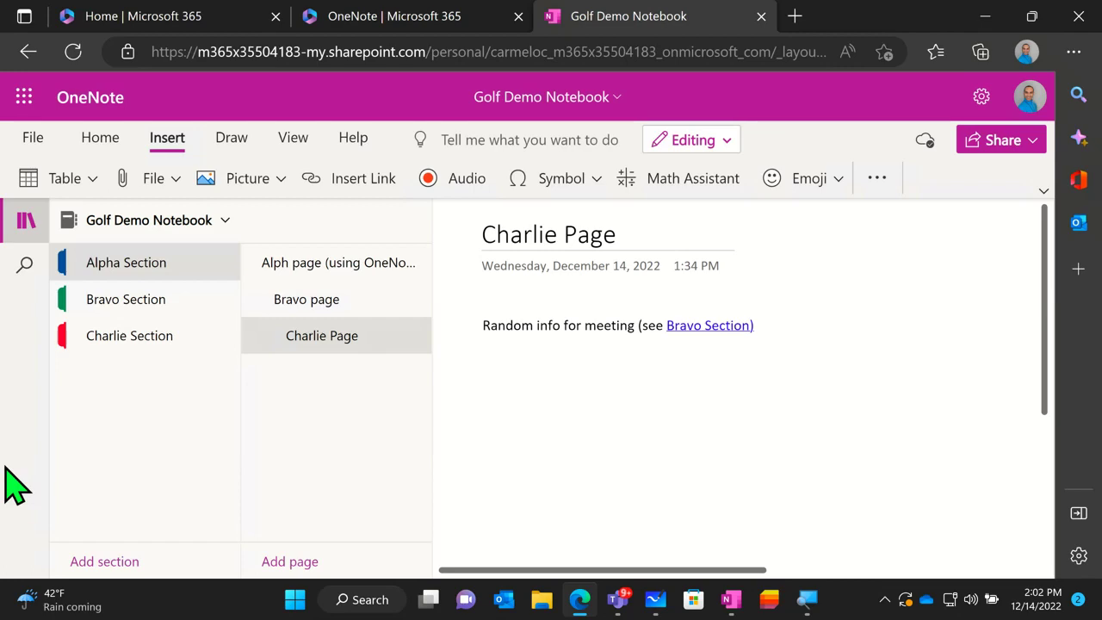
Switch to Microsoft Teams and add a OneNote tab with the Golf Demo Notebook to the Power Platform Demo team's General channel
click(1078, 138)
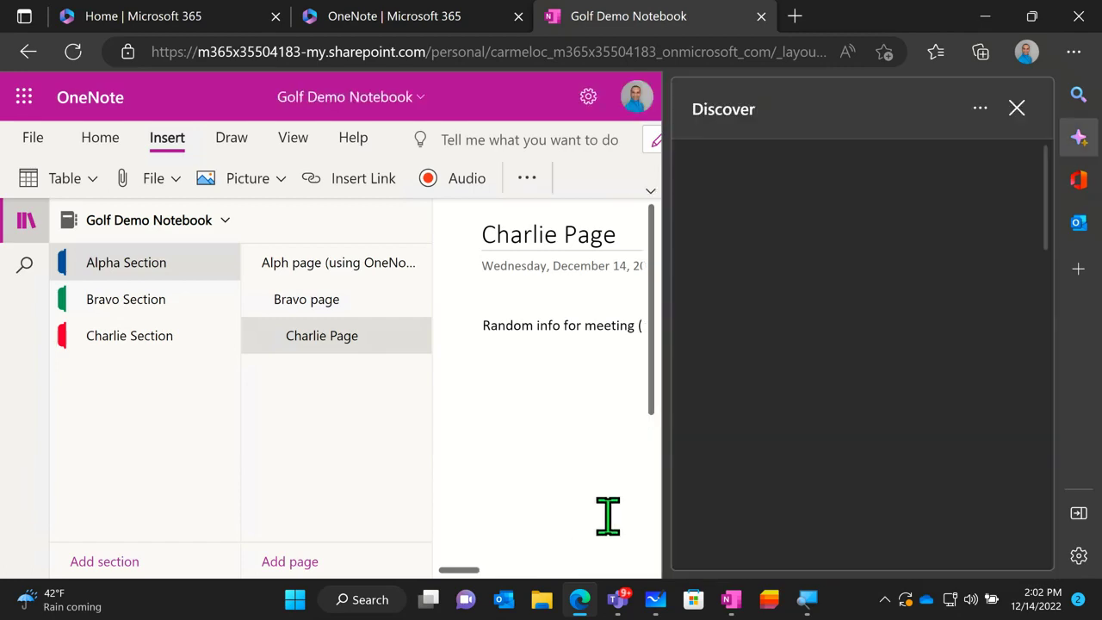
click(621, 602)
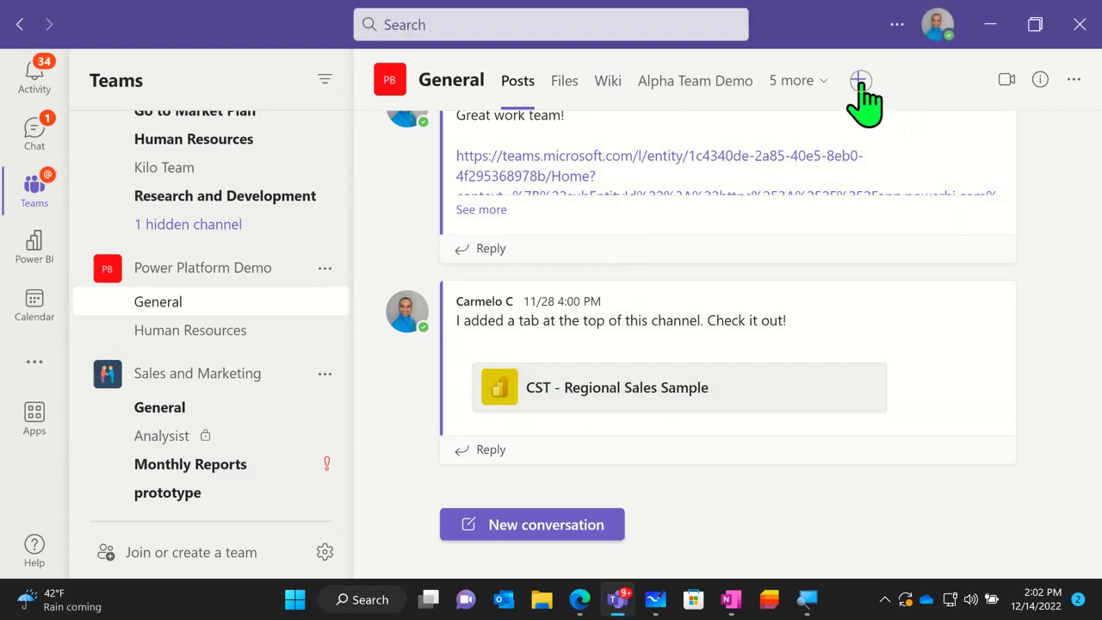
click(859, 83)
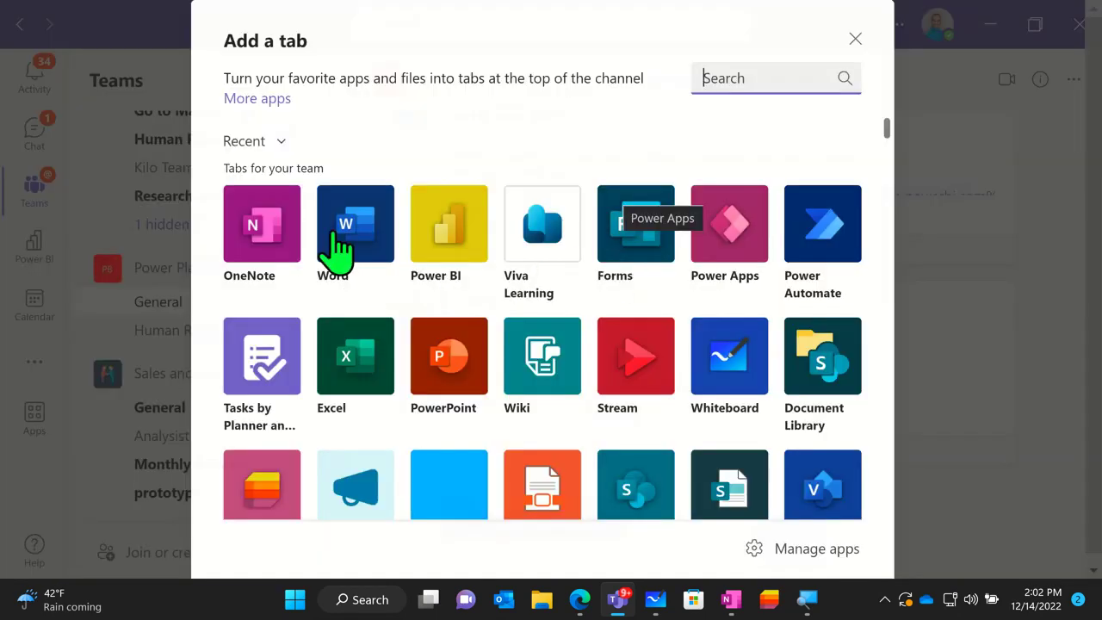
click(269, 231)
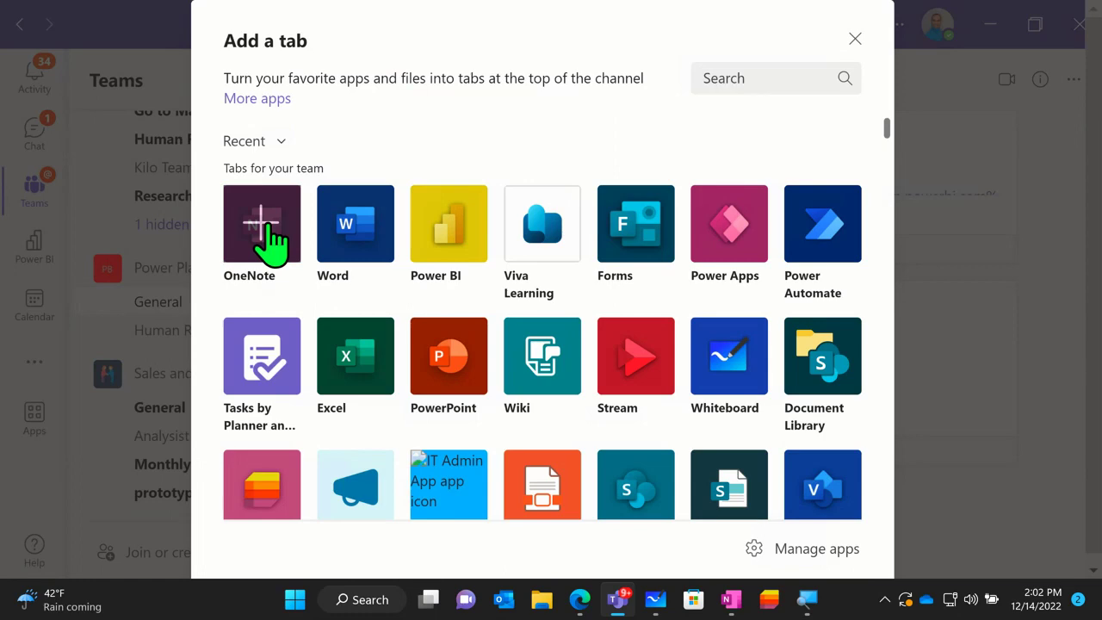
key(Escape)
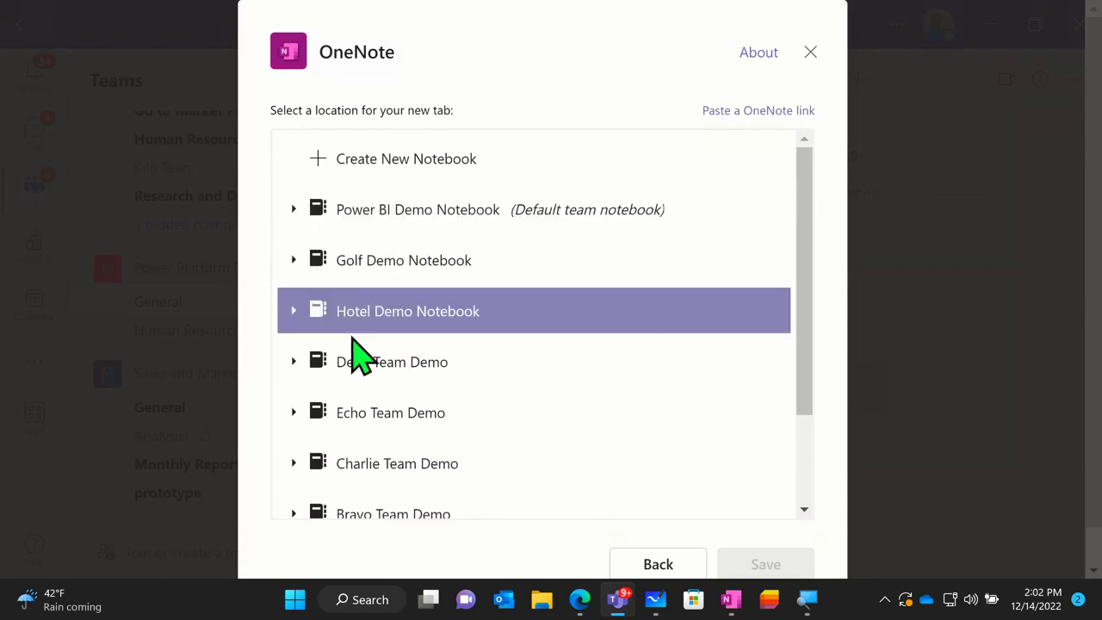
click(394, 266)
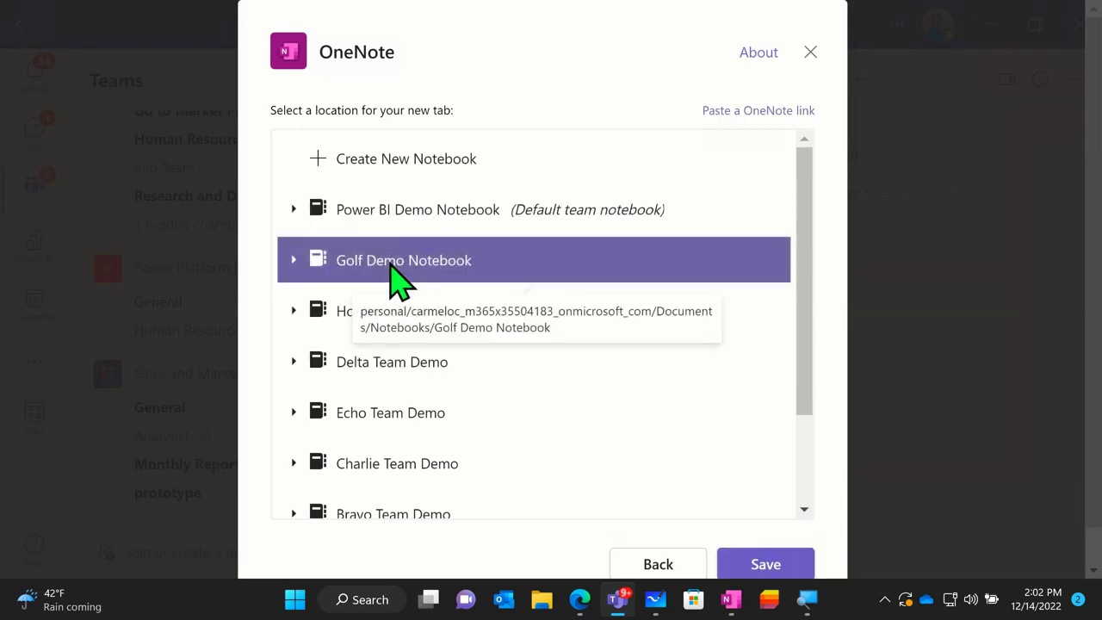
click(752, 566)
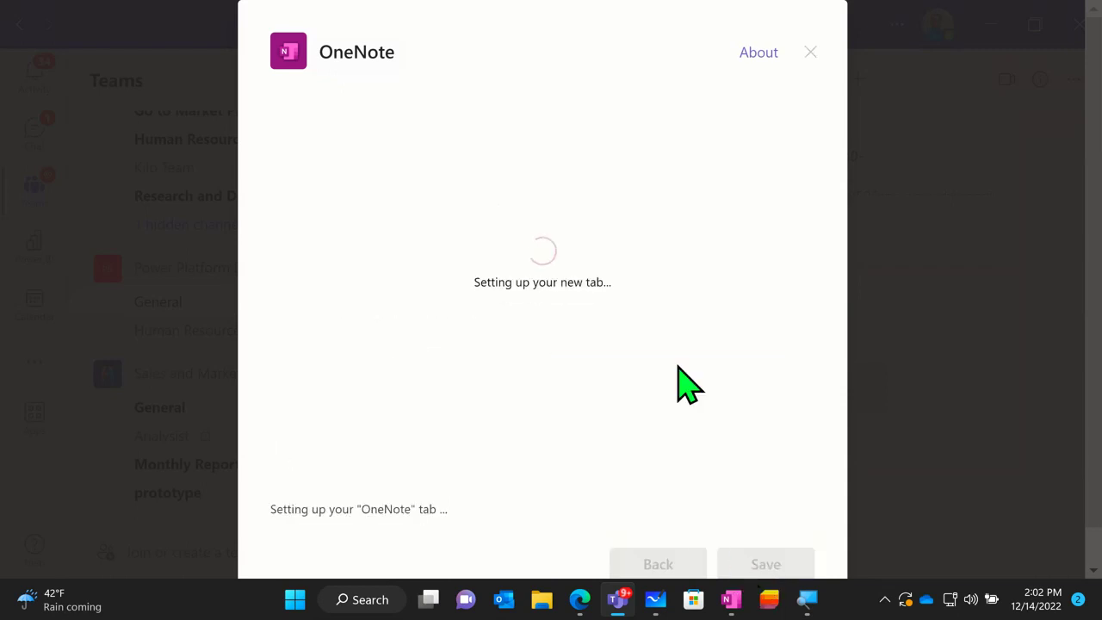